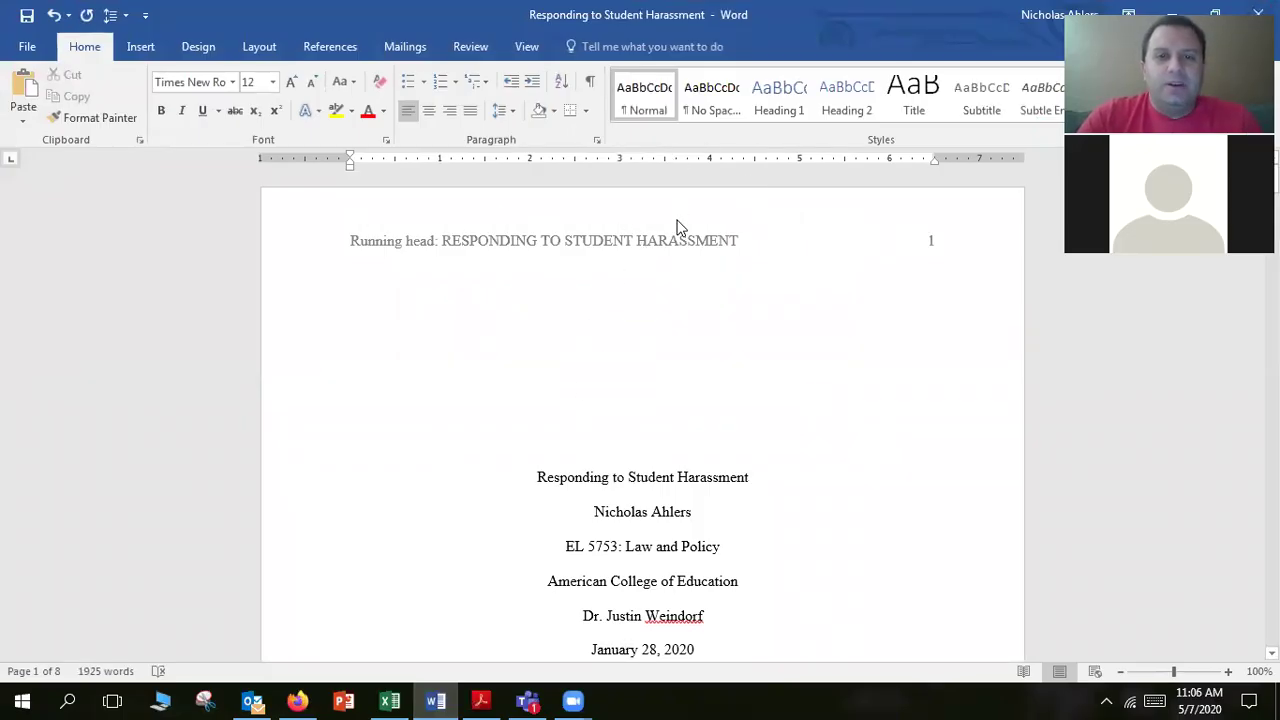
Step: Open the sample paper's first-page header for viewing and create a new blank document
{"action": "double_click", "coordinate": [601, 243]}
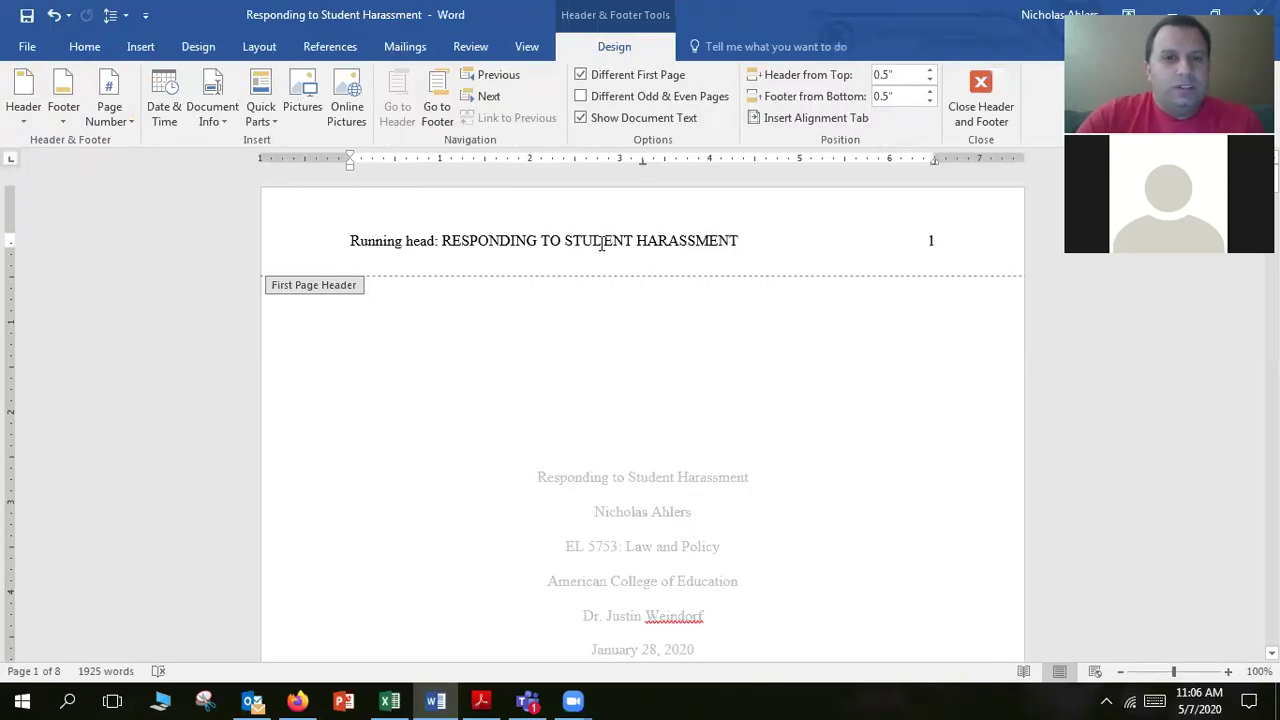
{"action": "left_click", "coordinate": [15, 55]}
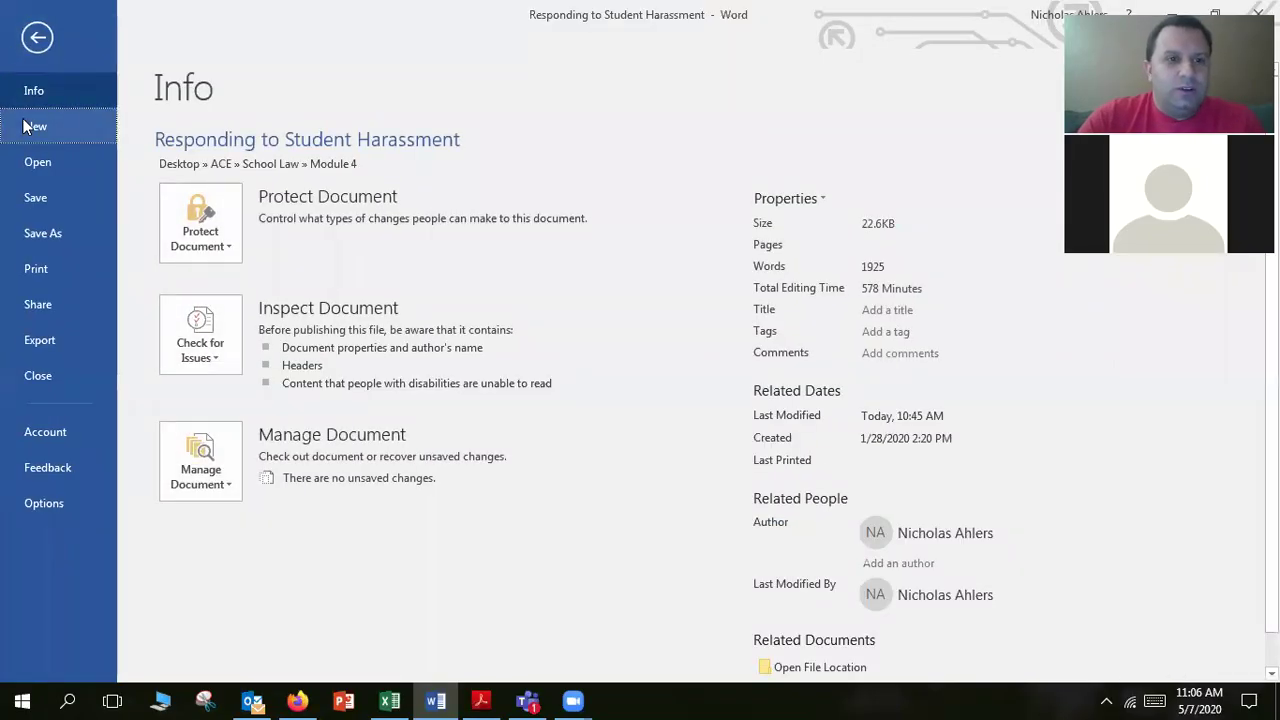
{"action": "left_click", "coordinate": [49, 133]}
{"action": "left_click", "coordinate": [222, 349]}
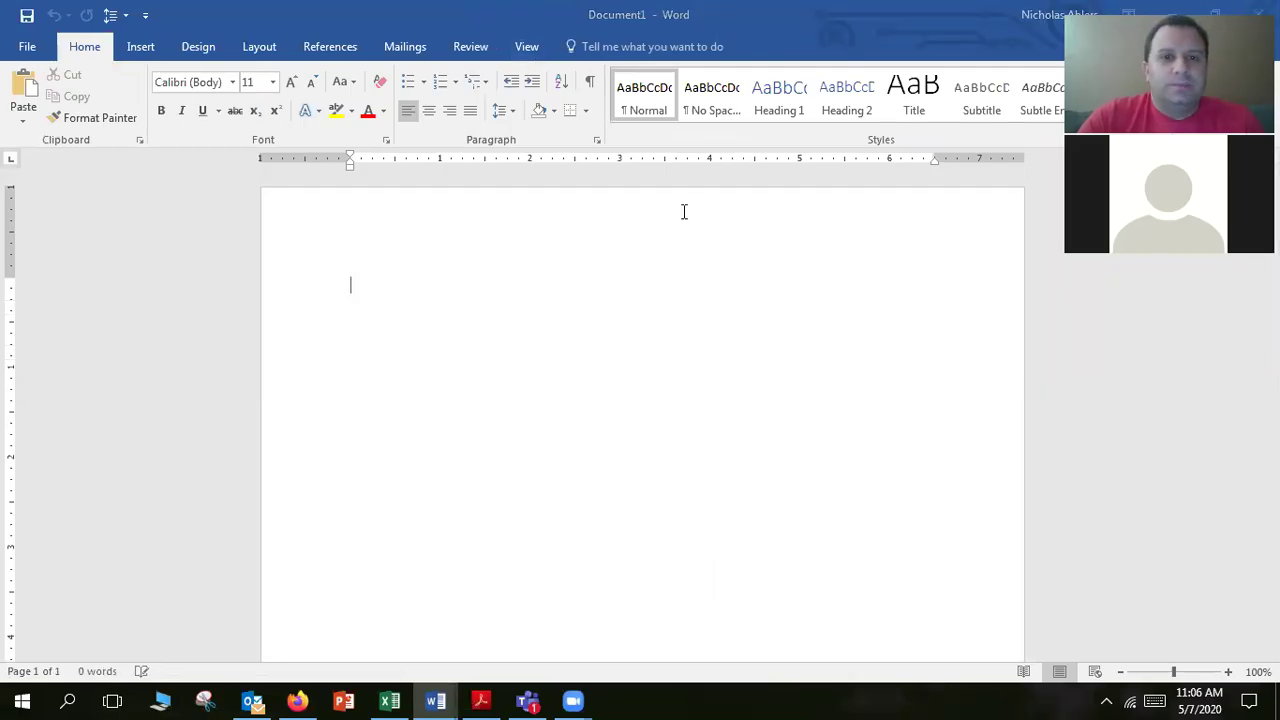
Step: Insert a Blank style header in the new document and enable a different first page
{"action": "left_click", "coordinate": [141, 47]}
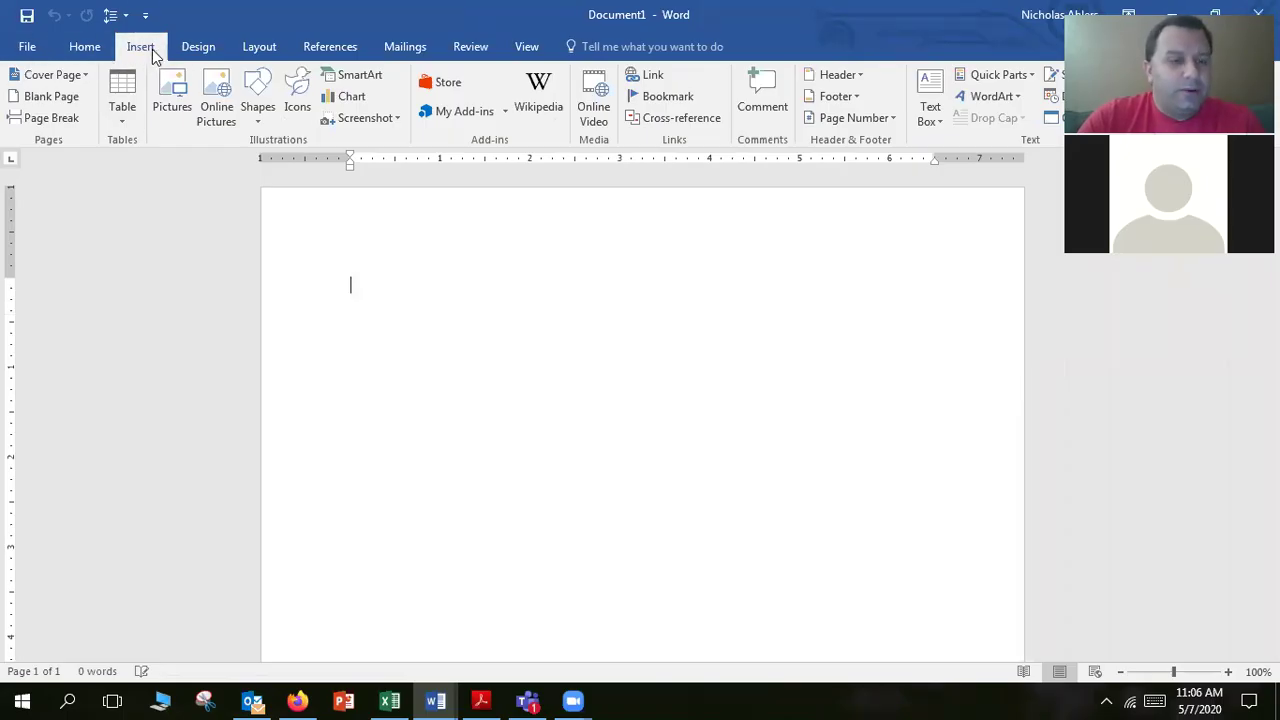
{"action": "left_click", "coordinate": [856, 75]}
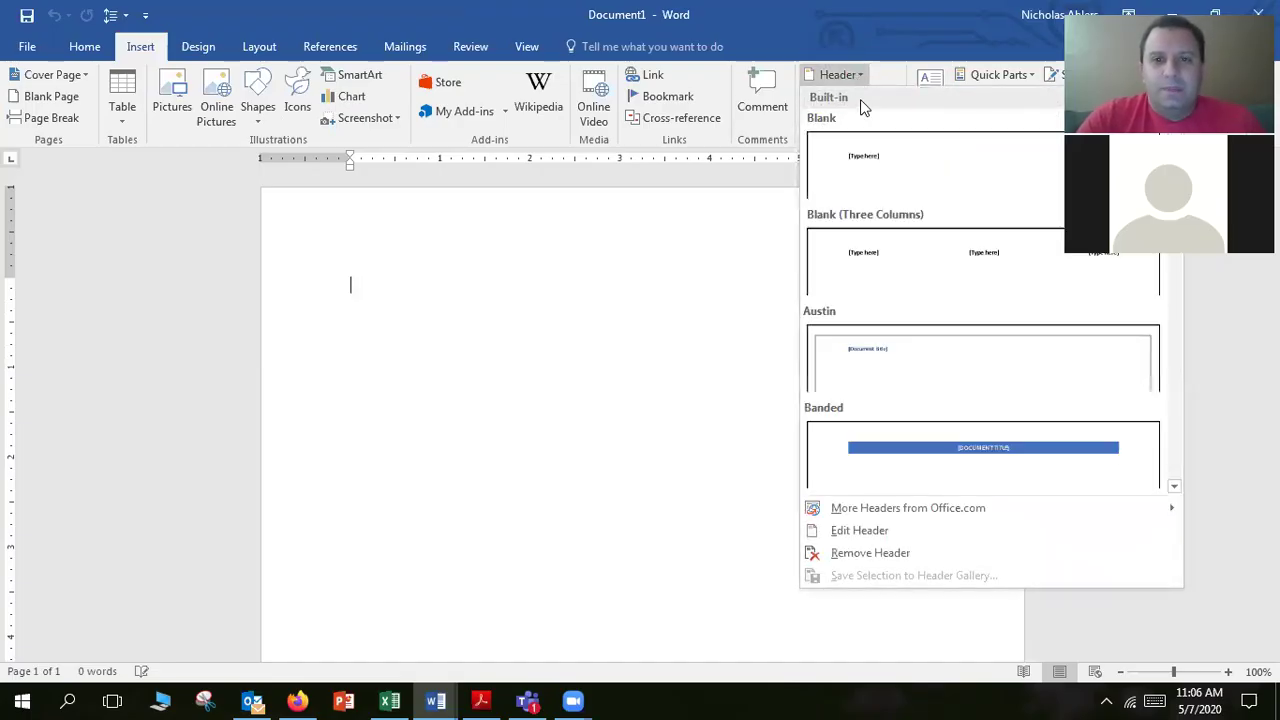
{"action": "left_click", "coordinate": [846, 160]}
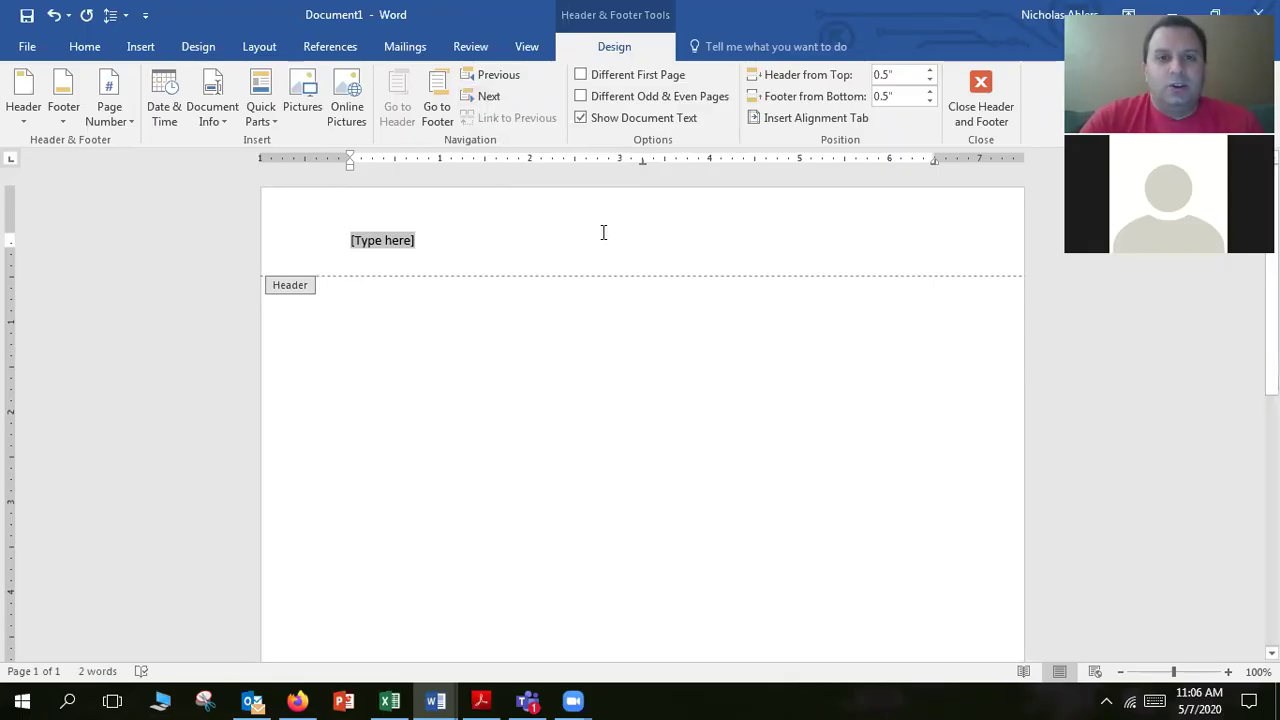
{"action": "left_click", "coordinate": [581, 78]}
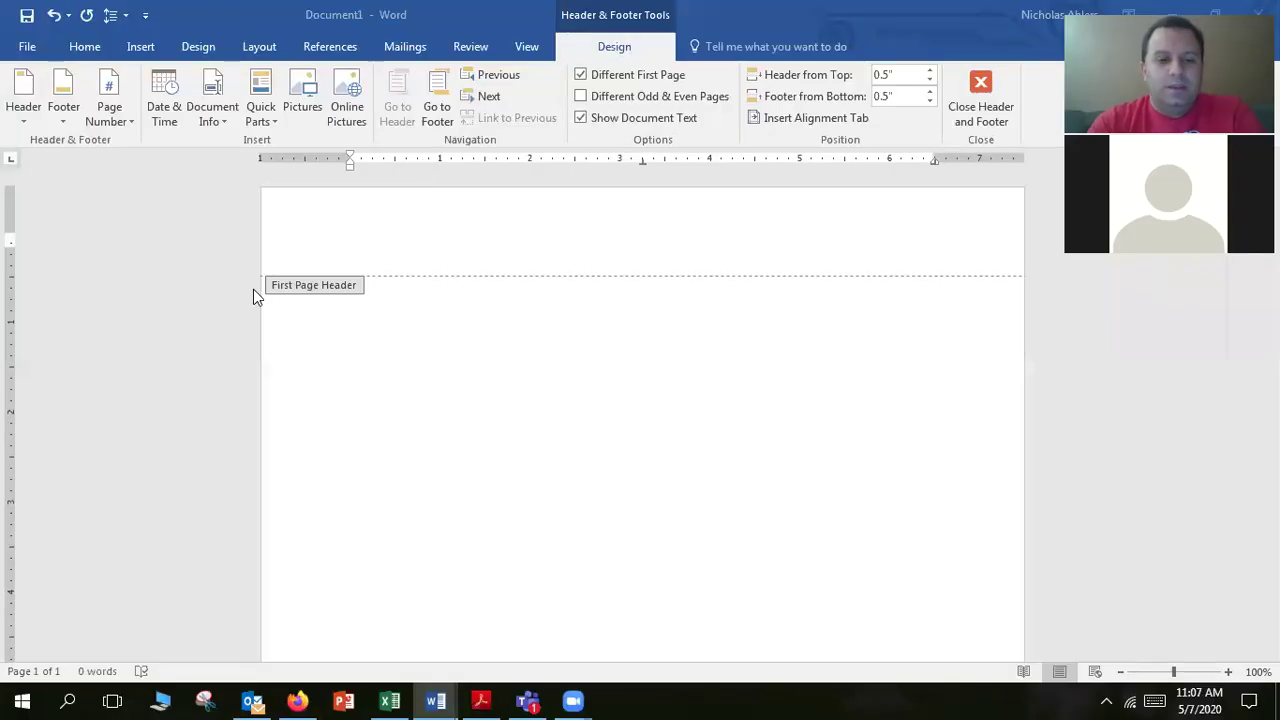
Step: Enter "Running head: THE EFFECTS OF HAPPINESS ON ACADEMIC PERFORMANCE" in the first-page header
{"action": "type", "text": "Ru"}
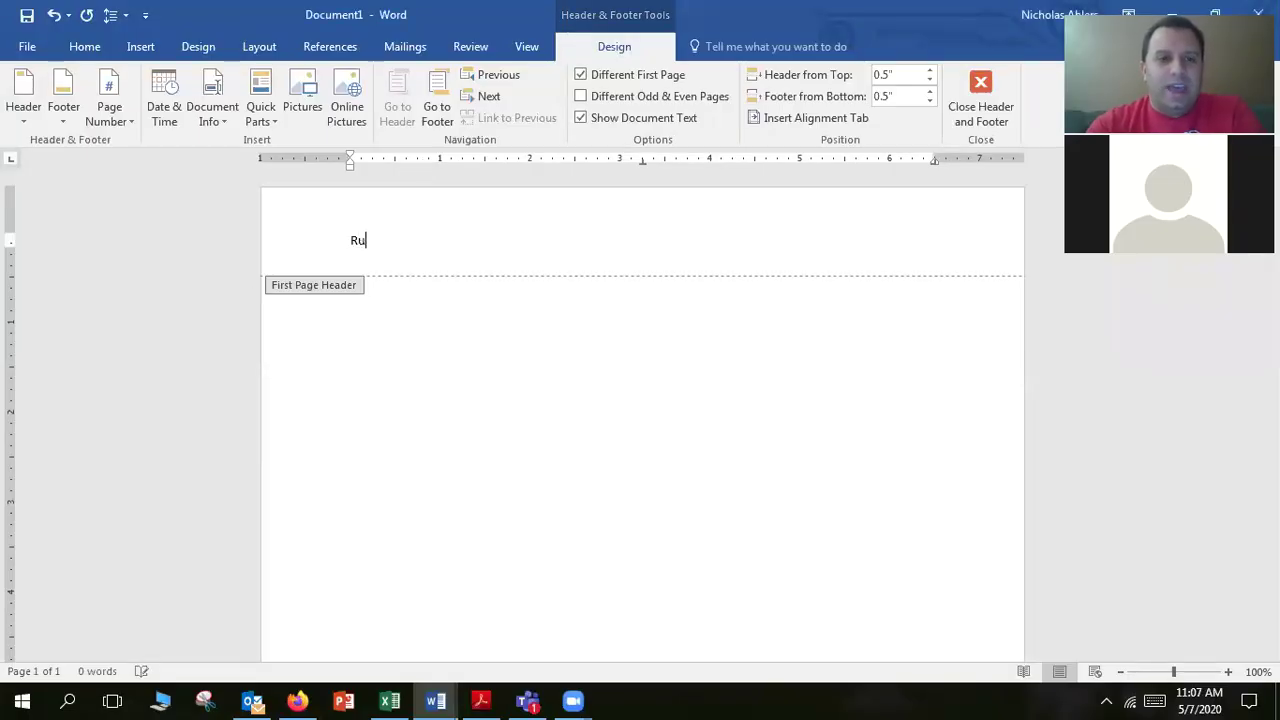
{"action": "type", "text": "nning head:"}
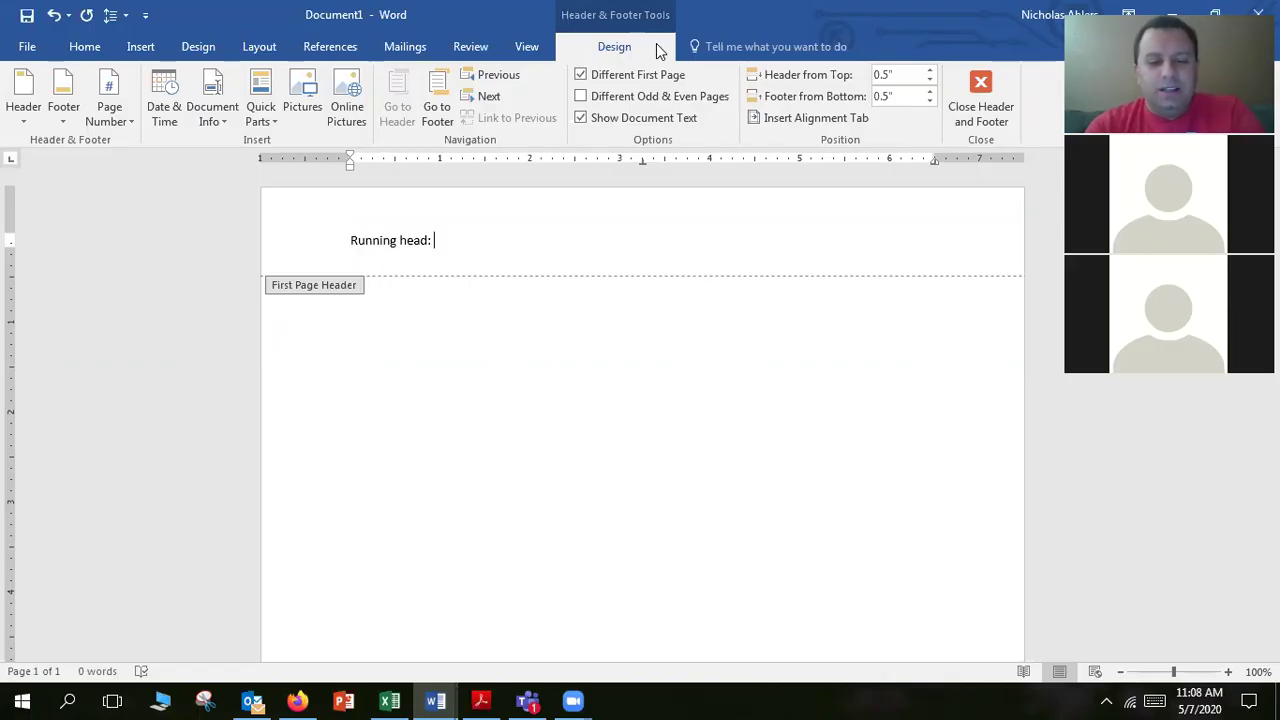
{"action": "type", "text": "THE"}
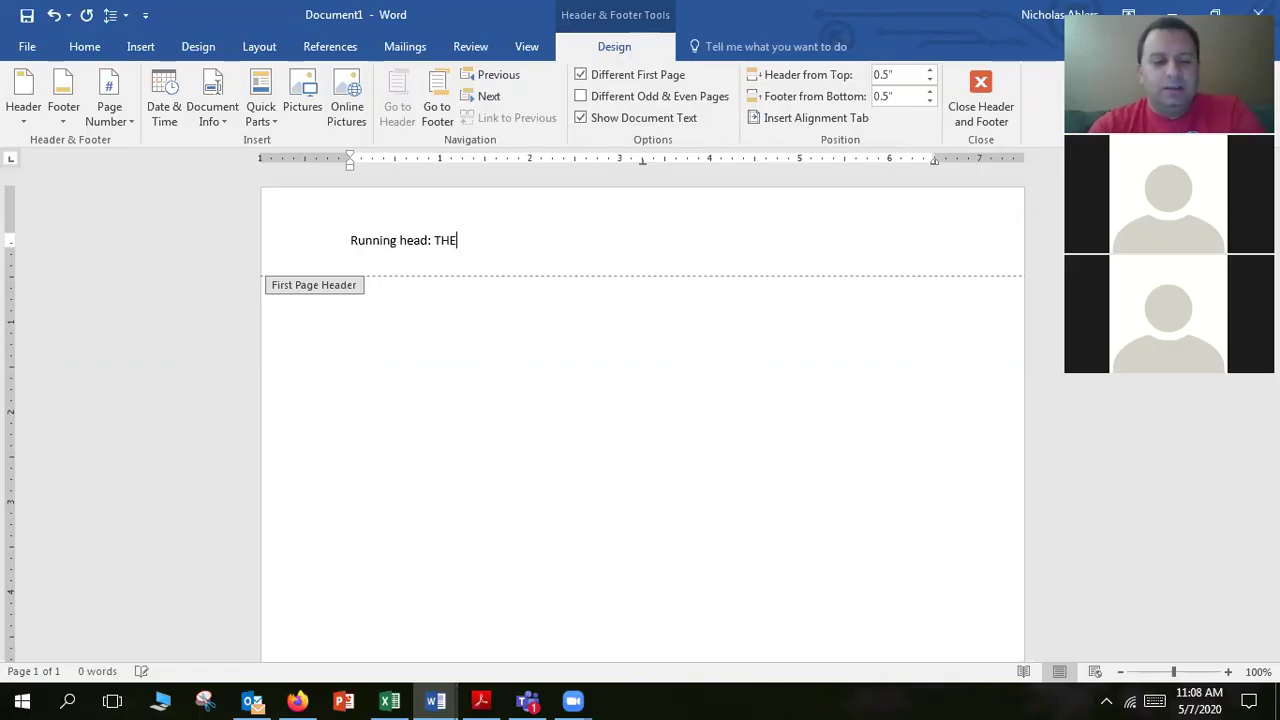
{"action": "type", "text": " EFFECTS"}
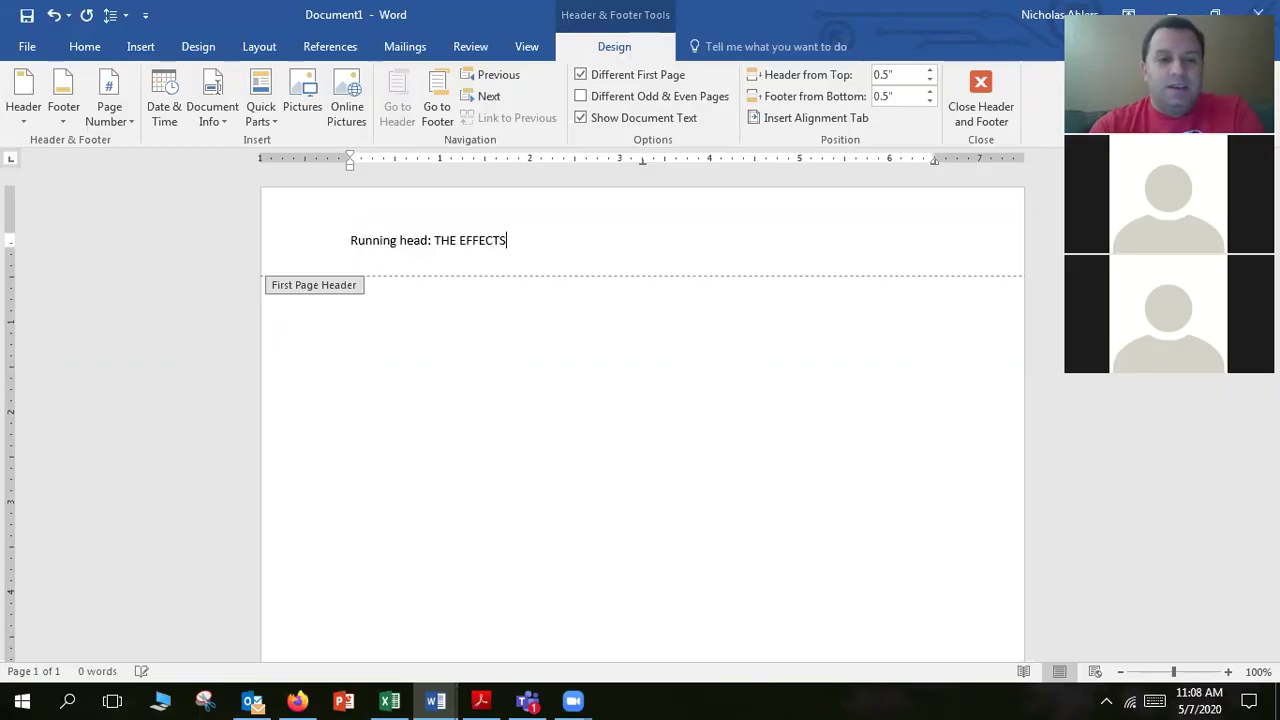
{"action": "type", "text": " OF HAPPINE"}
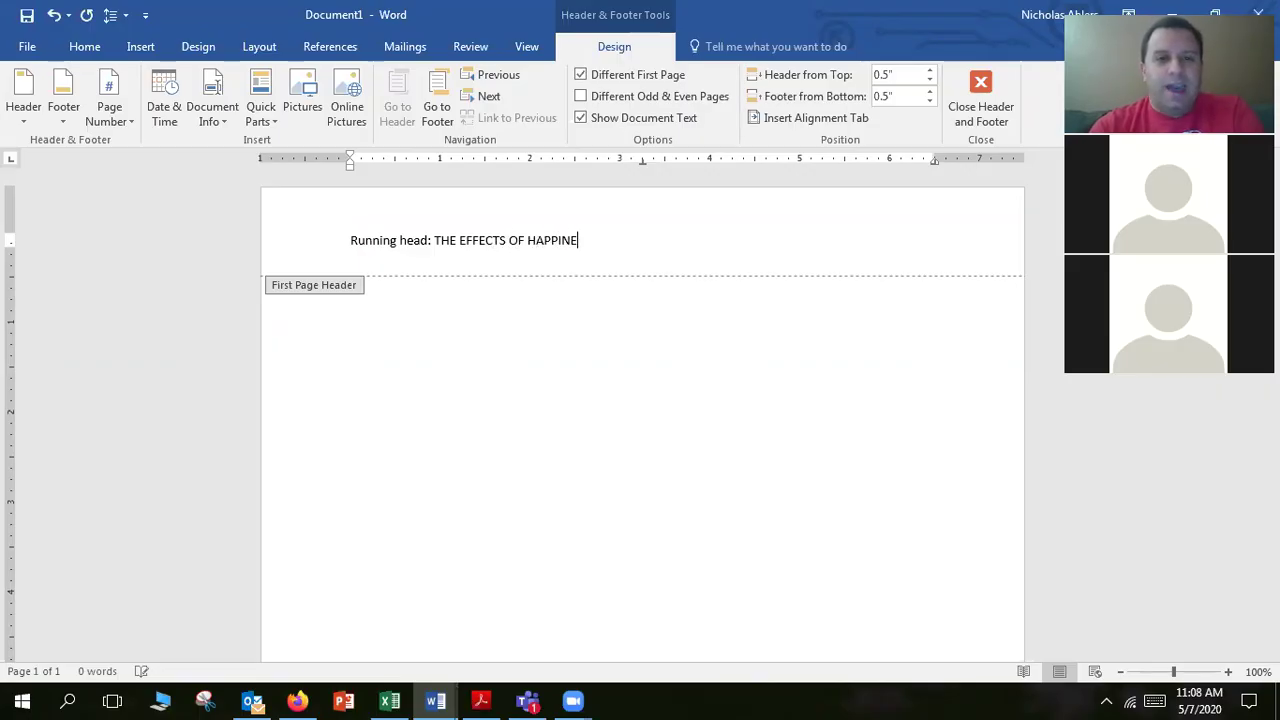
{"action": "type", "text": "SS ON AC"}
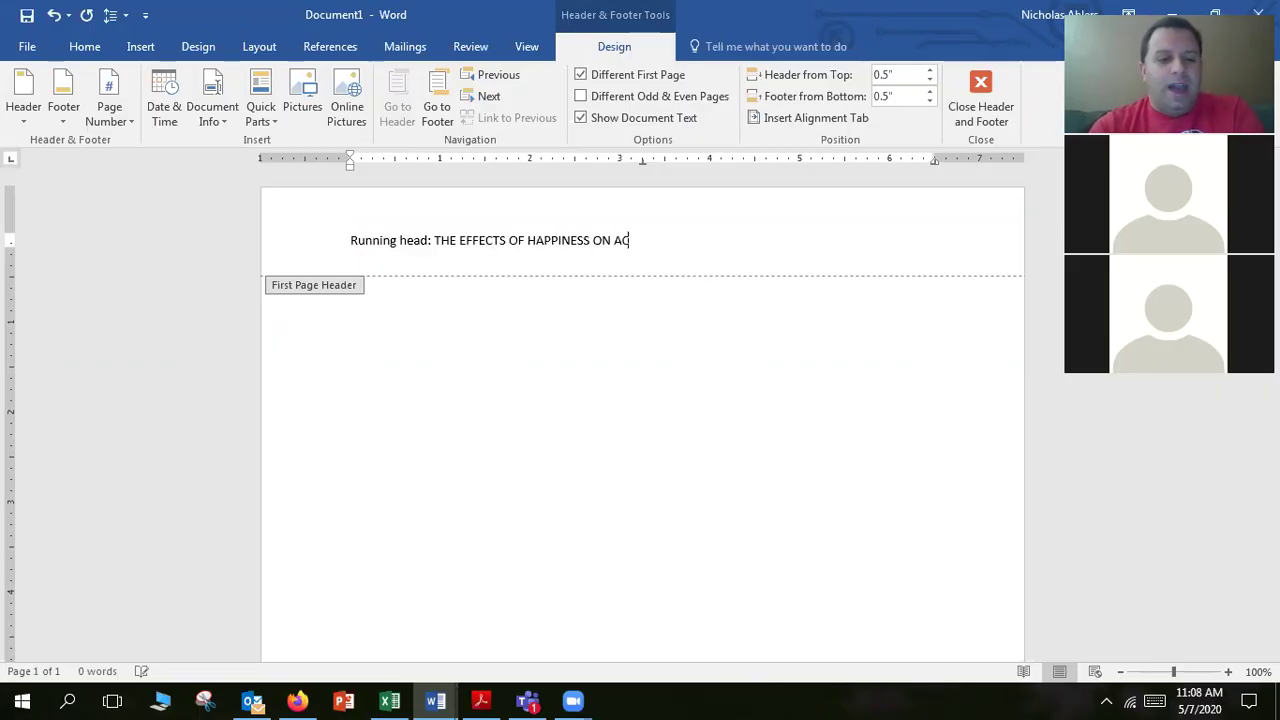
{"action": "type", "text": "ADEMIC PERF"}
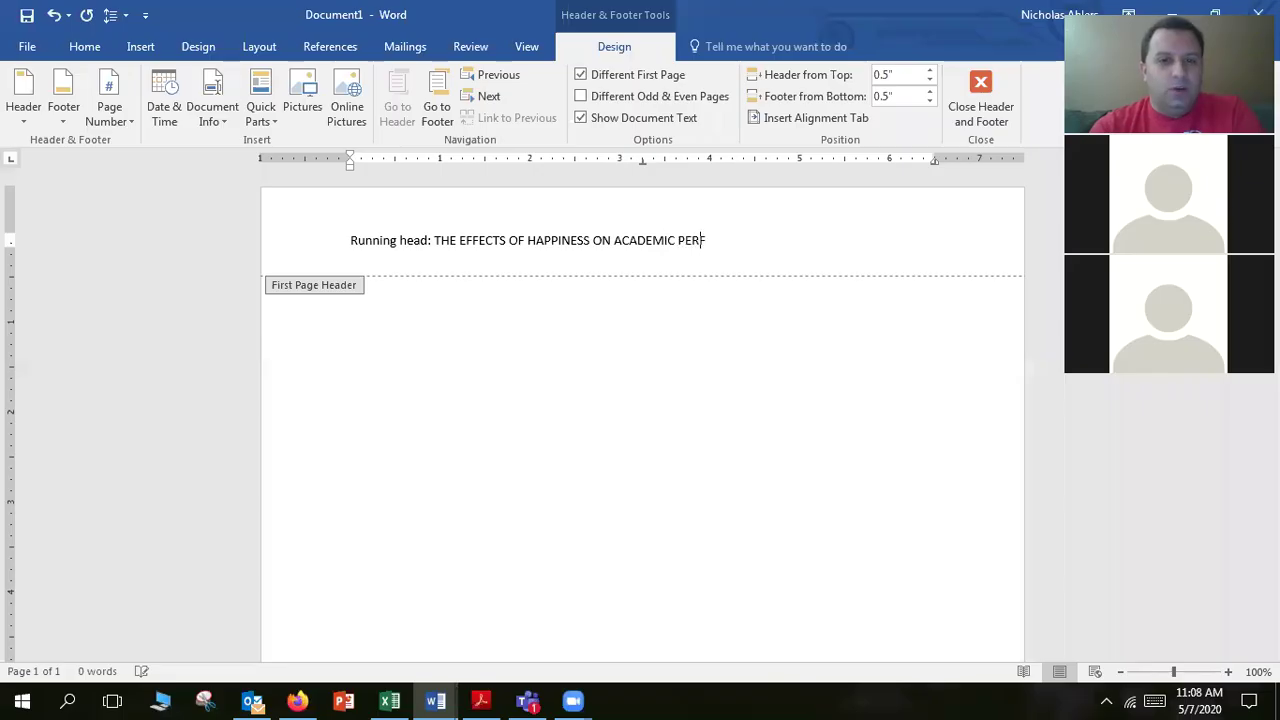
{"action": "type", "text": "ORMANCE"}
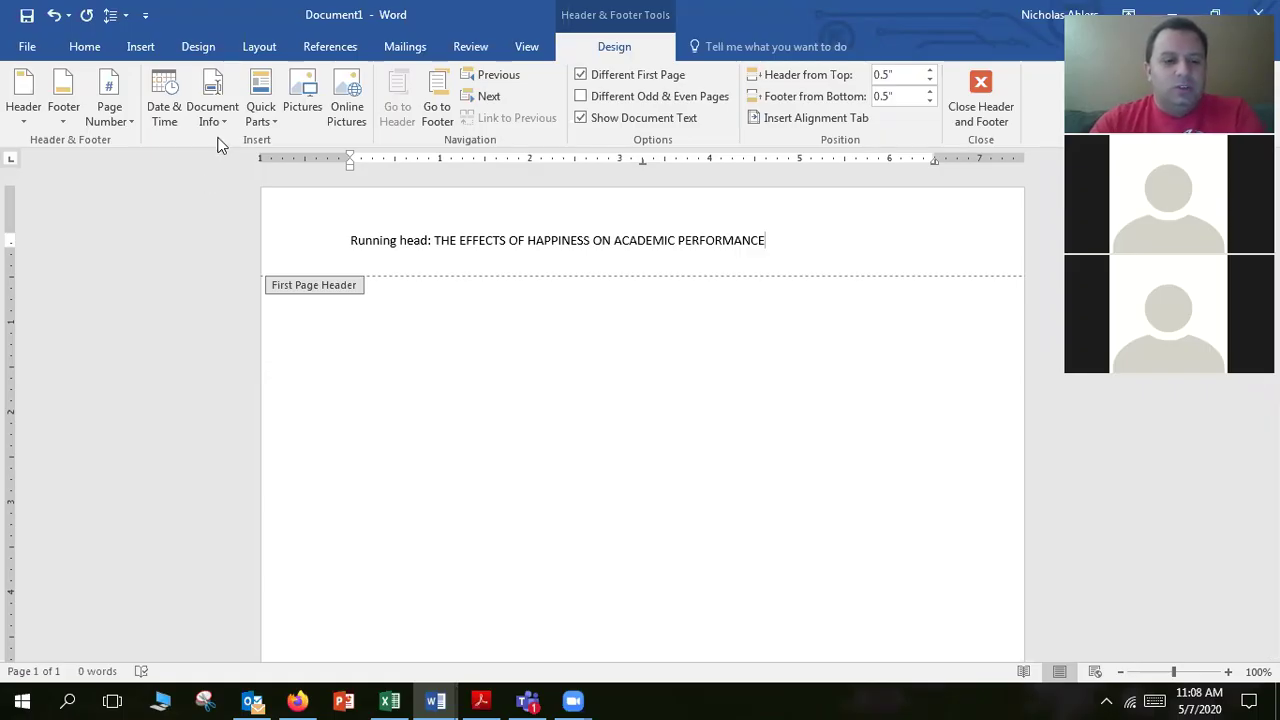
Step: Add a Plain Number page number at the right margin of the first-page header, at the current position
{"action": "key", "text": "Tab"}
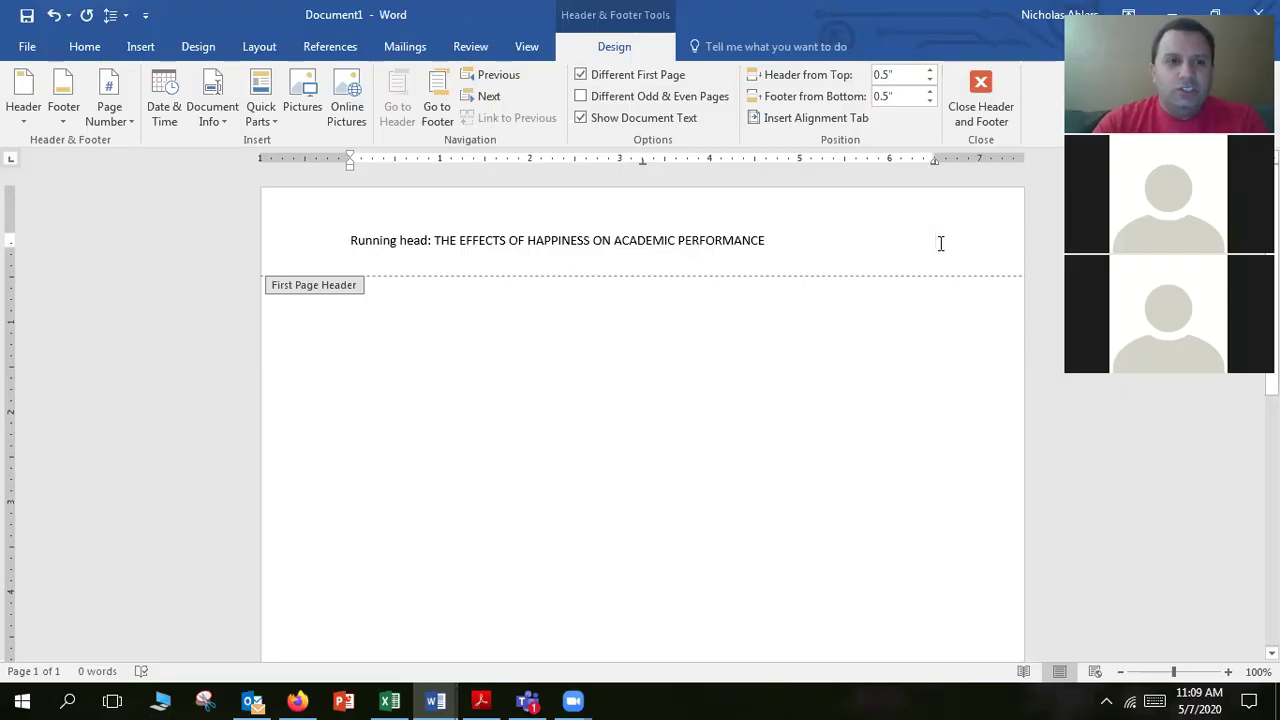
{"action": "left_click", "coordinate": [129, 115]}
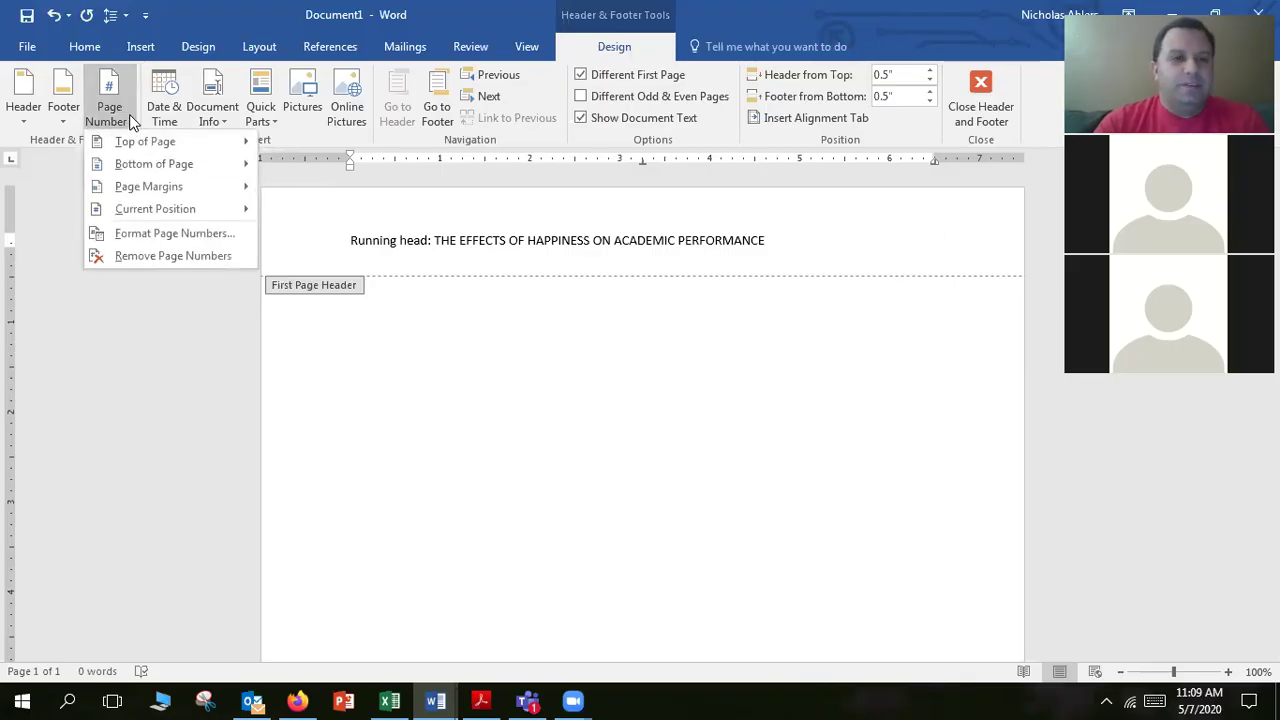
{"action": "mouse_move", "coordinate": [143, 211]}
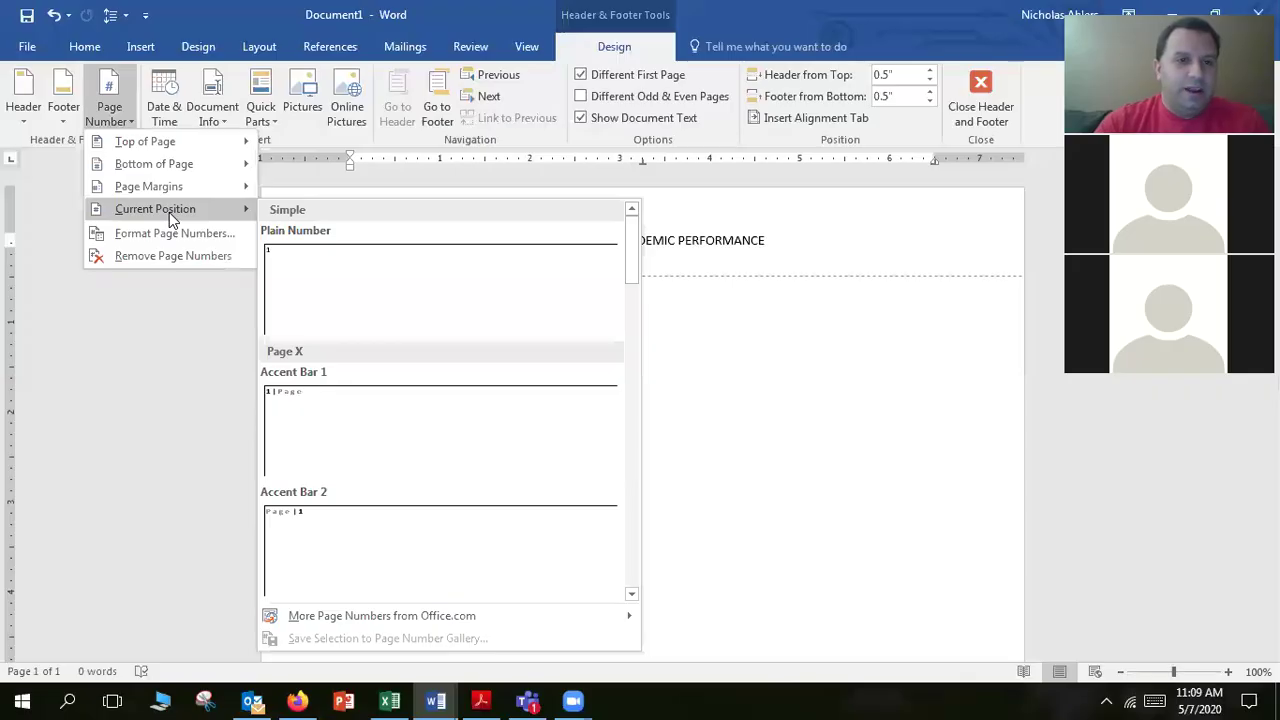
{"action": "left_click", "coordinate": [322, 295]}
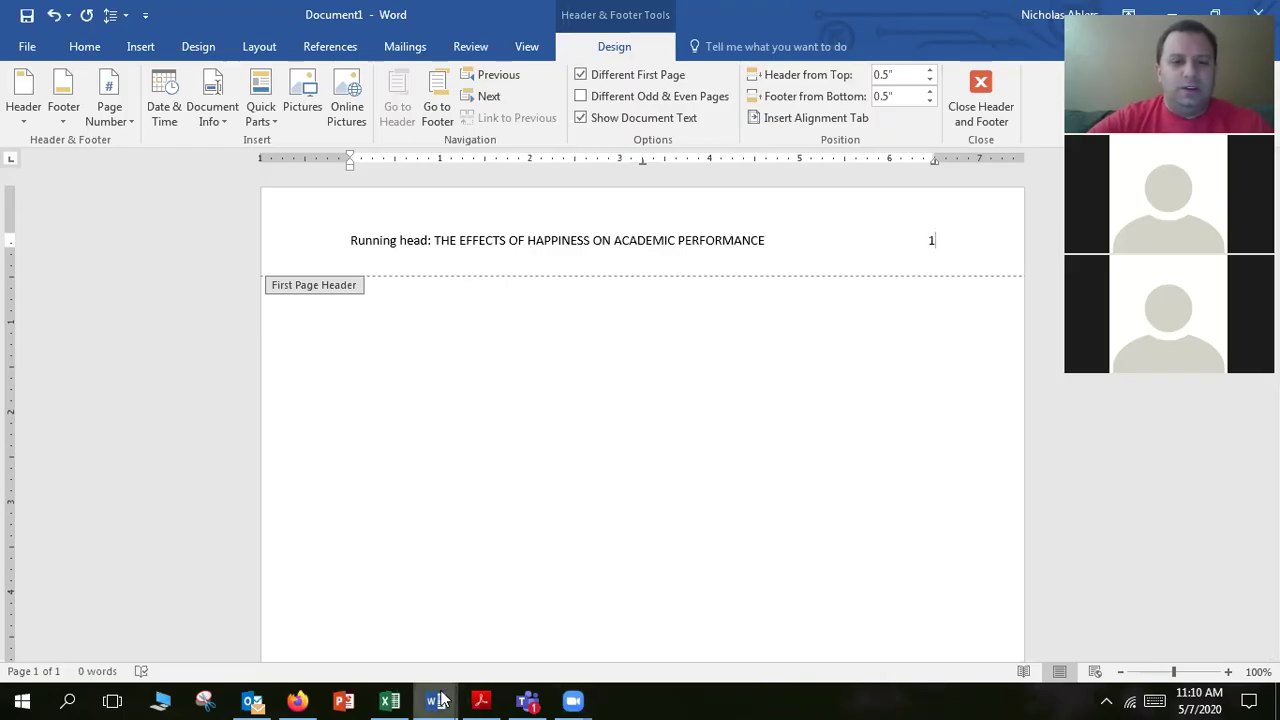
Step: Switch to the Responding to Student Harassment document and leave its header to edit the blank area above the title
{"action": "mouse_move", "coordinate": [440, 698]}
{"action": "left_click", "coordinate": [334, 614]}
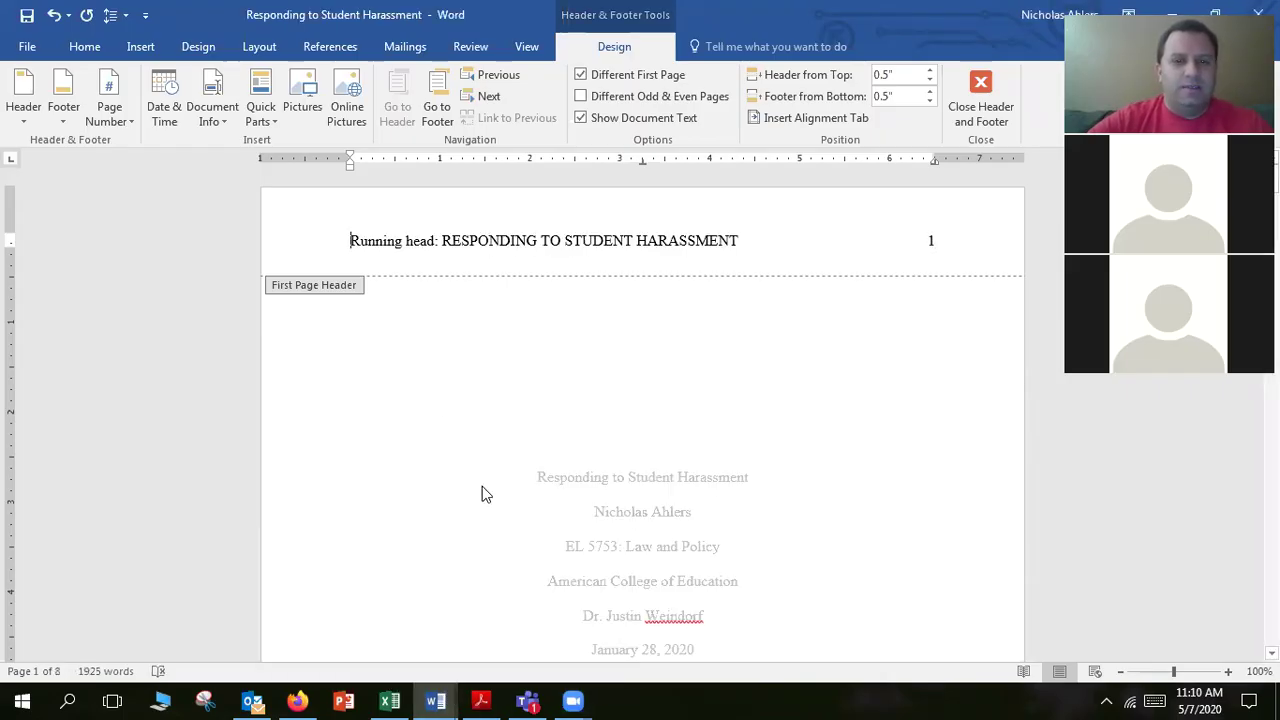
{"action": "double_click", "coordinate": [640, 415]}
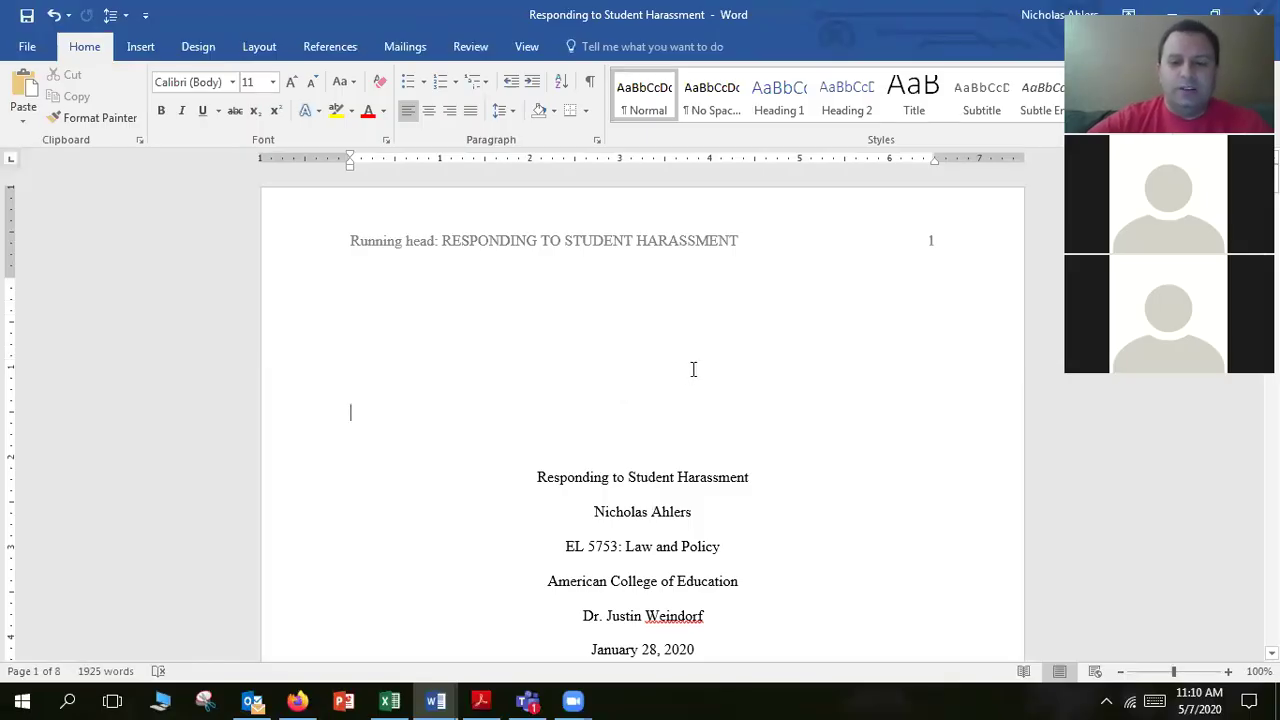
Step: Add blank lines above the title block until it moves onto page 2
{"action": "key", "text": "Return"}
{"action": "key", "text": "Return"}
{"action": "key", "text": "Return"}
{"action": "key", "text": "Return"}
{"action": "key", "text": "Return"}
{"action": "key", "text": "Return"}
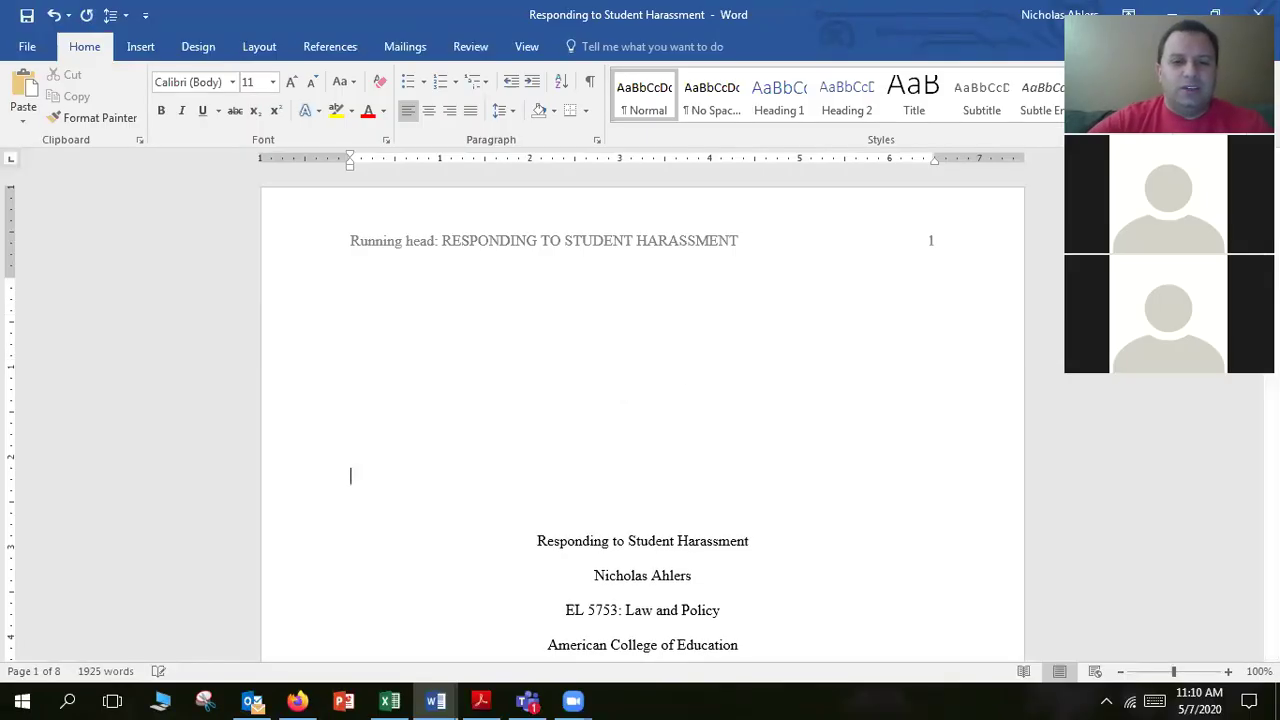
{"action": "key", "text": "Return"}
{"action": "key", "text": "Return"}
{"action": "key", "text": "Return"}
{"action": "key", "text": "Return"}
{"action": "key", "text": "Return"}
{"action": "key", "text": "Return"}
{"action": "key", "text": "Return"}
{"action": "key", "text": "Return"}
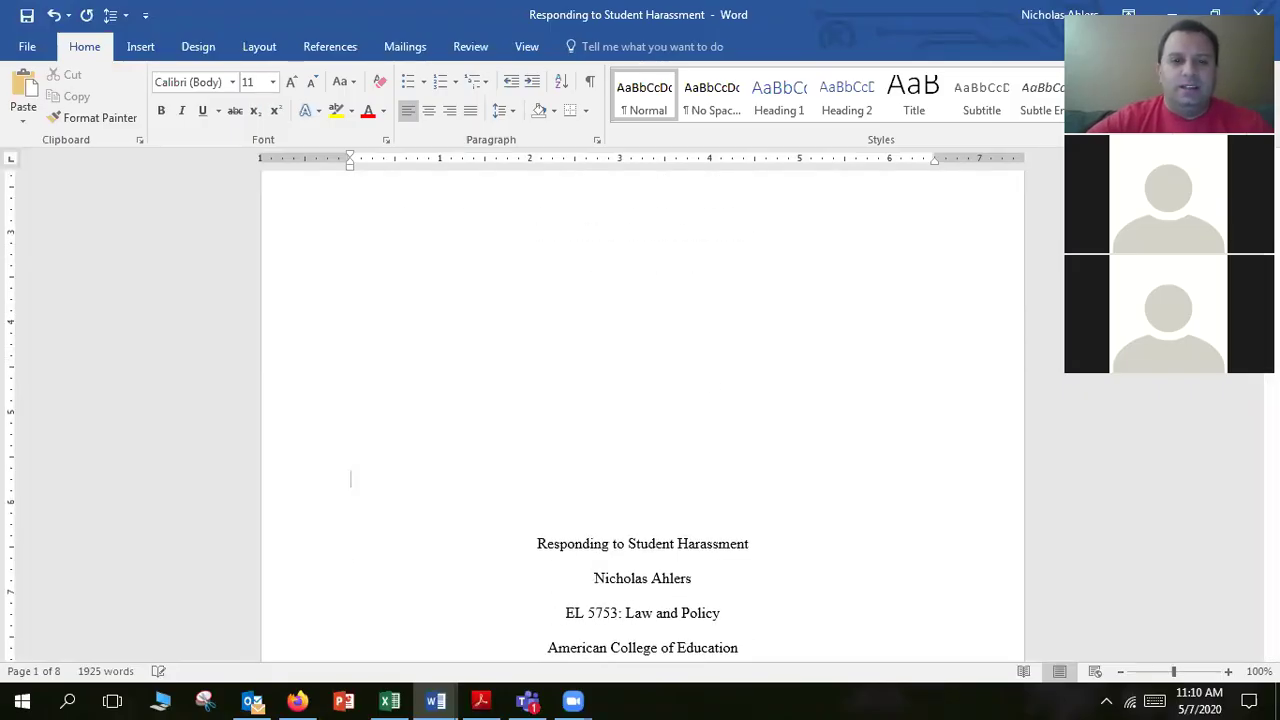
{"action": "key", "text": "Return"}
{"action": "key", "text": "Return"}
{"action": "key", "text": "Return"}
{"action": "key", "text": "Return"}
{"action": "key", "text": "Return"}
{"action": "key", "text": "Return"}
{"action": "key", "text": "Return"}
{"action": "key", "text": "Return"}
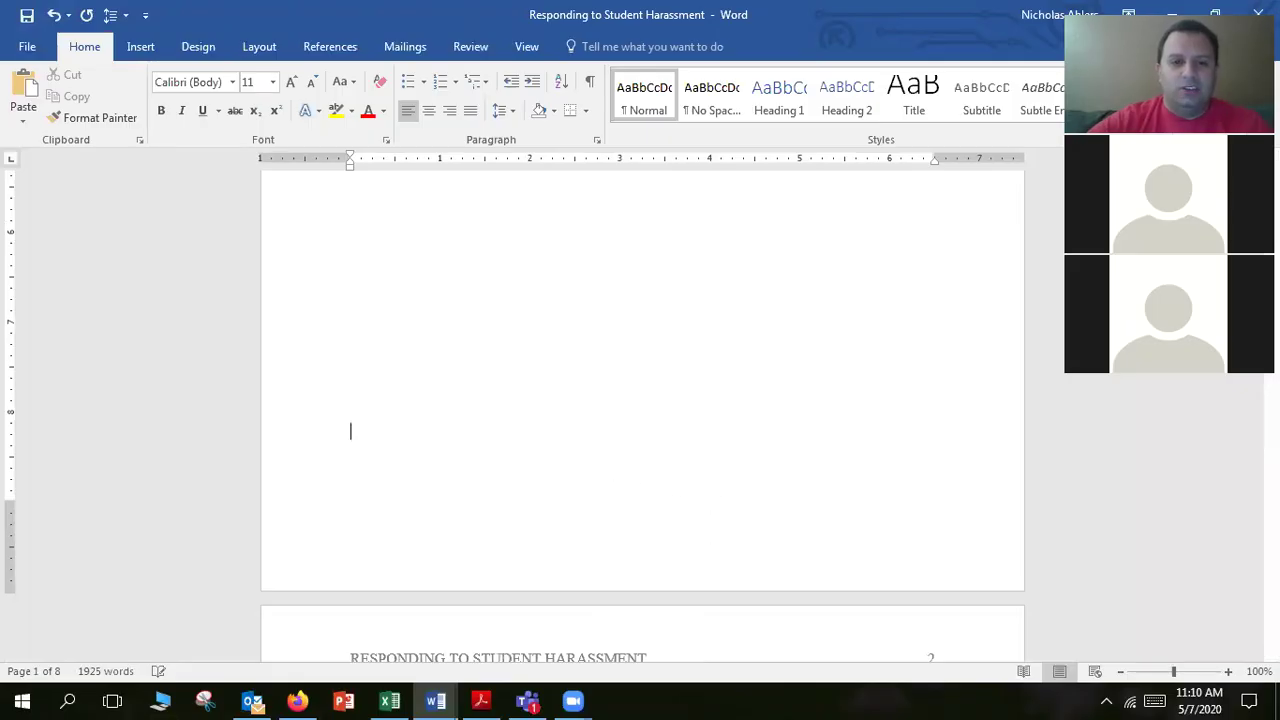
{"action": "scroll", "coordinate": [642, 400], "scroll_direction": "down", "scroll_amount": 5}
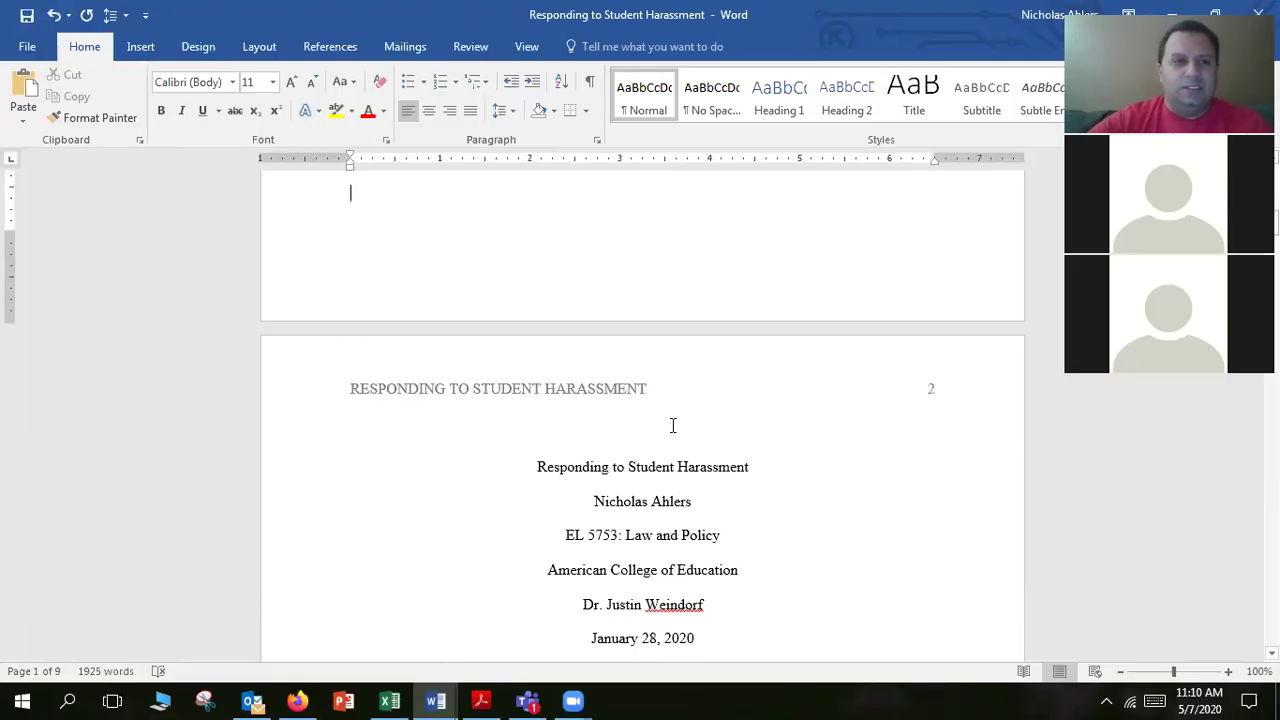
Step: Undo the blank lines that pushed the title block off the first page
{"action": "key", "text": "ctrl+z"}
{"action": "key", "text": "ctrl+z"}
{"action": "key", "text": "ctrl+z"}
{"action": "key", "text": "ctrl+z"}
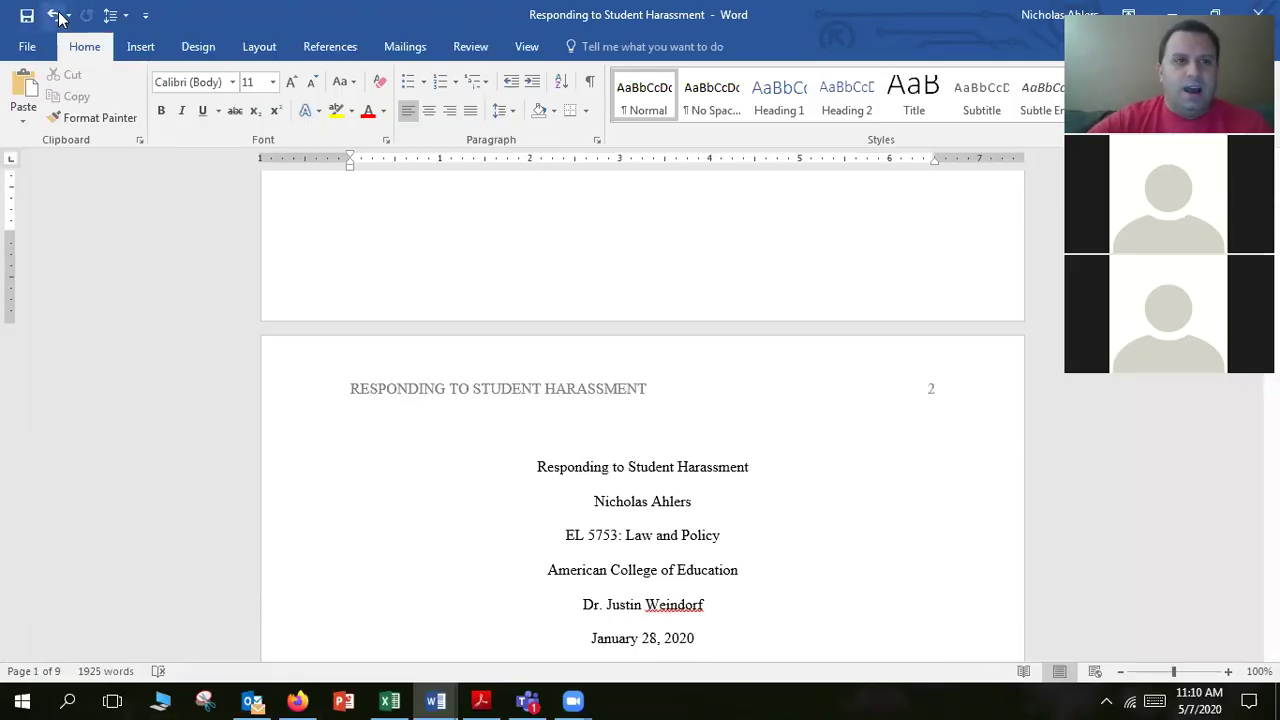
{"action": "key", "text": "Return"}
{"action": "key", "text": "Return"}
{"action": "key", "text": "Return"}
{"action": "key", "text": "Return"}
{"action": "key", "text": "Return"}
{"action": "key", "text": "Return"}
{"action": "key", "text": "Return"}
{"action": "key", "text": "Return"}
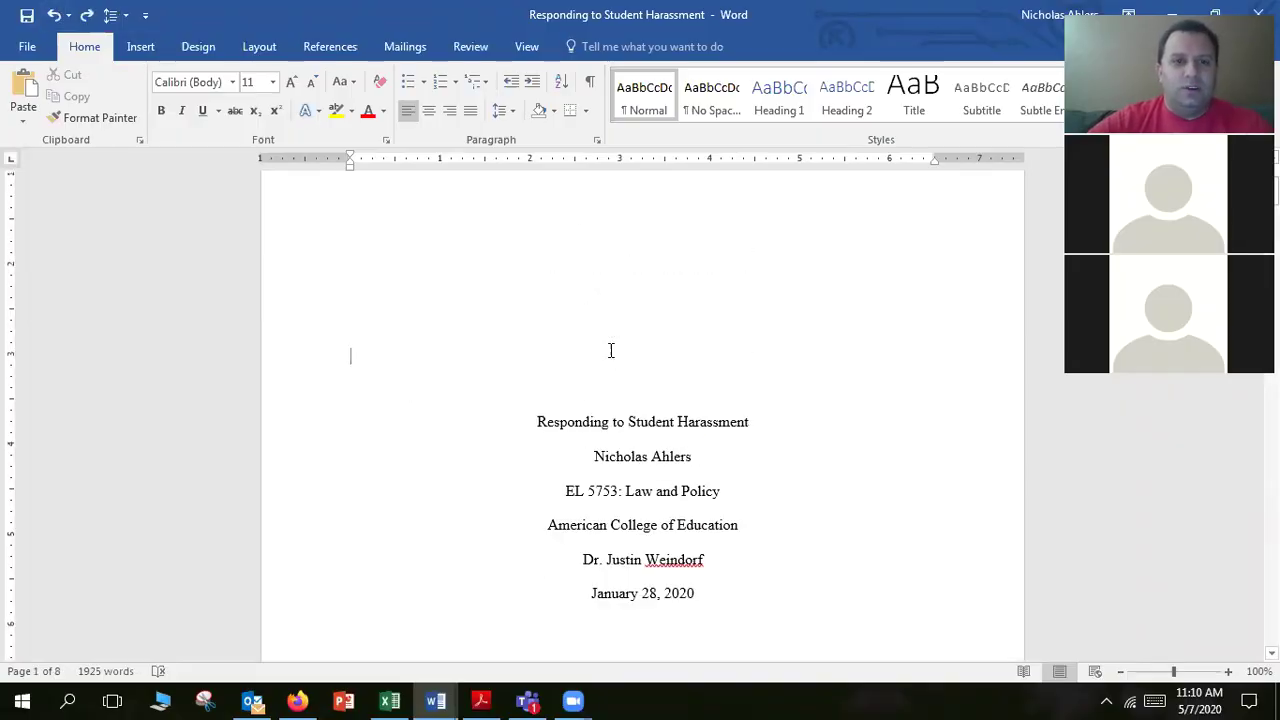
{"action": "scroll", "coordinate": [612, 350], "scroll_direction": "up", "scroll_amount": 2}
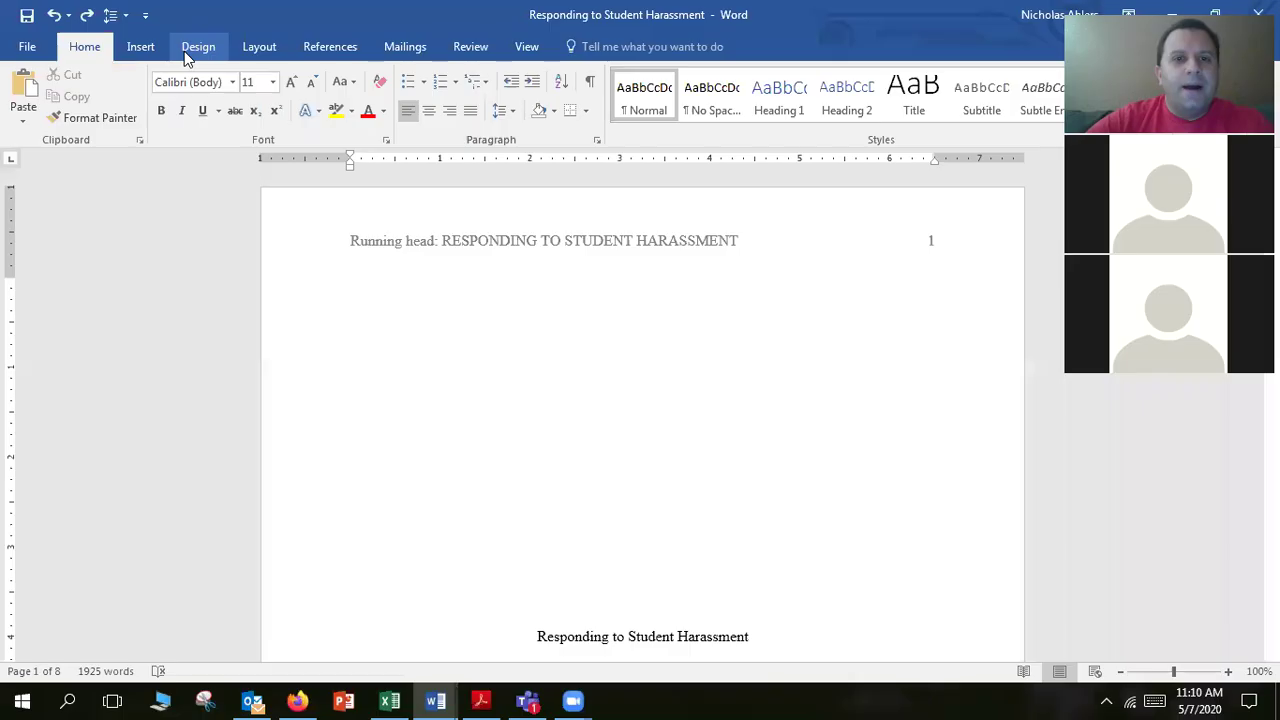
{"action": "left_click", "coordinate": [517, 118]}
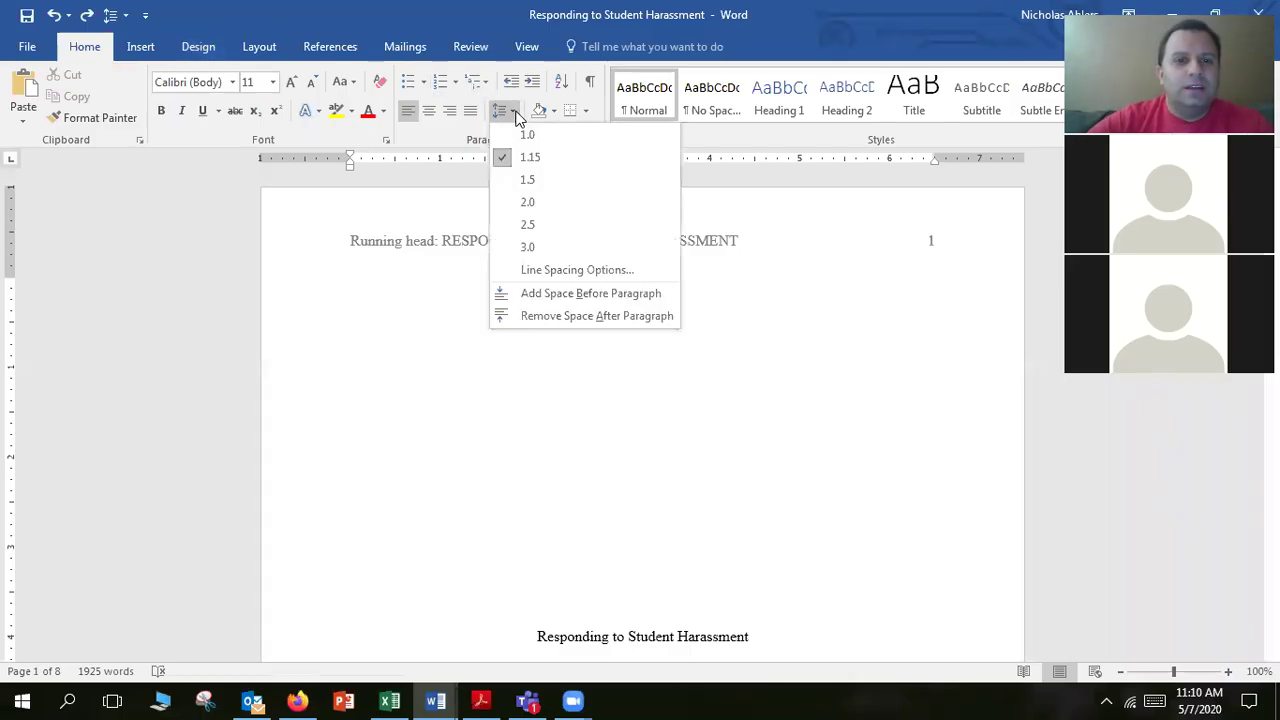
{"action": "left_click", "coordinate": [517, 118]}
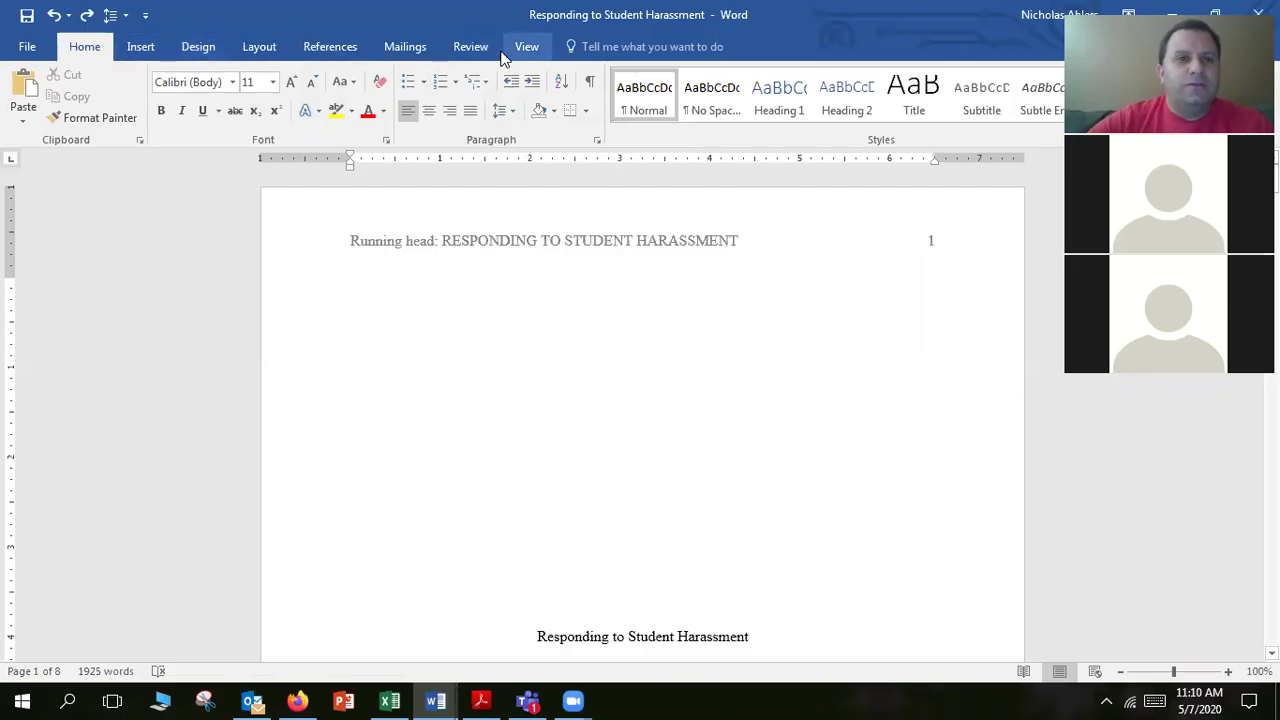
{"action": "left_click", "coordinate": [200, 47]}
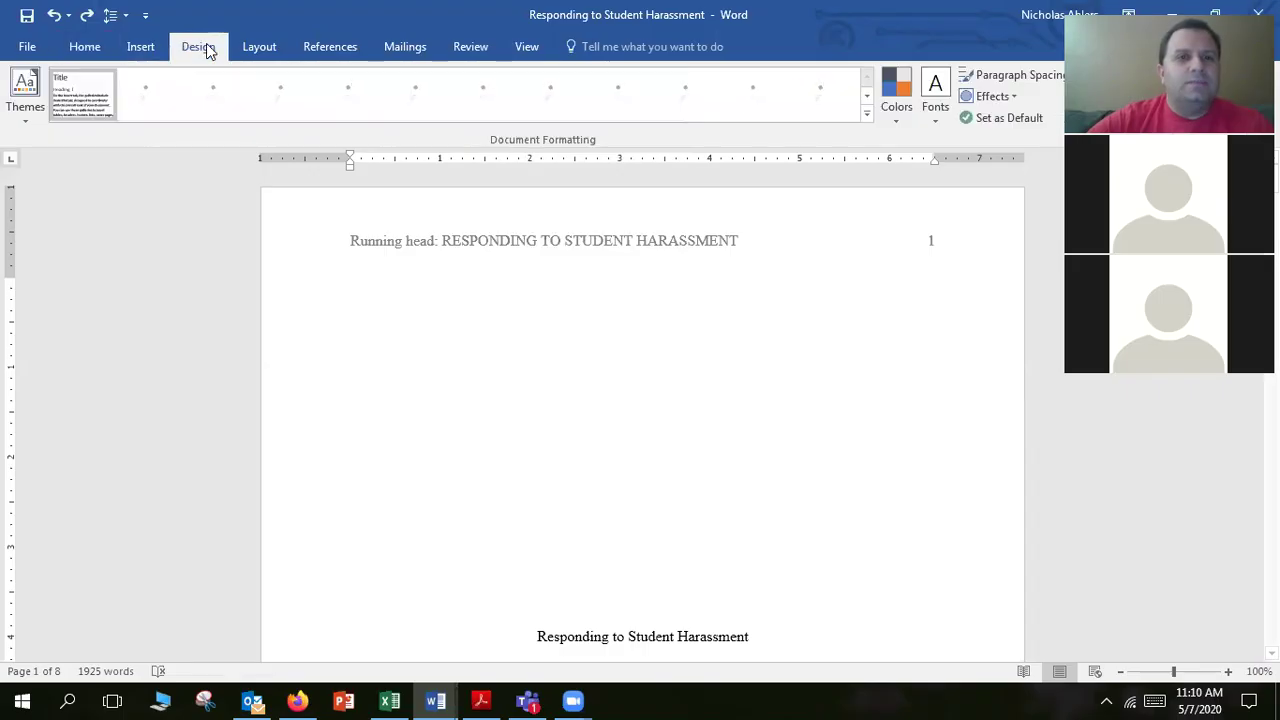
Step: Insert a page break above the title on the title page and undo it
{"action": "left_click", "coordinate": [140, 47]}
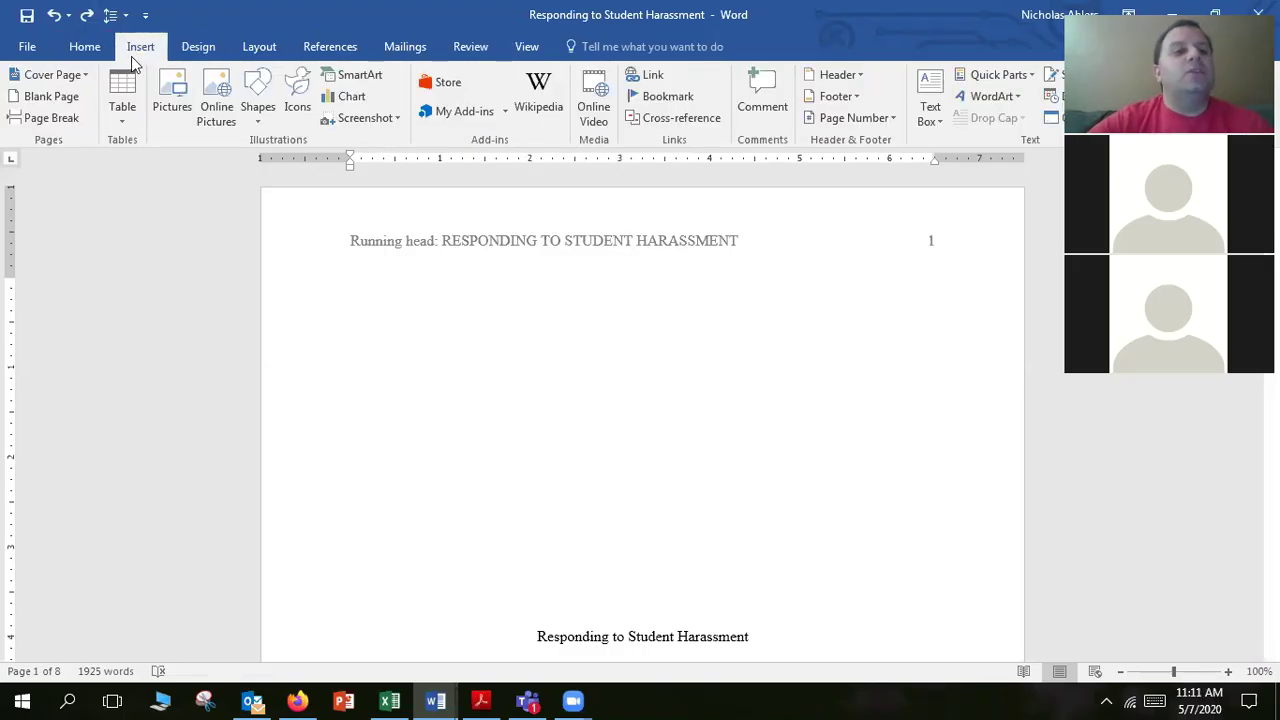
{"action": "left_click", "coordinate": [43, 120]}
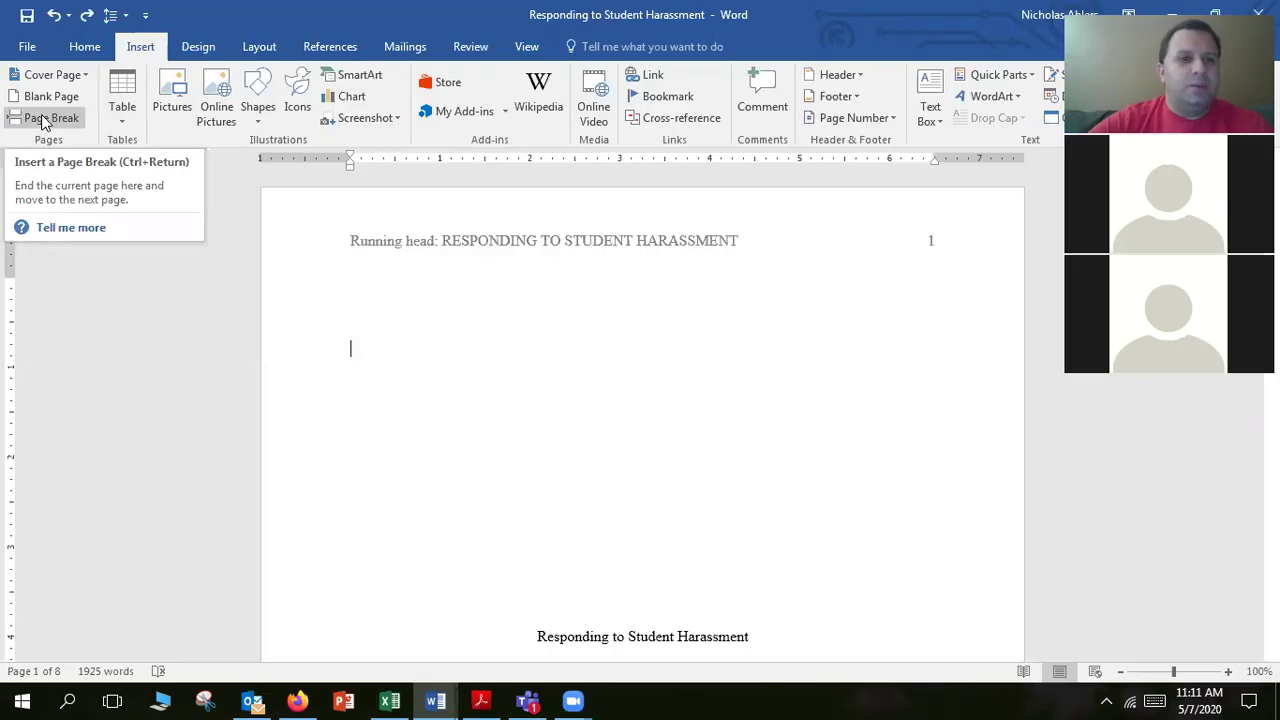
{"action": "left_click", "coordinate": [43, 120]}
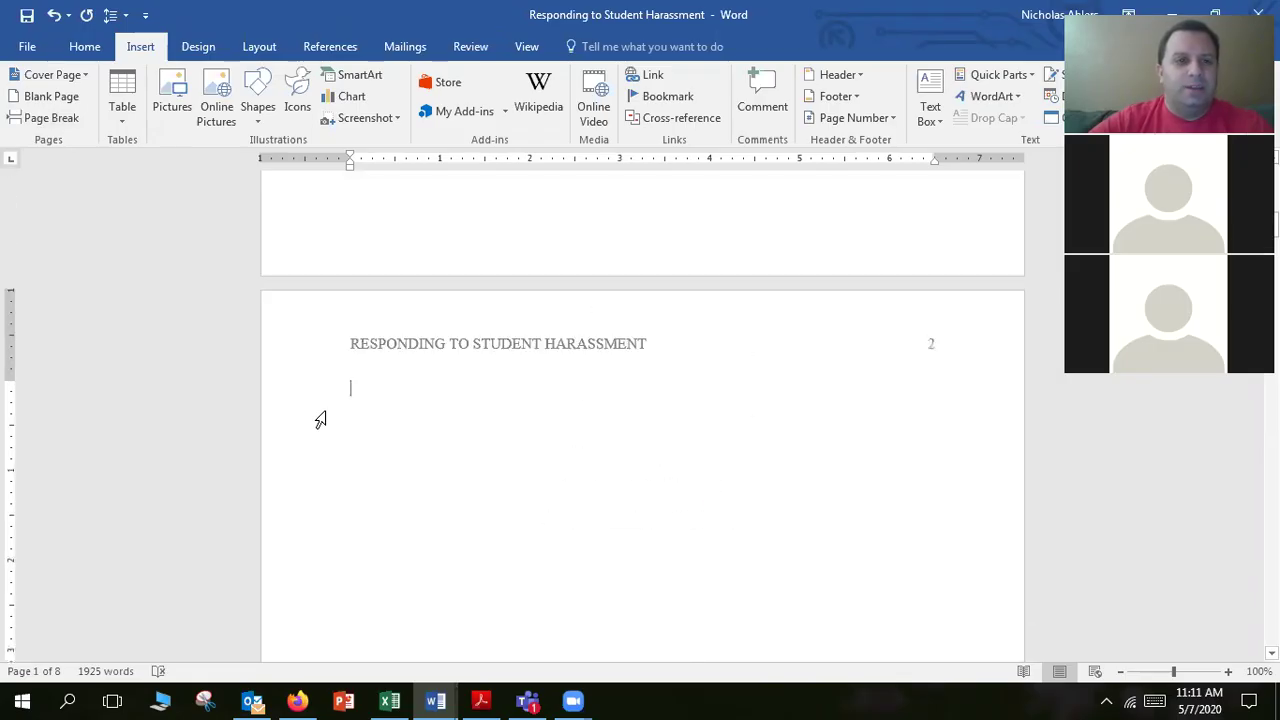
{"action": "left_click", "coordinate": [54, 16]}
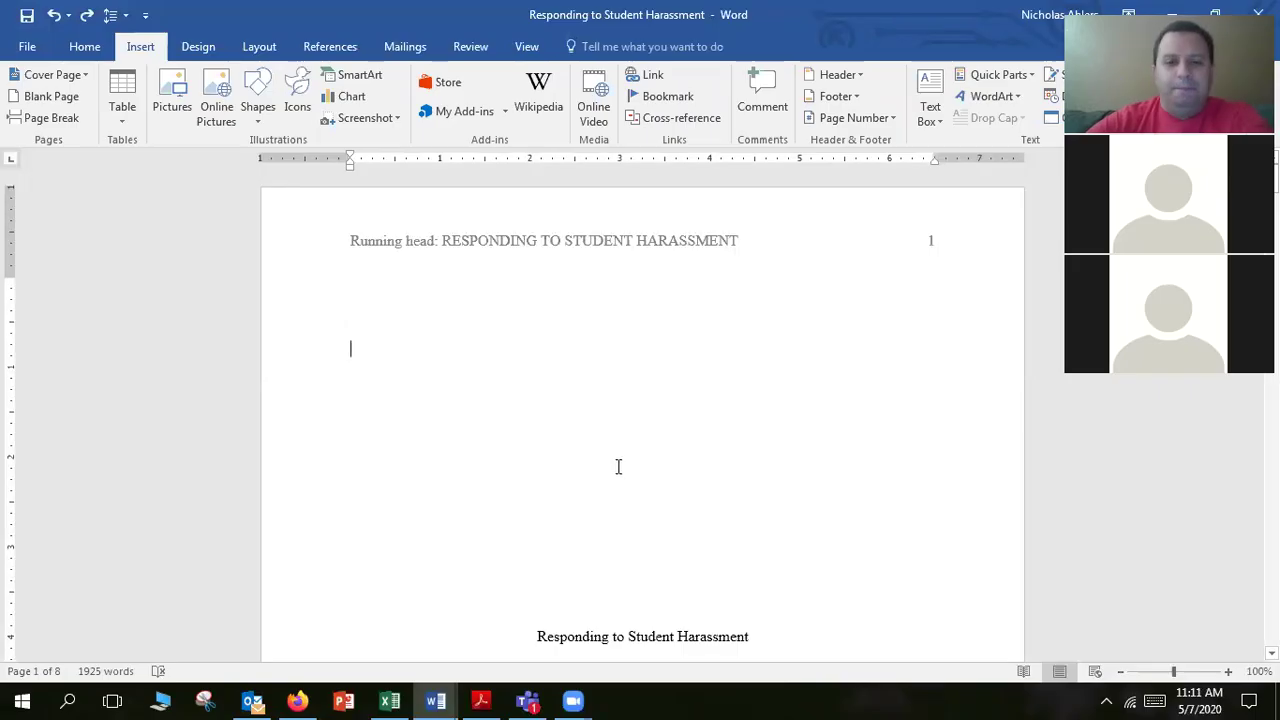
Step: Remove the extra blank lines above the title block so it sits higher on the title page
{"action": "key", "text": "BackSpace"}
{"action": "key", "text": "BackSpace"}
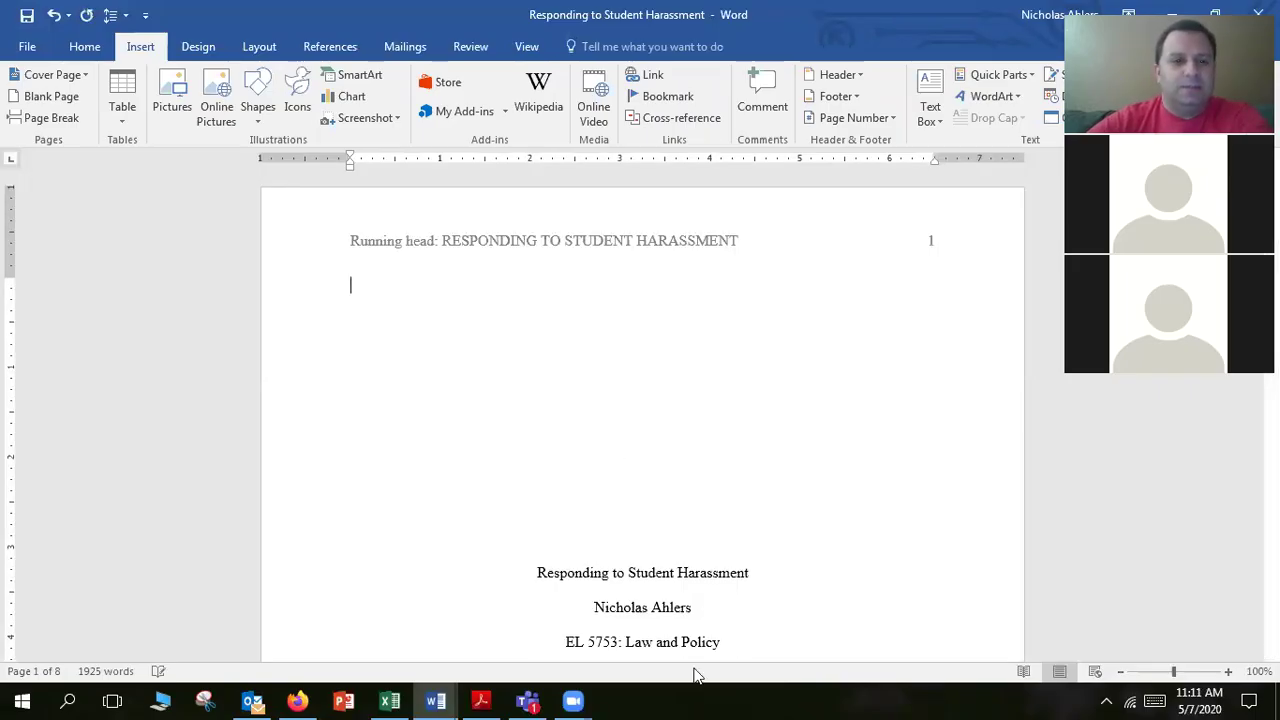
{"action": "left_click", "coordinate": [531, 572]}
{"action": "key", "text": "ctrl+l"}
{"action": "key", "text": "BackSpace"}
{"action": "key", "text": "BackSpace"}
{"action": "key", "text": "BackSpace"}
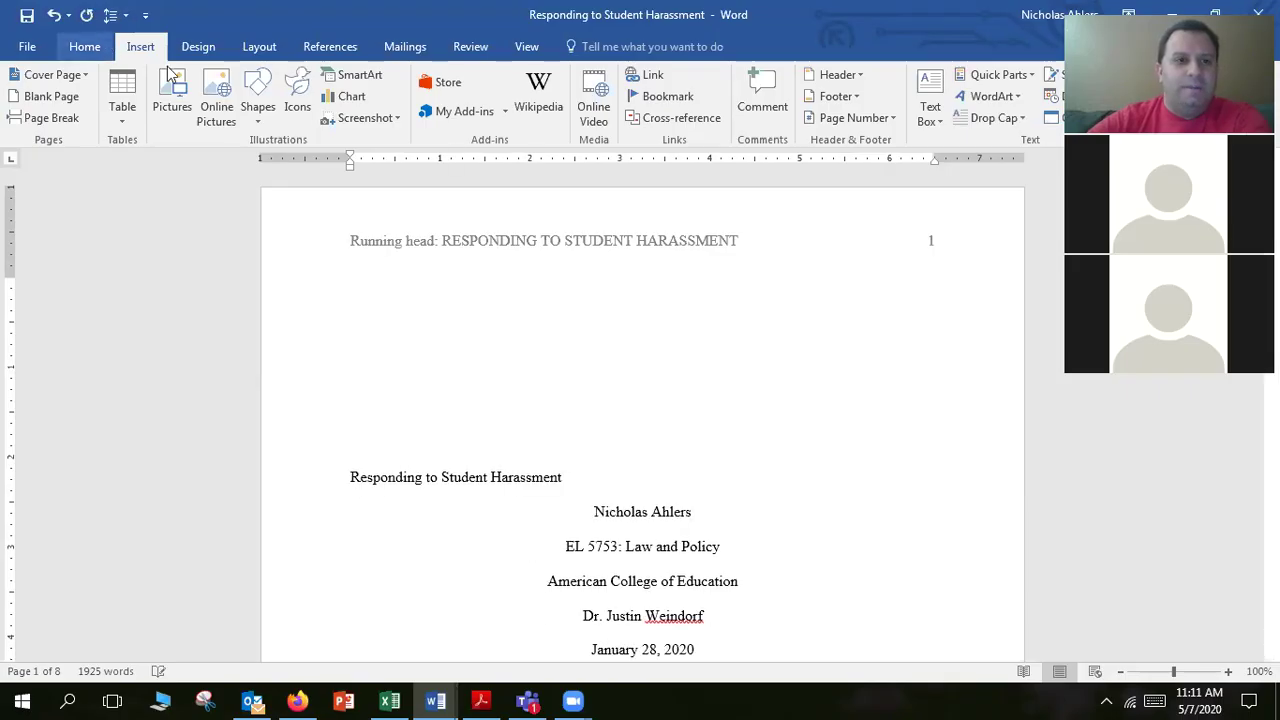
Step: Center the title line "Responding to Student Harassment" on the title page
{"action": "left_click", "coordinate": [100, 44]}
{"action": "left_click", "coordinate": [428, 112]}
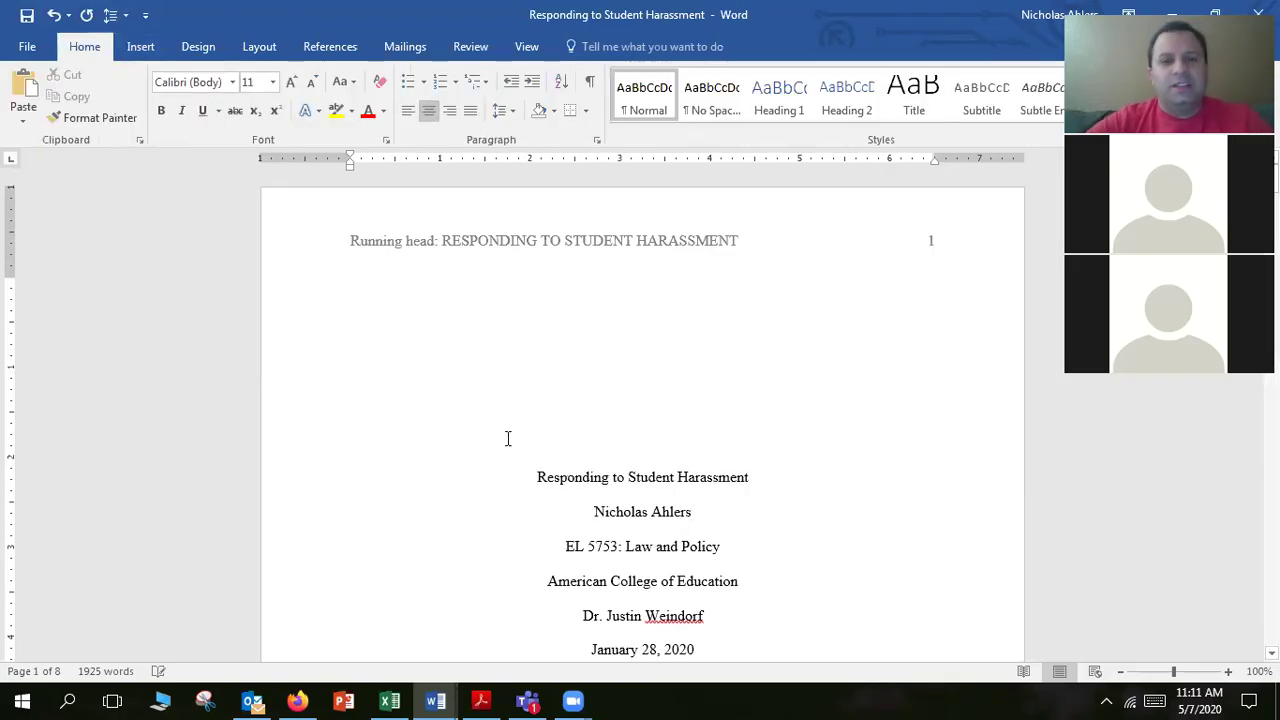
{"action": "scroll", "coordinate": [529, 511], "scroll_direction": "down", "scroll_amount": 9}
{"action": "scroll", "coordinate": [509, 500], "scroll_direction": "up", "scroll_amount": 3}
{"action": "scroll", "coordinate": [507, 492], "scroll_direction": "up", "scroll_amount": 6}
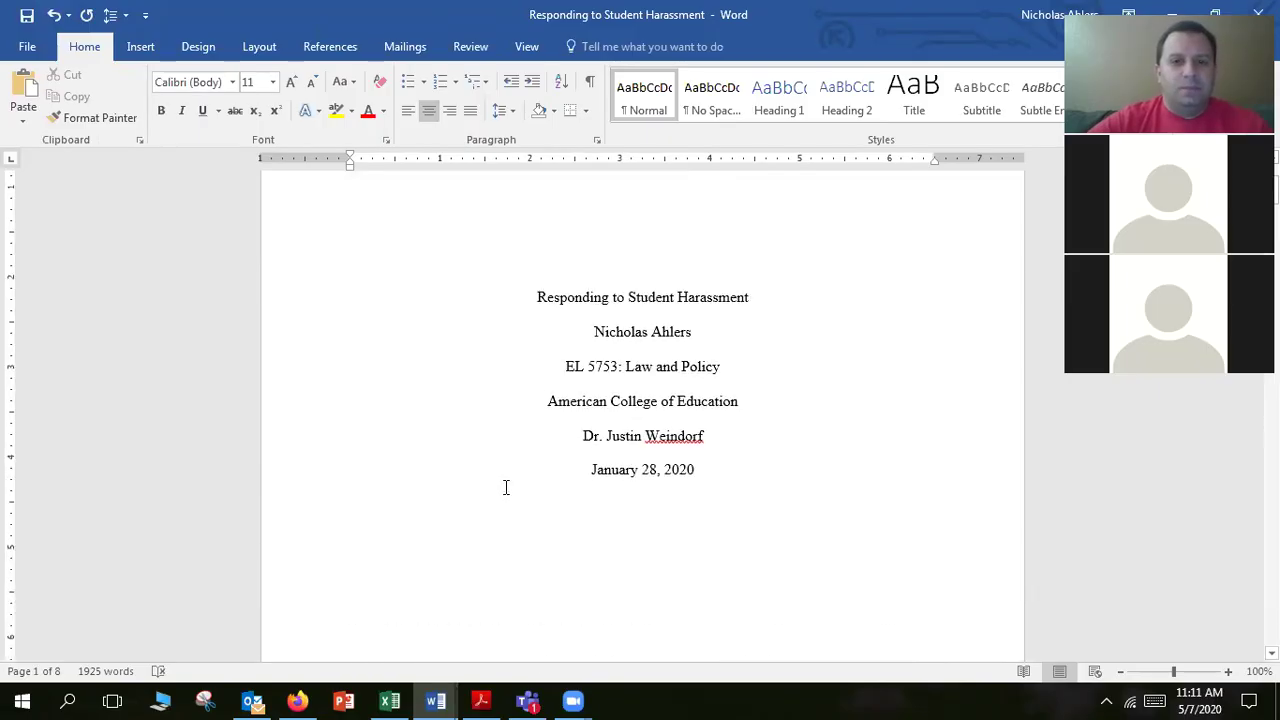
{"action": "scroll", "coordinate": [506, 489], "scroll_direction": "up", "scroll_amount": 2}
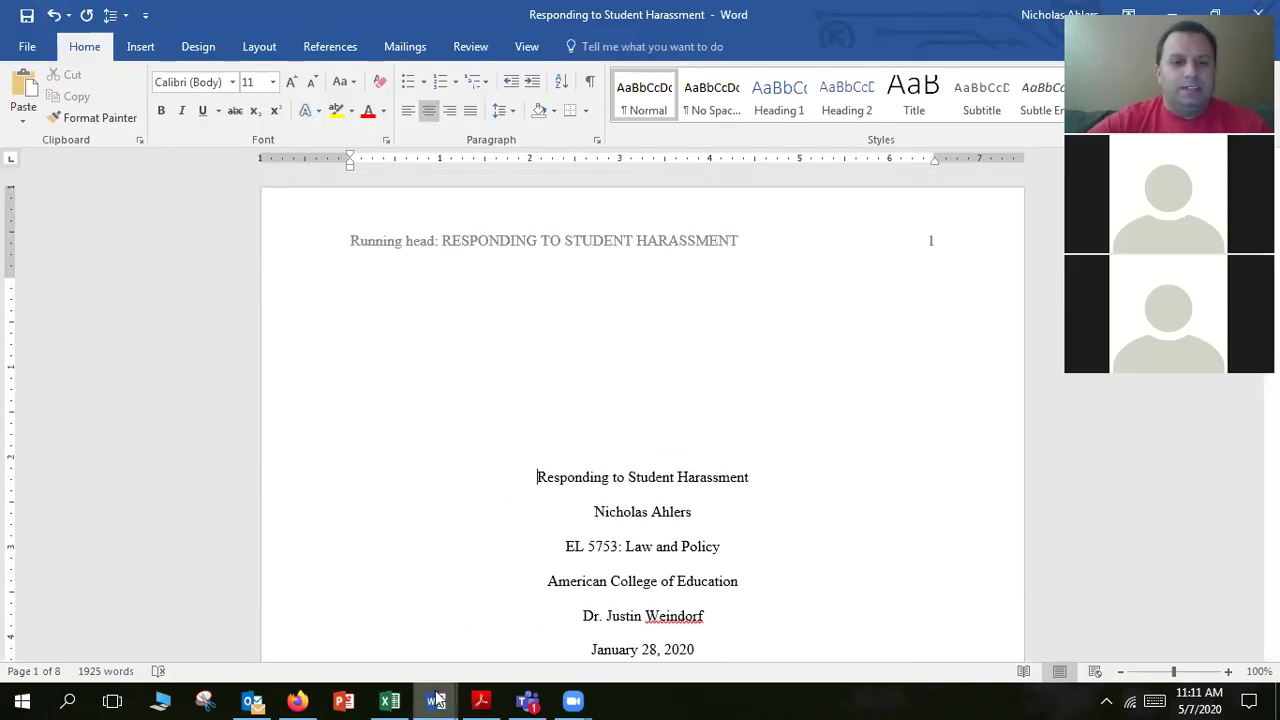
Step: Switch to Document1, leave its header and add blank lines at the start of the first page
{"action": "mouse_move", "coordinate": [437, 699]}
{"action": "left_click", "coordinate": [516, 644]}
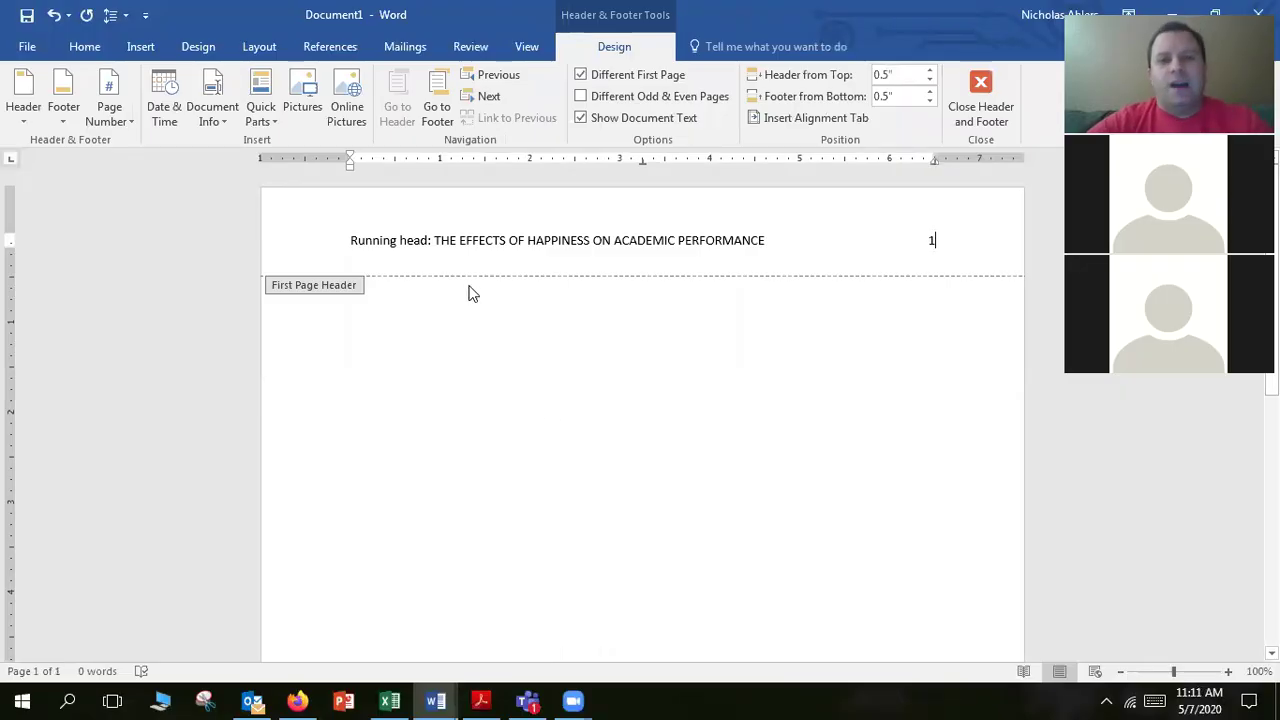
{"action": "left_click", "coordinate": [981, 92]}
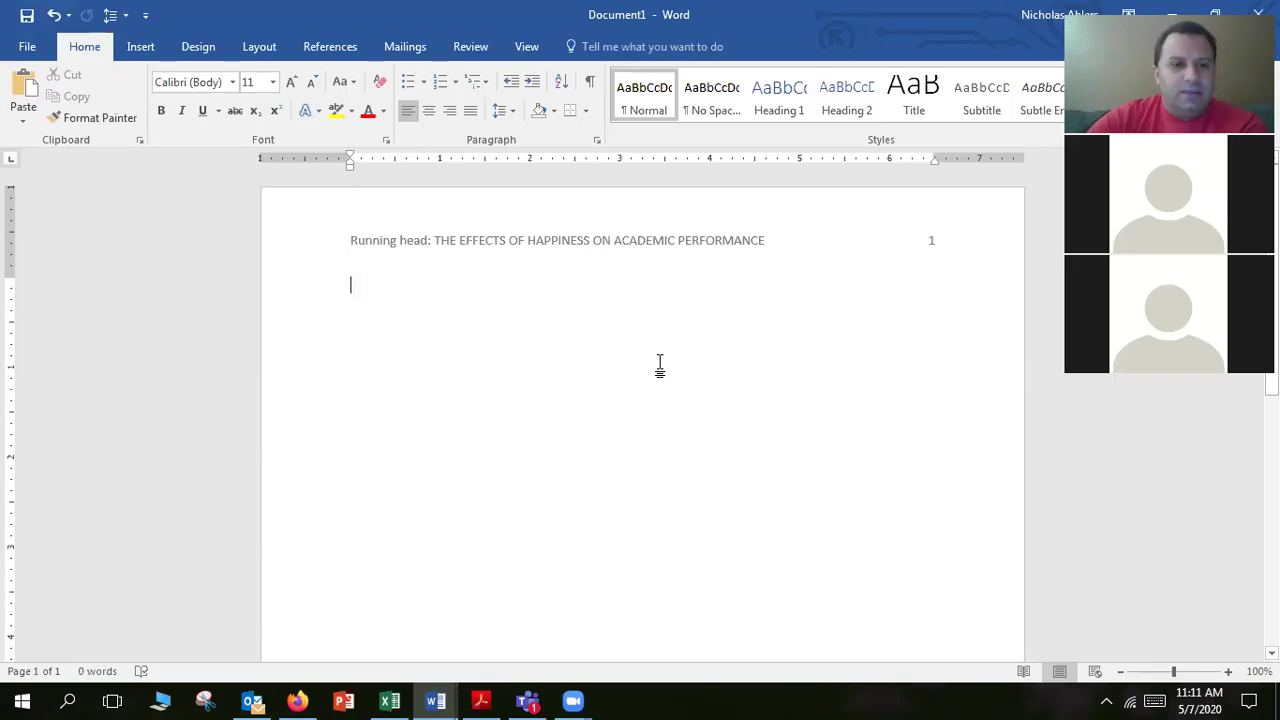
{"action": "key", "text": "Return"}
{"action": "key", "text": "Return"}
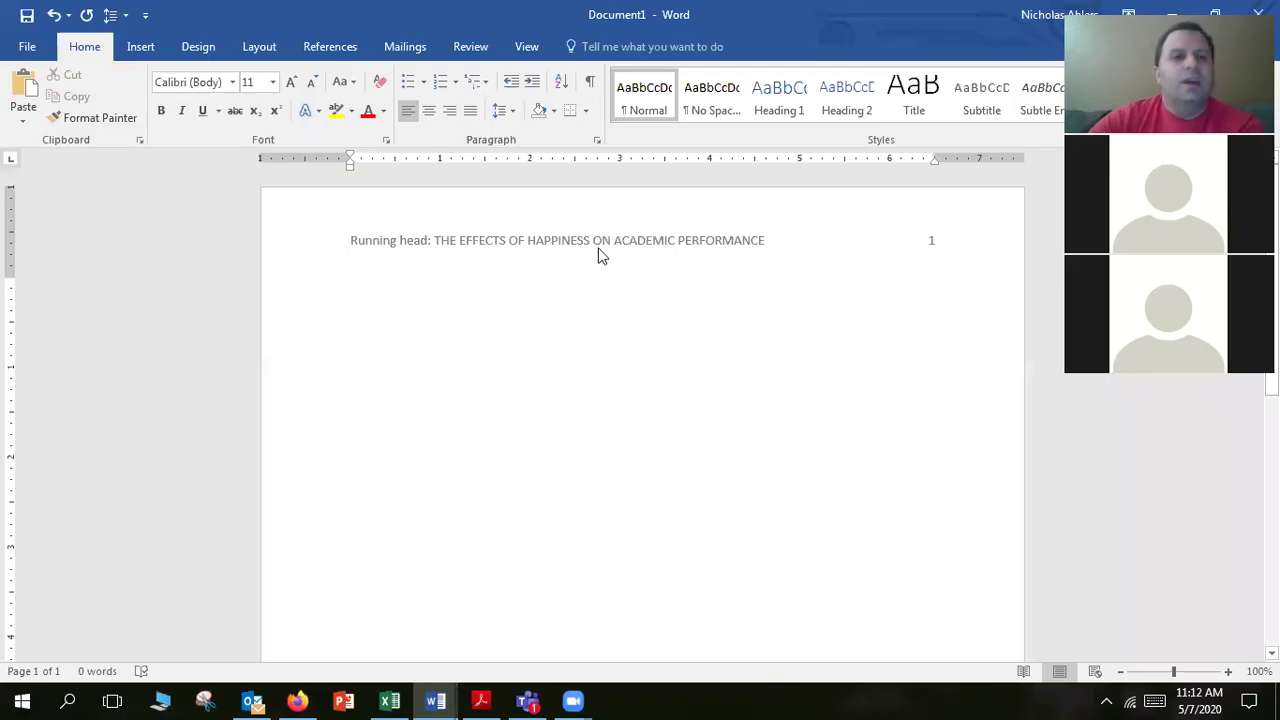
Step: Center the current paragraph and set its line spacing to 2.0
{"action": "left_click", "coordinate": [431, 112]}
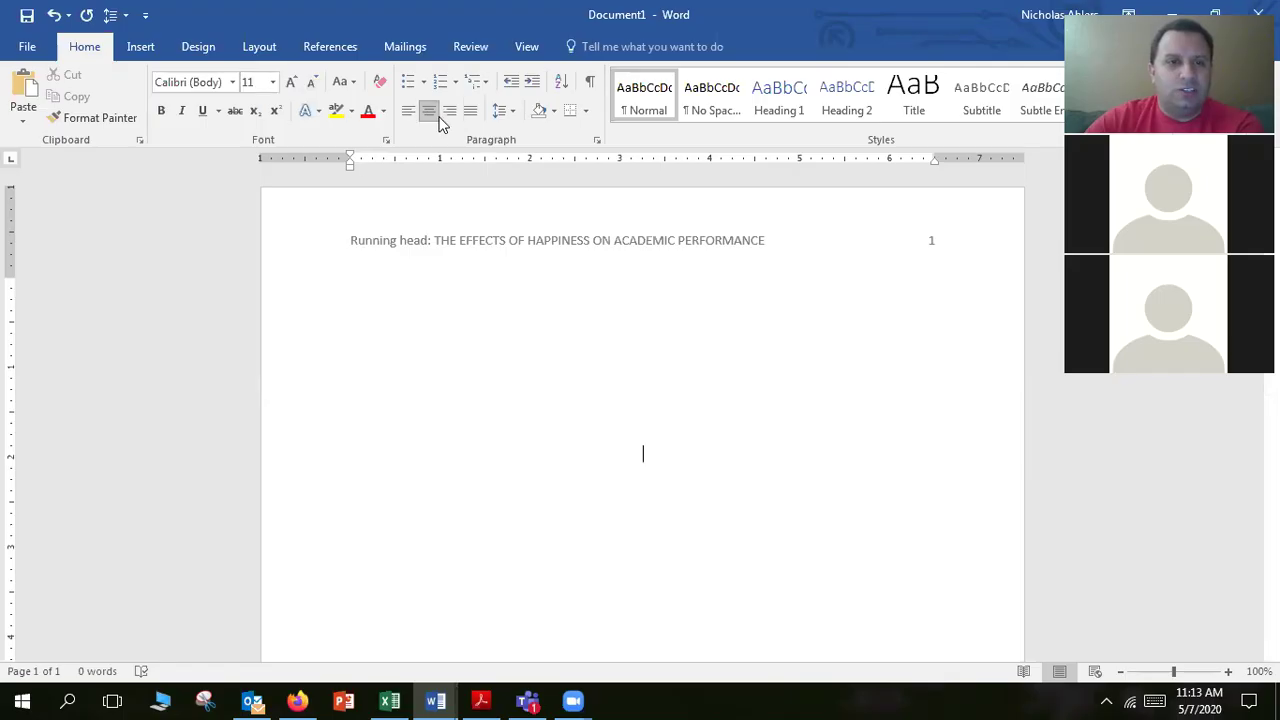
{"action": "left_click", "coordinate": [513, 114]}
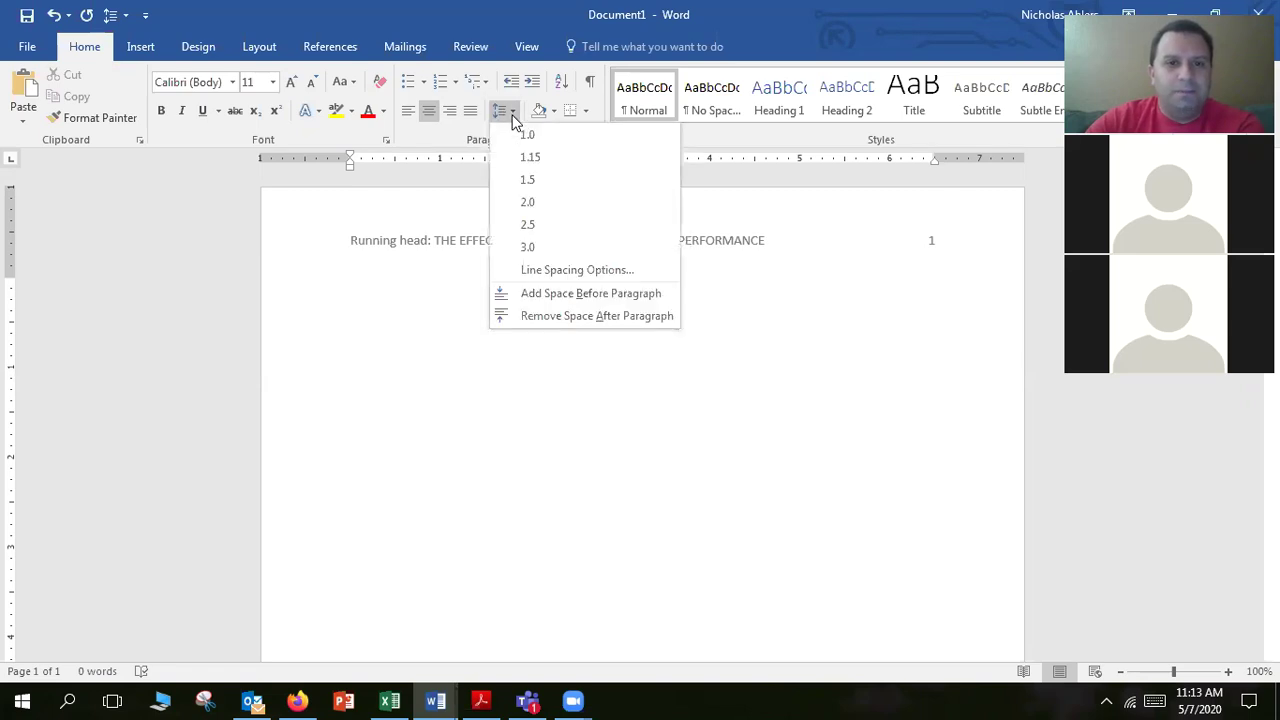
{"action": "left_click", "coordinate": [559, 205]}
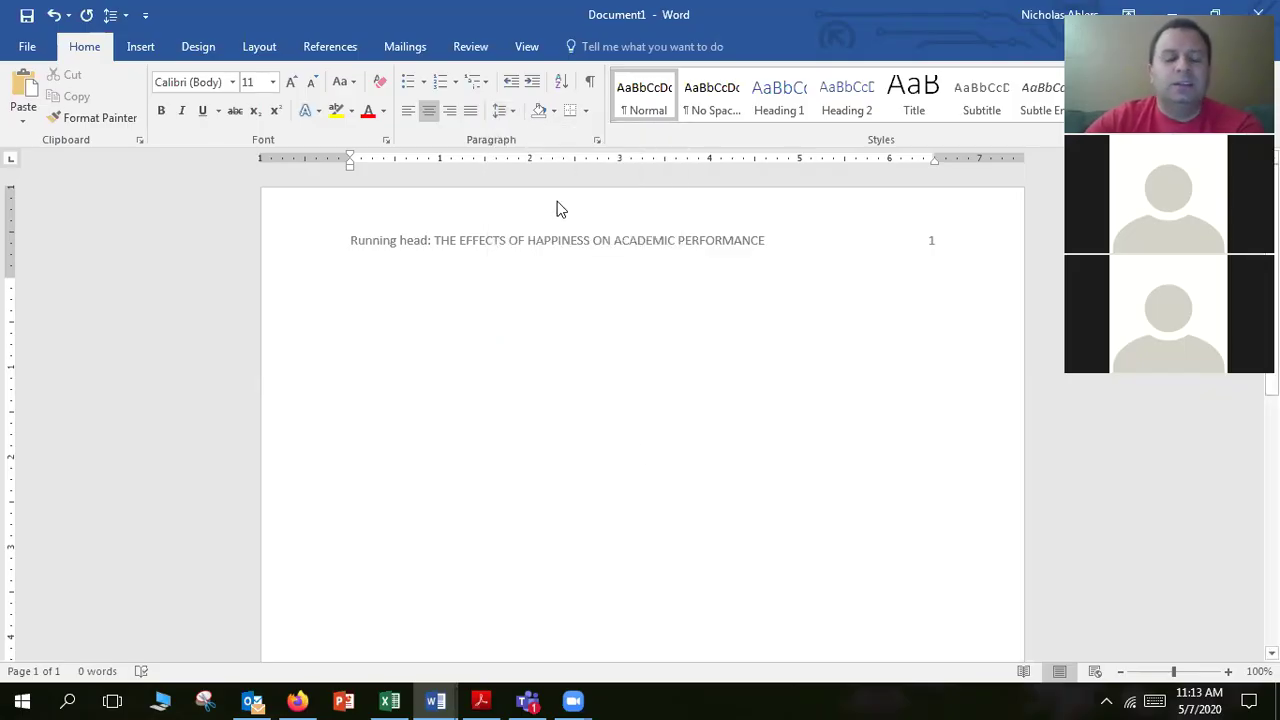
{"action": "left_click", "coordinate": [505, 112]}
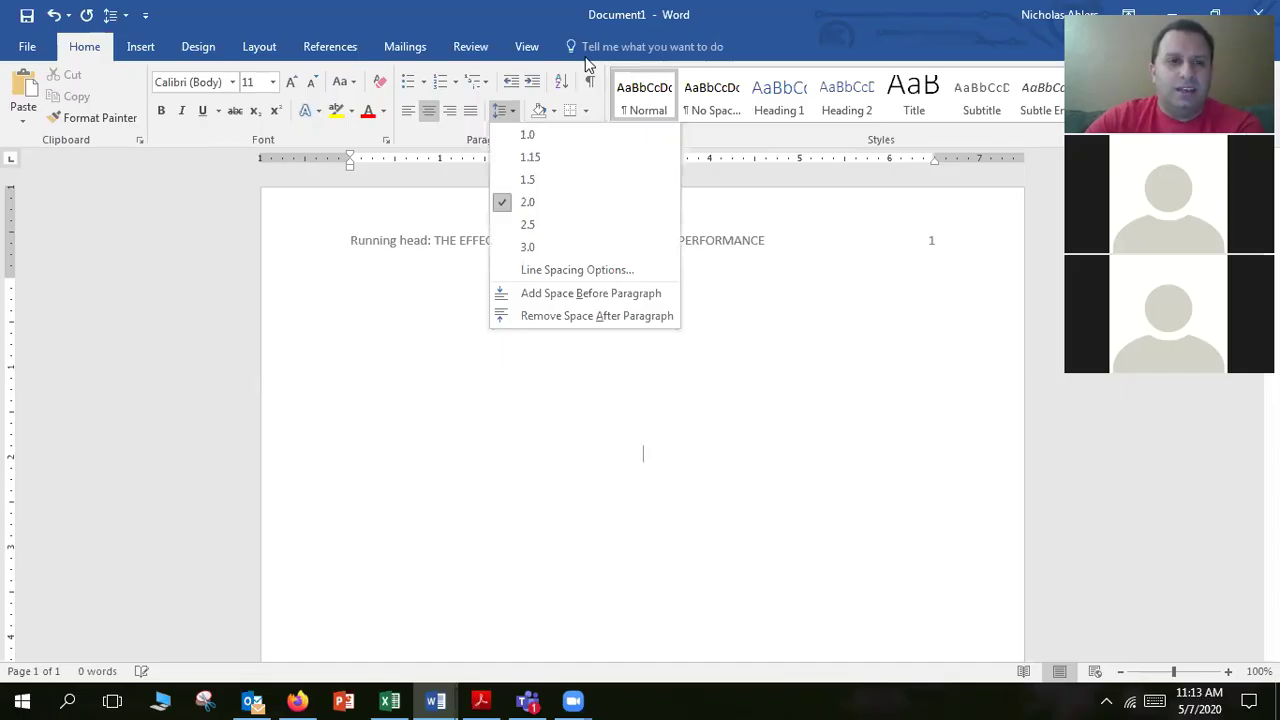
{"action": "left_click", "coordinate": [829, 520]}
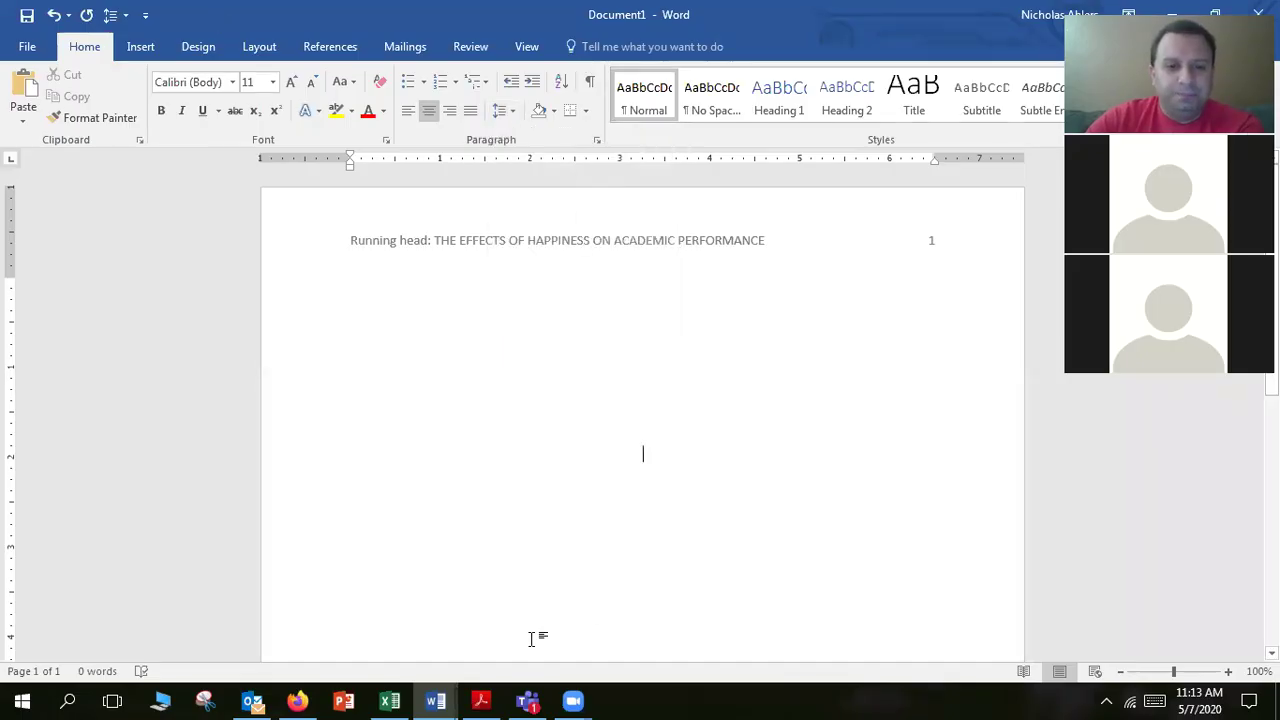
Step: Copy the six-line title block from the Responding to Student Harassment document into Document1 at the centered line
{"action": "mouse_move", "coordinate": [418, 697]}
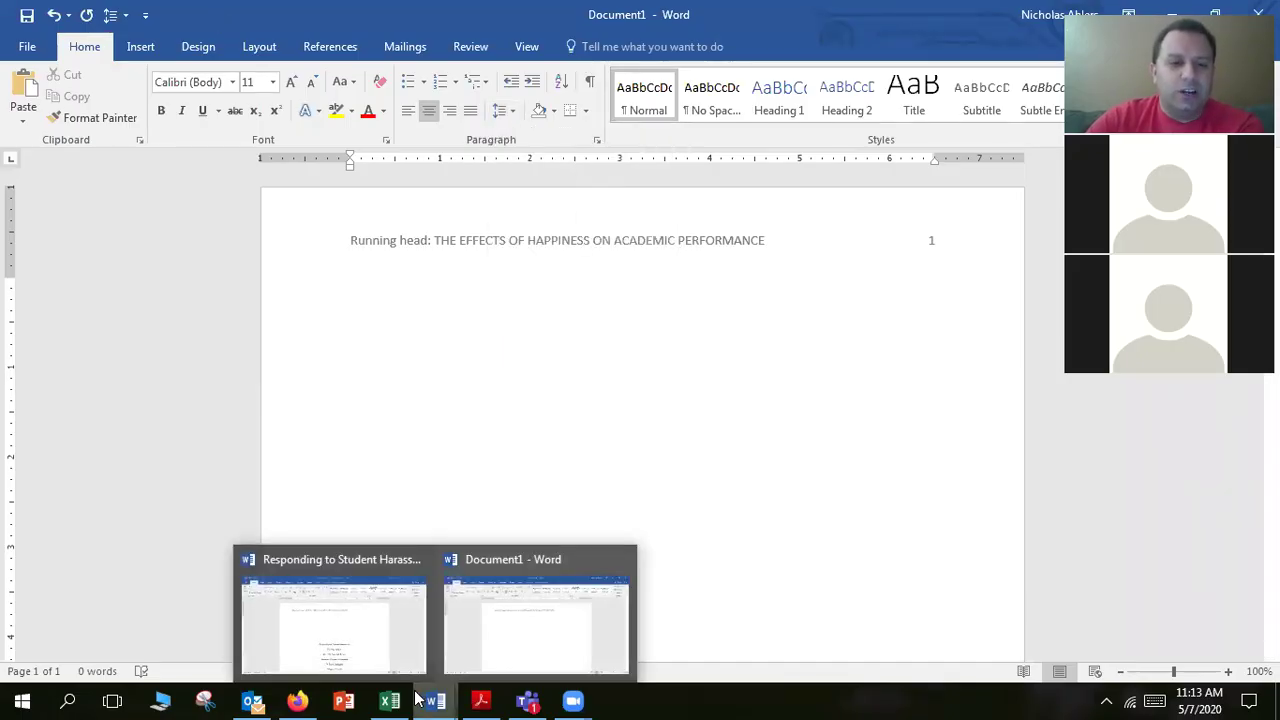
{"action": "left_click", "coordinate": [391, 631]}
{"action": "scroll", "coordinate": [560, 540], "scroll_direction": "down", "scroll_amount": 1}
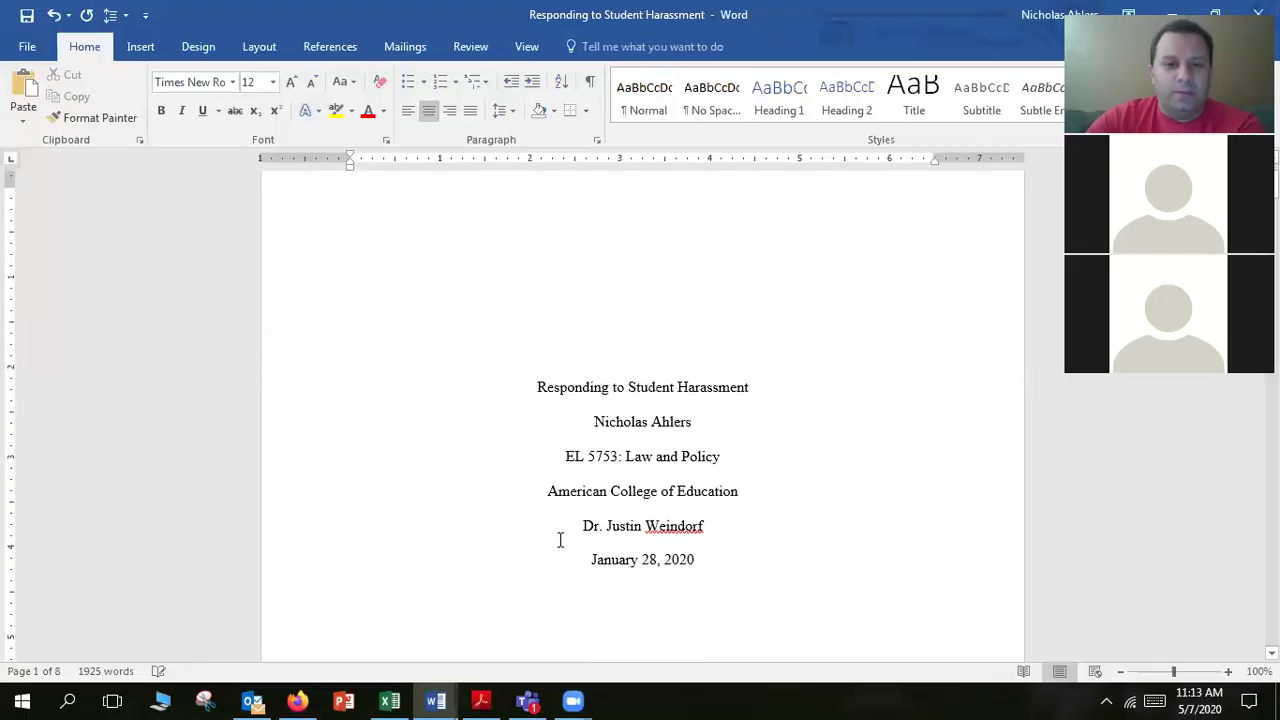
{"action": "scroll", "coordinate": [689, 520], "scroll_direction": "down", "scroll_amount": 1}
{"action": "left_click_drag", "start_coordinate": [714, 514], "coordinate": [537, 345]}
{"action": "key", "text": "ctrl+c"}
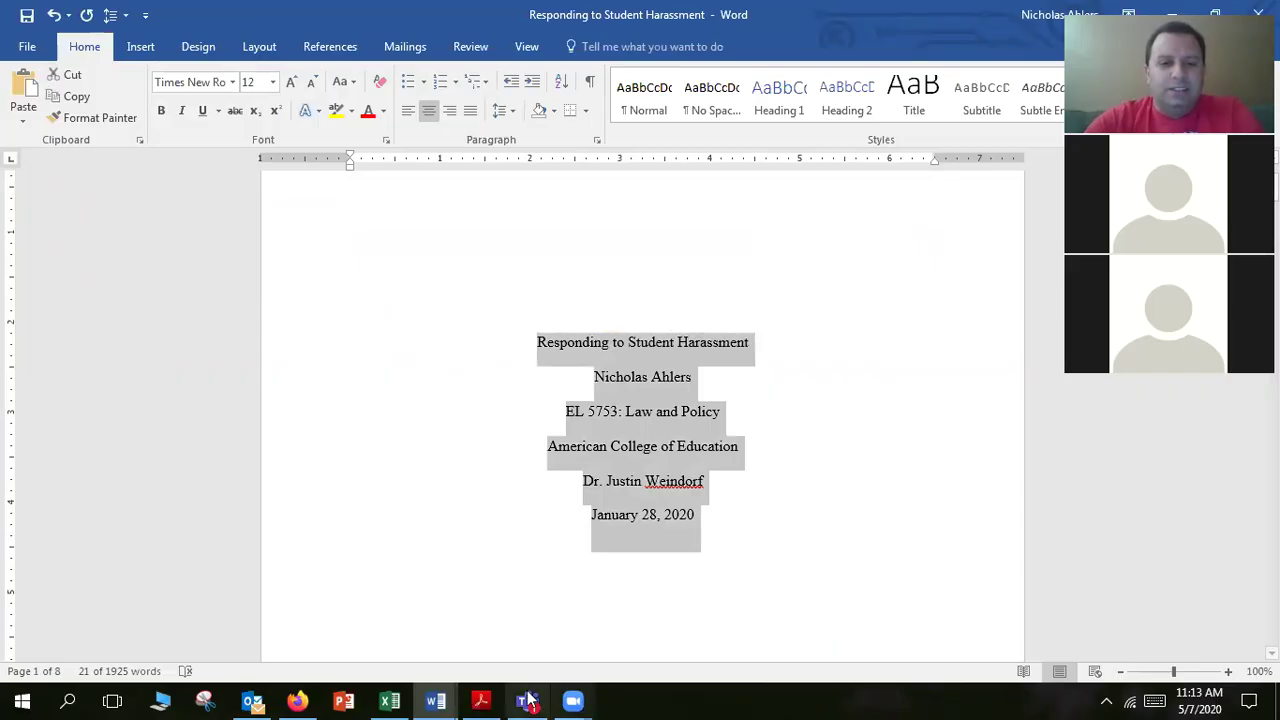
{"action": "left_click", "coordinate": [418, 698]}
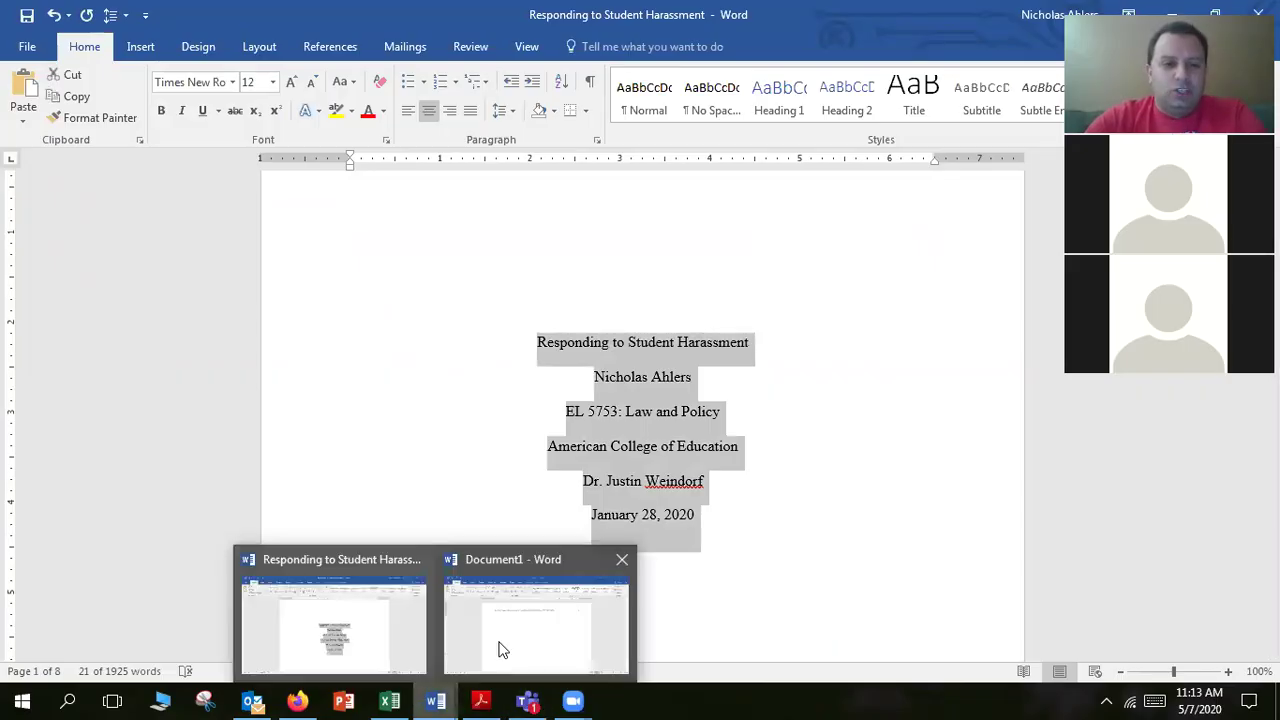
{"action": "left_click", "coordinate": [503, 649]}
{"action": "key", "text": "ctrl+v"}
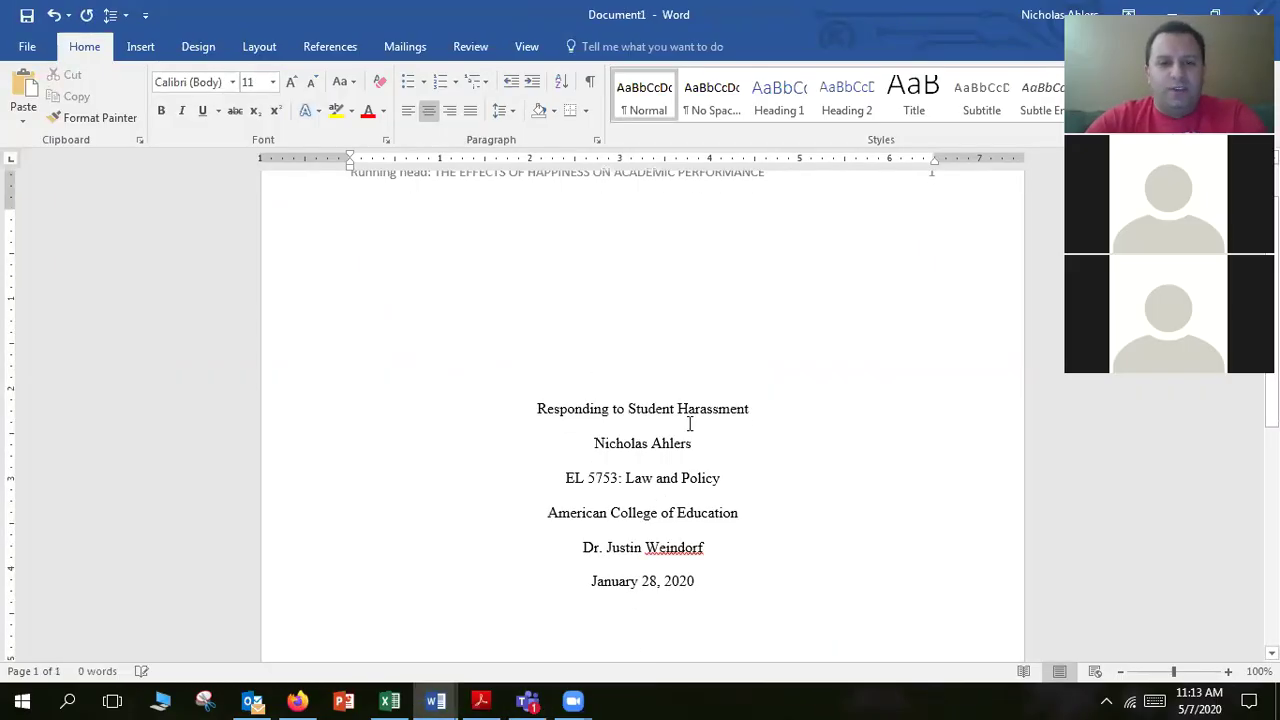
Step: Replace the pasted title with "The Effects of Happiness on Academic Performance"
{"action": "left_click_drag", "start_coordinate": [752, 410], "coordinate": [560, 425]}
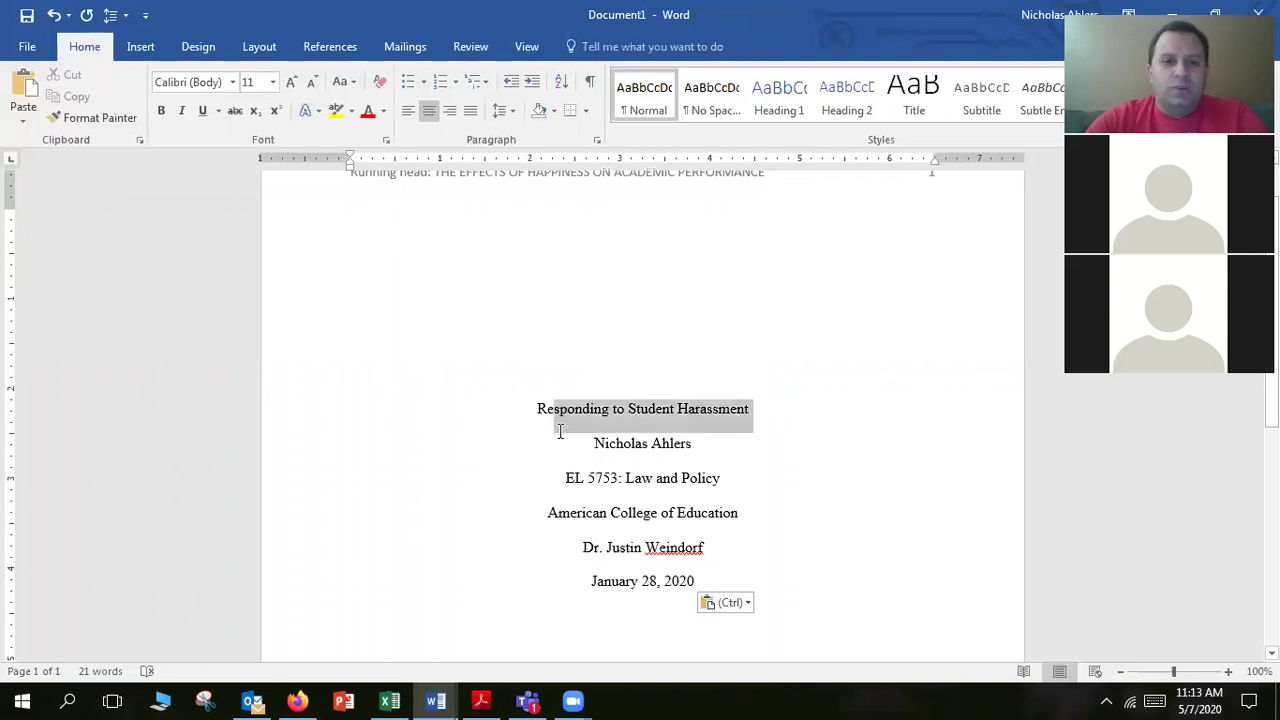
{"action": "scroll", "coordinate": [570, 430], "scroll_direction": "up", "scroll_amount": 1}
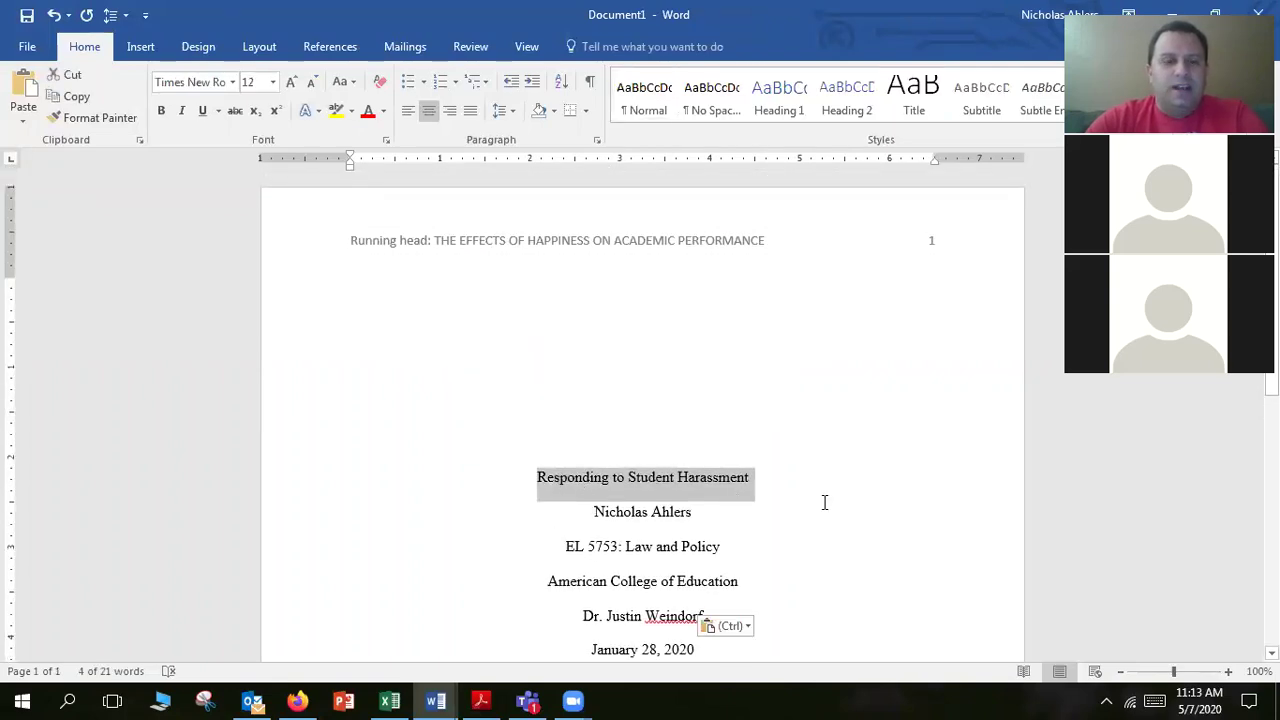
{"action": "type", "text": "The Effect o"}
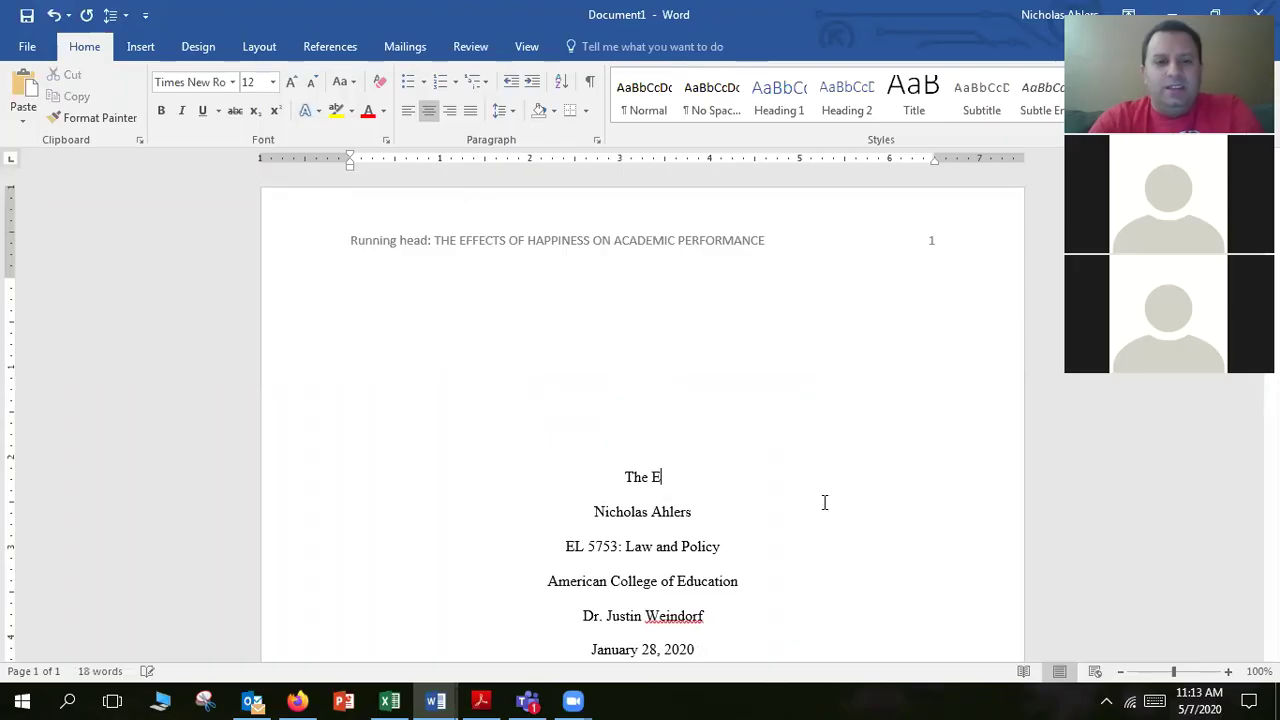
{"action": "key", "text": "BackSpace"}
{"action": "key", "text": "BackSpace"}
{"action": "type", "text": "s"}
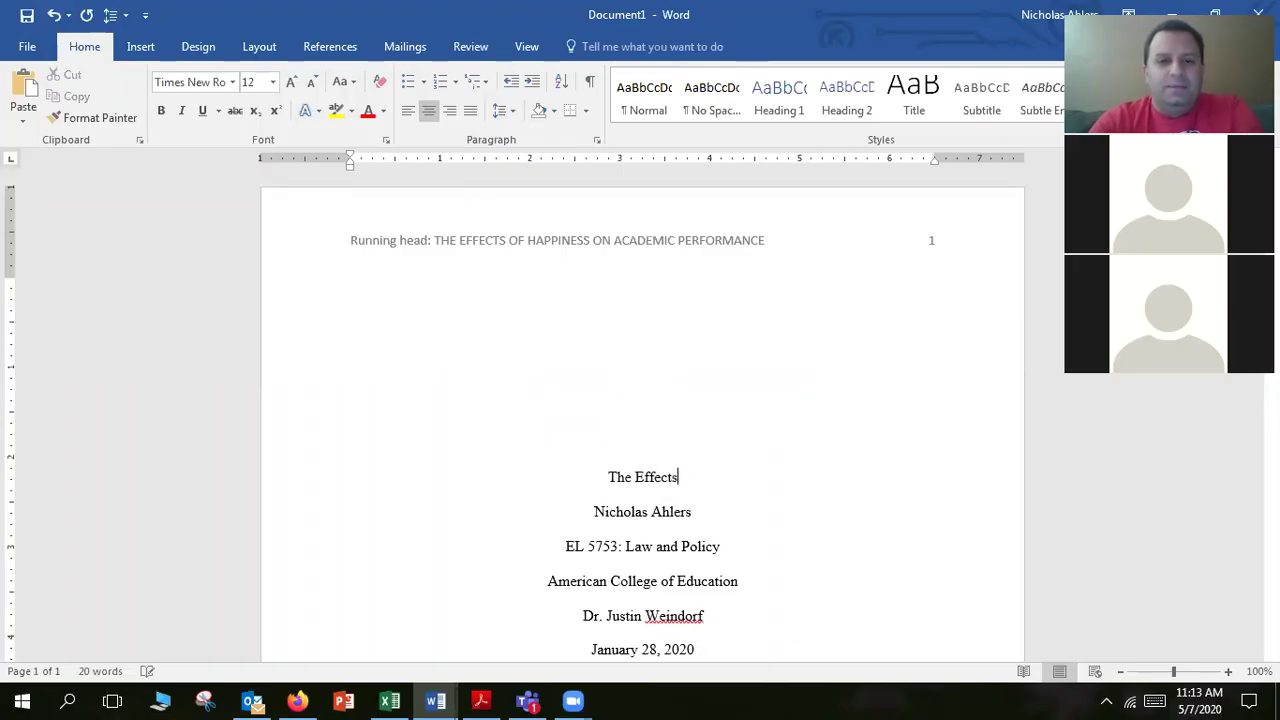
{"action": "type", "text": " of Happine"}
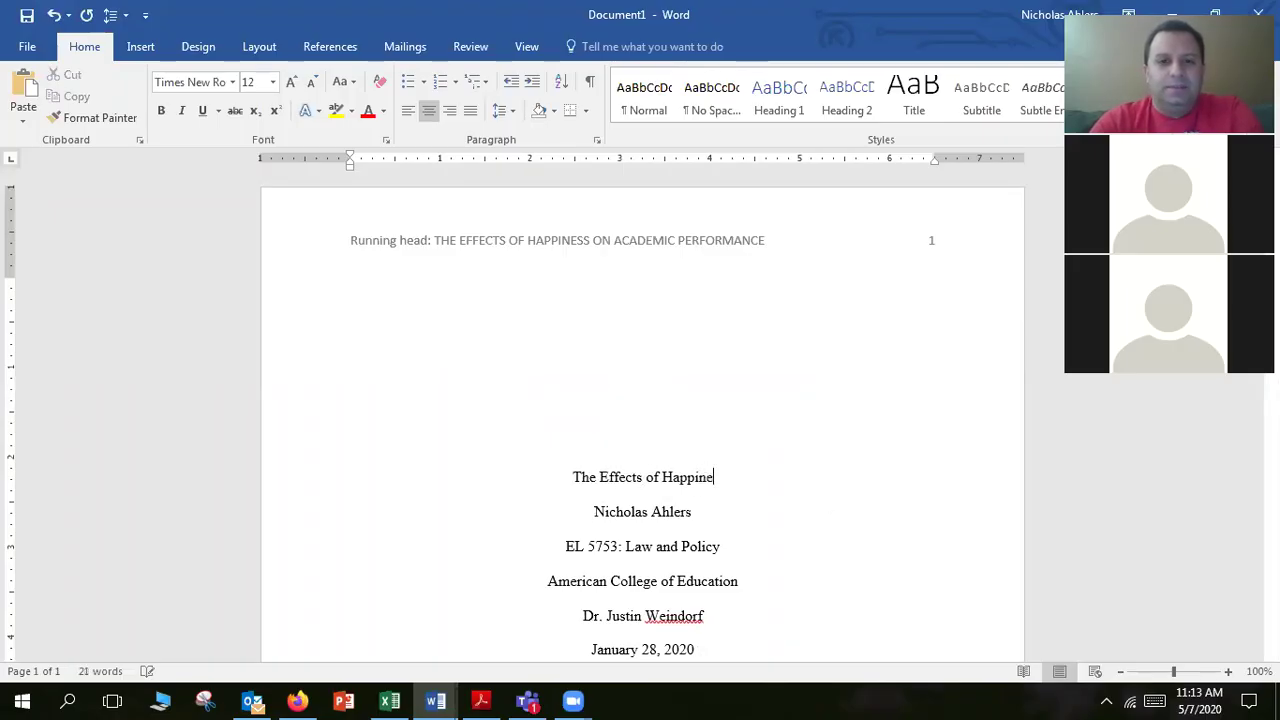
{"action": "type", "text": "ss on Academic "}
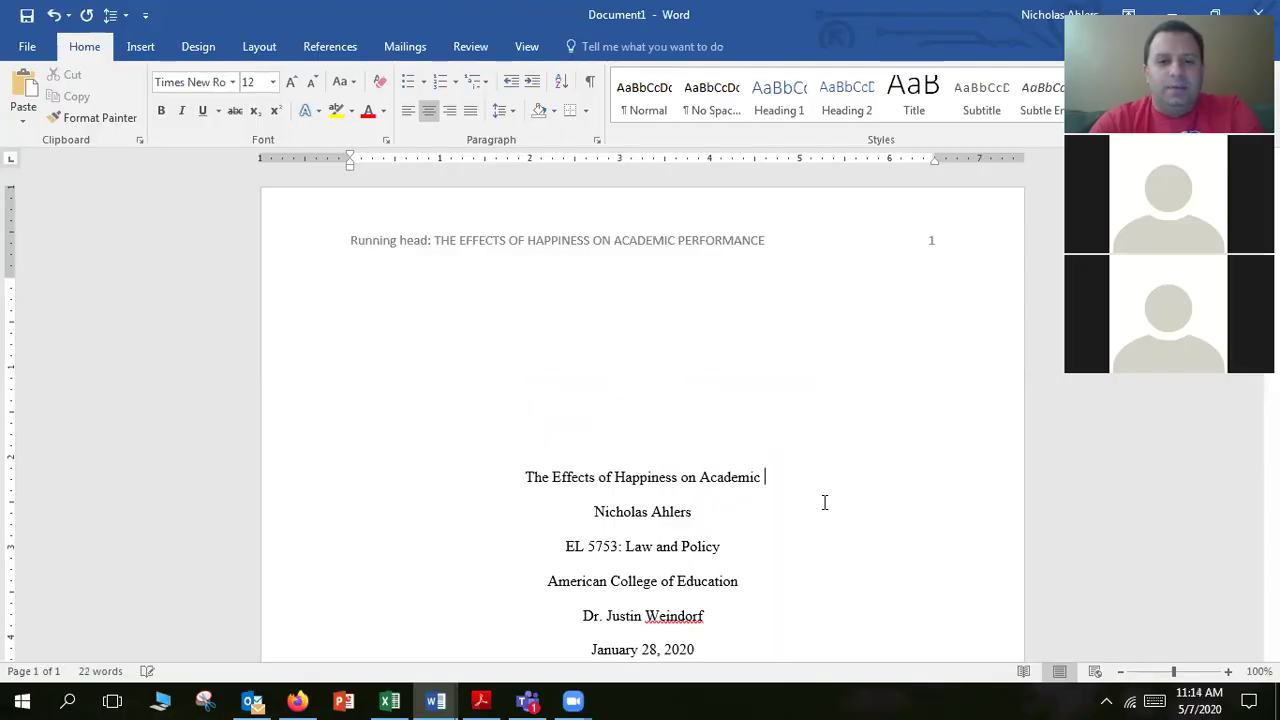
{"action": "type", "text": "Performance"}
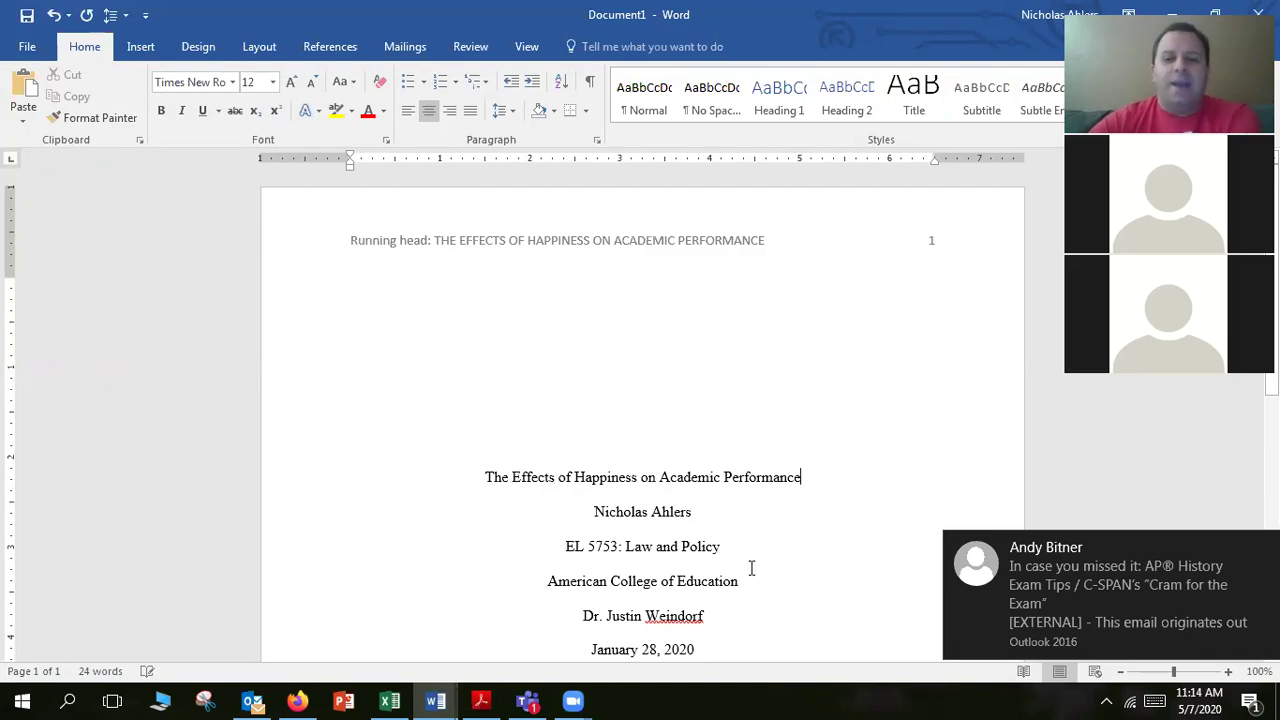
Step: Delete the author's name line below the title
{"action": "scroll", "coordinate": [757, 562], "scroll_direction": "down", "scroll_amount": 1}
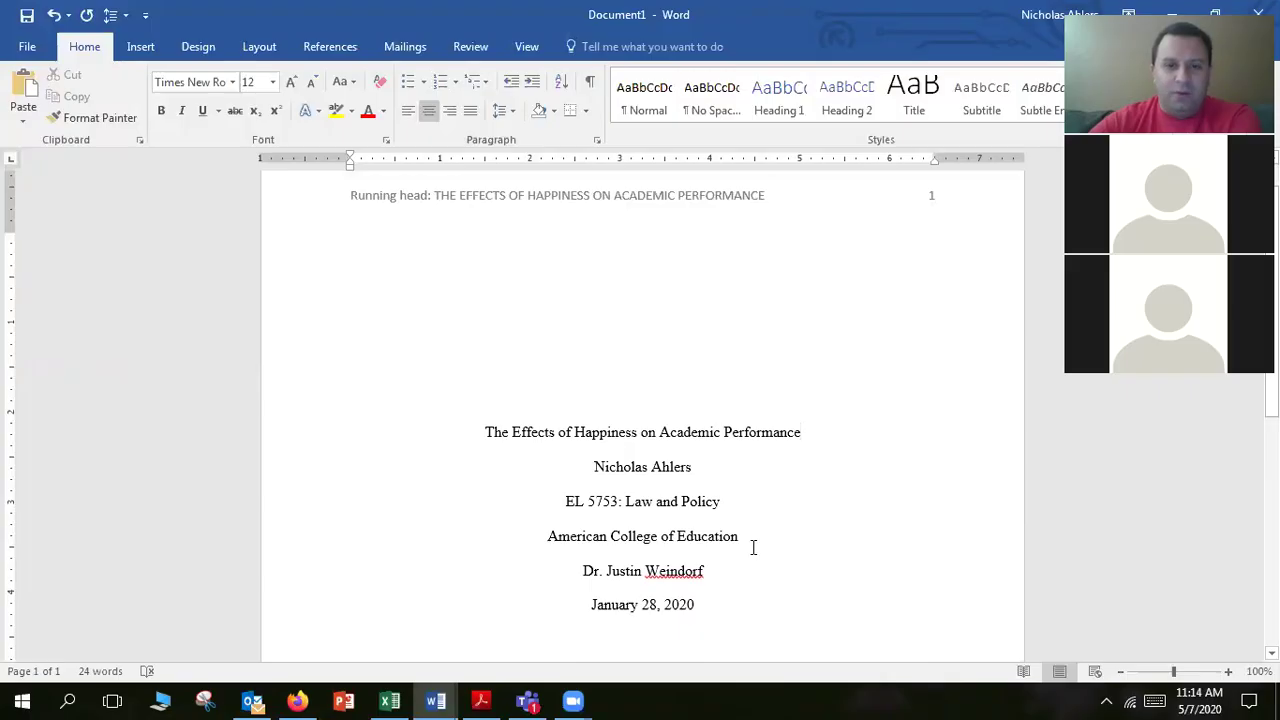
{"action": "scroll", "coordinate": [753, 547], "scroll_direction": "down", "scroll_amount": 1}
{"action": "scroll", "coordinate": [731, 450], "scroll_direction": "up", "scroll_amount": 1}
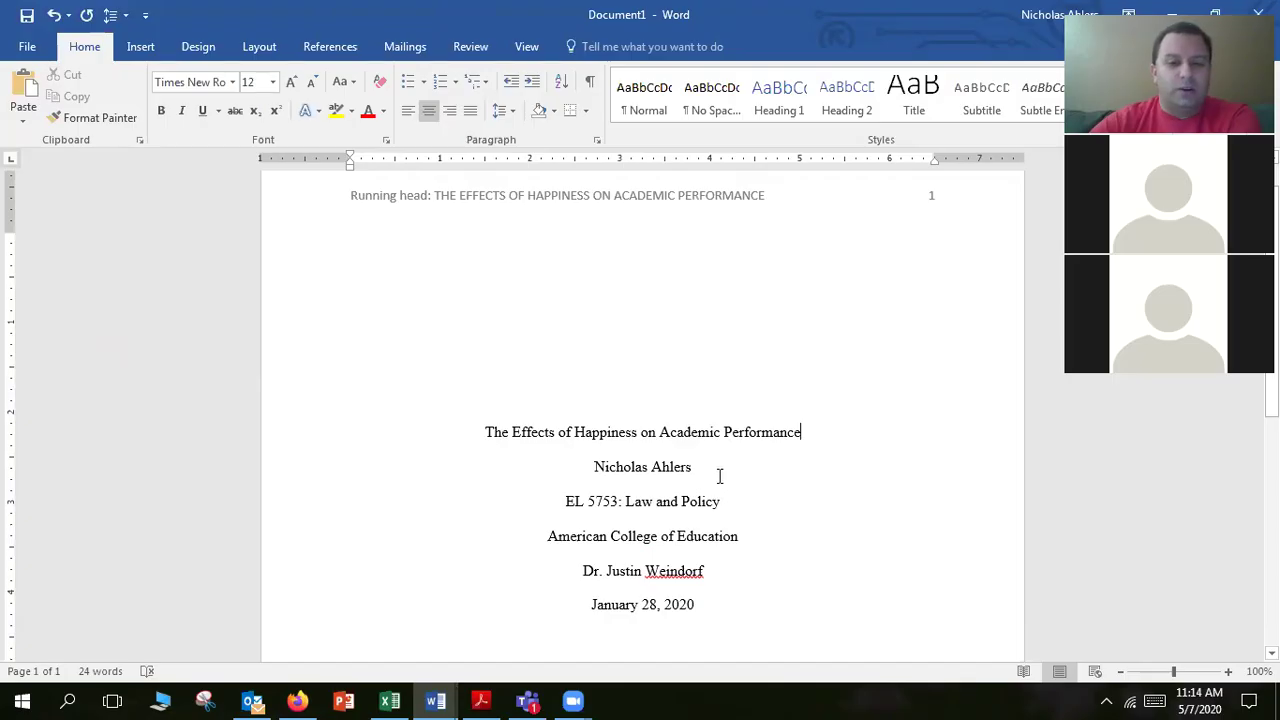
{"action": "left_click_drag", "start_coordinate": [686, 467], "coordinate": [616, 472]}
{"action": "key", "text": "Delete"}
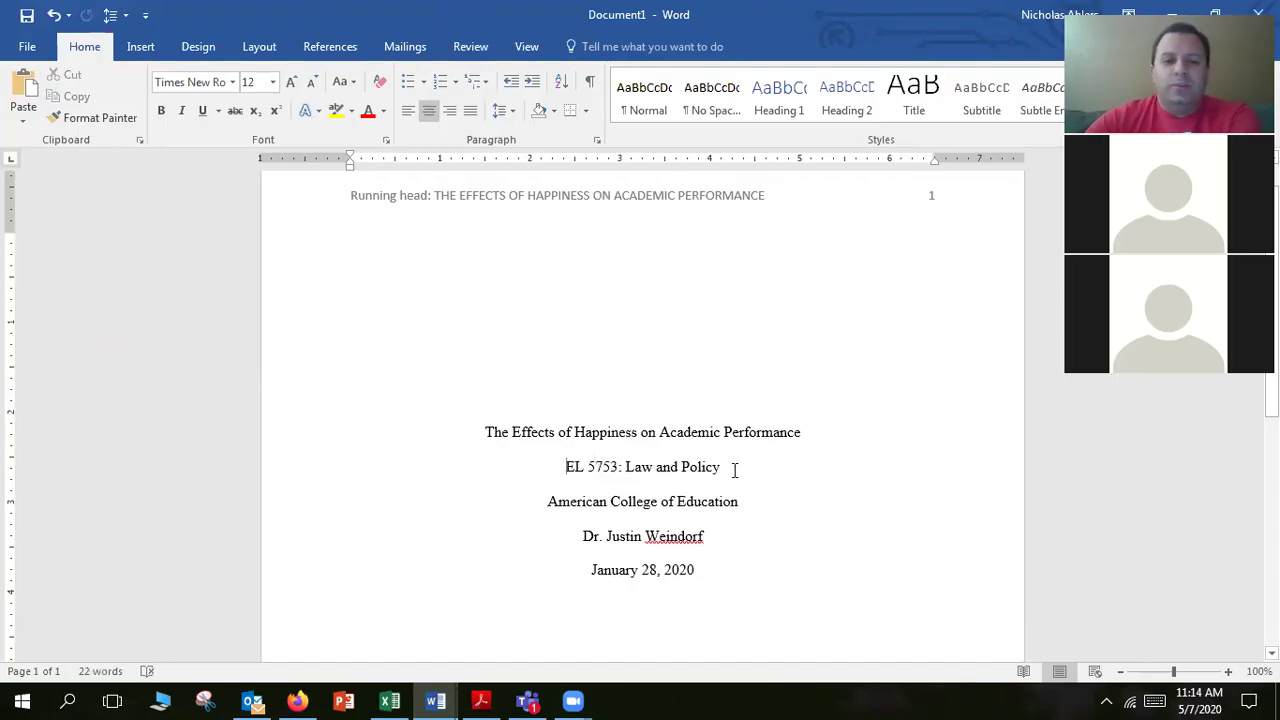
Step: Replace the course line "EL 5753: Law and Policy" with "AP Capstone: Seminar"
{"action": "left_click_drag", "start_coordinate": [729, 467], "coordinate": [566, 467]}
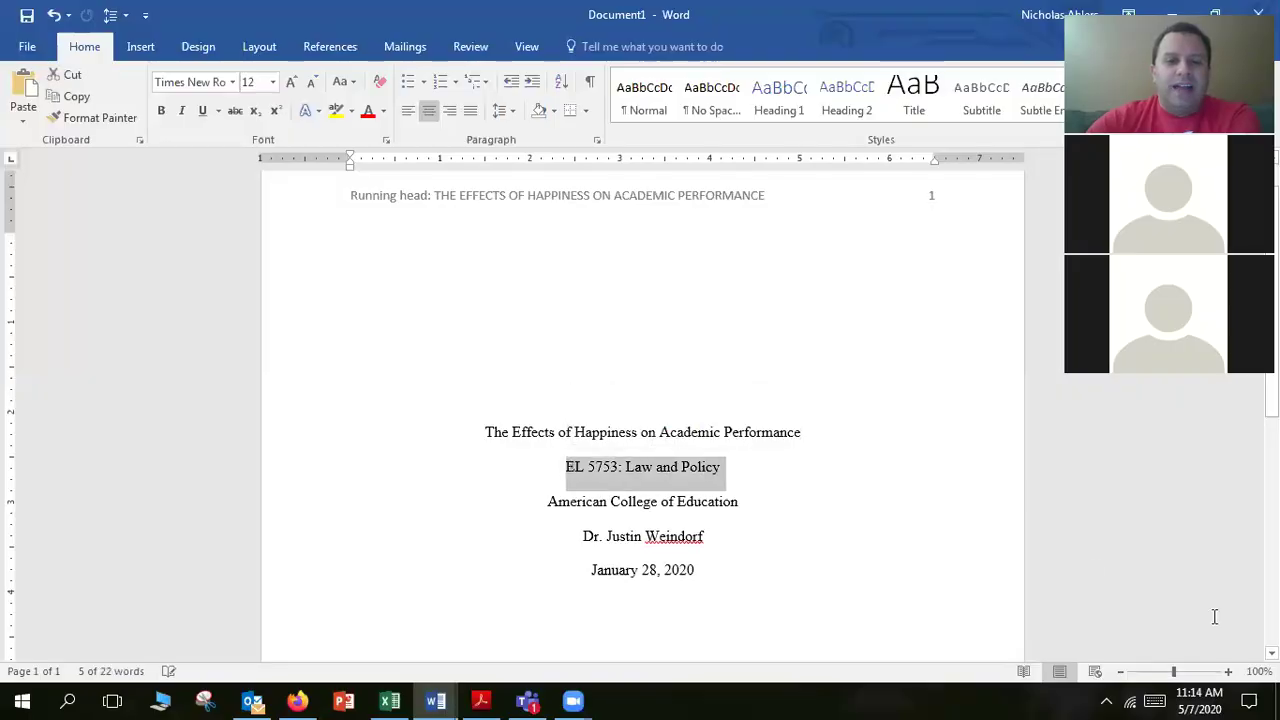
{"action": "type", "text": "AP C"}
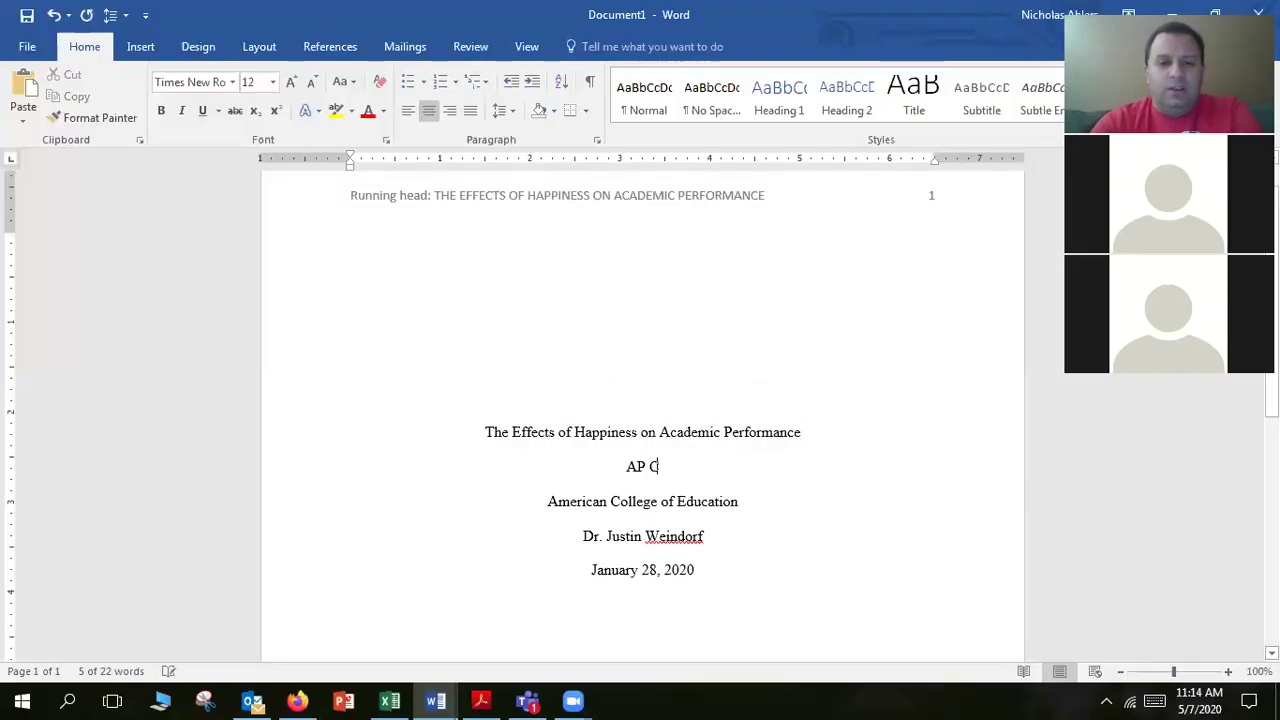
{"action": "type", "text": "apstone"}
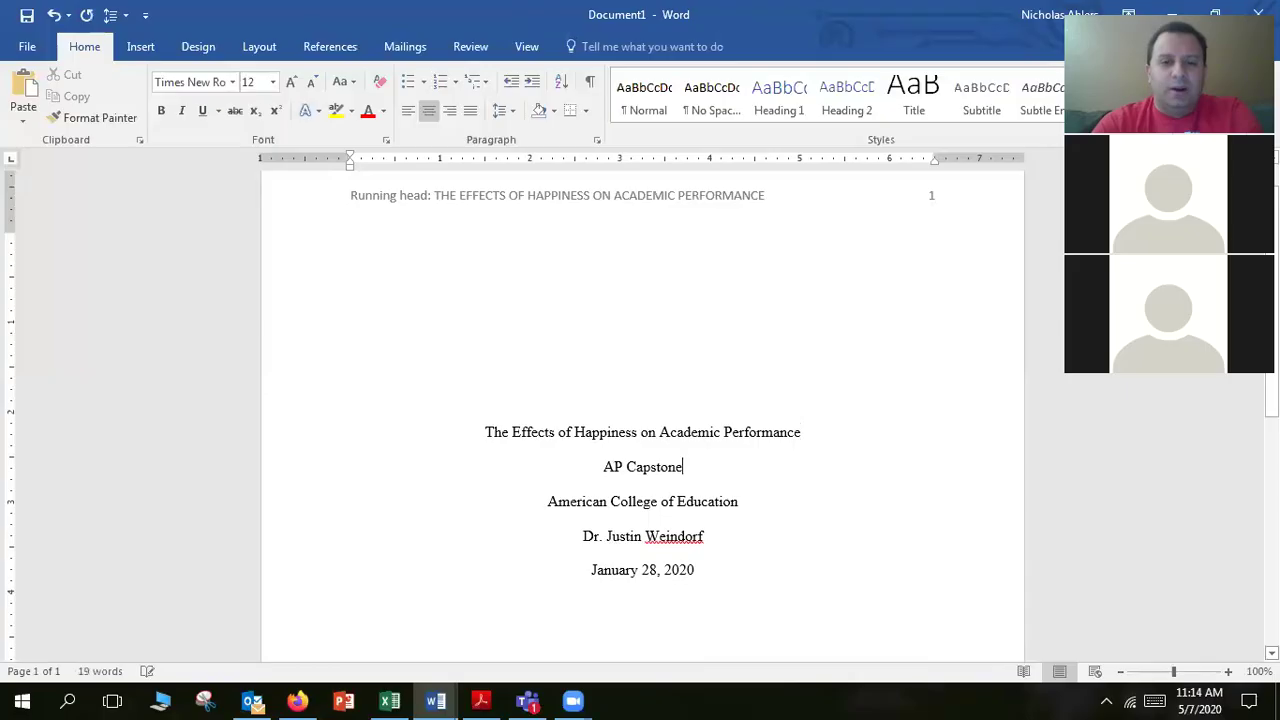
{"action": "type", "text": ": Seminar"}
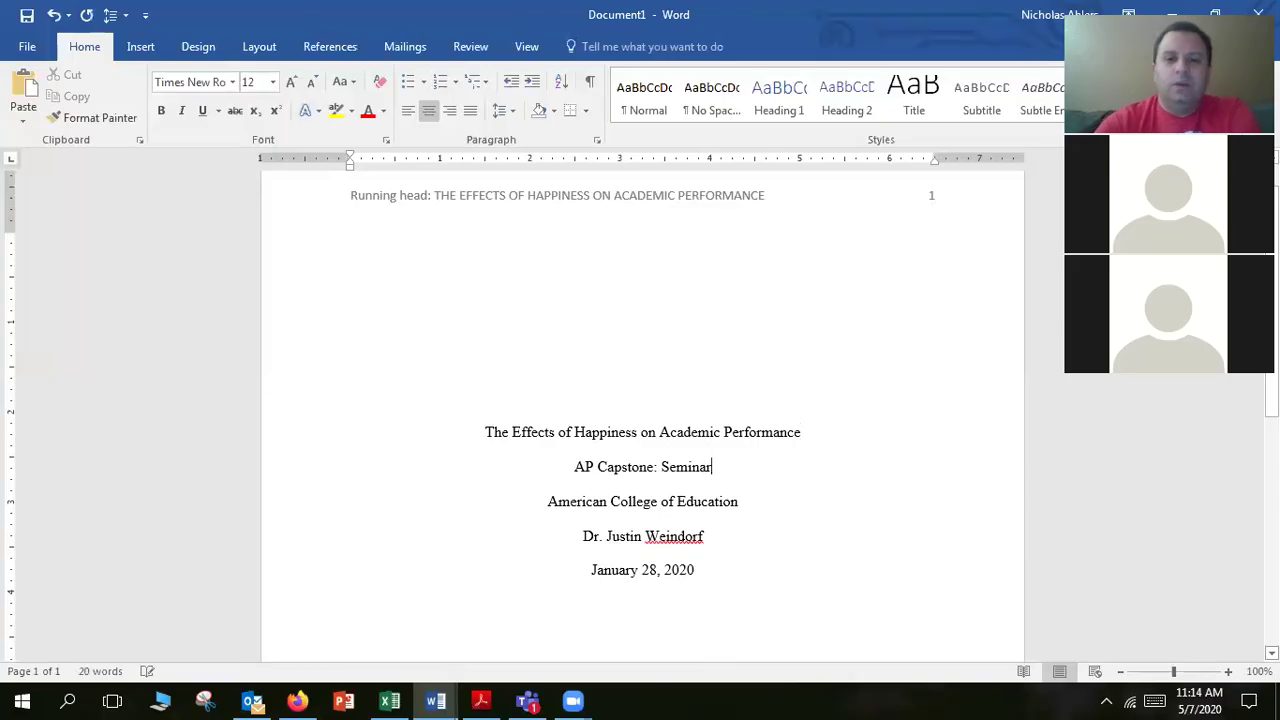
Step: Delete the "American College of Education" line and the instructor's name line from the title block
{"action": "left_click_drag", "start_coordinate": [746, 498], "coordinate": [550, 512]}
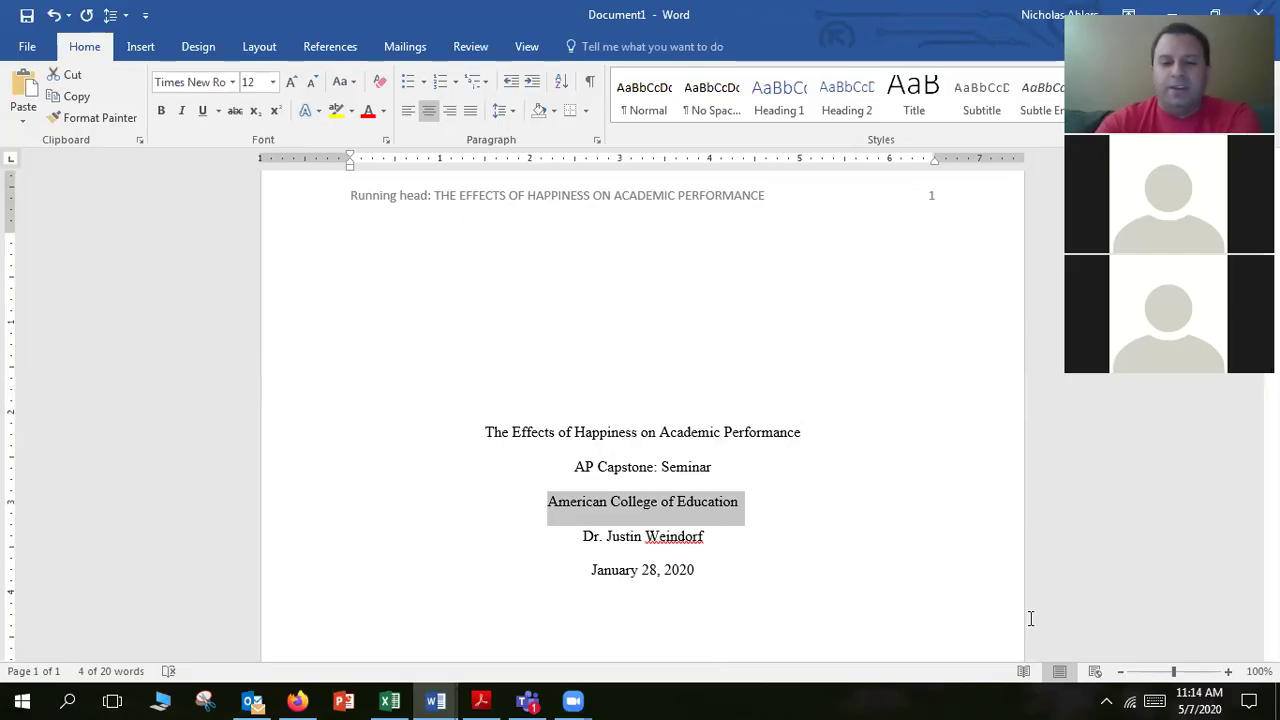
{"action": "key", "text": "Delete"}
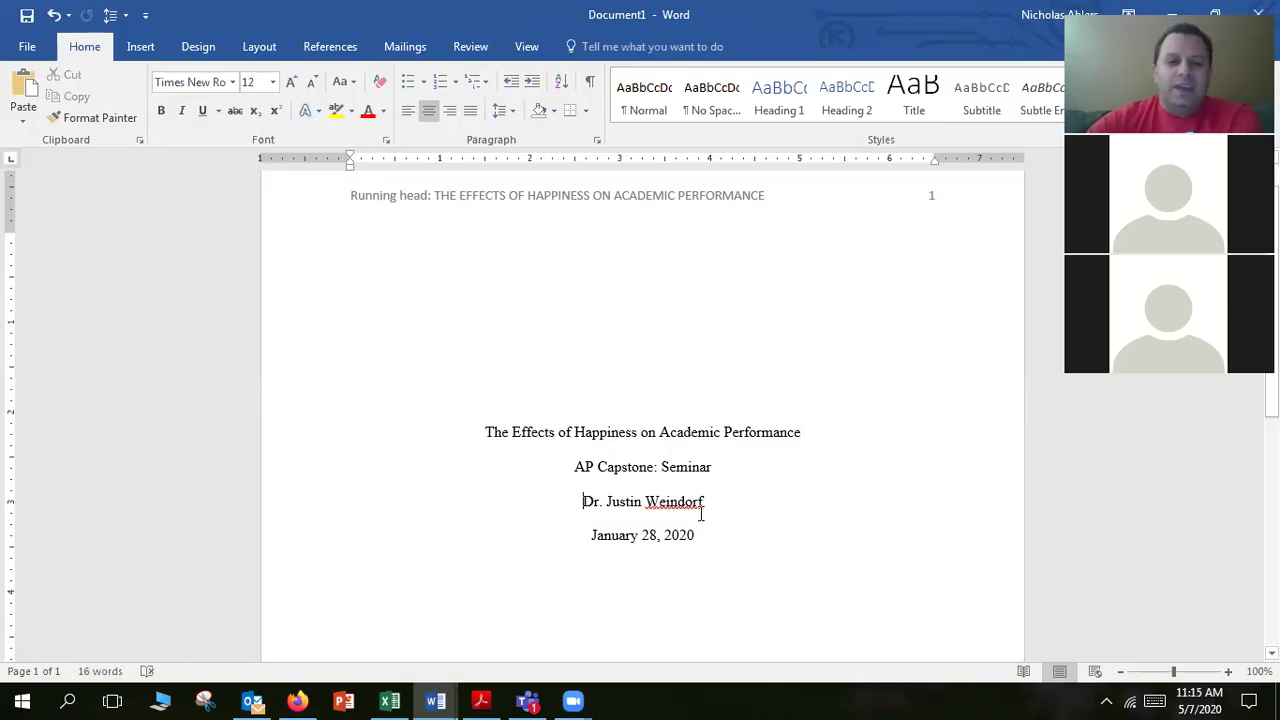
{"action": "left_click_drag", "start_coordinate": [714, 510], "coordinate": [573, 492]}
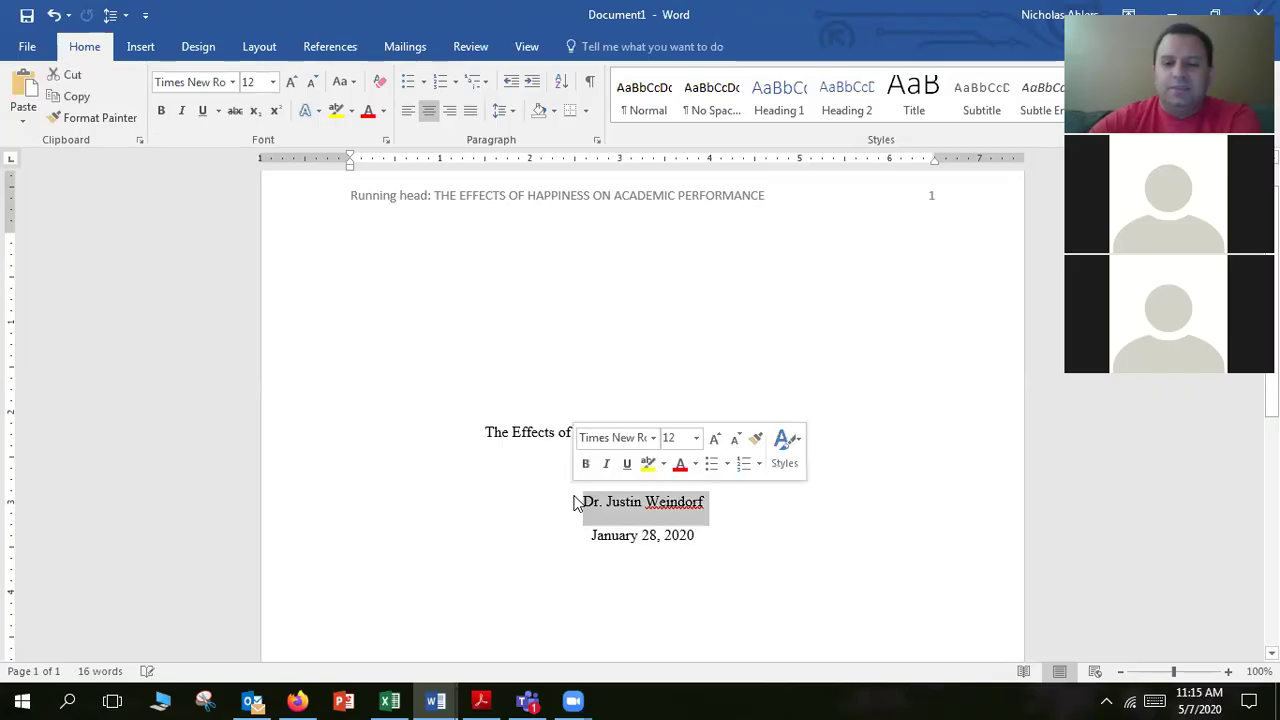
{"action": "key", "text": "Delete"}
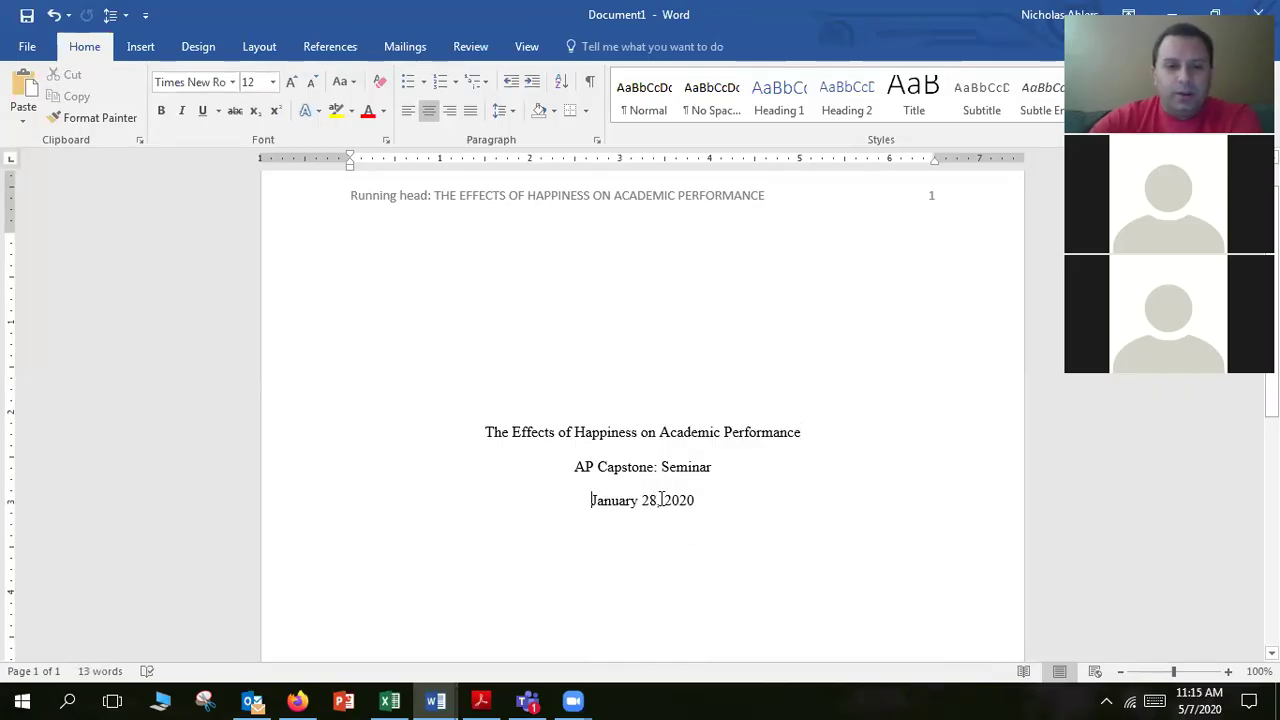
Step: Change the date line in the title block to "May 7, 2020"
{"action": "left_click_drag", "start_coordinate": [657, 500], "coordinate": [600, 510]}
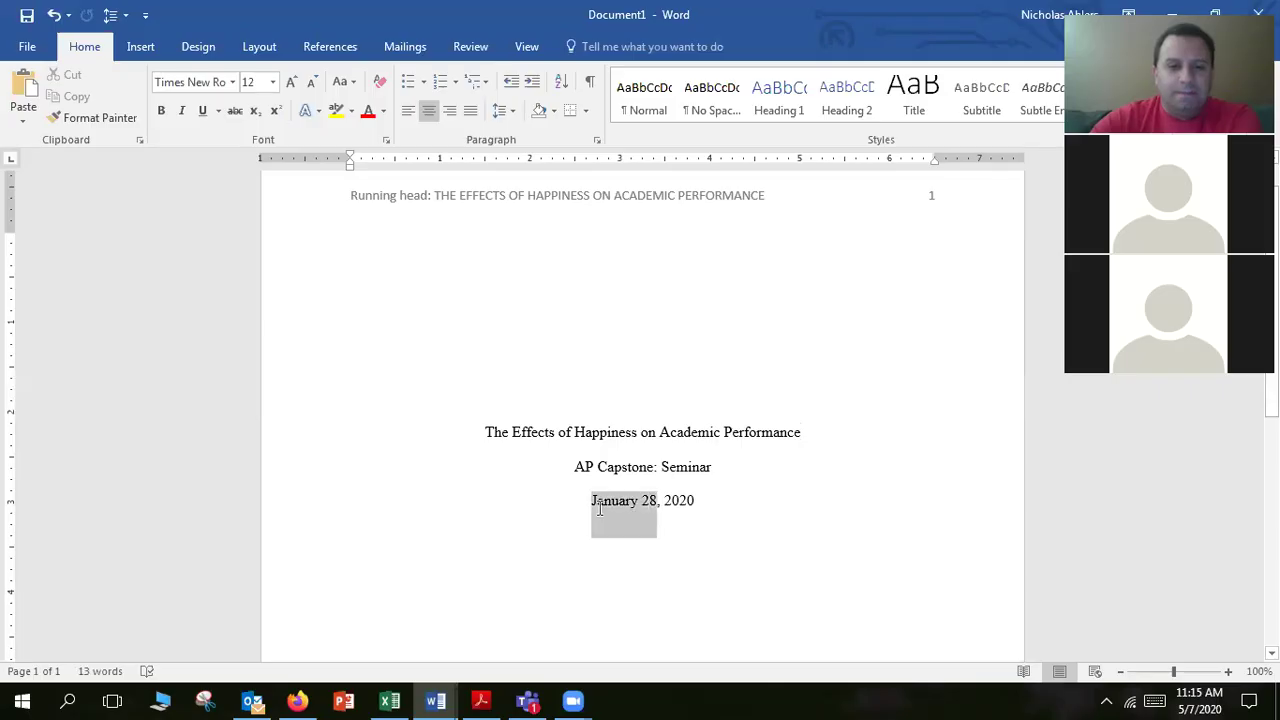
{"action": "type", "text": "May"}
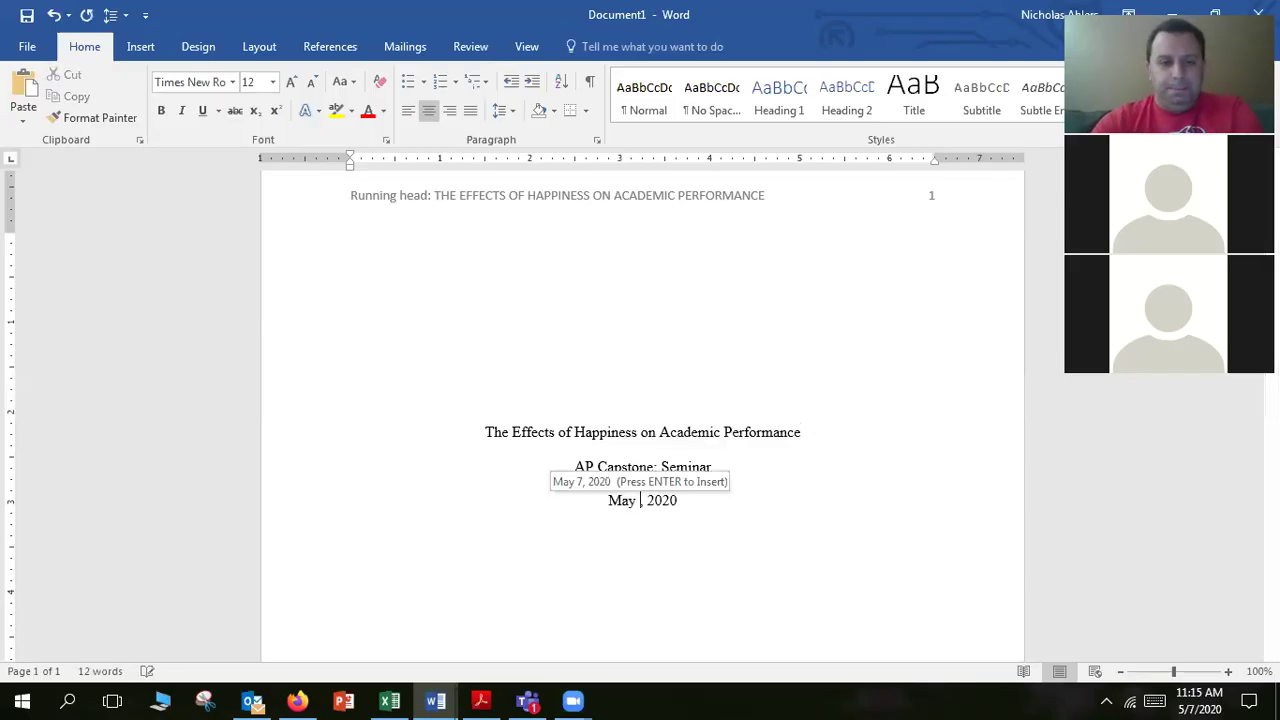
{"action": "key", "text": "Return"}
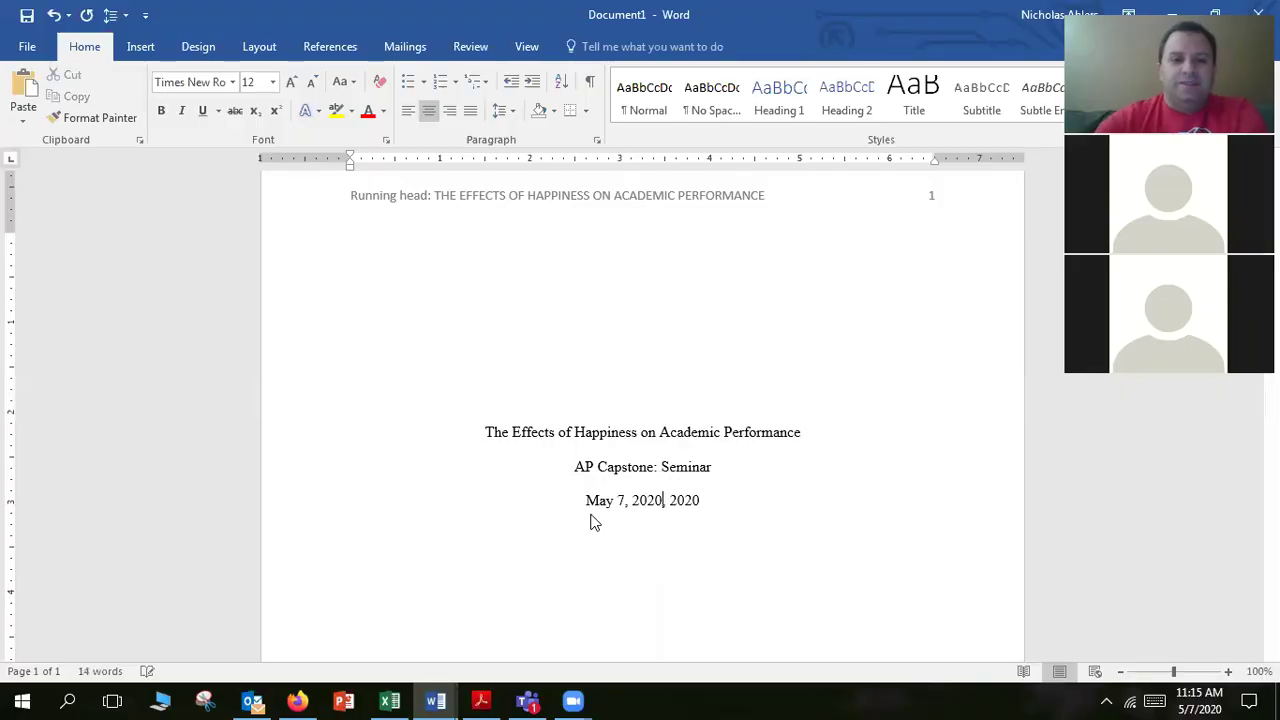
{"action": "left_click", "coordinate": [757, 514]}
{"action": "key", "text": "BackSpace"}
{"action": "key", "text": "BackSpace"}
{"action": "key", "text": "BackSpace"}
{"action": "key", "text": "BackSpace"}
{"action": "key", "text": "BackSpace"}
{"action": "key", "text": "BackSpace"}
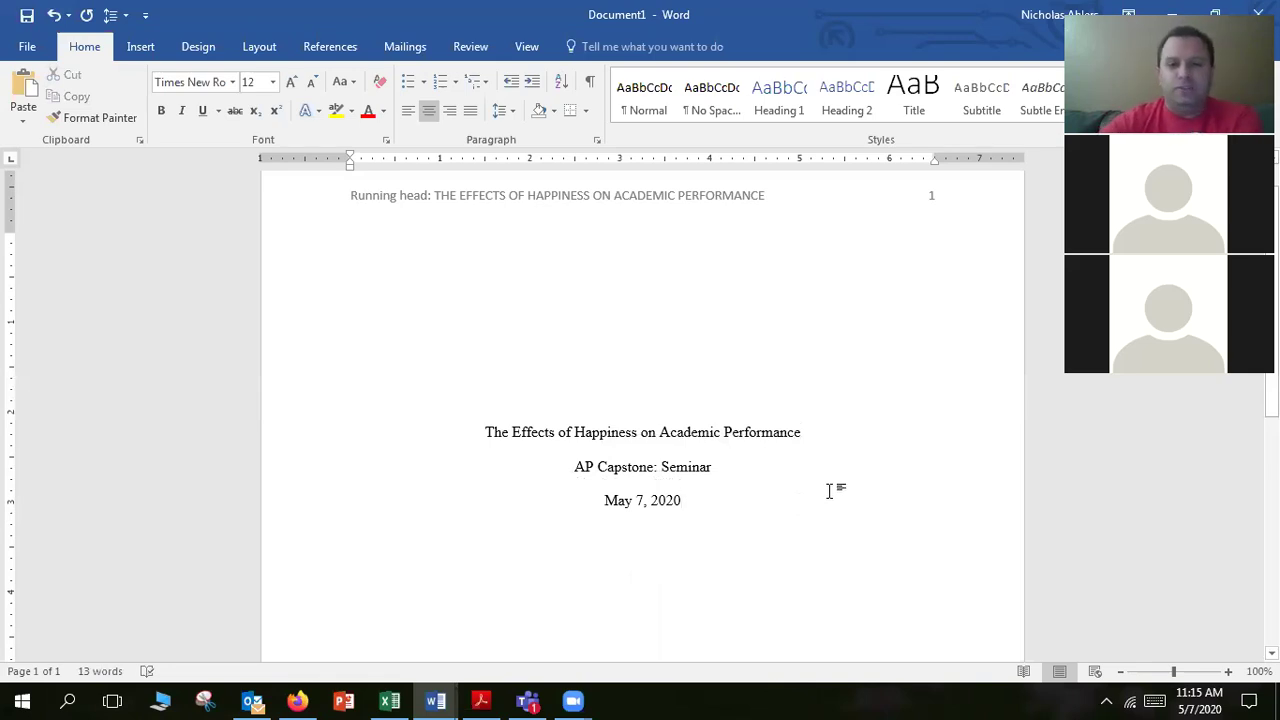
{"action": "scroll", "coordinate": [700, 458], "scroll_direction": "down", "scroll_amount": 3}
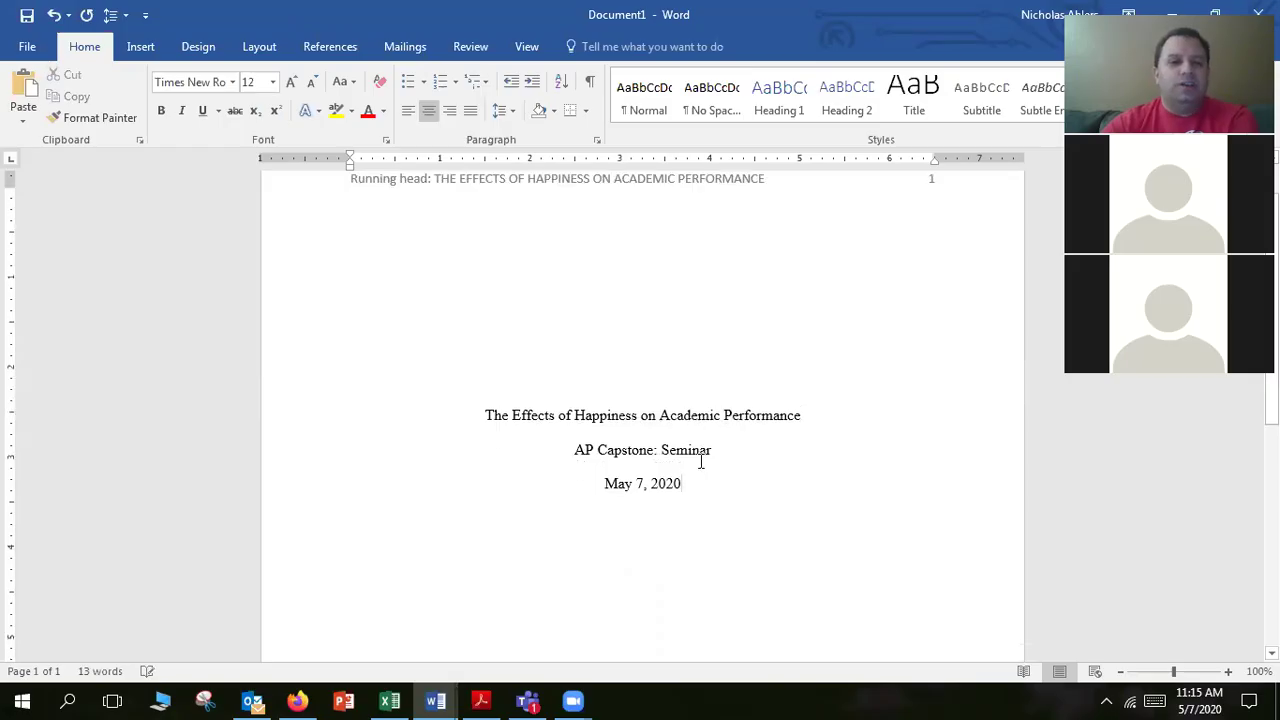
{"action": "scroll", "coordinate": [701, 461], "scroll_direction": "down", "scroll_amount": 2}
{"action": "scroll", "coordinate": [711, 440], "scroll_direction": "up", "scroll_amount": 3}
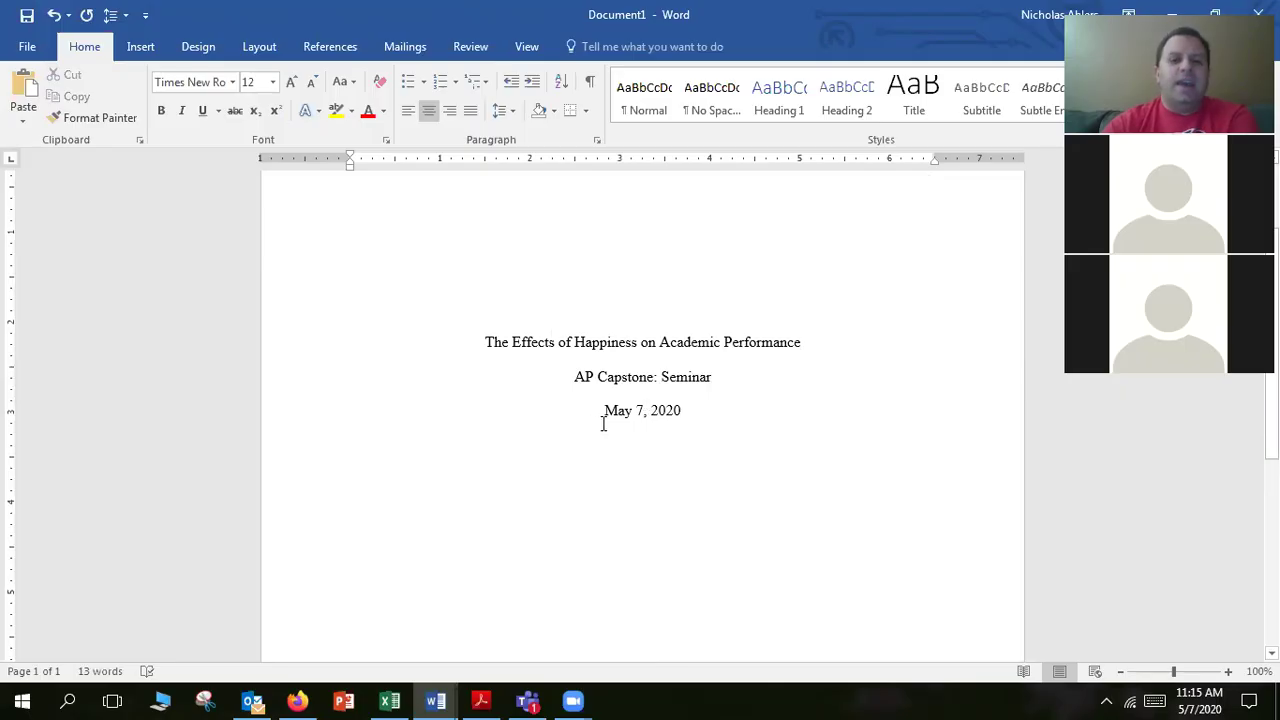
{"action": "scroll", "coordinate": [689, 438], "scroll_direction": "up", "scroll_amount": 3}
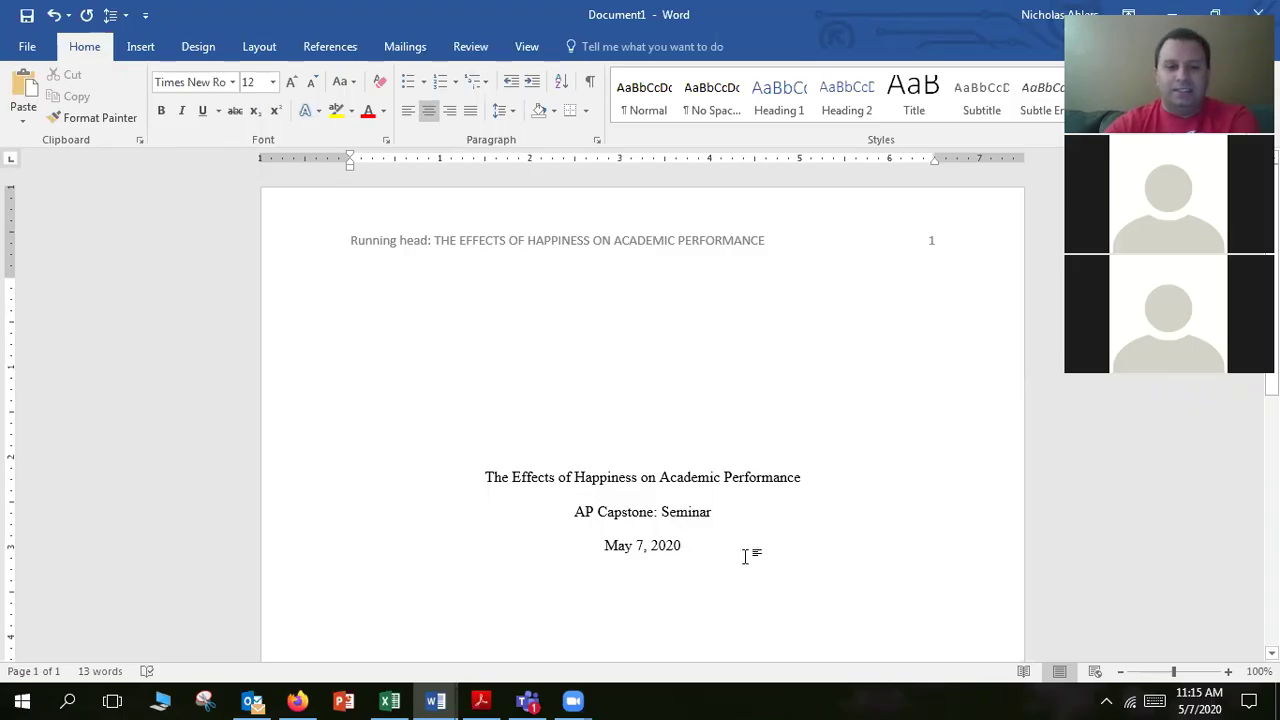
{"action": "scroll", "coordinate": [740, 515], "scroll_direction": "down", "scroll_amount": 1}
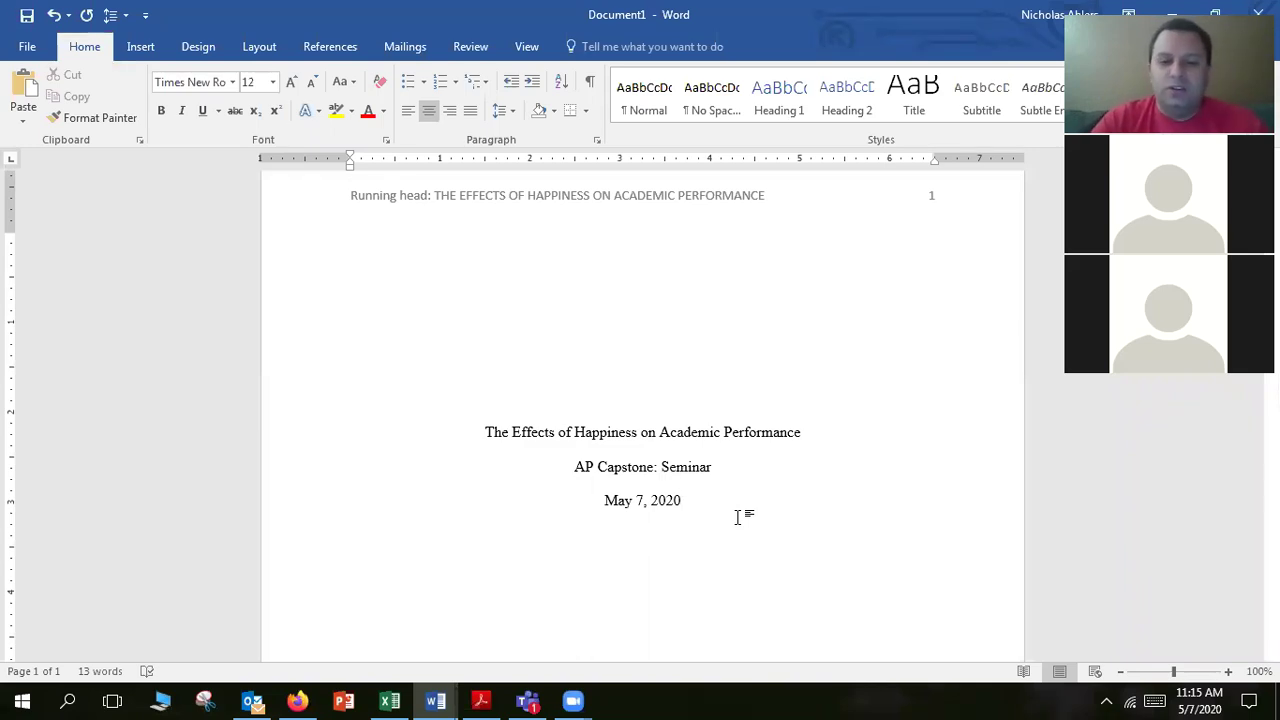
Step: Add blank lines after the date until a second page starts
{"action": "key", "text": "Return"}
{"action": "key", "text": "Return"}
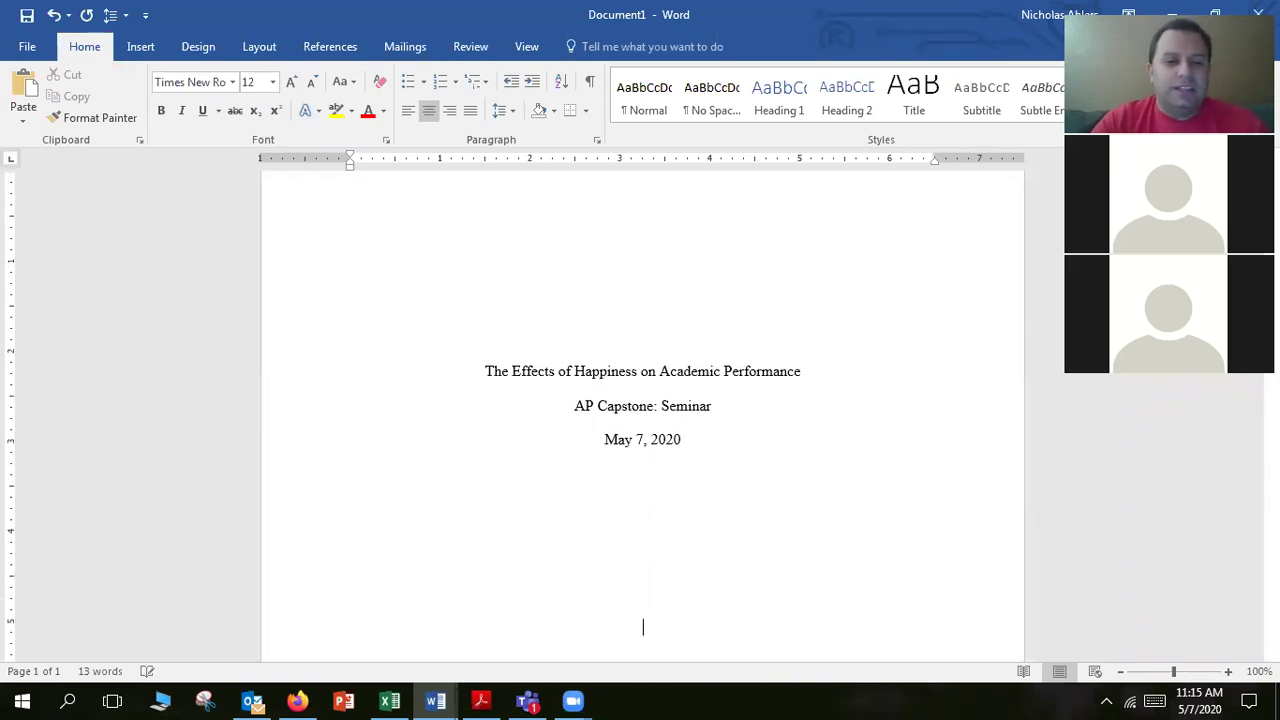
{"action": "key", "text": "Return"}
{"action": "key", "text": "Return"}
{"action": "key", "text": "Return"}
{"action": "key", "text": "Return"}
{"action": "key", "text": "Return"}
{"action": "key", "text": "Return"}
{"action": "key", "text": "Return"}
{"action": "key", "text": "Return"}
{"action": "key", "text": "Return"}
{"action": "key", "text": "Return"}
{"action": "key", "text": "Return"}
{"action": "key", "text": "Return"}
{"action": "key", "text": "Return"}
{"action": "key", "text": "Return"}
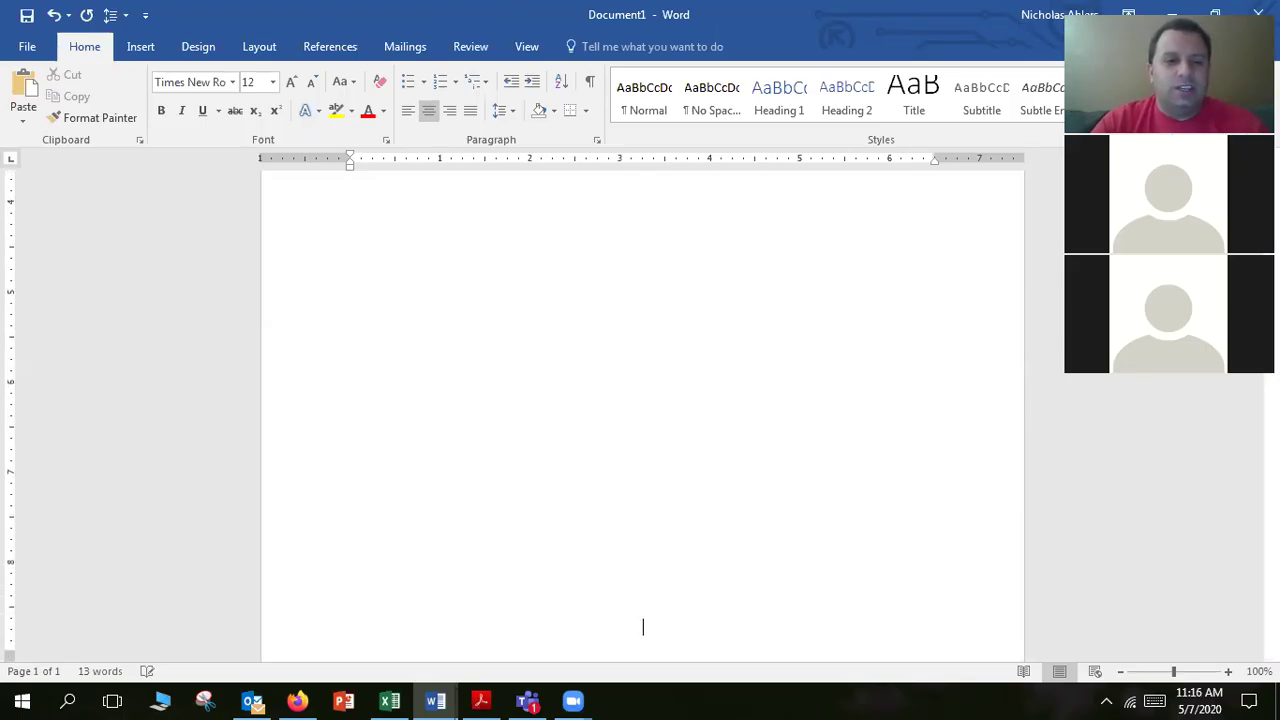
{"action": "key", "text": "Return"}
{"action": "scroll", "coordinate": [743, 562], "scroll_direction": "down", "scroll_amount": 2}
{"action": "scroll", "coordinate": [743, 562], "scroll_direction": "up", "scroll_amount": 2}
Step: Remove all the blank lines added after the date
{"action": "key", "text": "BackSpace"}
{"action": "key", "text": "BackSpace"}
{"action": "key", "text": "BackSpace"}
{"action": "key", "text": "BackSpace"}
{"action": "key", "text": "BackSpace"}
{"action": "key", "text": "BackSpace"}
{"action": "key", "text": "BackSpace"}
{"action": "key", "text": "BackSpace"}
{"action": "key", "text": "BackSpace"}
{"action": "key", "text": "BackSpace"}
{"action": "key", "text": "BackSpace"}
{"action": "key", "text": "BackSpace"}
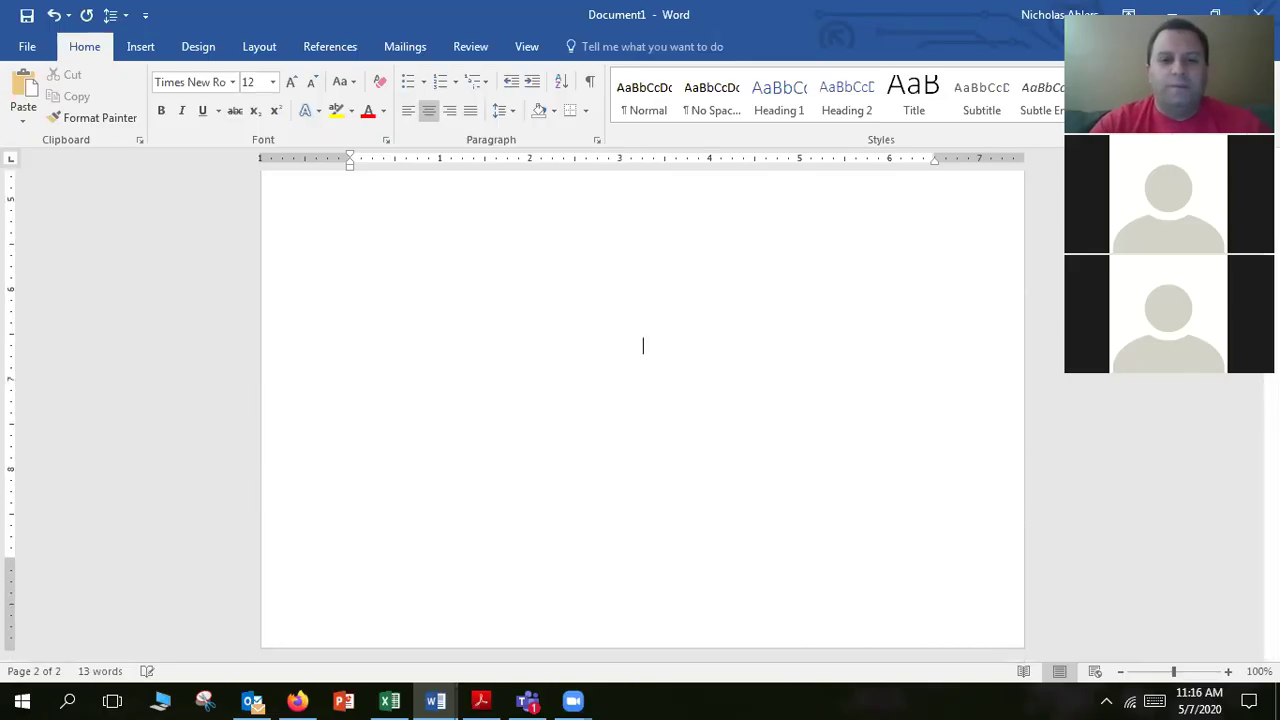
{"action": "key", "text": "BackSpace"}
{"action": "key", "text": "BackSpace"}
{"action": "key", "text": "BackSpace"}
{"action": "key", "text": "BackSpace"}
{"action": "key", "text": "BackSpace"}
{"action": "key", "text": "BackSpace"}
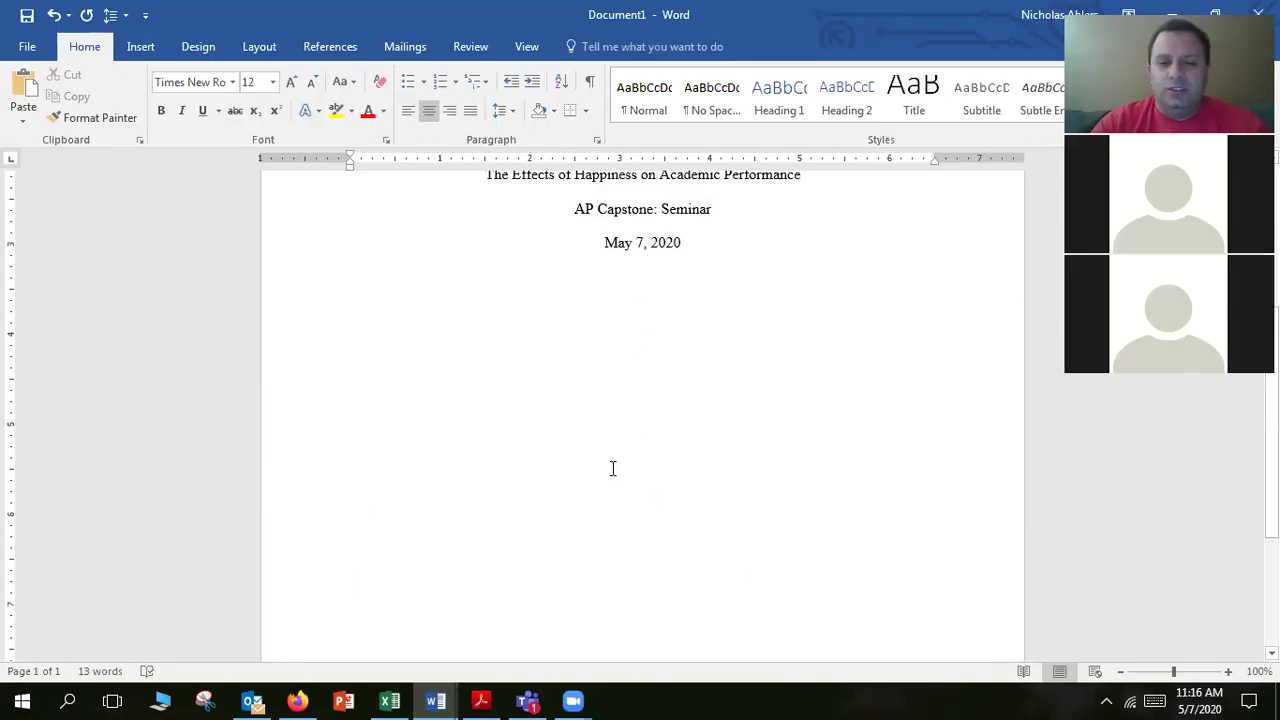
{"action": "key", "text": "BackSpace"}
{"action": "key", "text": "BackSpace"}
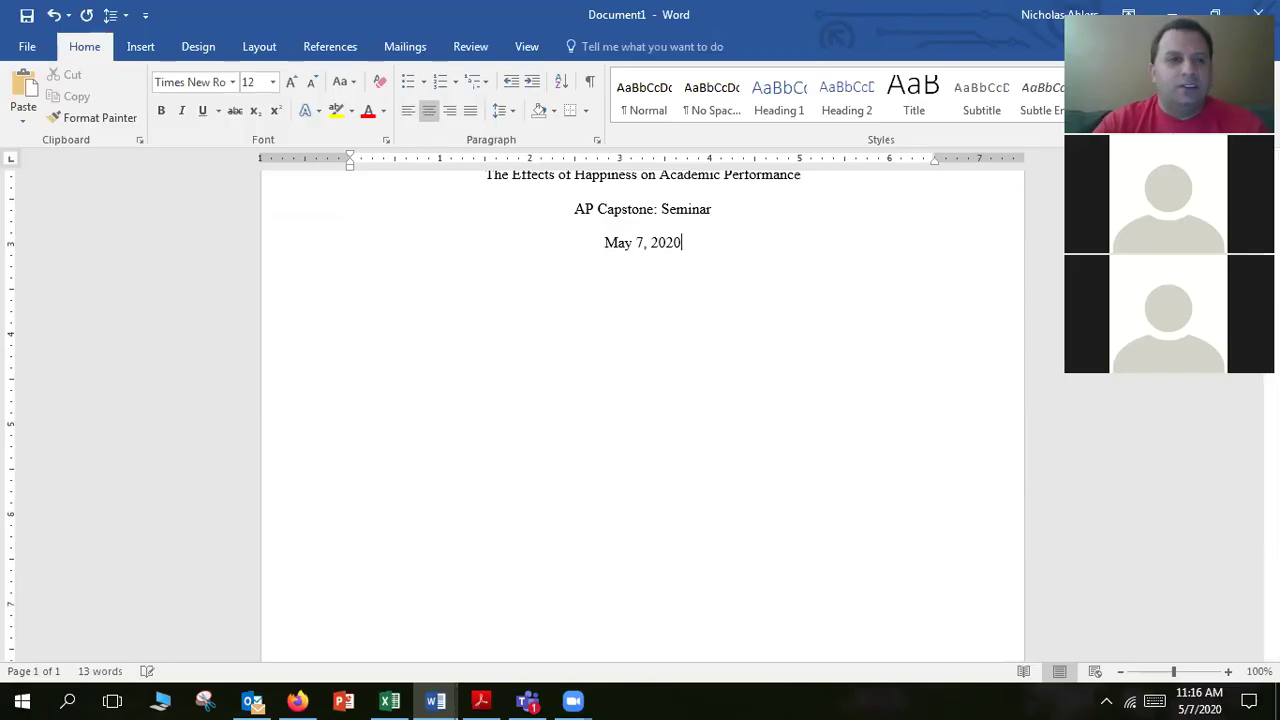
Step: Insert a page break after the date line to start a second page
{"action": "left_click", "coordinate": [258, 56]}
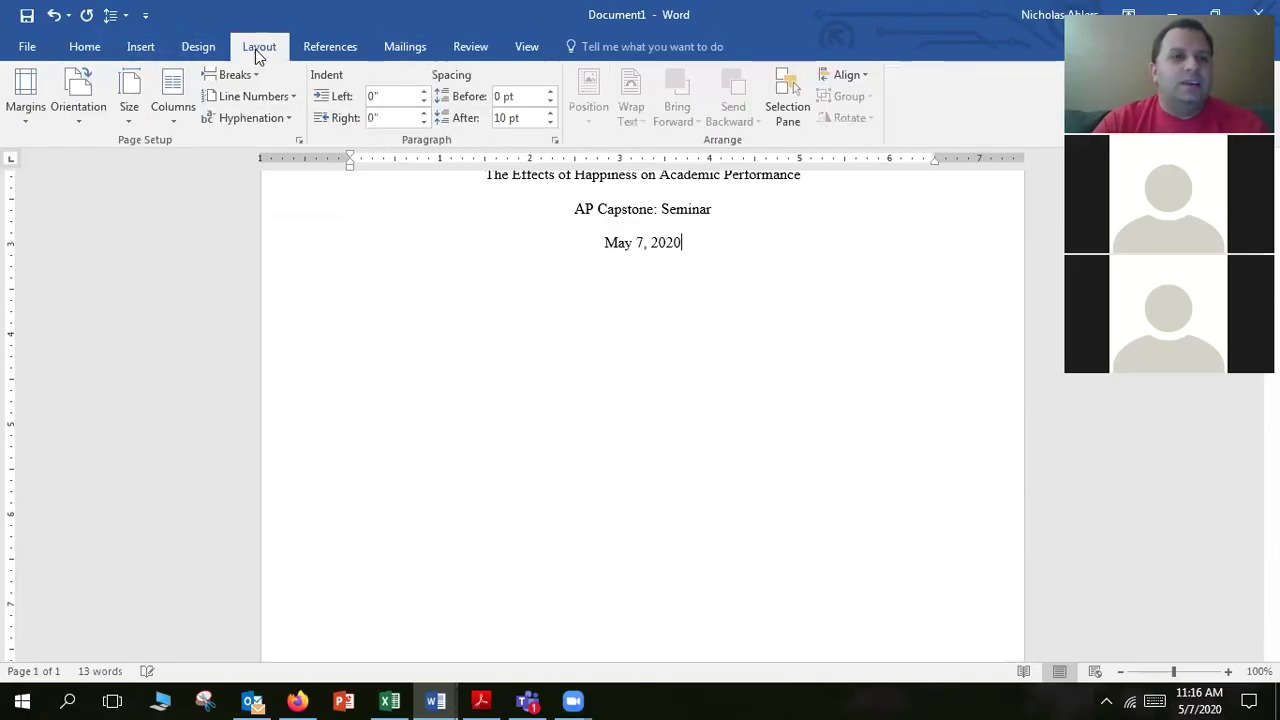
{"action": "left_click", "coordinate": [141, 50]}
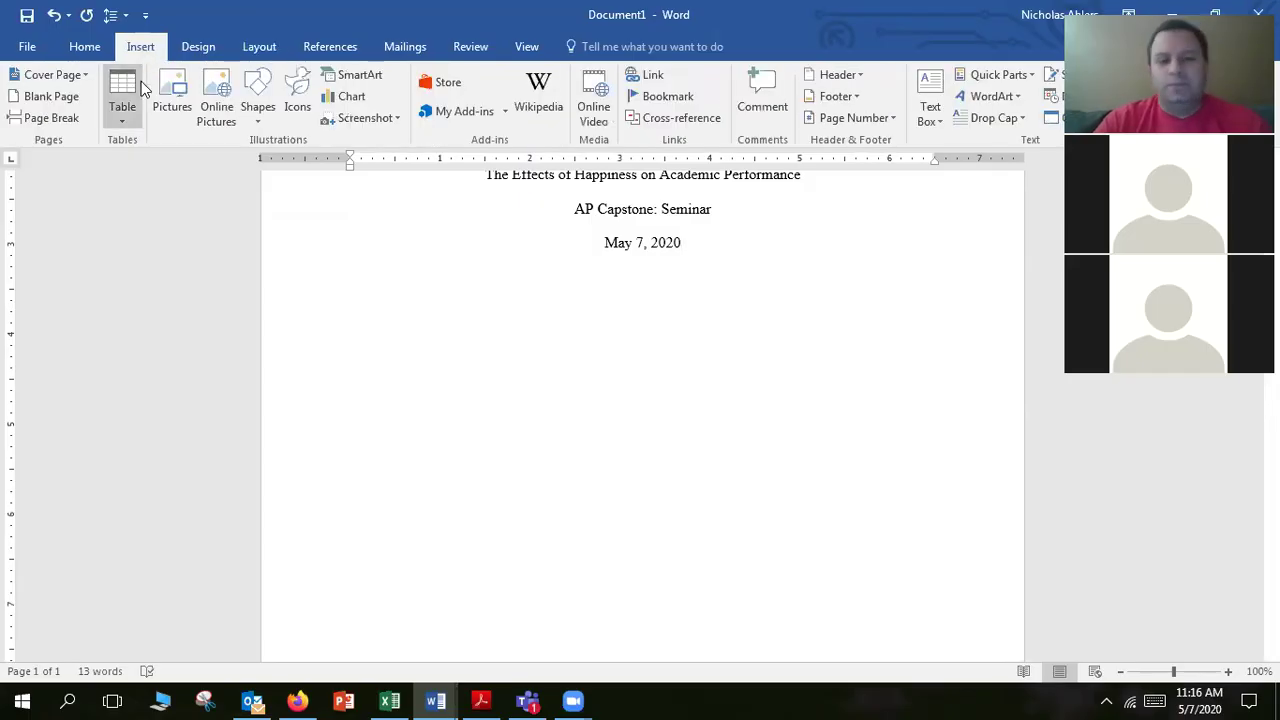
{"action": "left_click", "coordinate": [47, 120]}
{"action": "scroll", "coordinate": [840, 520], "scroll_direction": "down", "scroll_amount": 2}
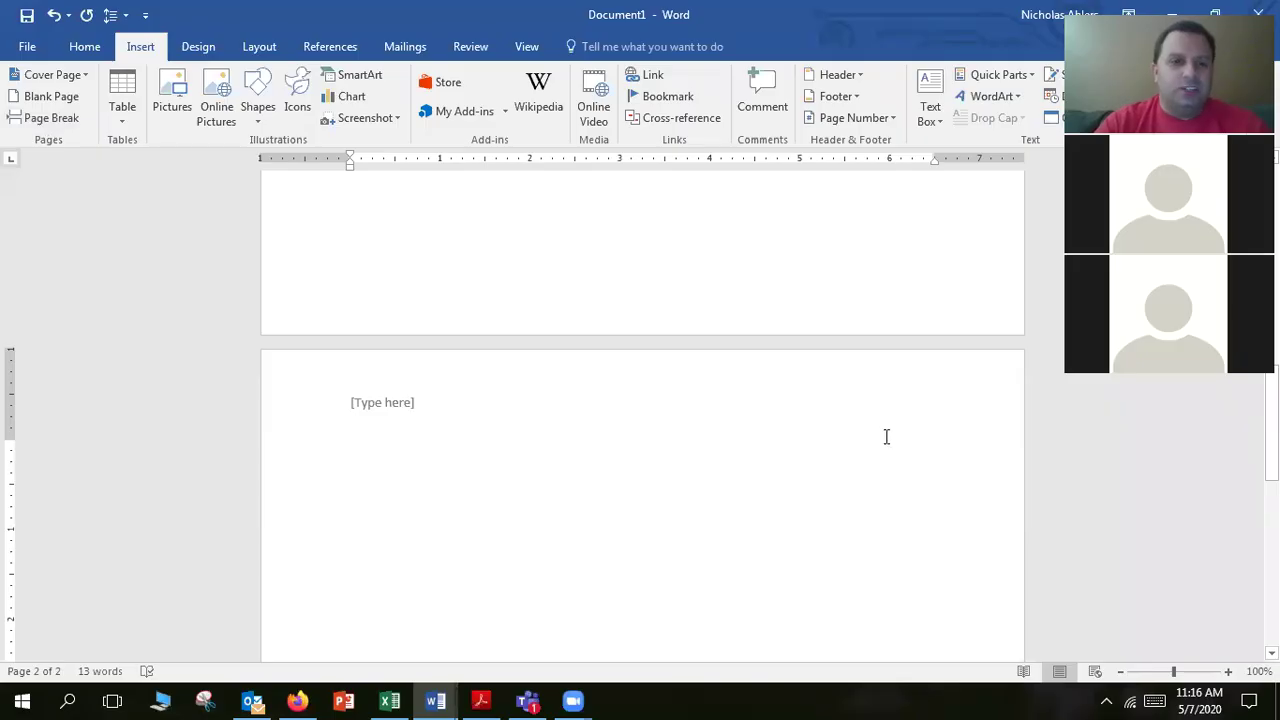
Step: Enter the centered title "The Effects of Happiness on Academic Performance" on the first line of page 2
{"action": "double_click", "coordinate": [733, 440]}
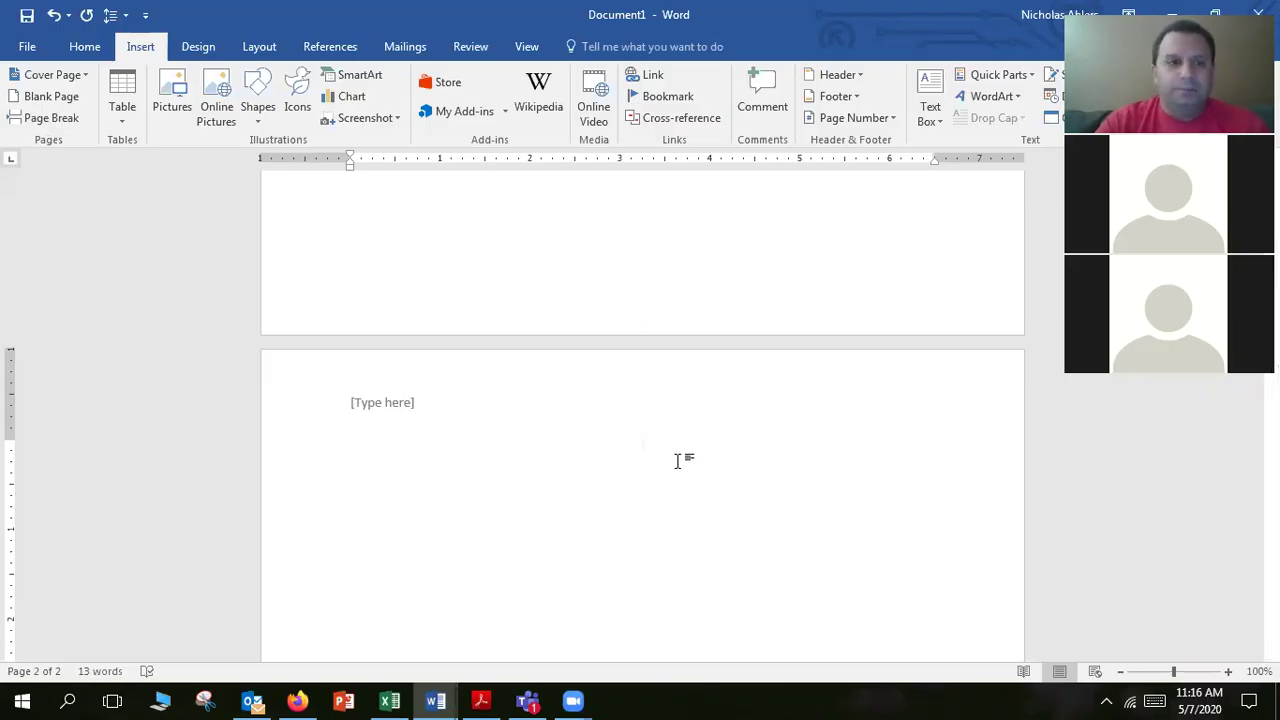
{"action": "left_click", "coordinate": [100, 46]}
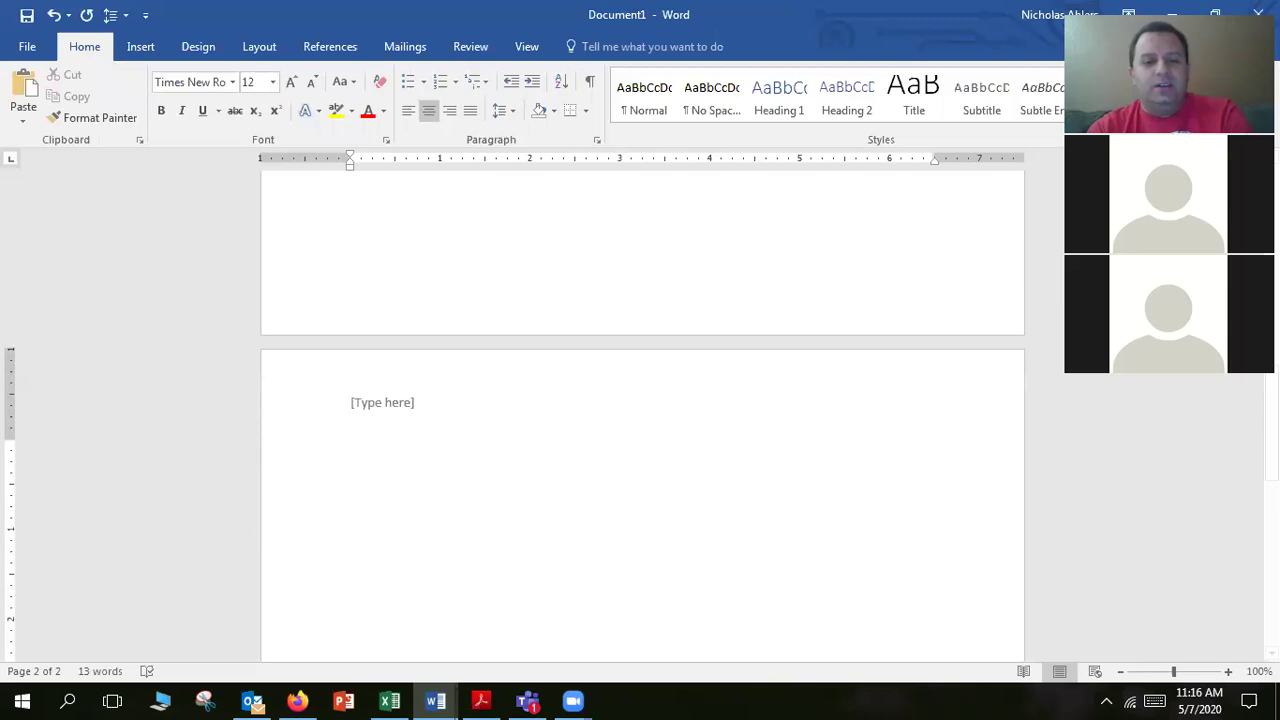
{"action": "type", "text": "The Effect of"}
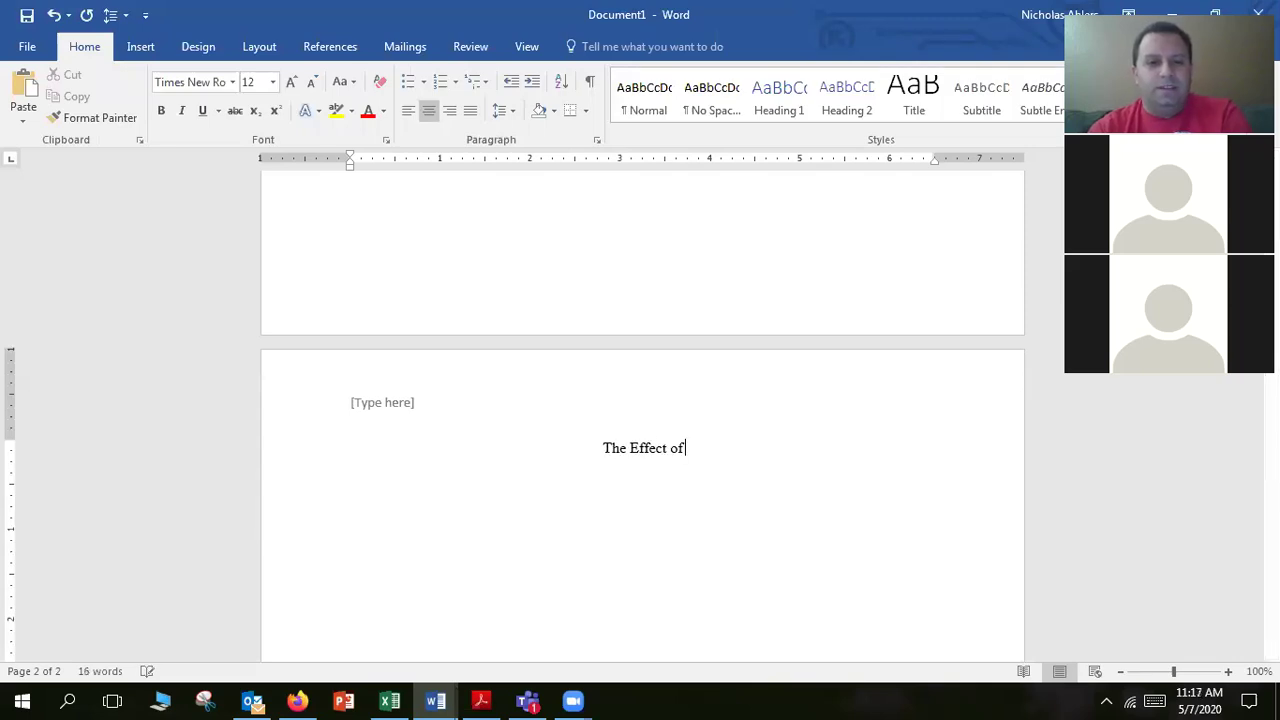
{"action": "key", "text": "BackSpace"}
{"action": "key", "text": "BackSpace"}
{"action": "key", "text": "BackSpace"}
{"action": "type", "text": "s of H"}
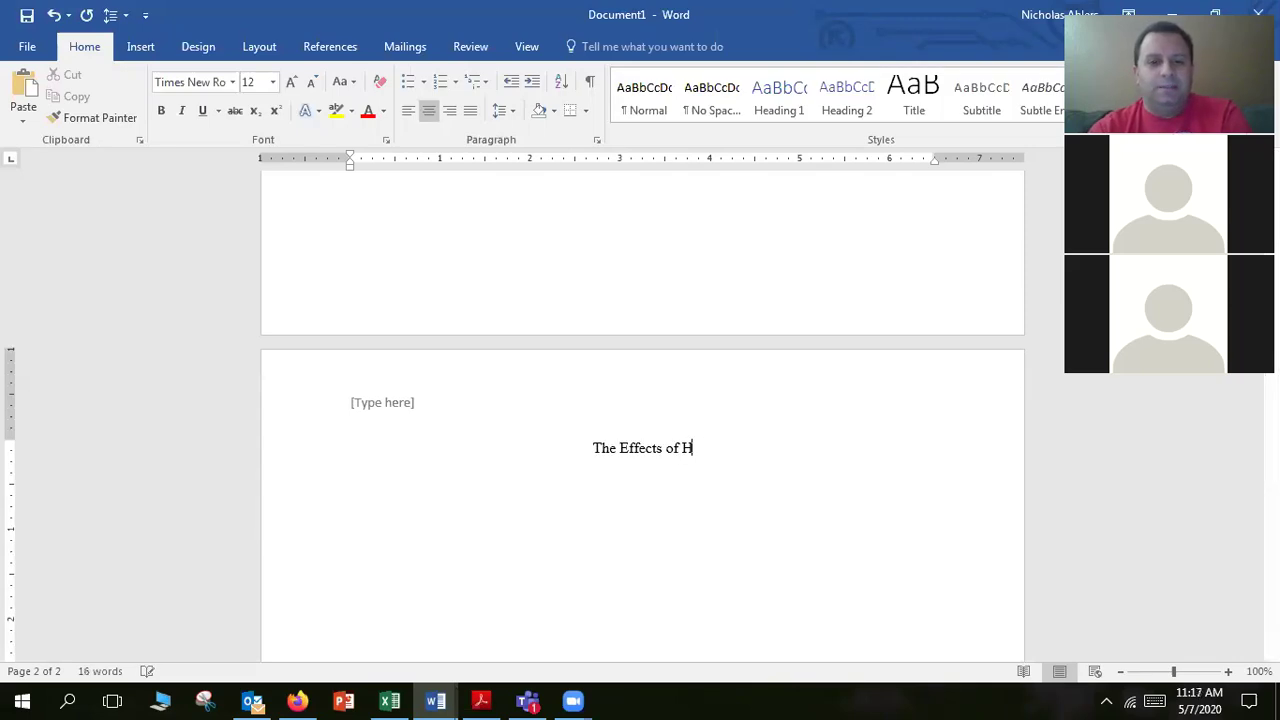
{"action": "type", "text": "appiness on "}
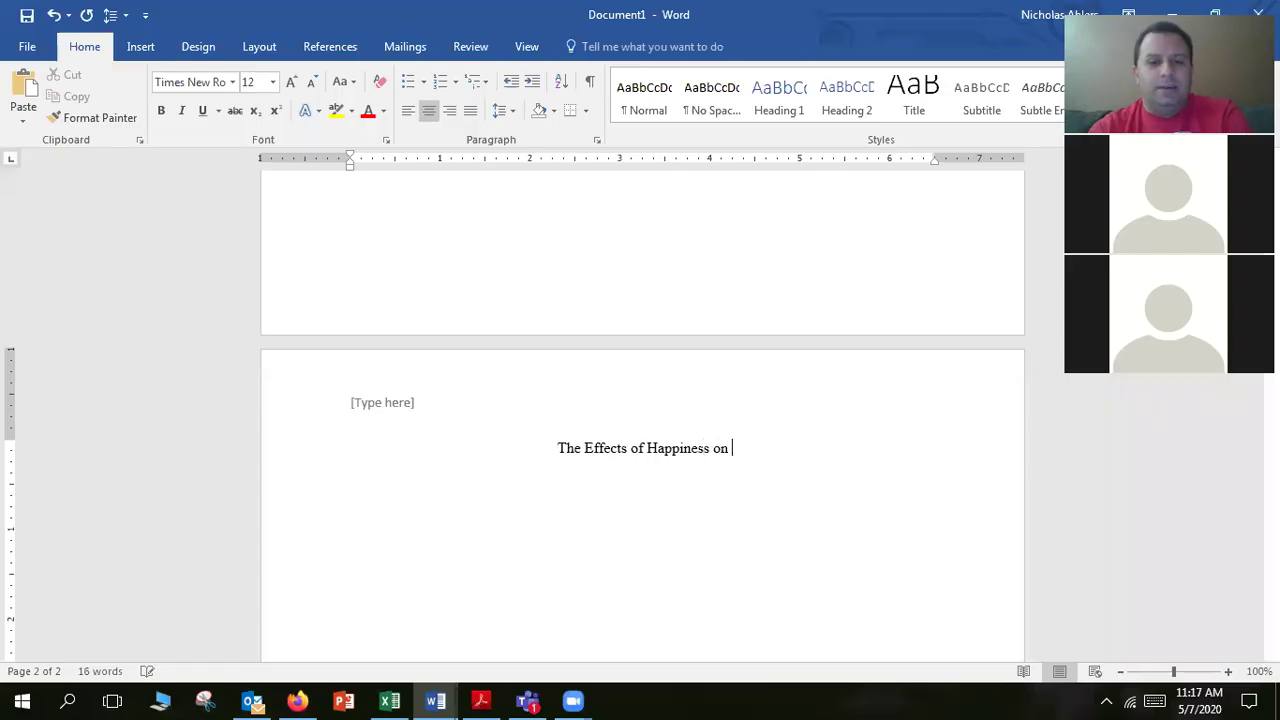
{"action": "type", "text": "Academic Performa"}
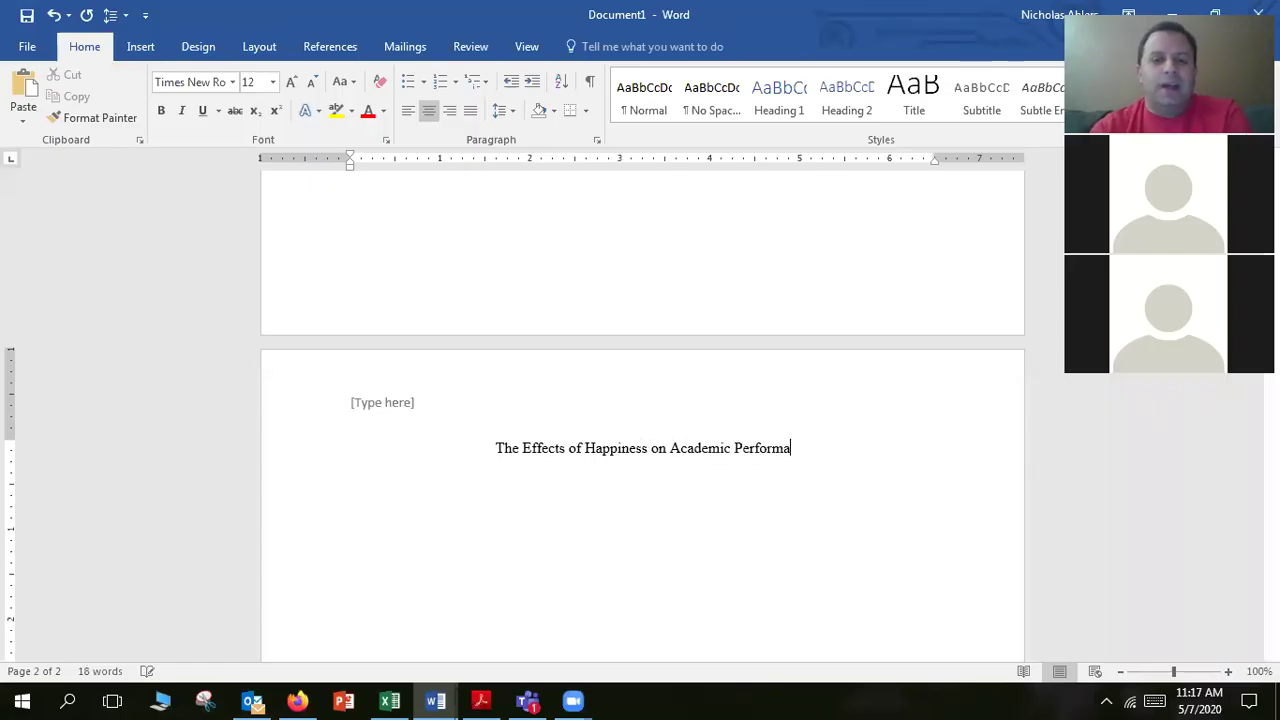
{"action": "type", "text": "nce"}
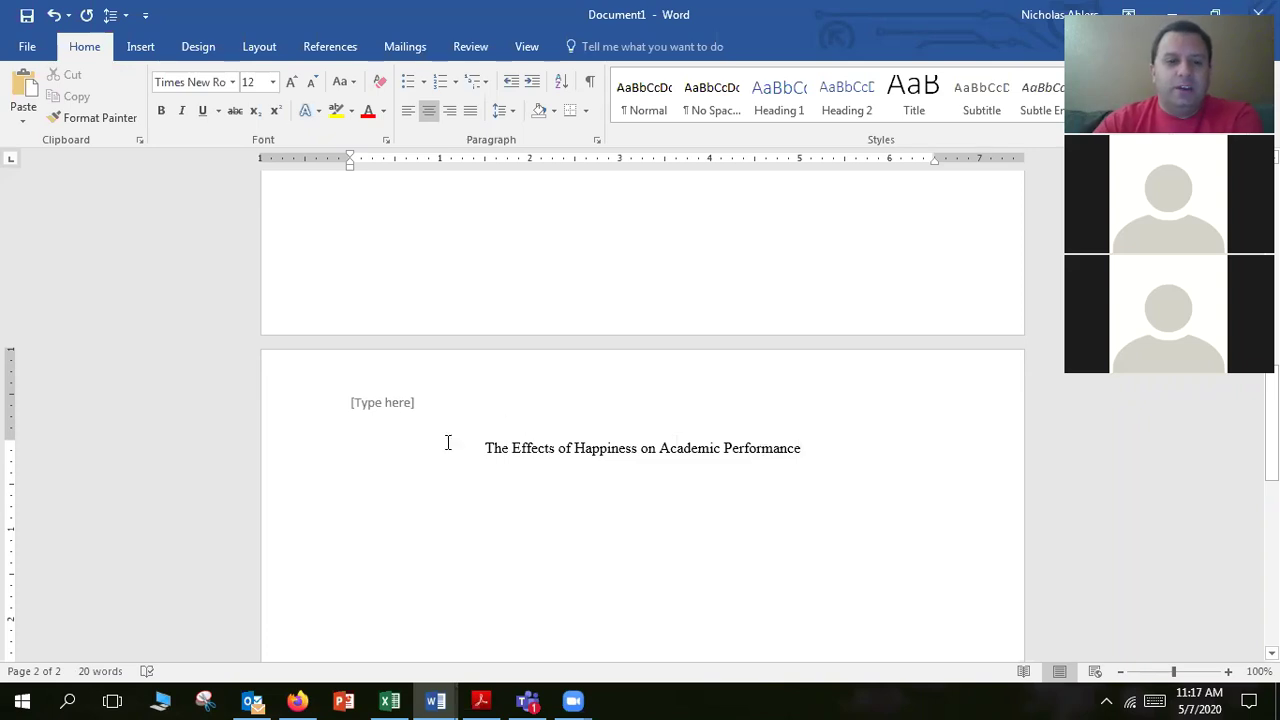
Step: Replace the page 2 header placeholder with "THE EFFECTS OF HAPPINESS ON ACADEMIC PERFORMANCE", after checking the Responding to Student Harassment document's page 2 header
{"action": "double_click", "coordinate": [399, 404]}
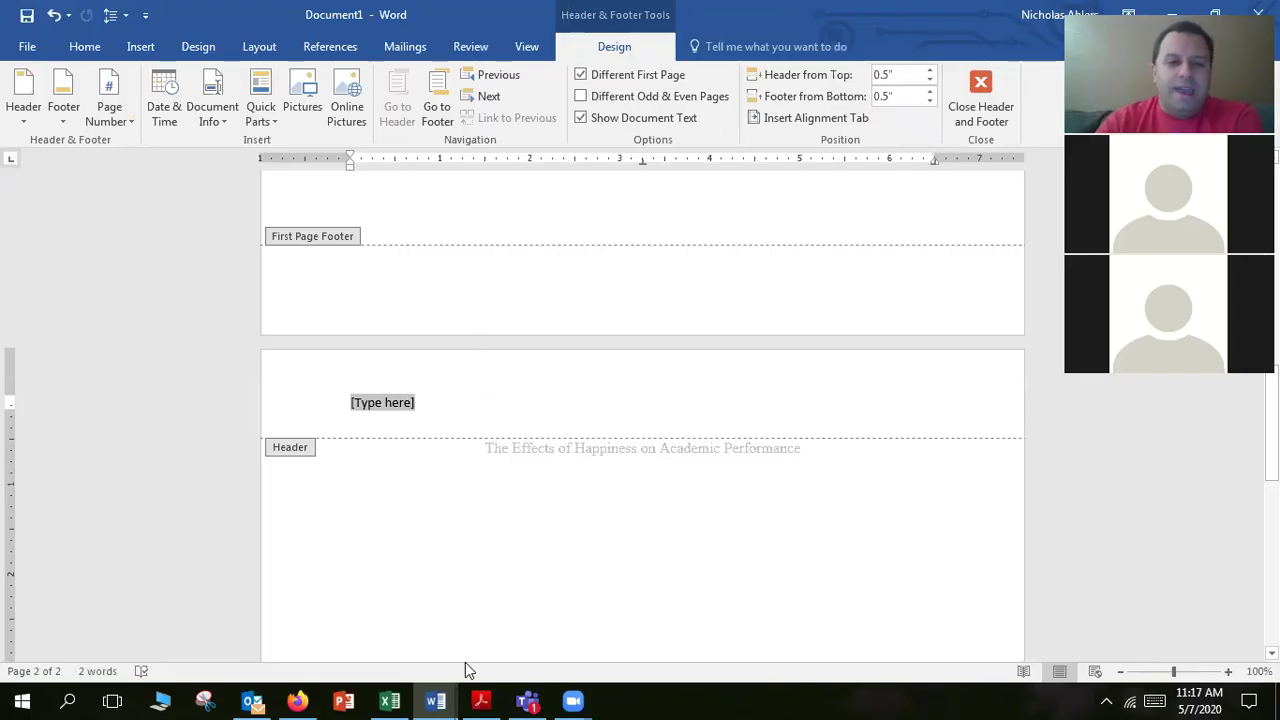
{"action": "mouse_move", "coordinate": [435, 700]}
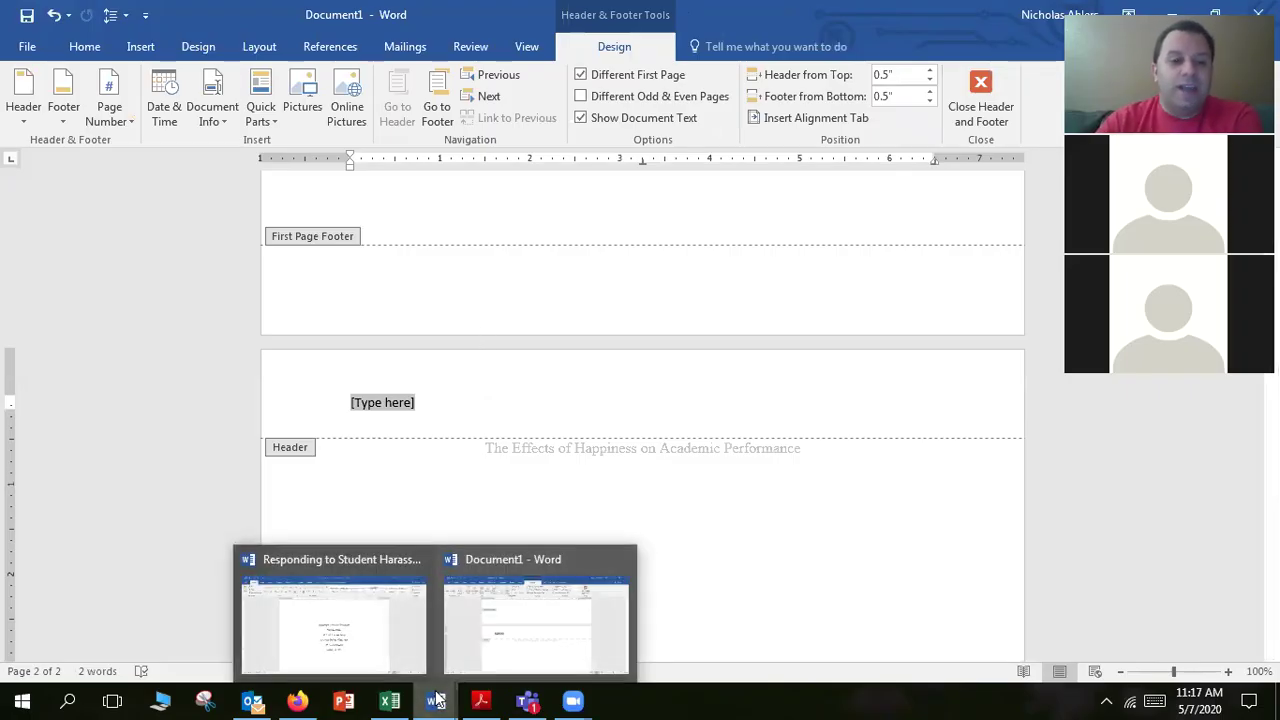
{"action": "left_click", "coordinate": [380, 662]}
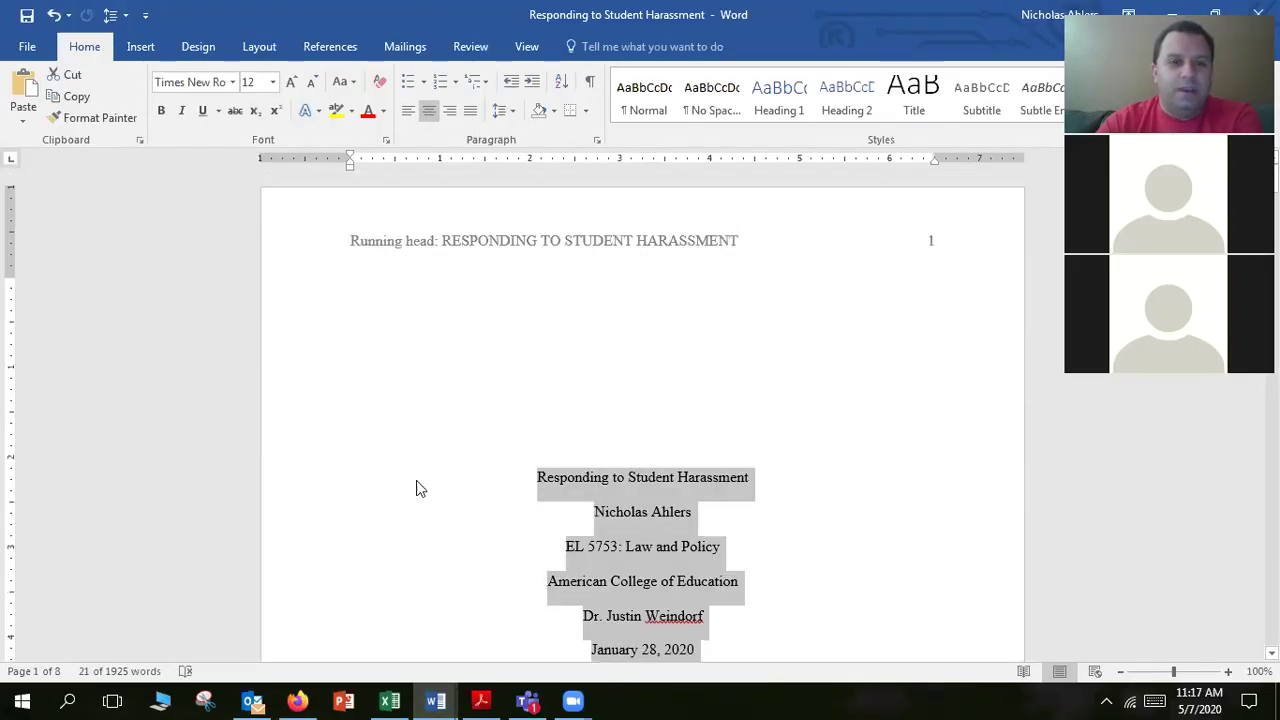
{"action": "scroll", "coordinate": [416, 488], "scroll_direction": "down", "scroll_amount": 15}
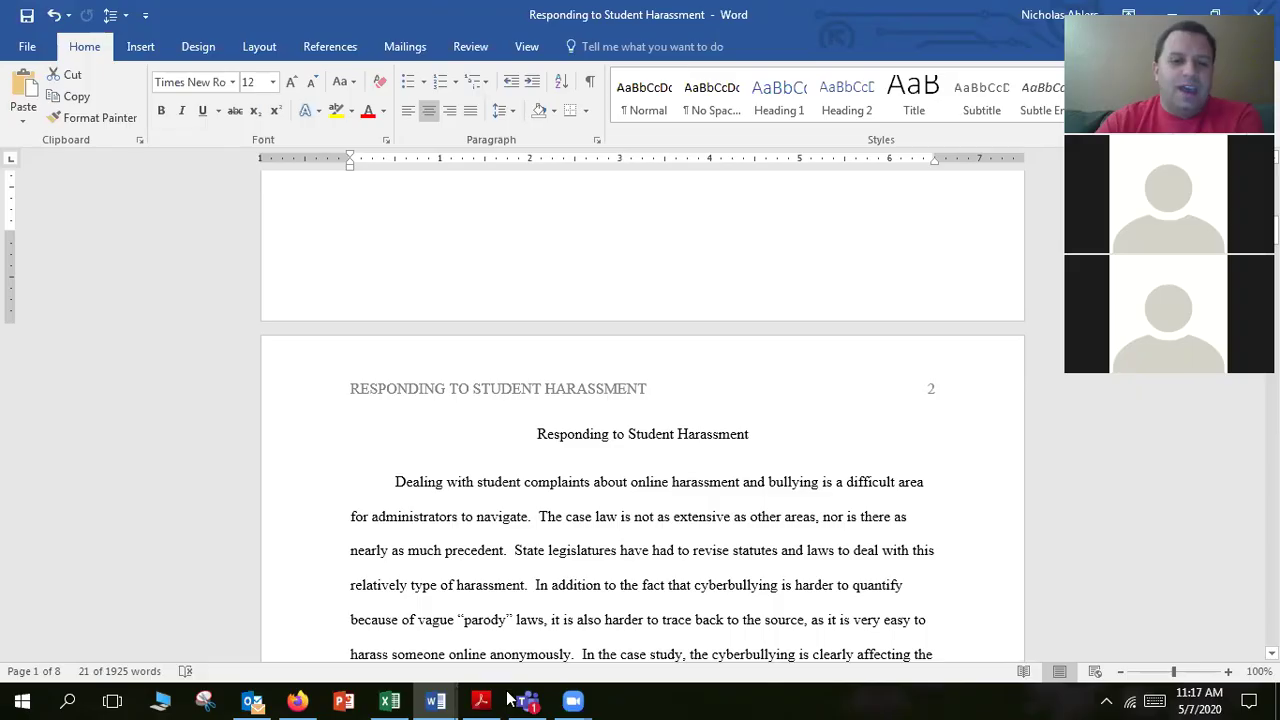
{"action": "mouse_move", "coordinate": [434, 698]}
{"action": "left_click", "coordinate": [514, 645]}
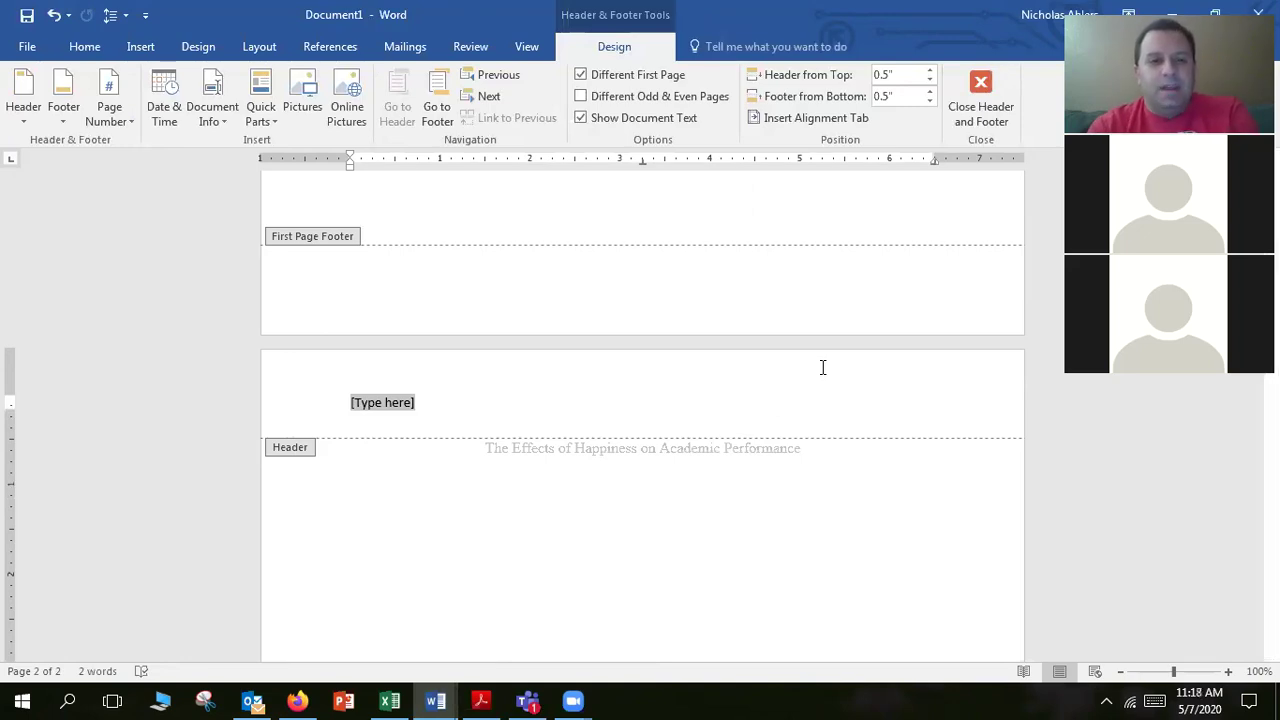
{"action": "type", "text": "tH"}
{"action": "key", "text": "BackSpace"}
{"action": "key", "text": "BackSpace"}
{"action": "type", "text": "THE EF"}
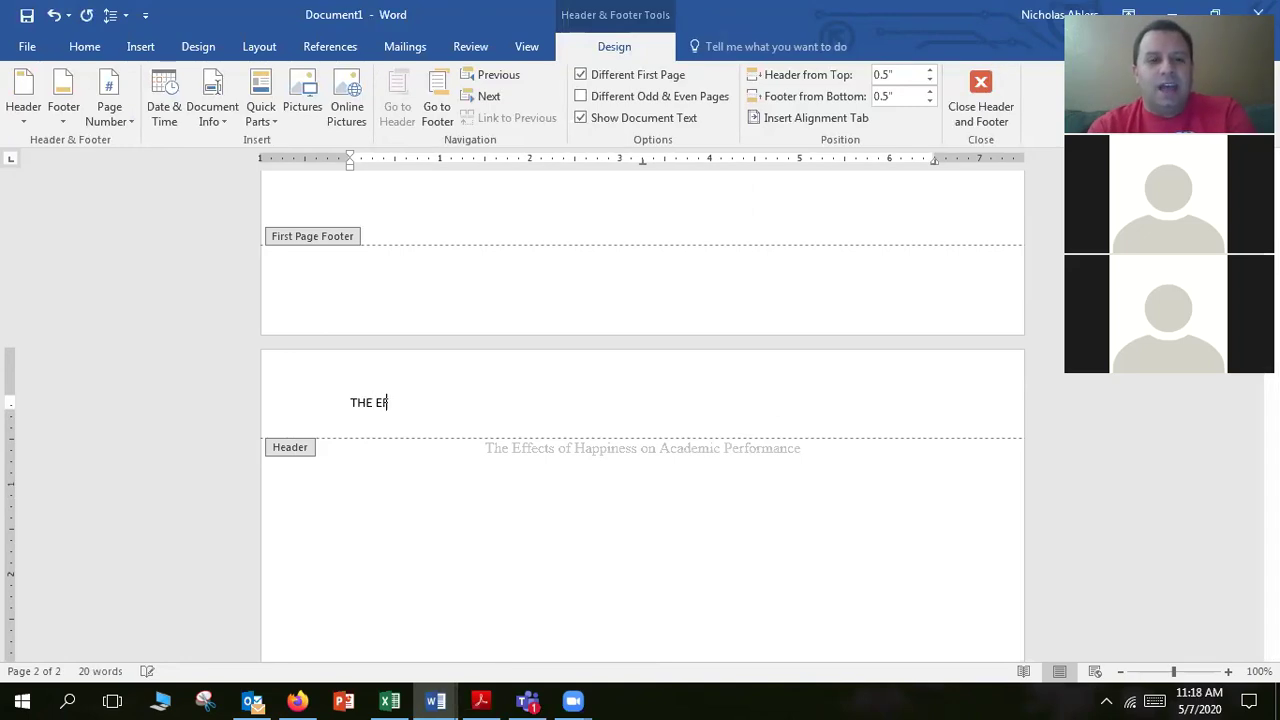
{"action": "type", "text": "FECTS OF HAPPINESS ON ACADEMIC P"}
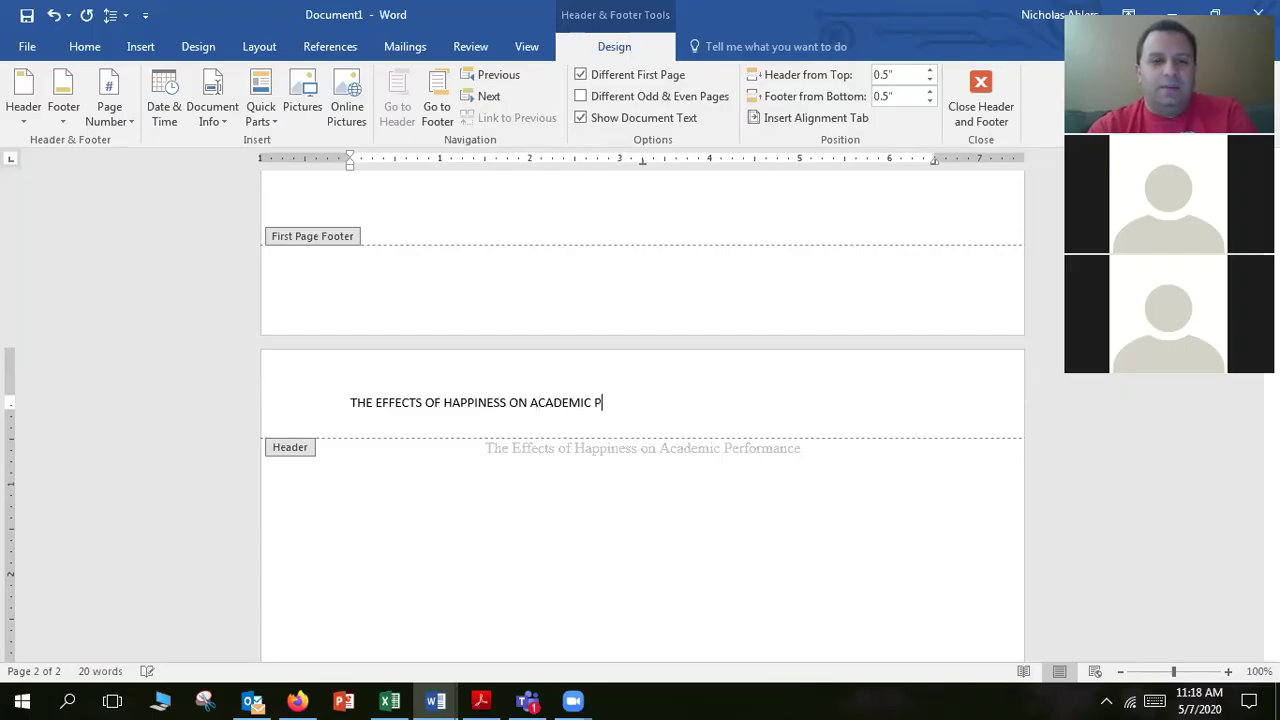
{"action": "type", "text": "ERFORMANCE"}
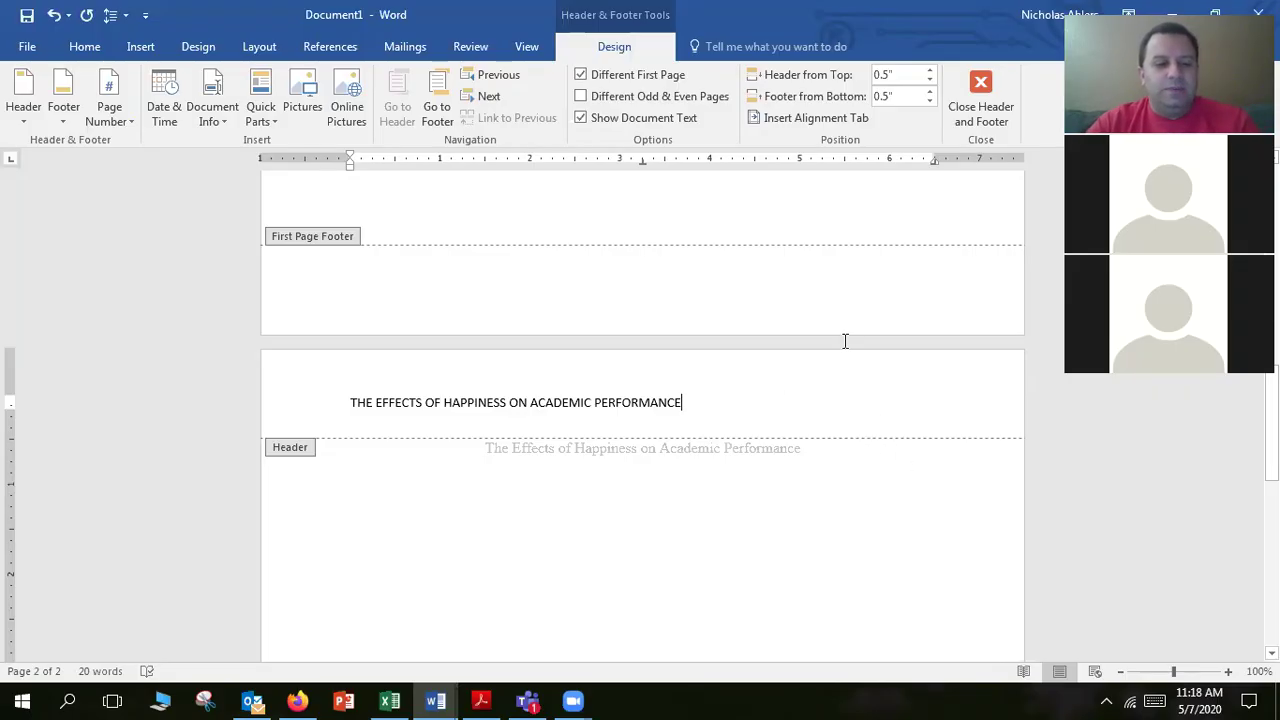
Step: Insert a plain page number at the right end of the page 2 header and return to the document body
{"action": "key", "text": "Tab"}
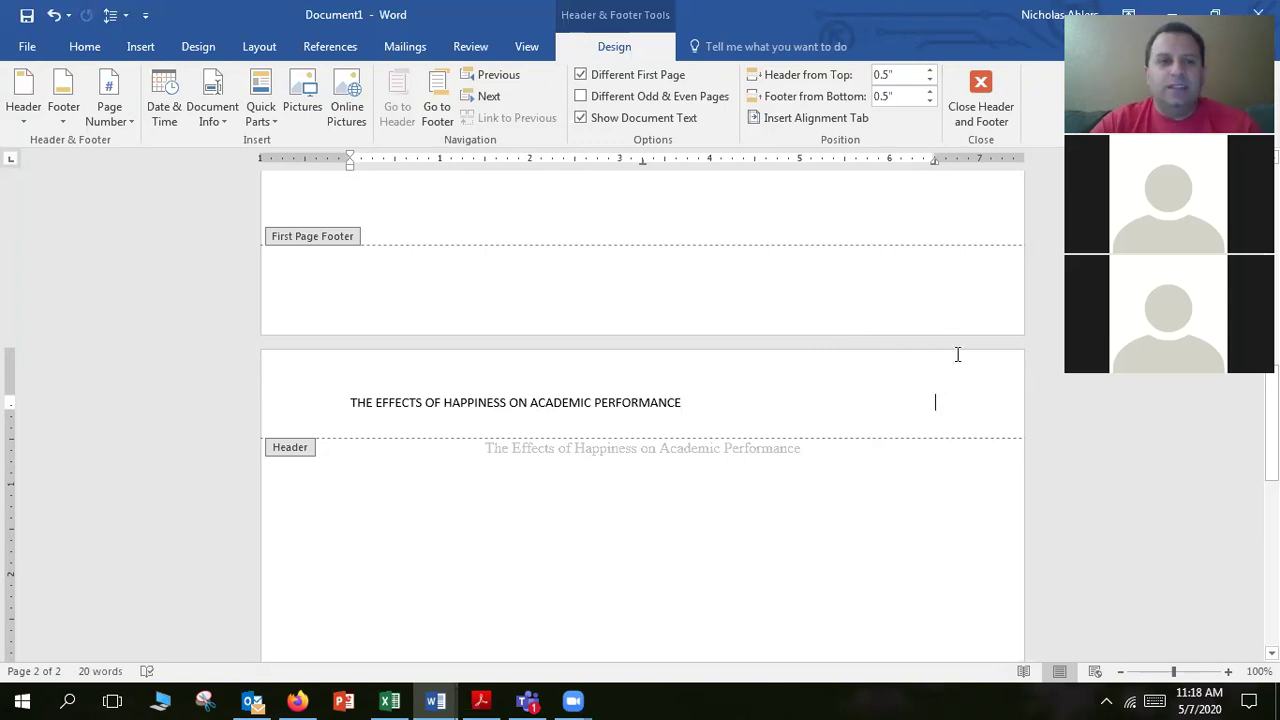
{"action": "left_click", "coordinate": [121, 122]}
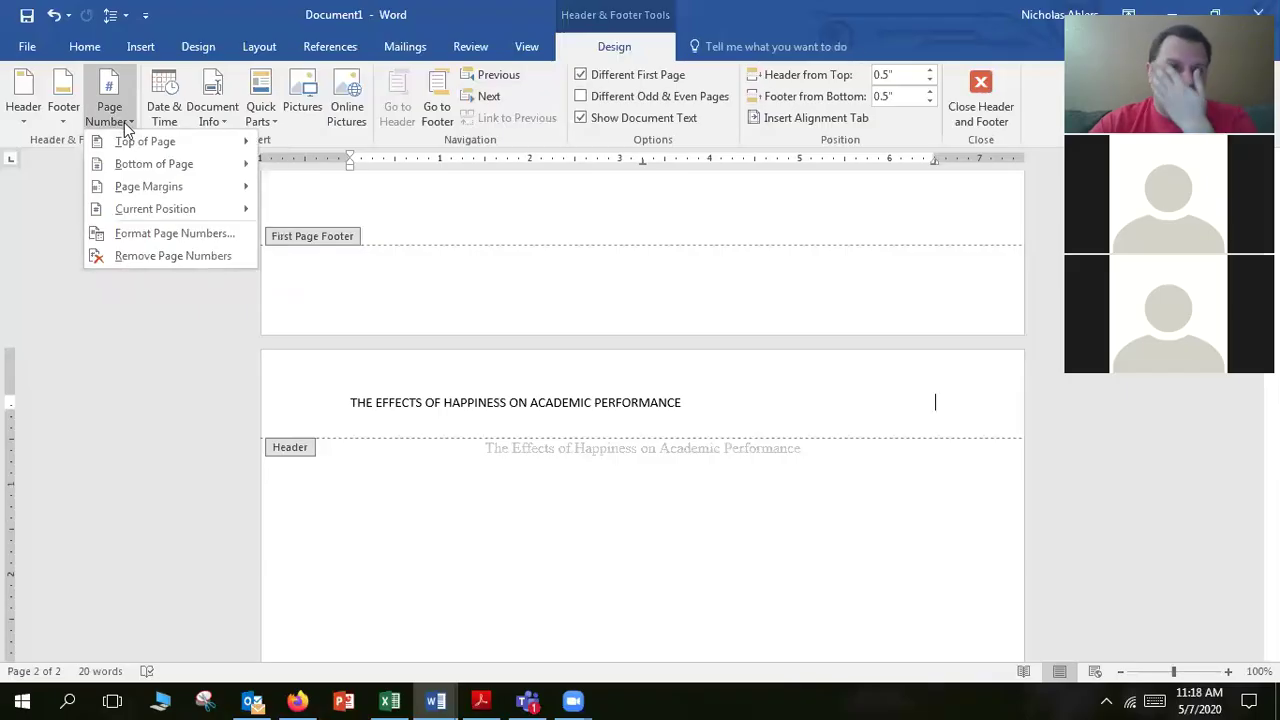
{"action": "mouse_move", "coordinate": [137, 214]}
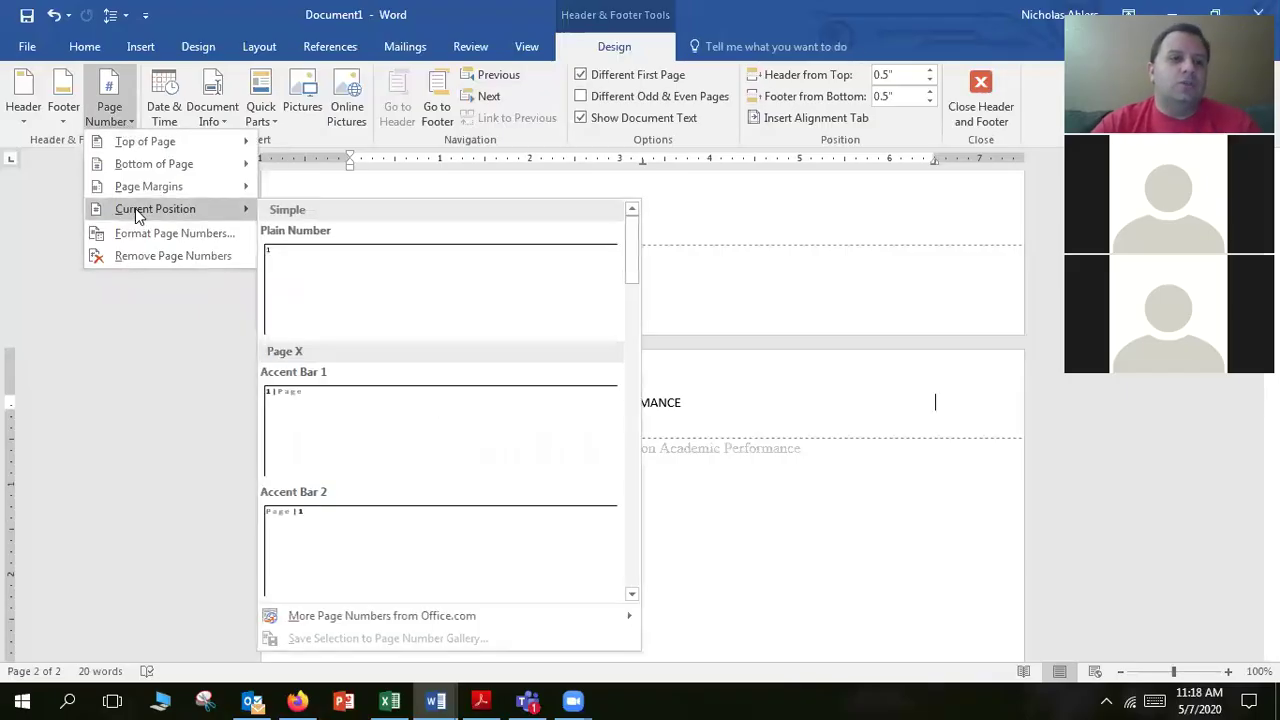
{"action": "left_click", "coordinate": [331, 306]}
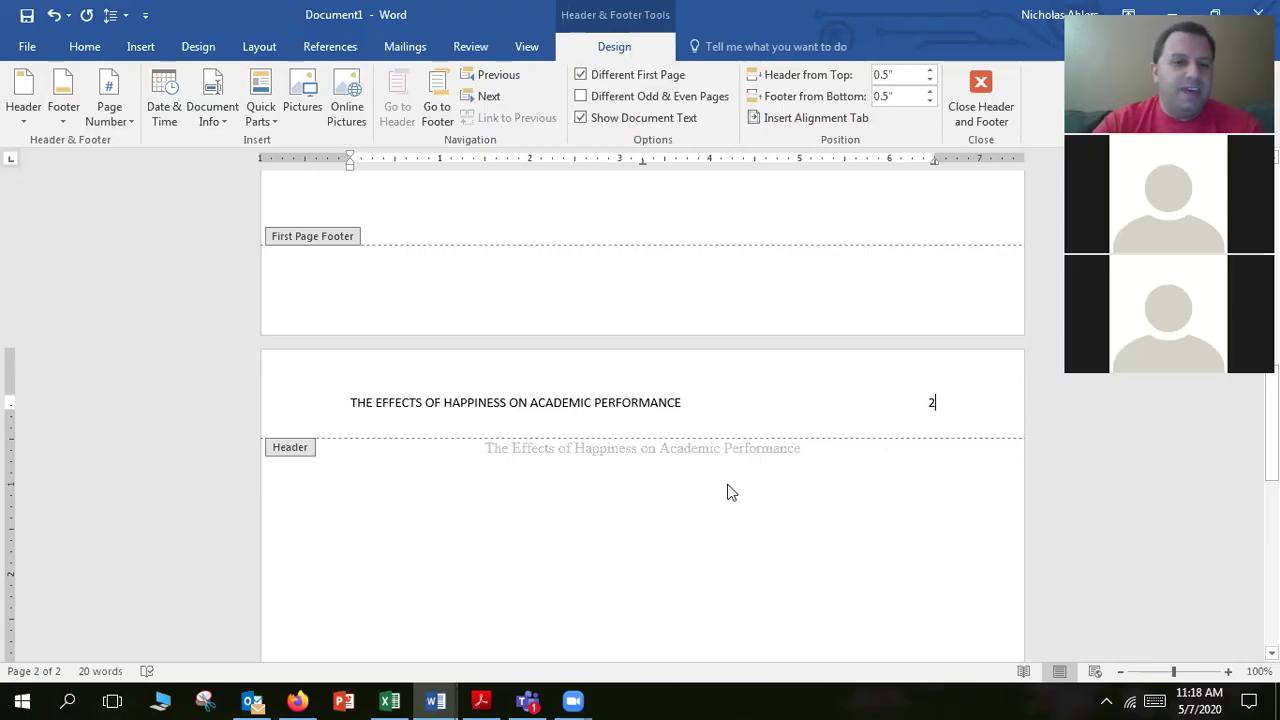
{"action": "double_click", "coordinate": [684, 450]}
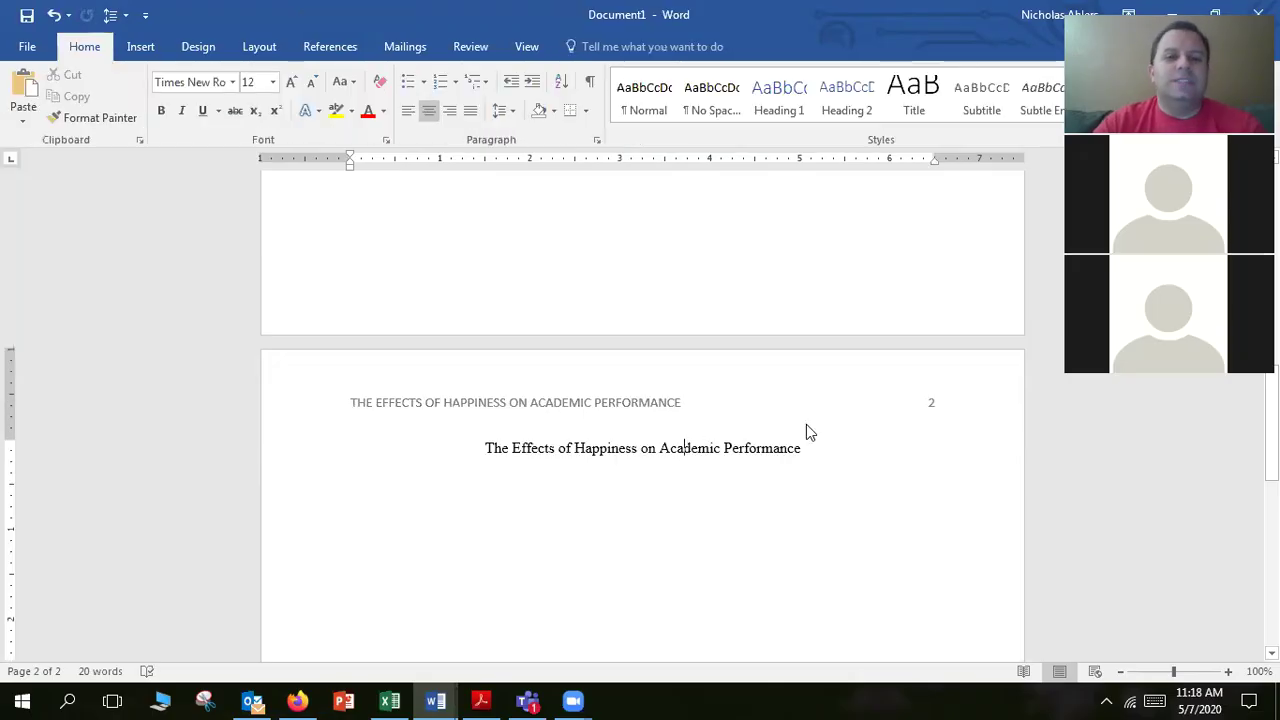
Step: Review the title page and page 2, comparing their headers, page numbers and titles
{"action": "left_click", "coordinate": [813, 459]}
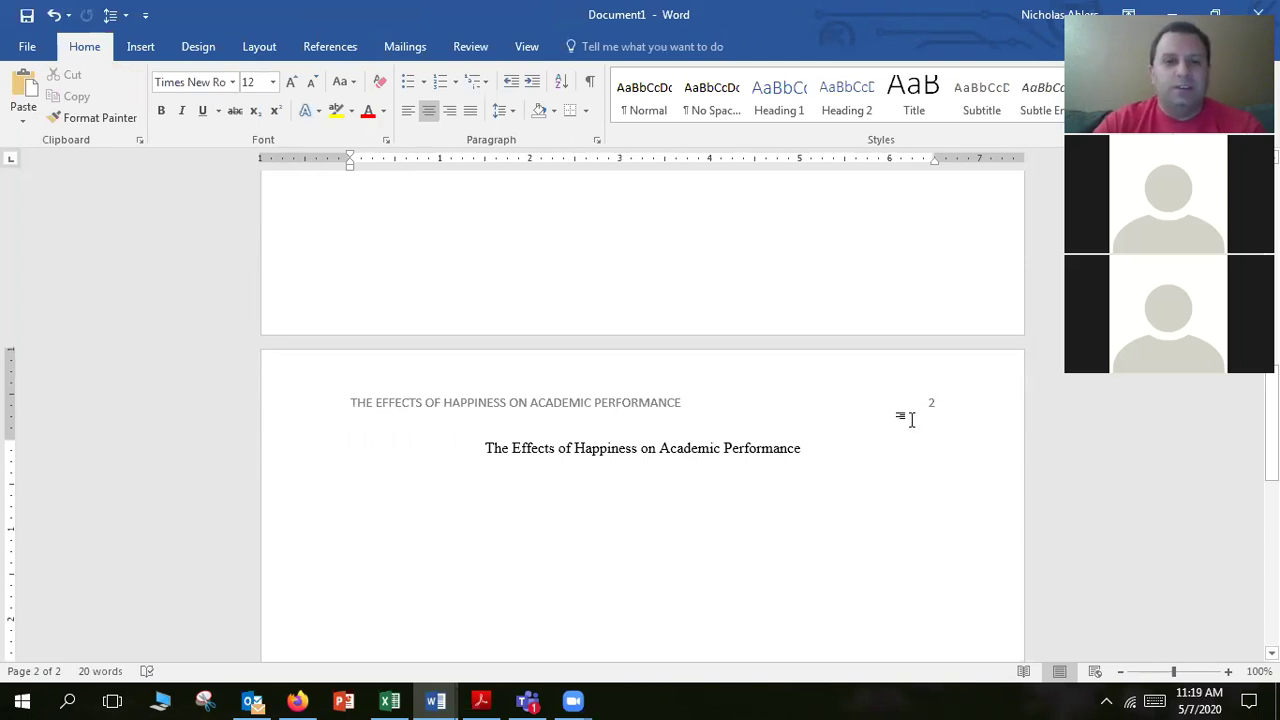
{"action": "scroll", "coordinate": [910, 418], "scroll_direction": "up", "scroll_amount": 10}
{"action": "scroll", "coordinate": [912, 420], "scroll_direction": "up", "scroll_amount": 1}
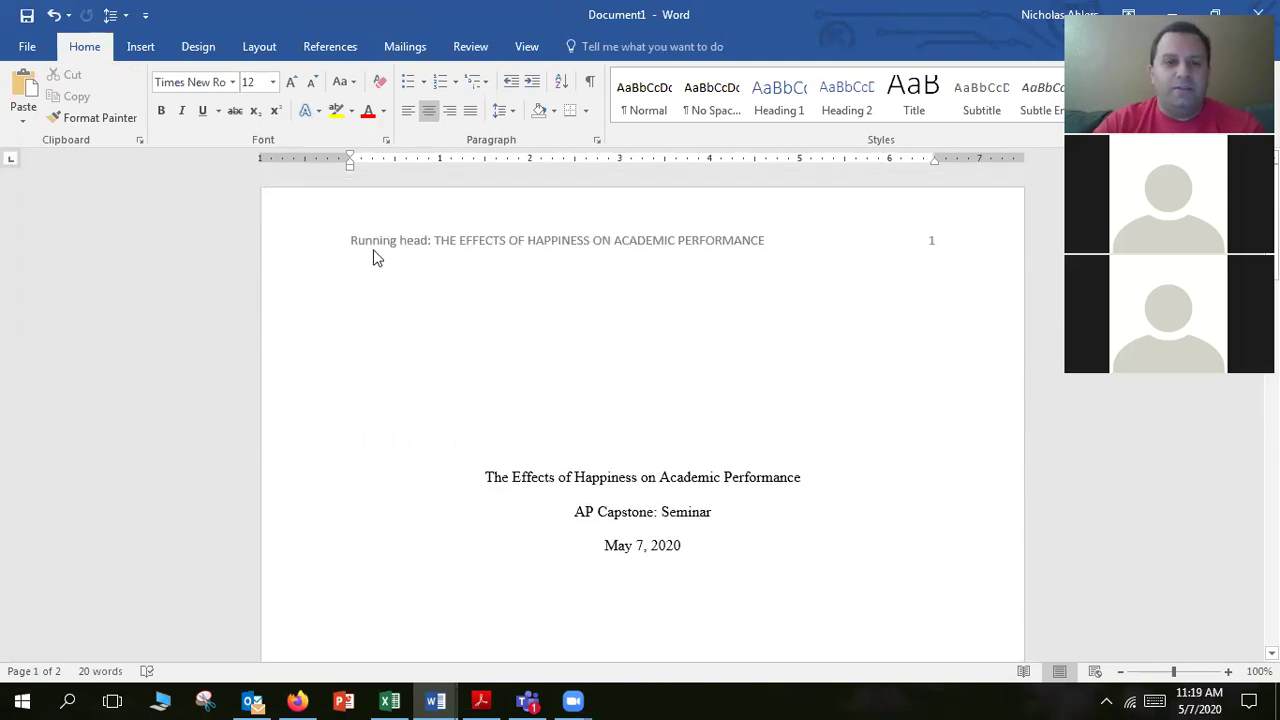
{"action": "scroll", "coordinate": [1003, 417], "scroll_direction": "down", "scroll_amount": 9}
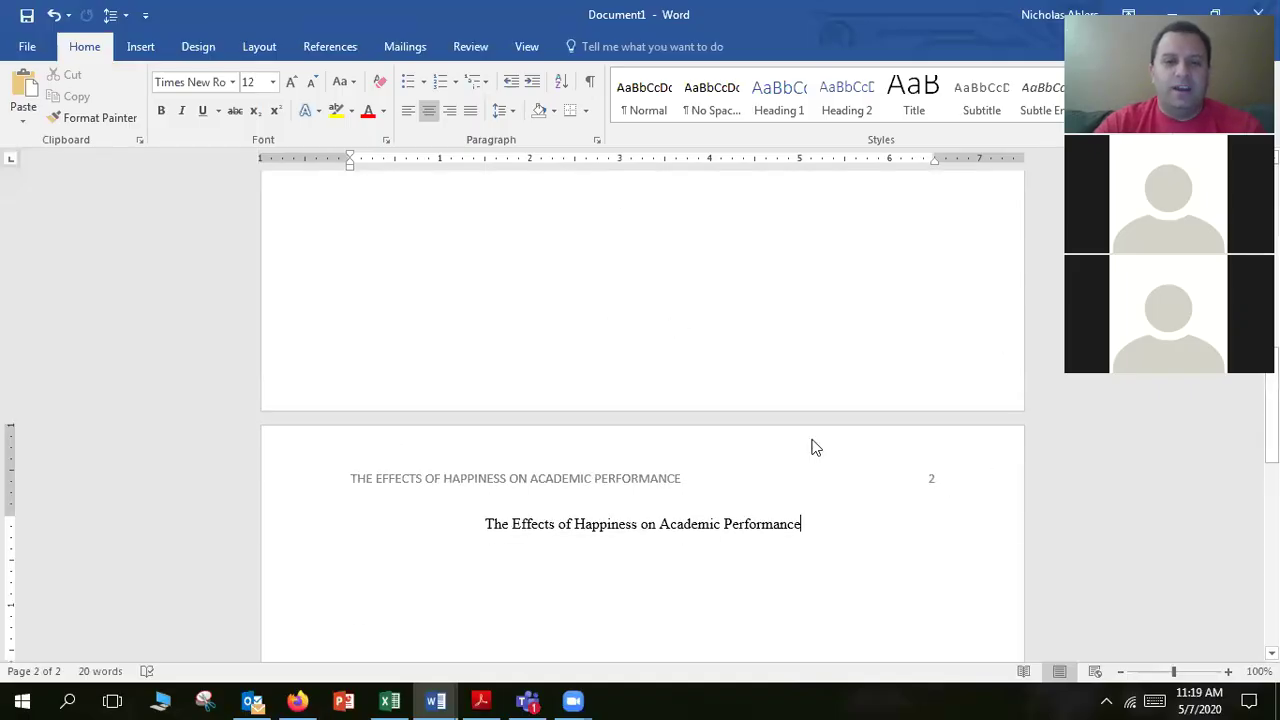
{"action": "scroll", "coordinate": [642, 366], "scroll_direction": "down", "scroll_amount": 5}
{"action": "scroll", "coordinate": [643, 365], "scroll_direction": "up", "scroll_amount": 5}
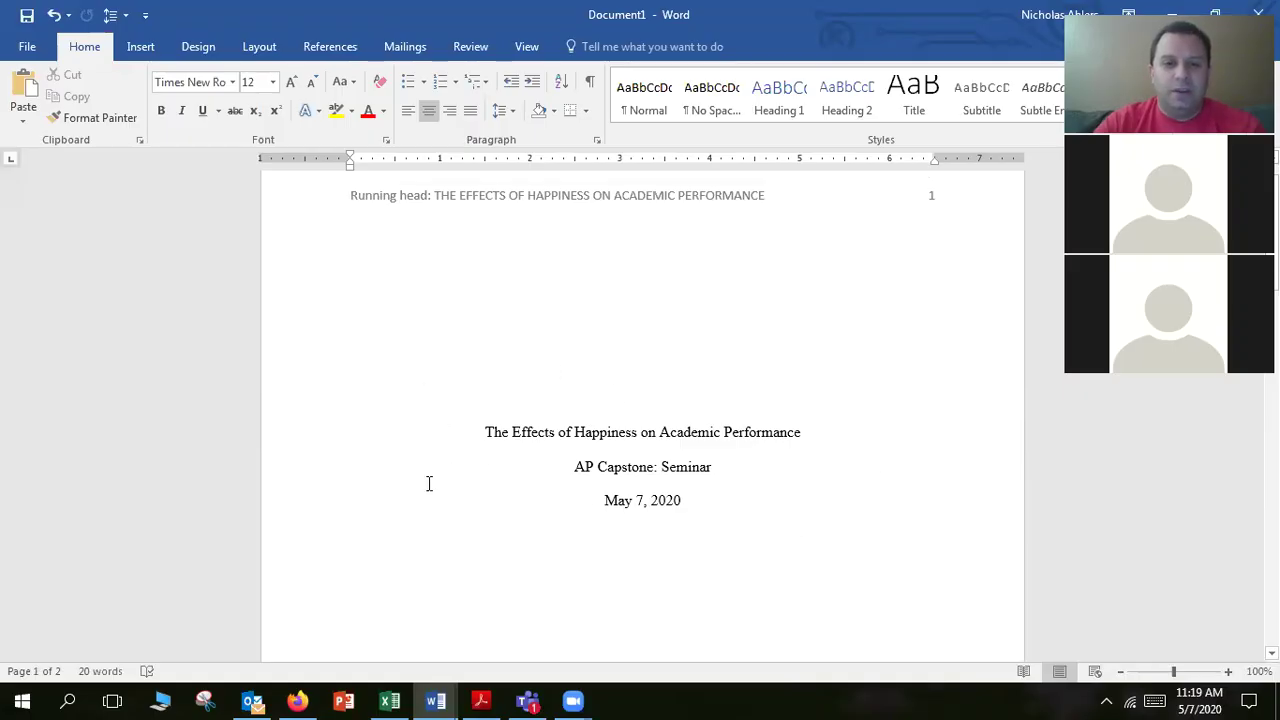
{"action": "left_click", "coordinate": [486, 433]}
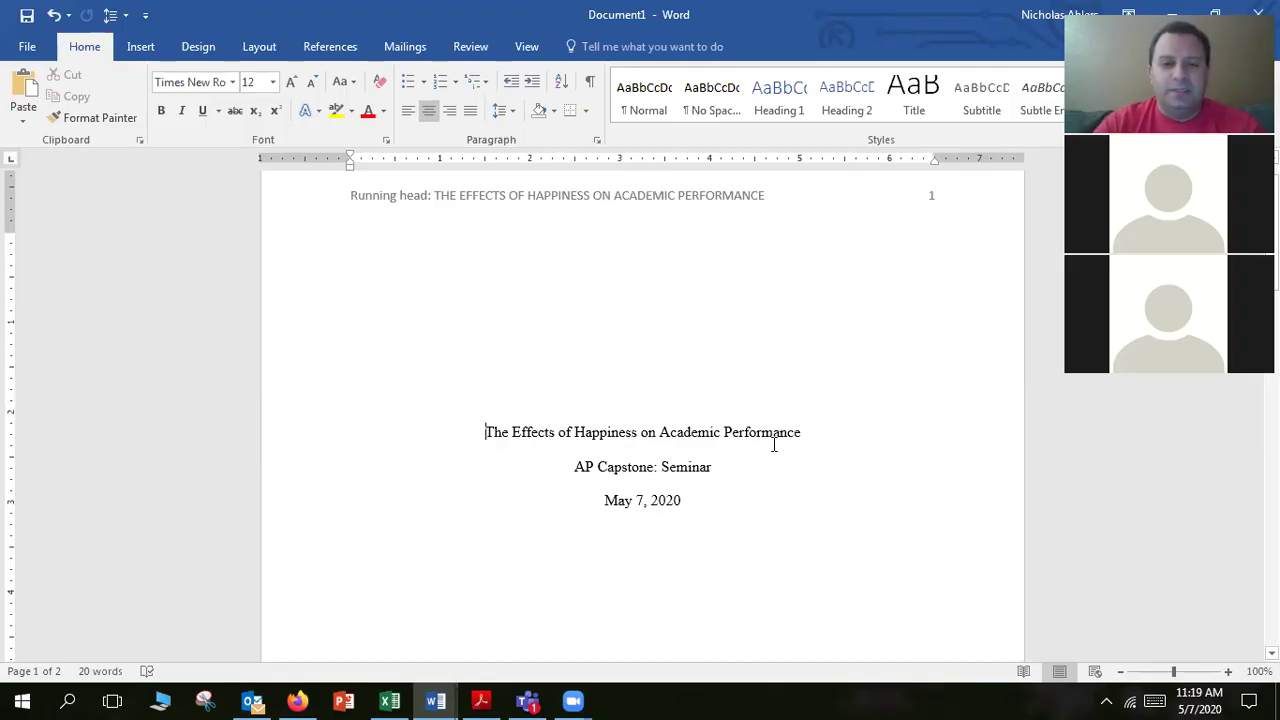
{"action": "scroll", "coordinate": [768, 434], "scroll_direction": "down", "scroll_amount": 3}
{"action": "scroll", "coordinate": [766, 434], "scroll_direction": "up", "scroll_amount": 2}
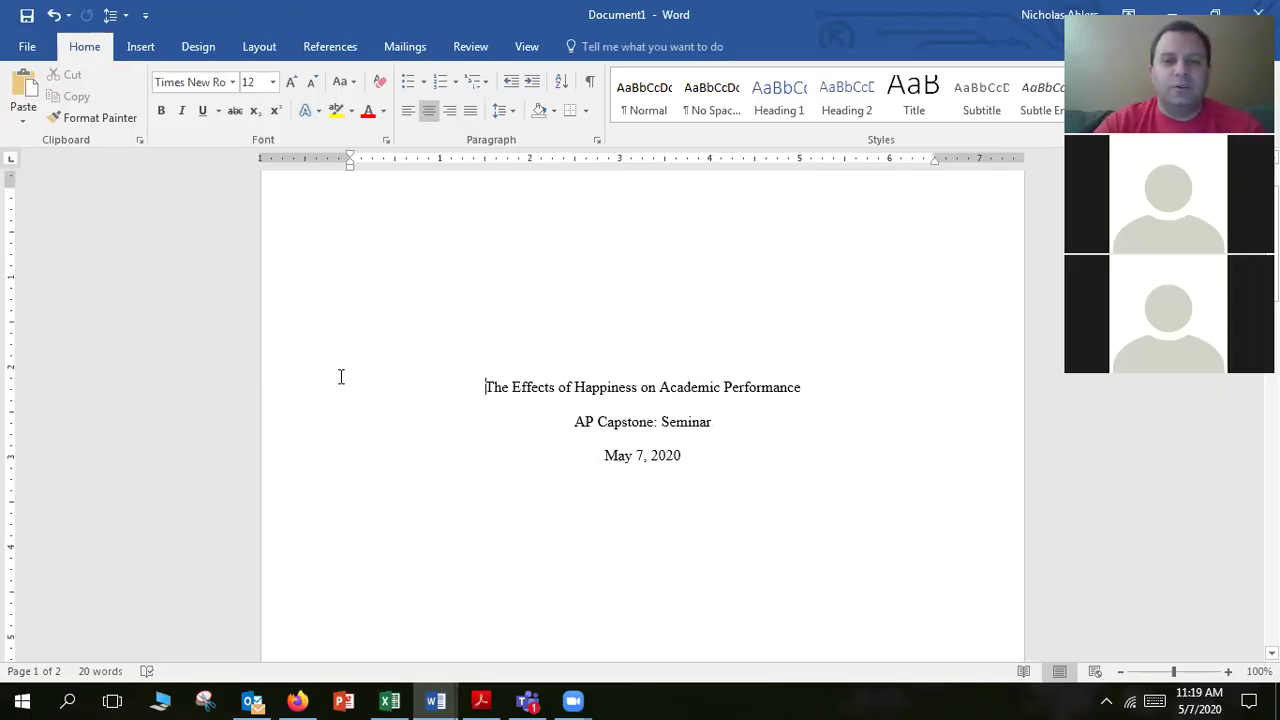
{"action": "scroll", "coordinate": [666, 355], "scroll_direction": "down", "scroll_amount": 15}
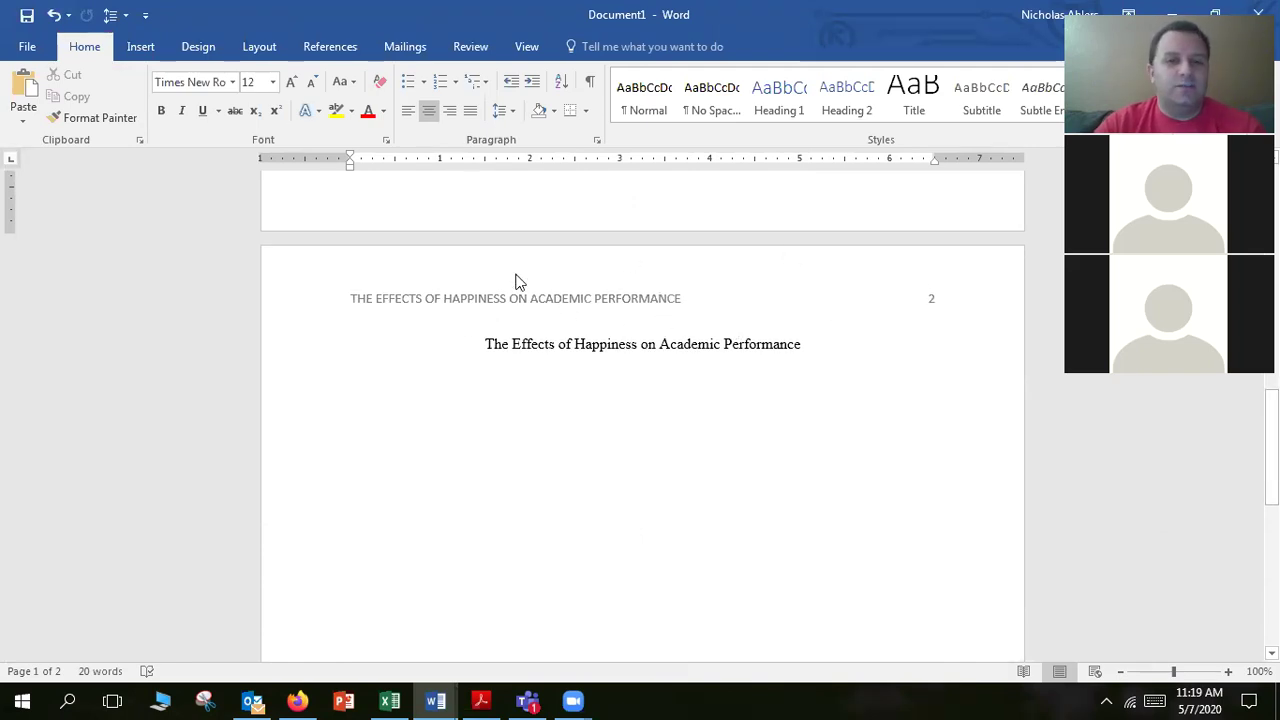
Step: Start a new left-aligned line with a first-line indent below the page 2 title
{"action": "left_click", "coordinate": [632, 345]}
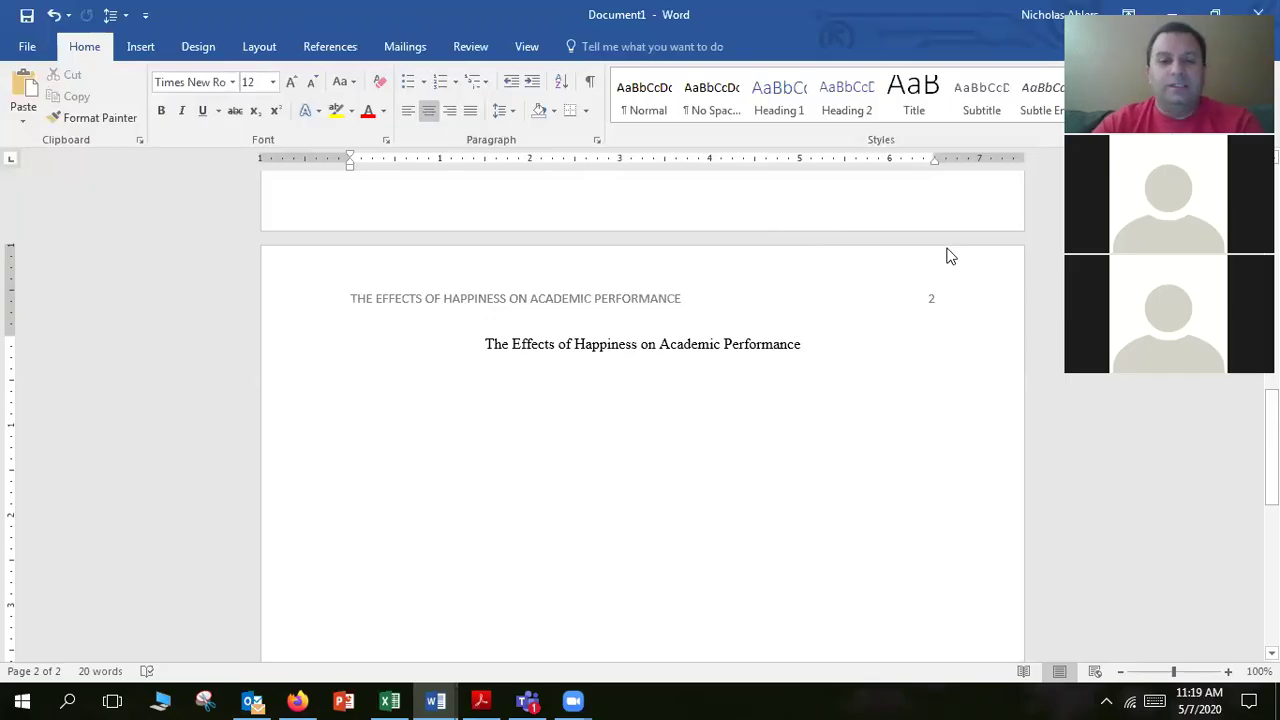
{"action": "key", "text": "Return"}
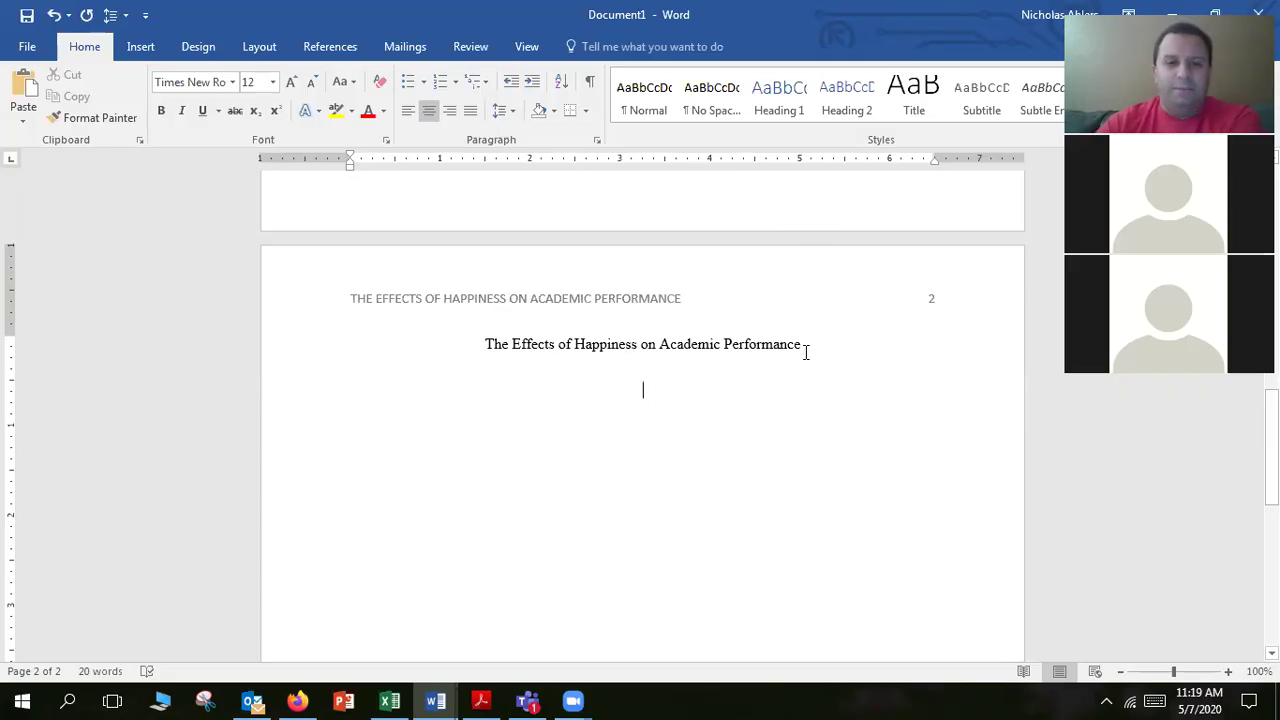
{"action": "left_click", "coordinate": [431, 115]}
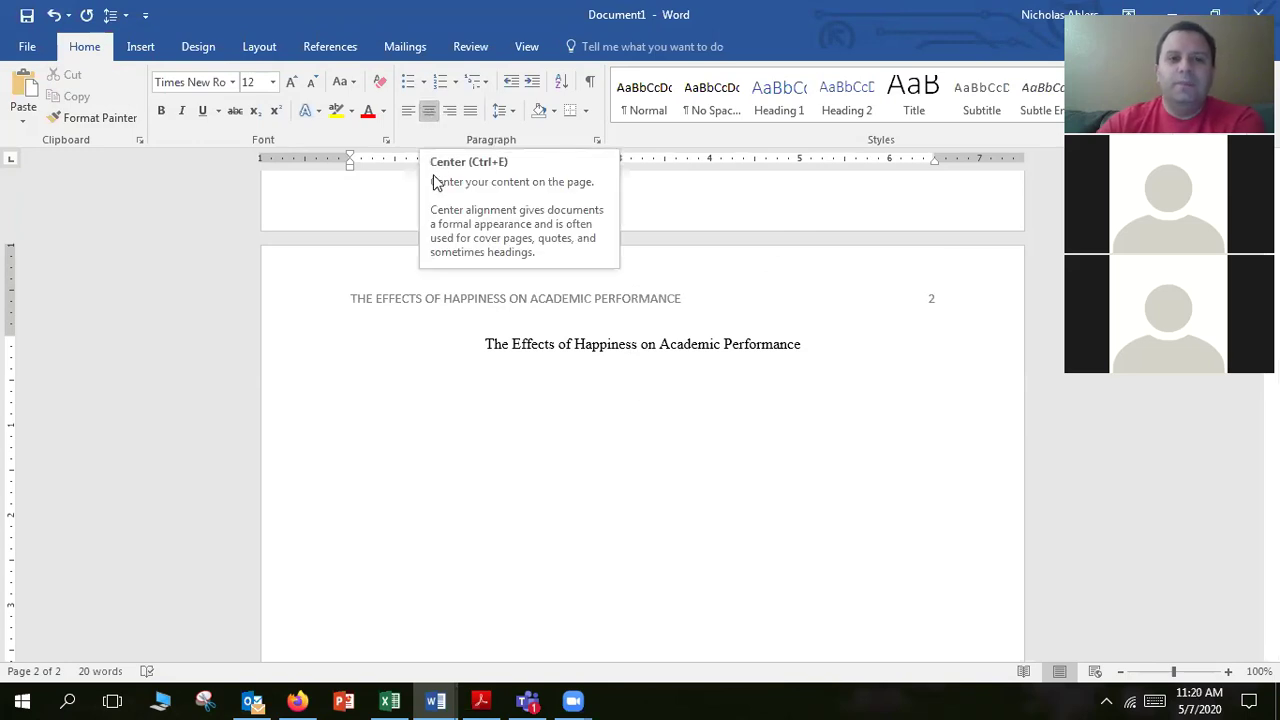
{"action": "left_click", "coordinate": [403, 112]}
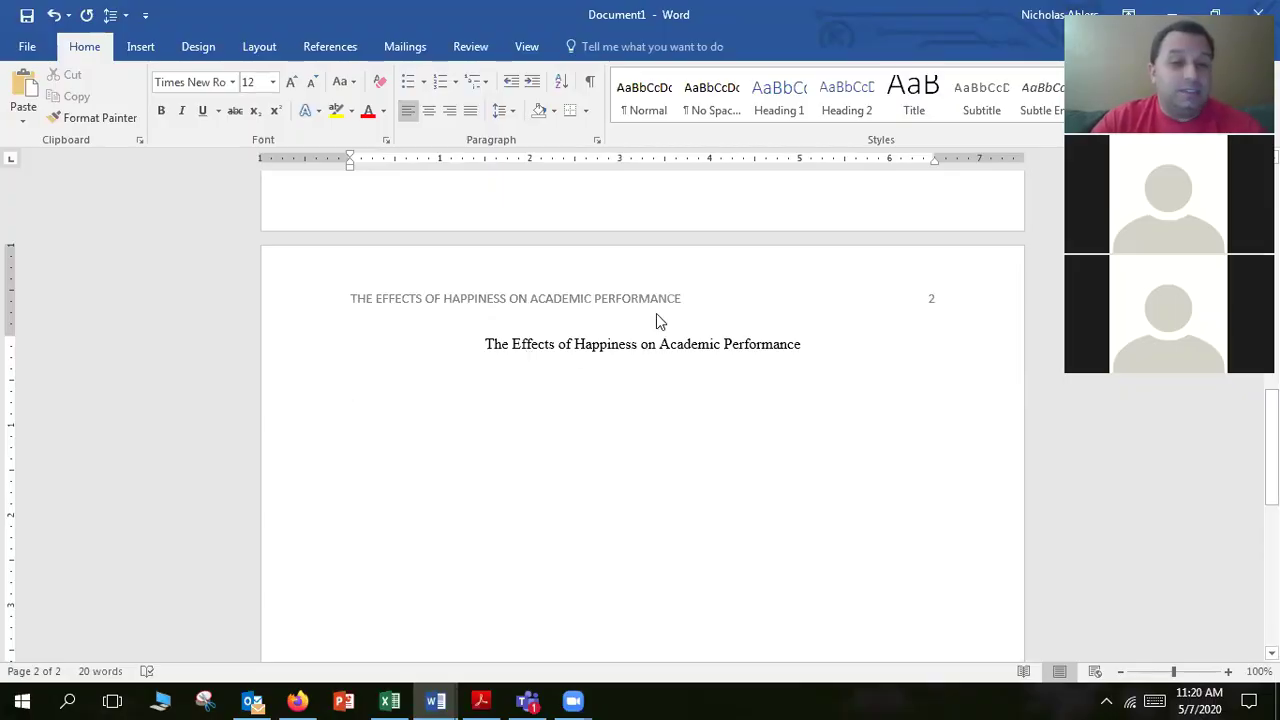
{"action": "key", "text": "Tab"}
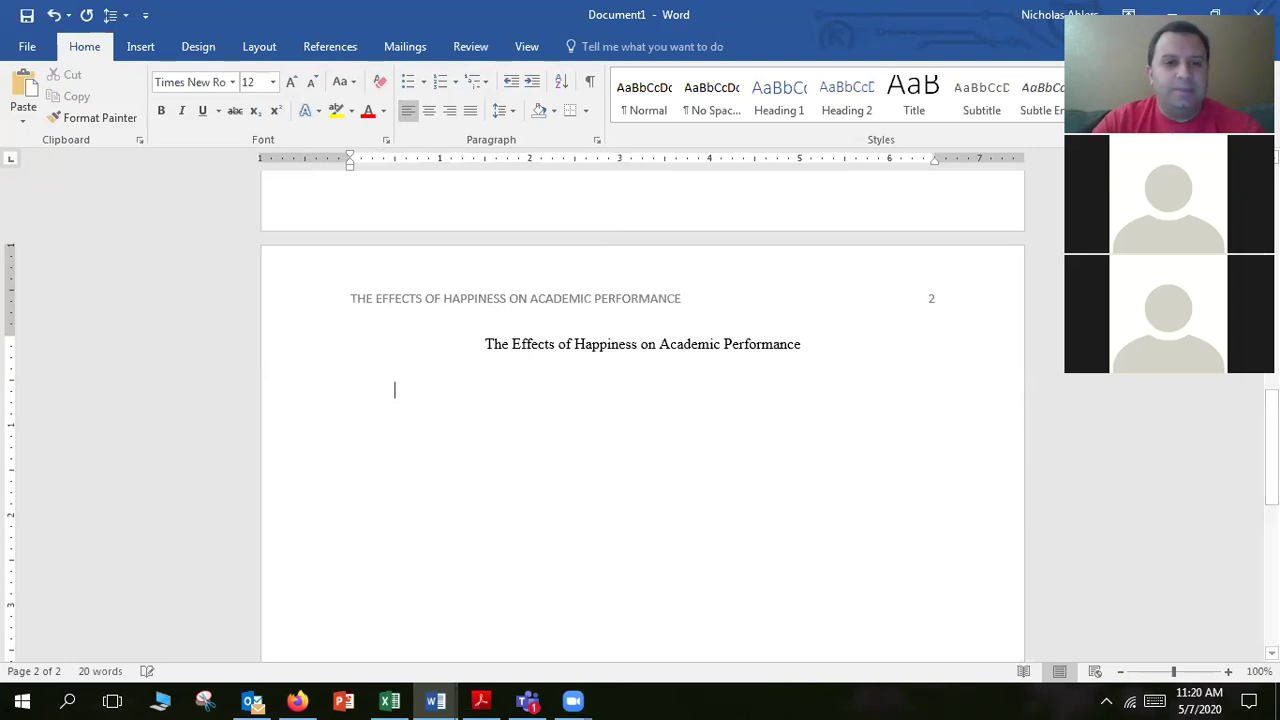
Step: Enter the paragraph "Begin with the introduction here. As I continue to type, when the text goes onto another line you will see that it does automatically."
{"action": "type", "text": "Begin with the introuc"}
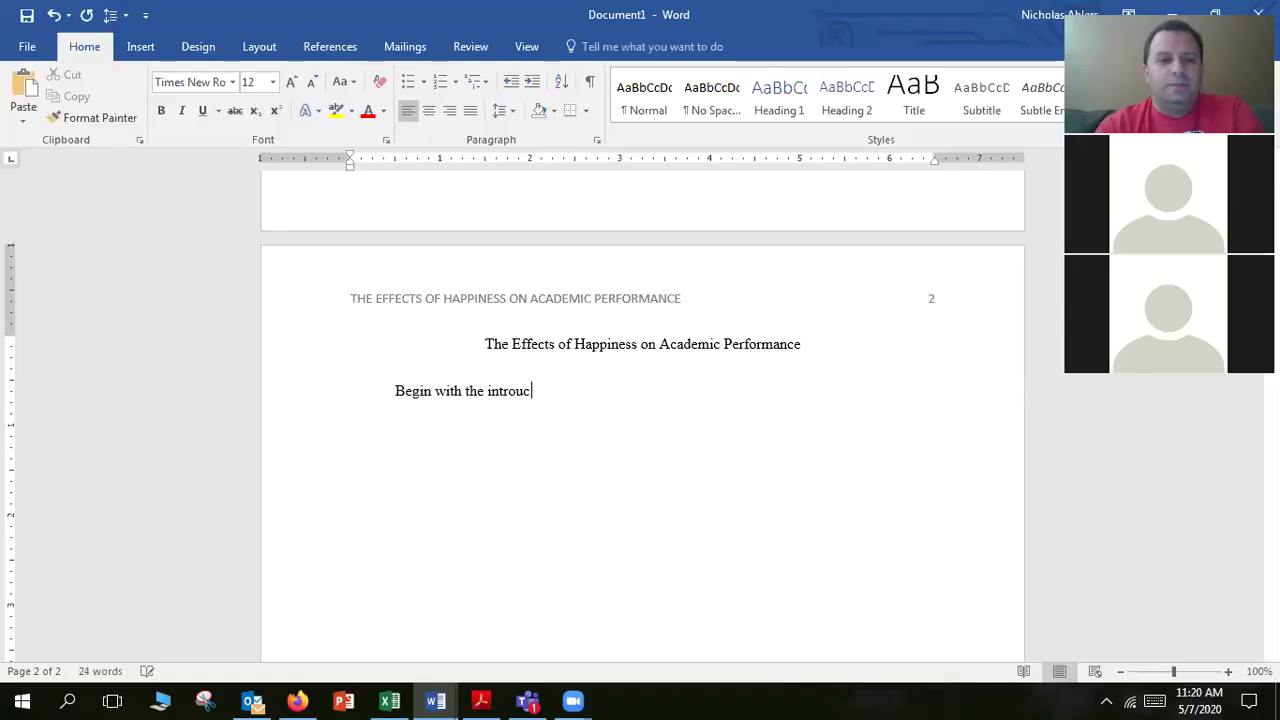
{"action": "type", "text": "duction here"}
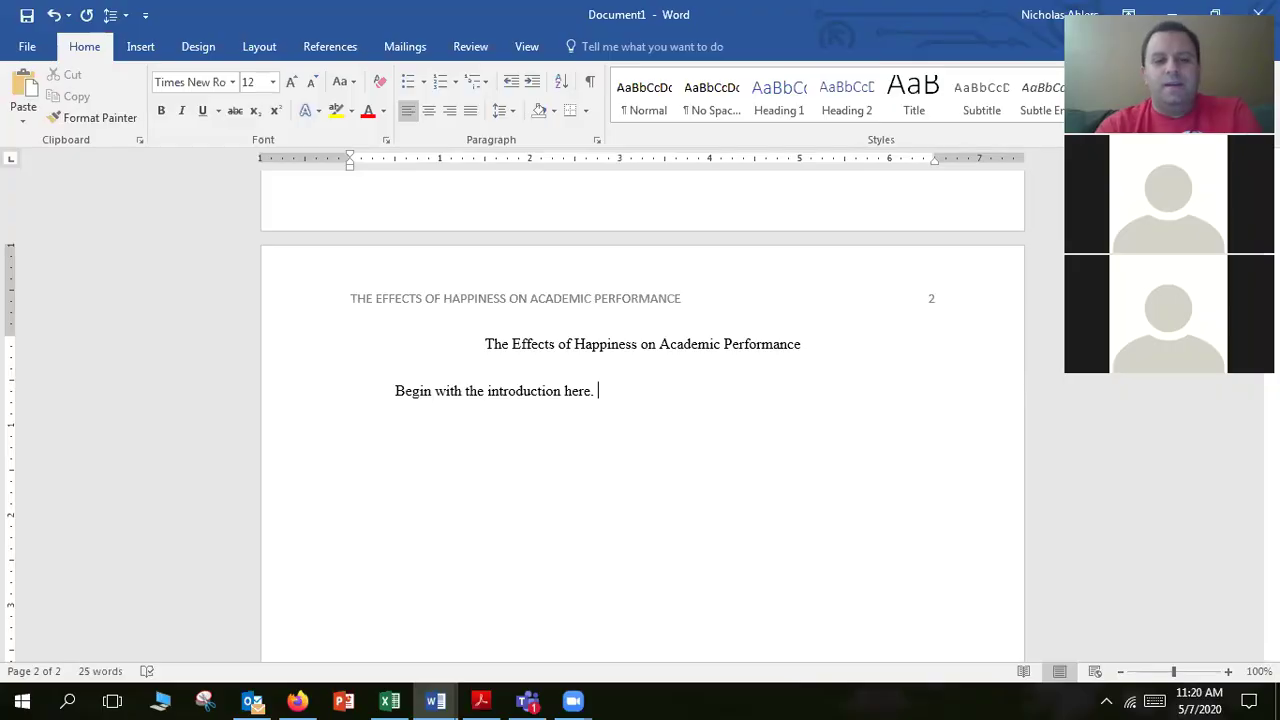
{"action": "type", "text": ". As I cont"}
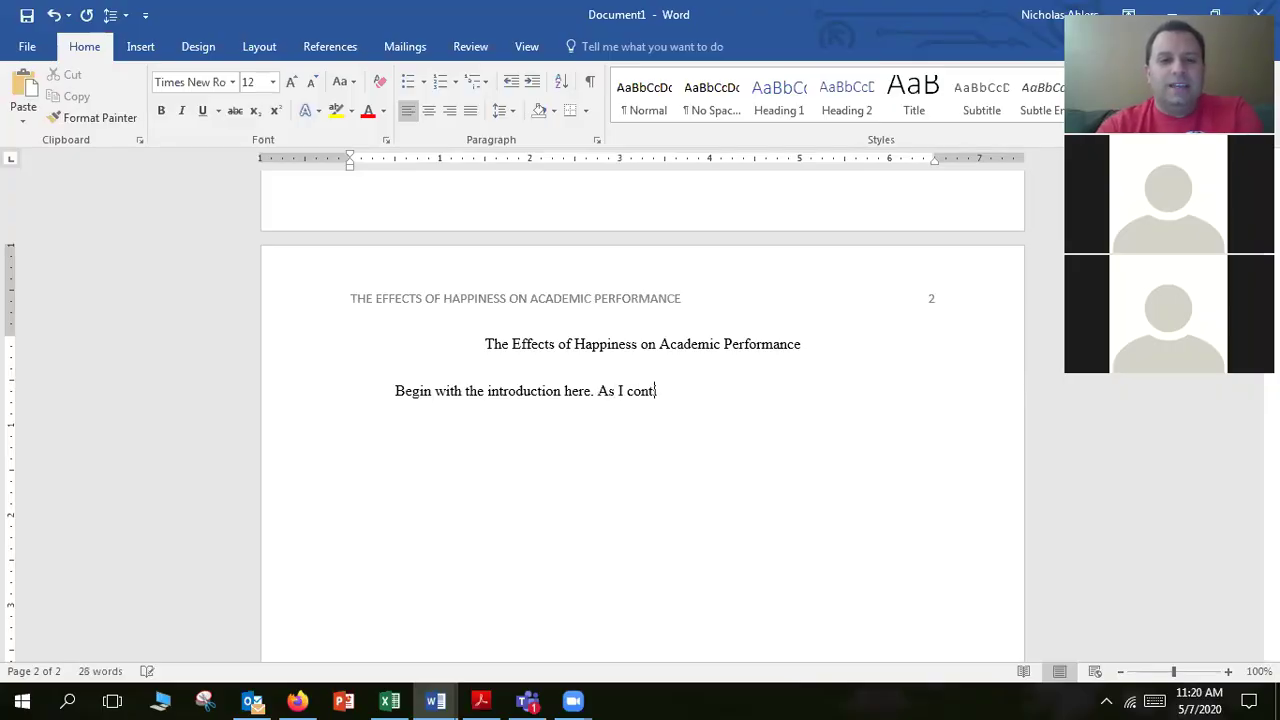
{"action": "type", "text": "inue to type, when the text go"}
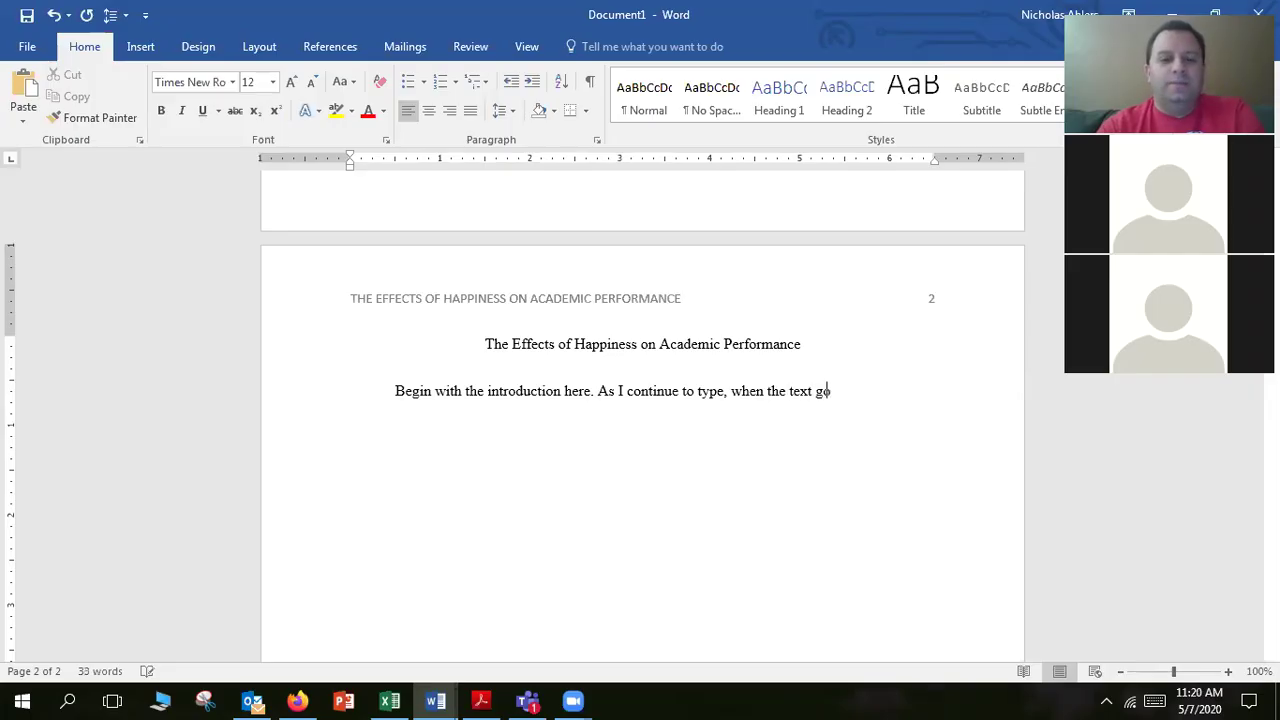
{"action": "type", "text": "es onto another line you"}
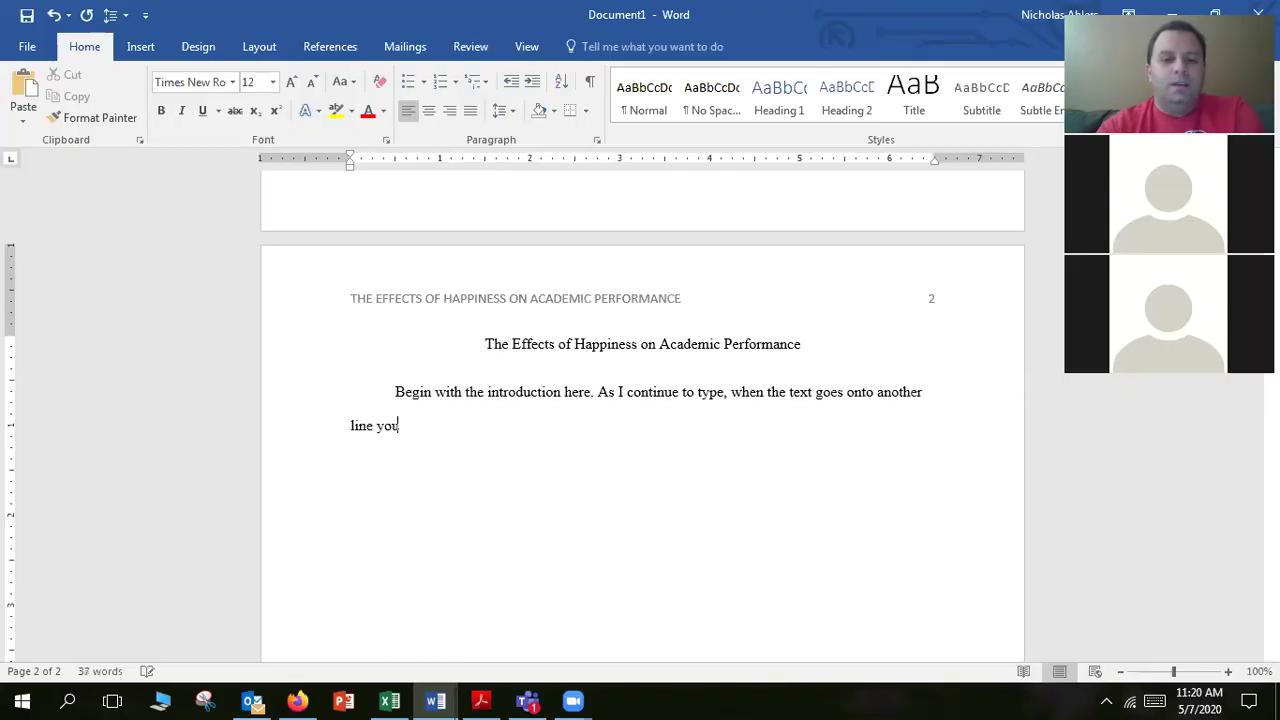
{"action": "type", "text": " will w"}
{"action": "key", "text": "BackSpace"}
{"action": "type", "text": "se"}
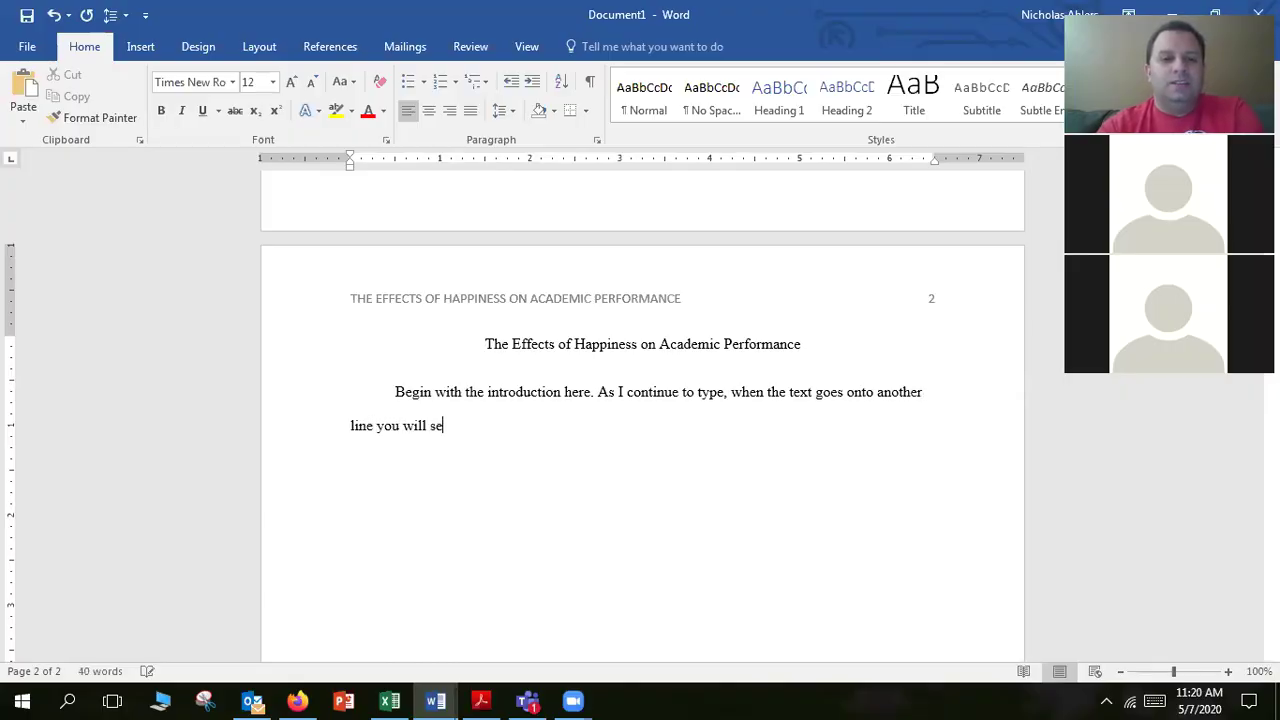
{"action": "type", "text": "e that it does automatically."}
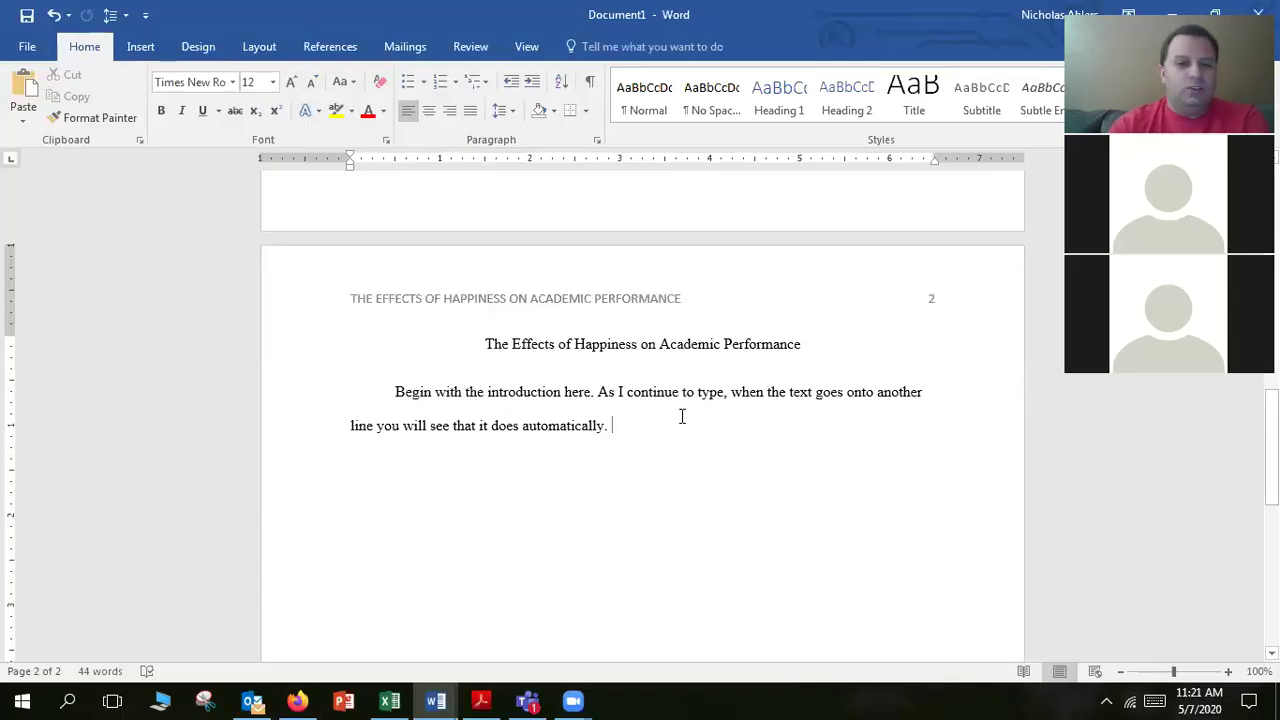
Step: Add a second indented paragraph reading "Second paragraph starts here." below the introduction
{"action": "key", "text": "Return"}
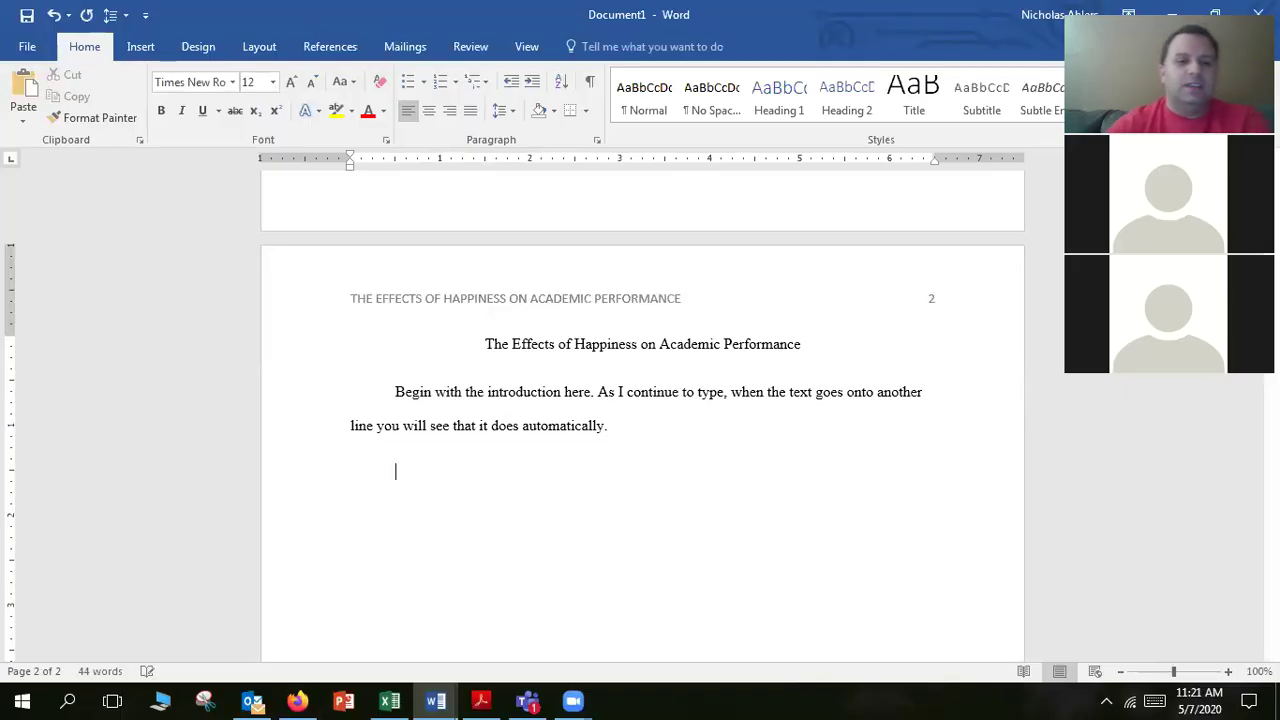
{"action": "type", "text": "Second para"}
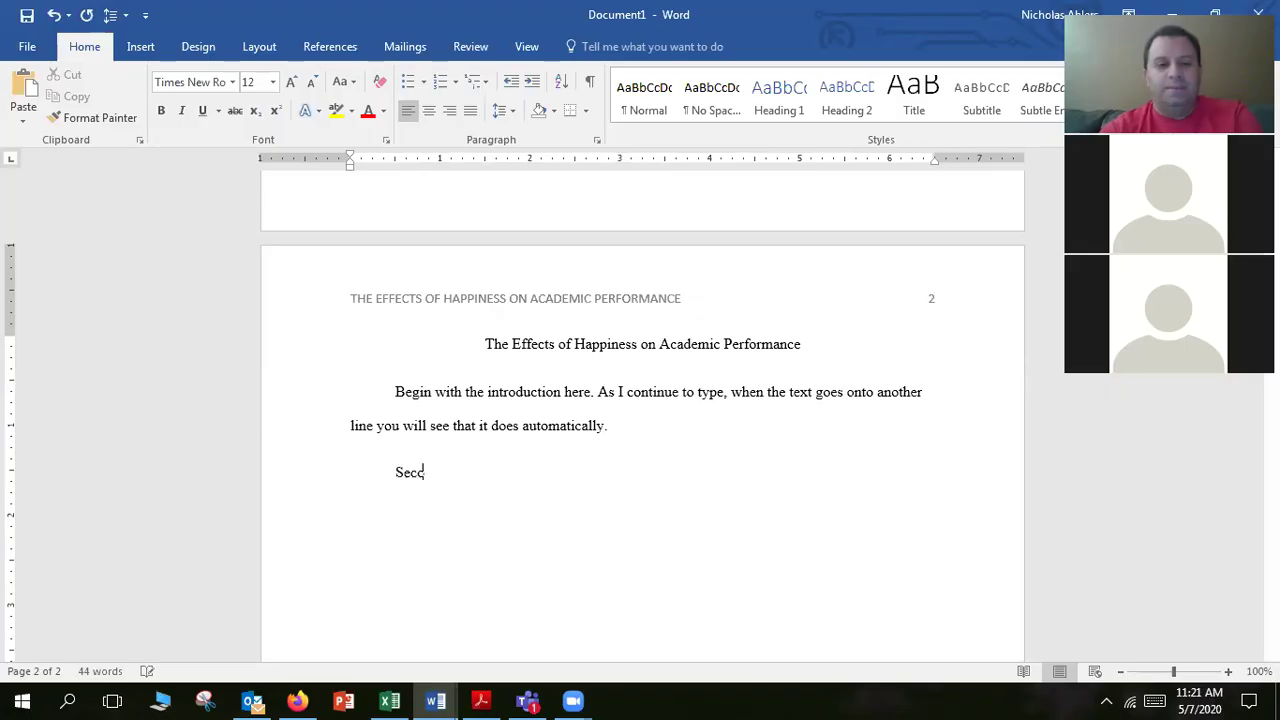
{"action": "type", "text": "graph"}
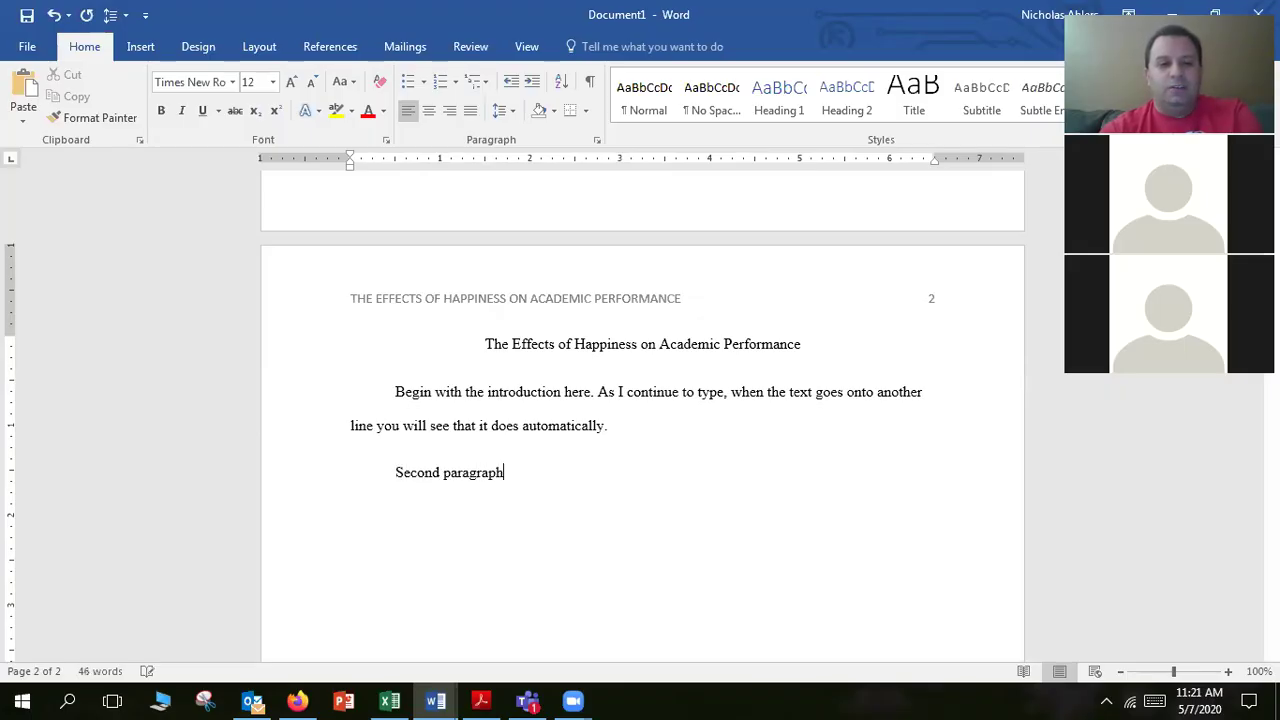
{"action": "type", "text": " starts here."}
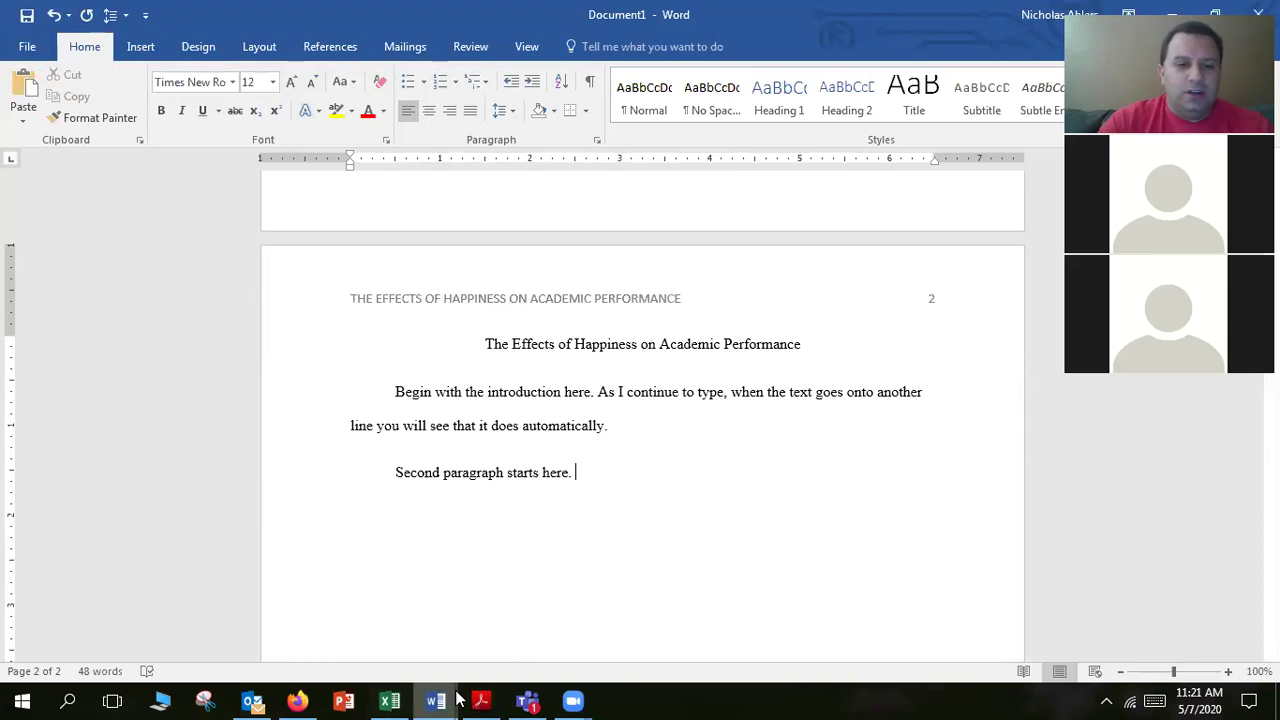
Step: Switch to the Responding to Student Harassment document and look through its pages for in-text citation examples
{"action": "mouse_move", "coordinate": [436, 698]}
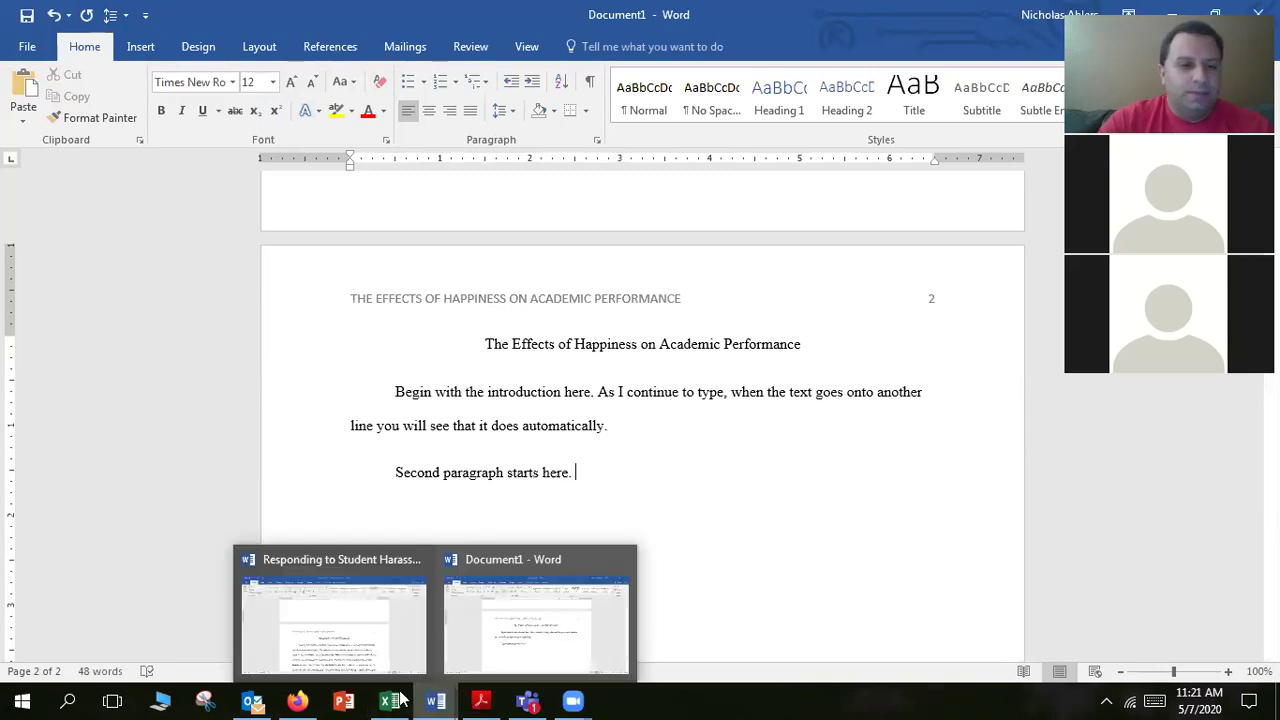
{"action": "left_click", "coordinate": [386, 655]}
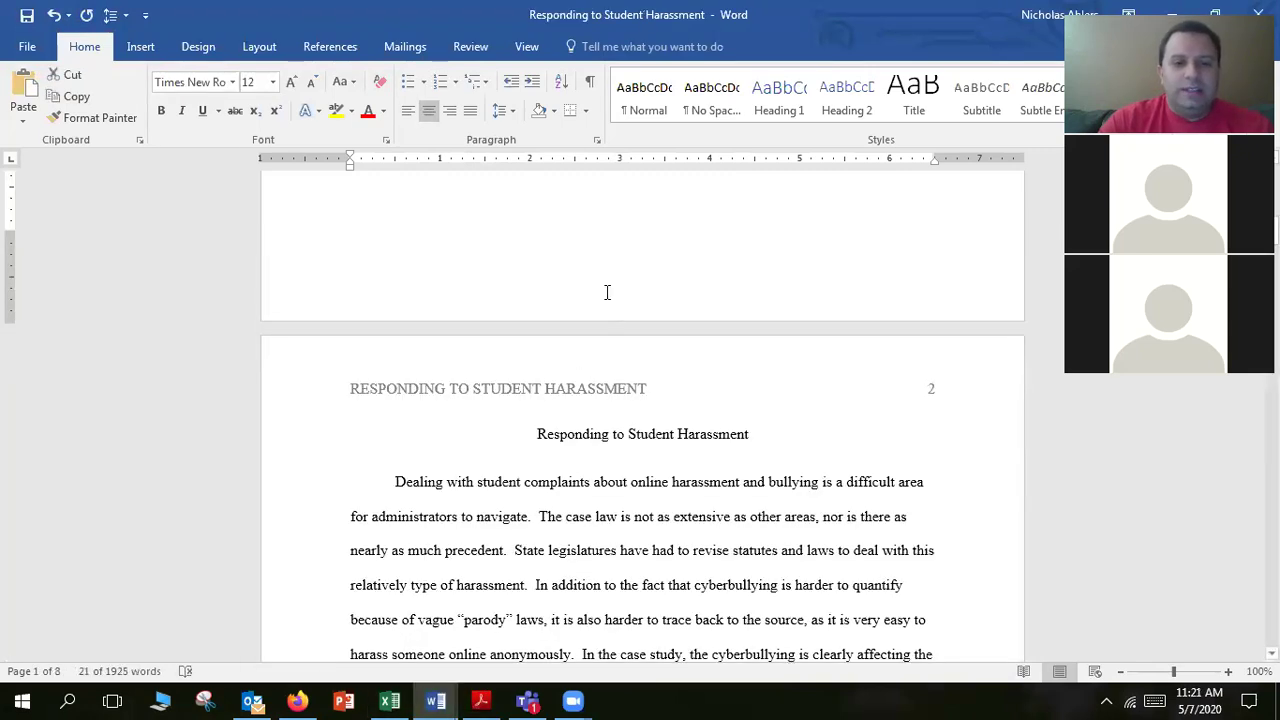
{"action": "scroll", "coordinate": [607, 292], "scroll_direction": "down", "scroll_amount": 8}
{"action": "scroll", "coordinate": [740, 424], "scroll_direction": "down", "scroll_amount": 12}
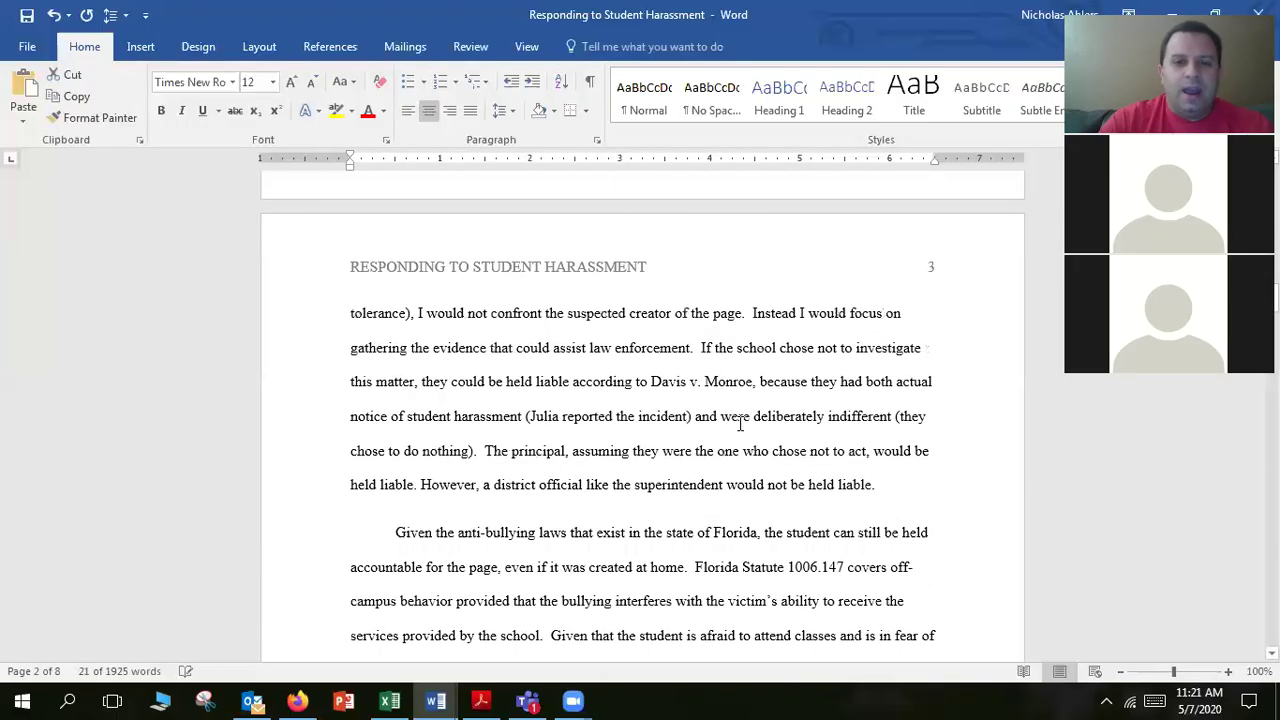
{"action": "scroll", "coordinate": [753, 405], "scroll_direction": "down", "scroll_amount": 5}
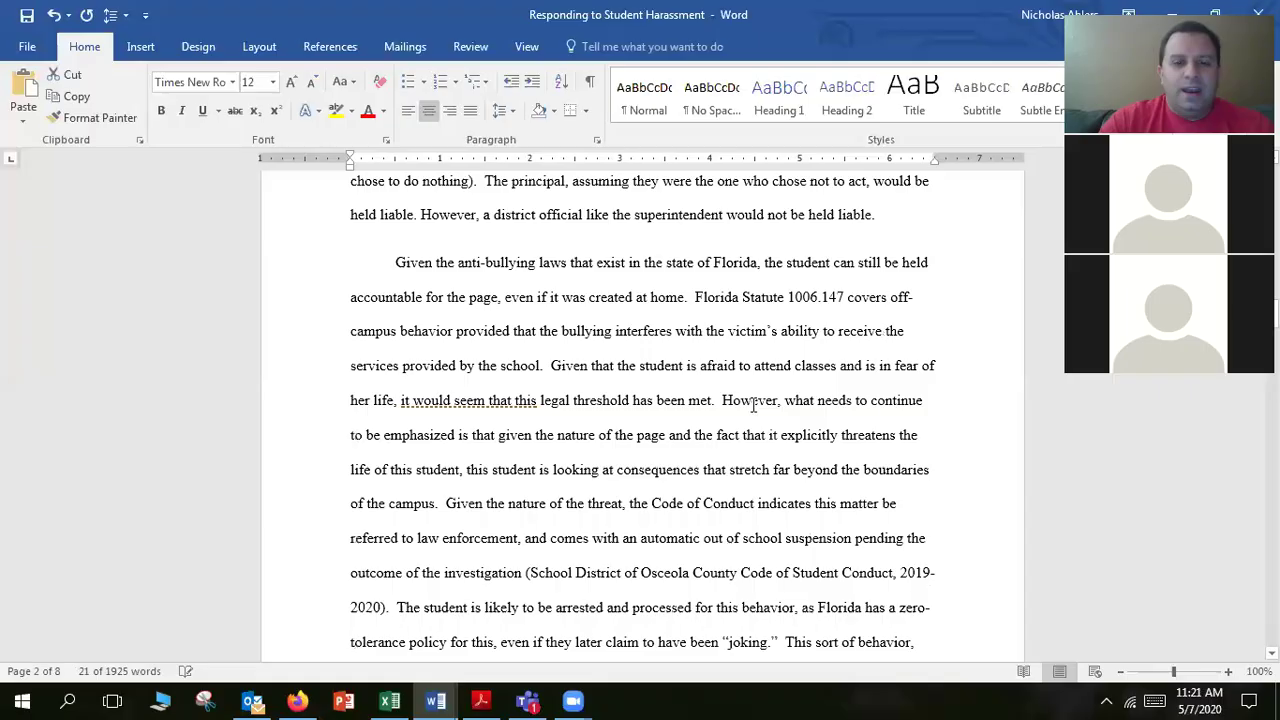
{"action": "scroll", "coordinate": [753, 405], "scroll_direction": "down", "scroll_amount": 12}
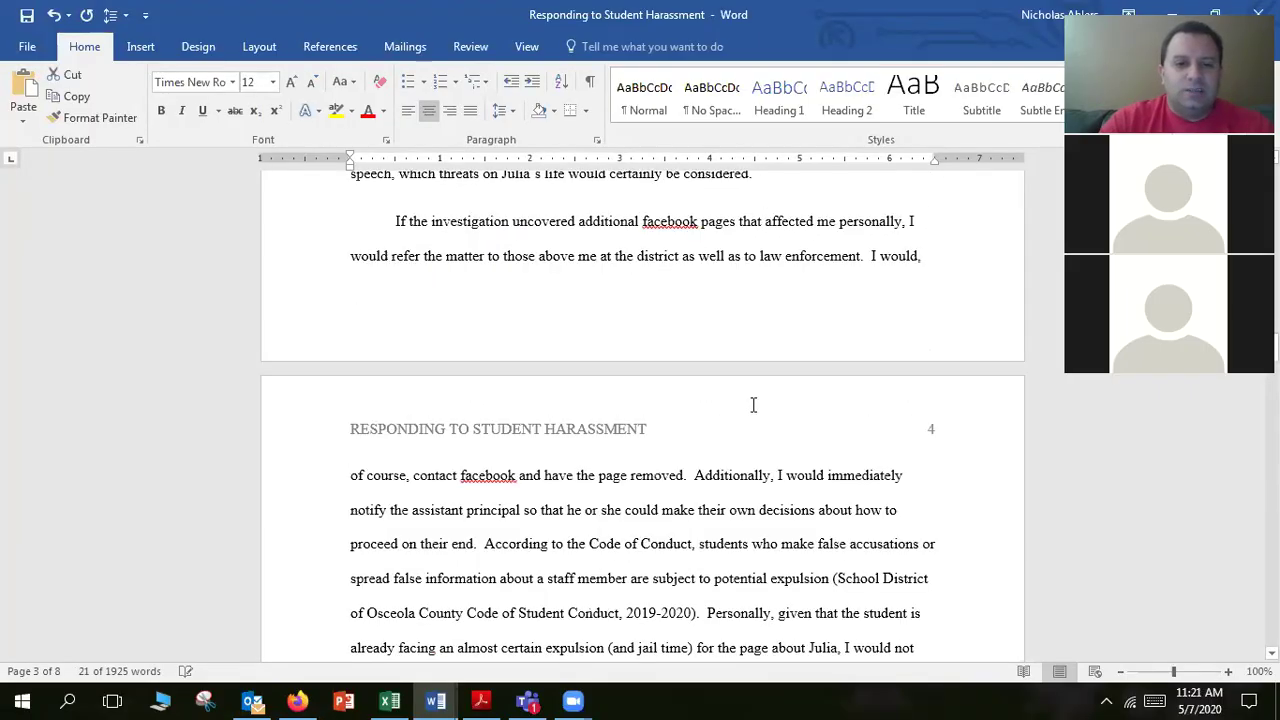
{"action": "scroll", "coordinate": [753, 405], "scroll_direction": "down", "scroll_amount": 8}
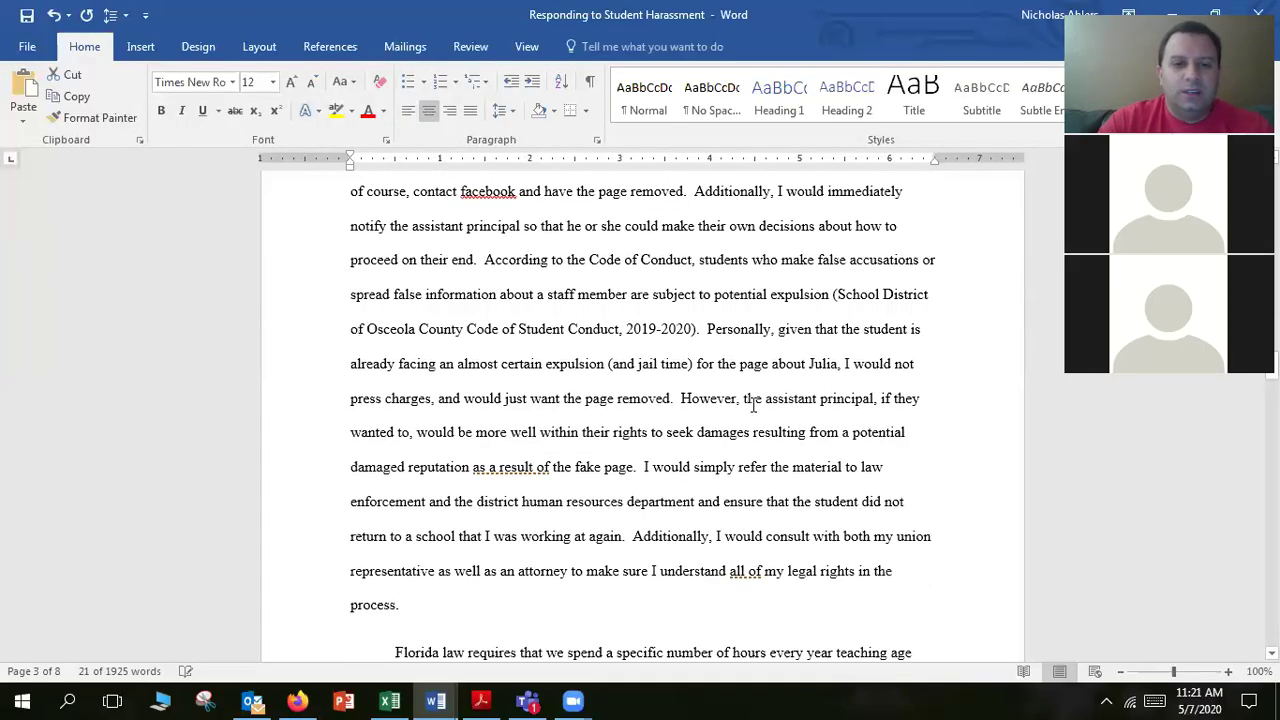
{"action": "scroll", "coordinate": [753, 415], "scroll_direction": "down", "scroll_amount": 12}
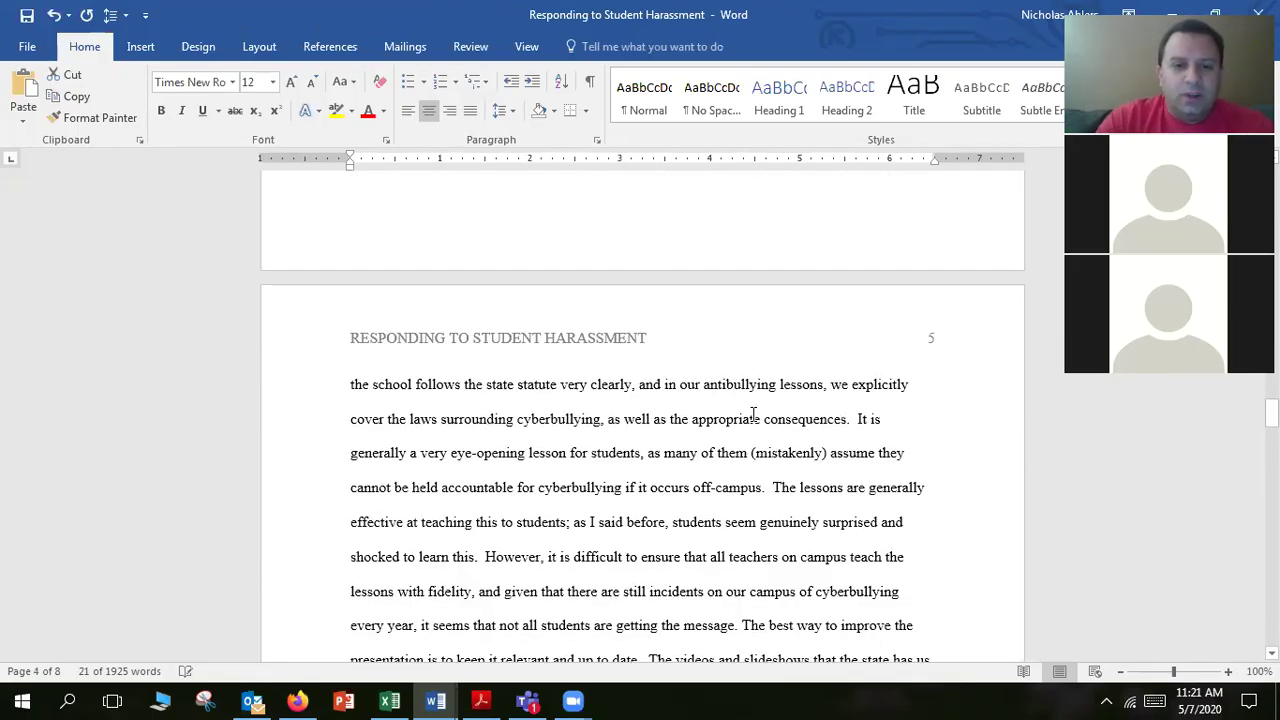
{"action": "scroll", "coordinate": [753, 415], "scroll_direction": "down", "scroll_amount": 15}
{"action": "scroll", "coordinate": [753, 414], "scroll_direction": "down", "scroll_amount": 16}
{"action": "scroll", "coordinate": [753, 415], "scroll_direction": "down", "scroll_amount": 9}
Step: Go back to the paragraph beginning "Florida law requires" and examine the sentence before its statute citation
{"action": "scroll", "coordinate": [753, 415], "scroll_direction": "up", "scroll_amount": 12}
{"action": "scroll", "coordinate": [753, 414], "scroll_direction": "up", "scroll_amount": 20}
{"action": "scroll", "coordinate": [753, 414], "scroll_direction": "up", "scroll_amount": 10}
{"action": "scroll", "coordinate": [753, 414], "scroll_direction": "up", "scroll_amount": 2}
{"action": "scroll", "coordinate": [753, 414], "scroll_direction": "down", "scroll_amount": 3}
{"action": "left_click_drag", "start_coordinate": [885, 418], "coordinate": [456, 428]}
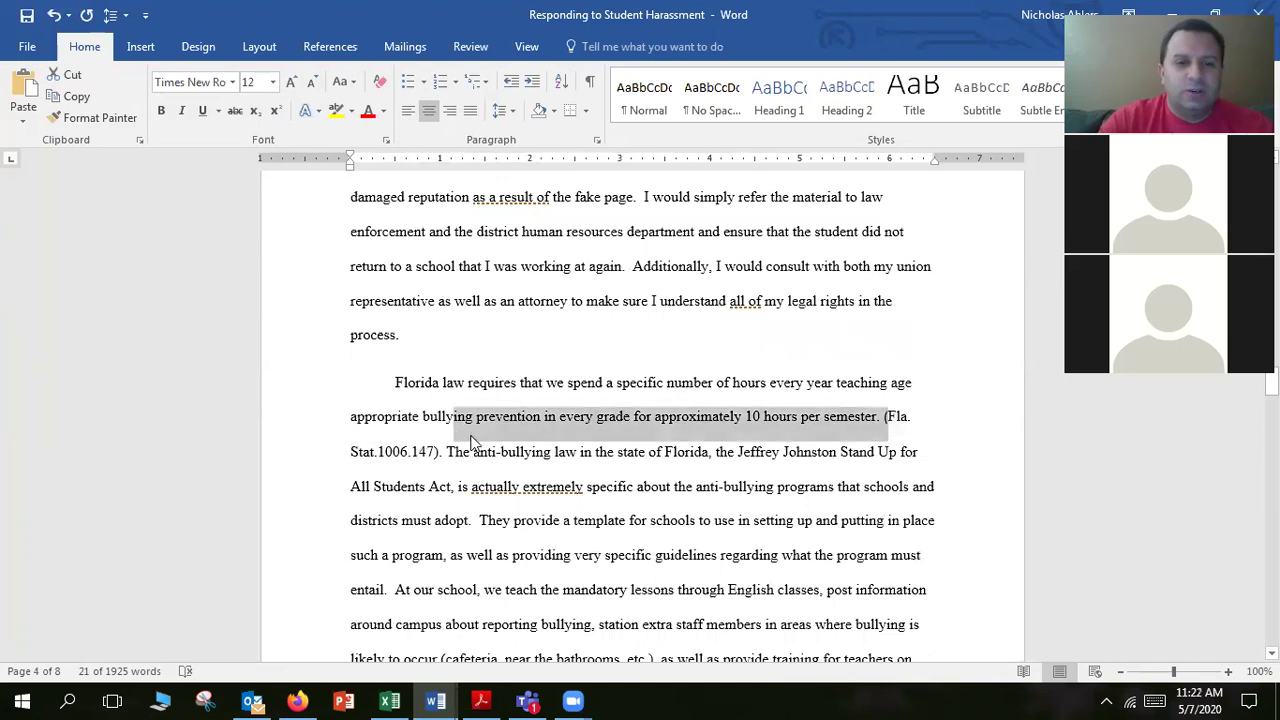
{"action": "left_click", "coordinate": [592, 495]}
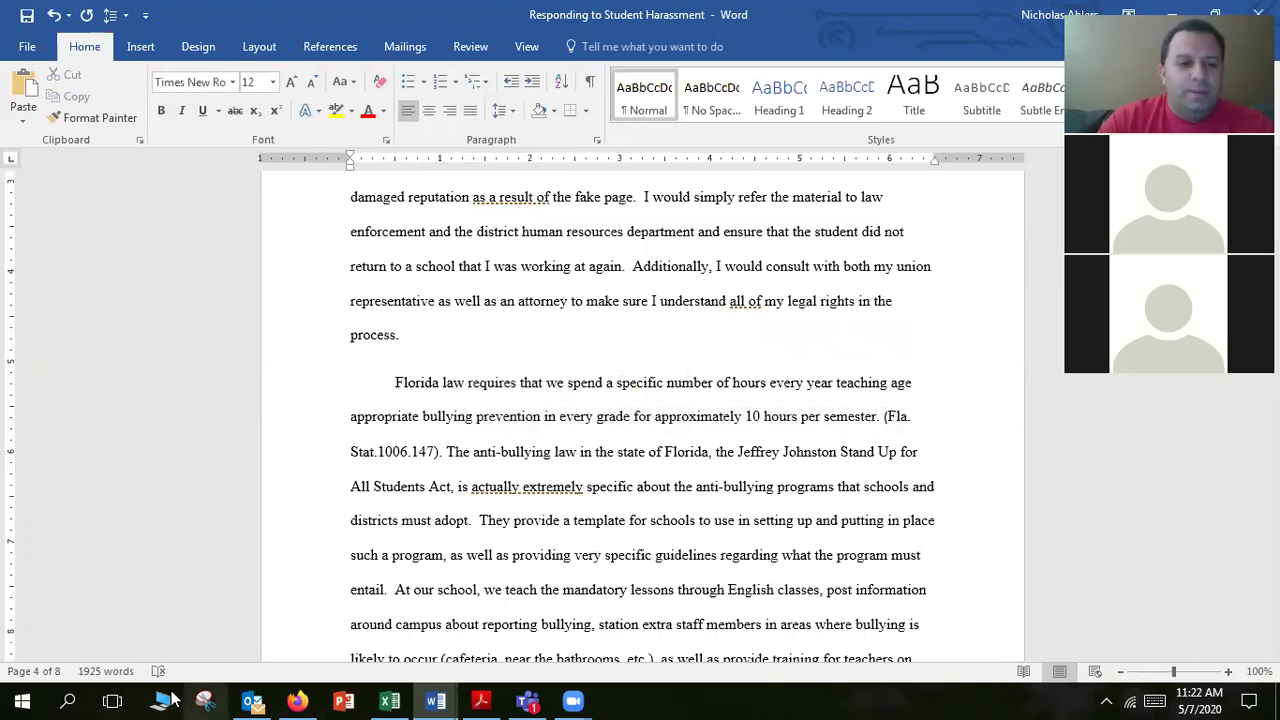
Step: Open the Action Research document from the Research Methods folder inside the desktop's ACE folder
{"action": "left_click", "coordinate": [162, 700]}
{"action": "double_click", "coordinate": [310, 235]}
{"action": "double_click", "coordinate": [322, 235]}
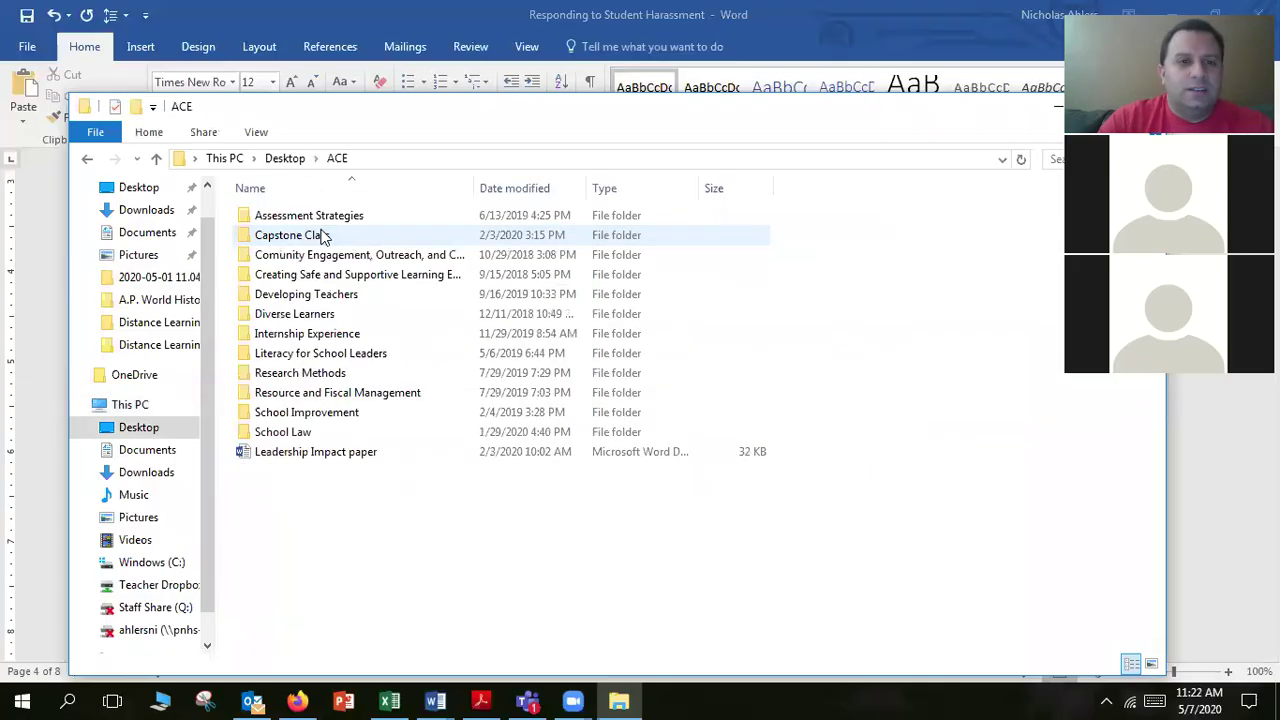
{"action": "left_click", "coordinate": [313, 377]}
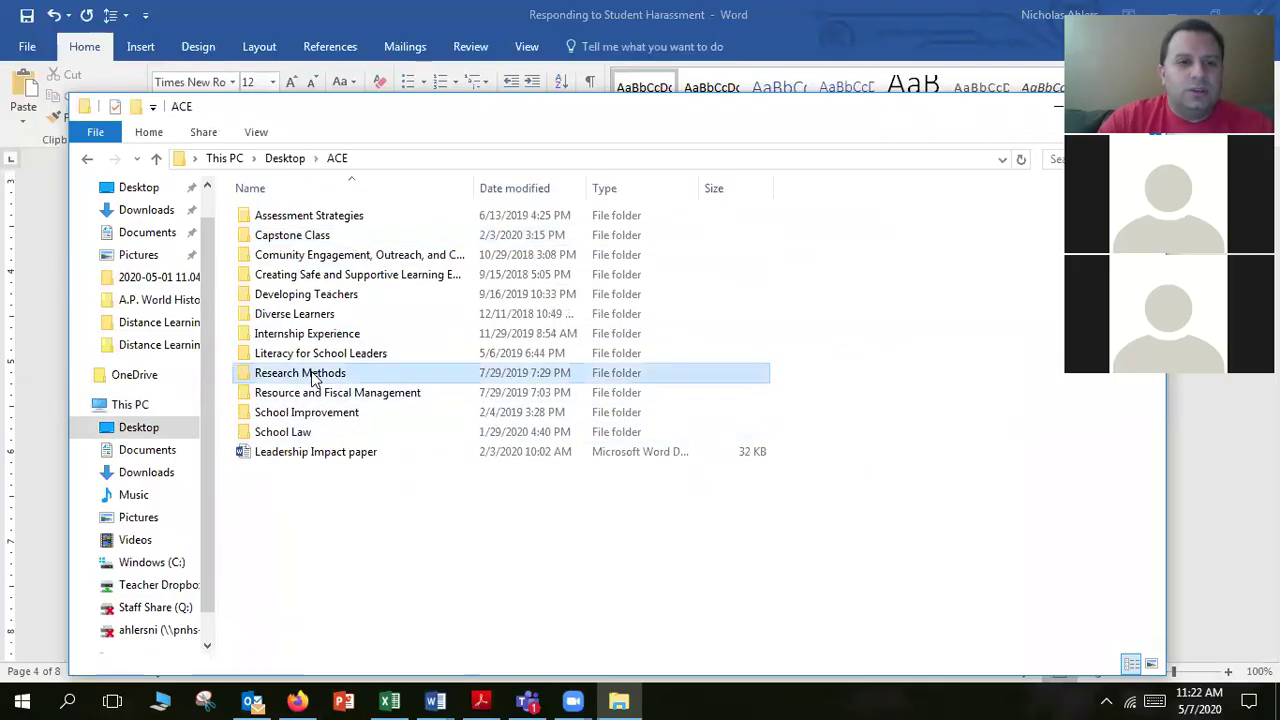
{"action": "double_click", "coordinate": [313, 377]}
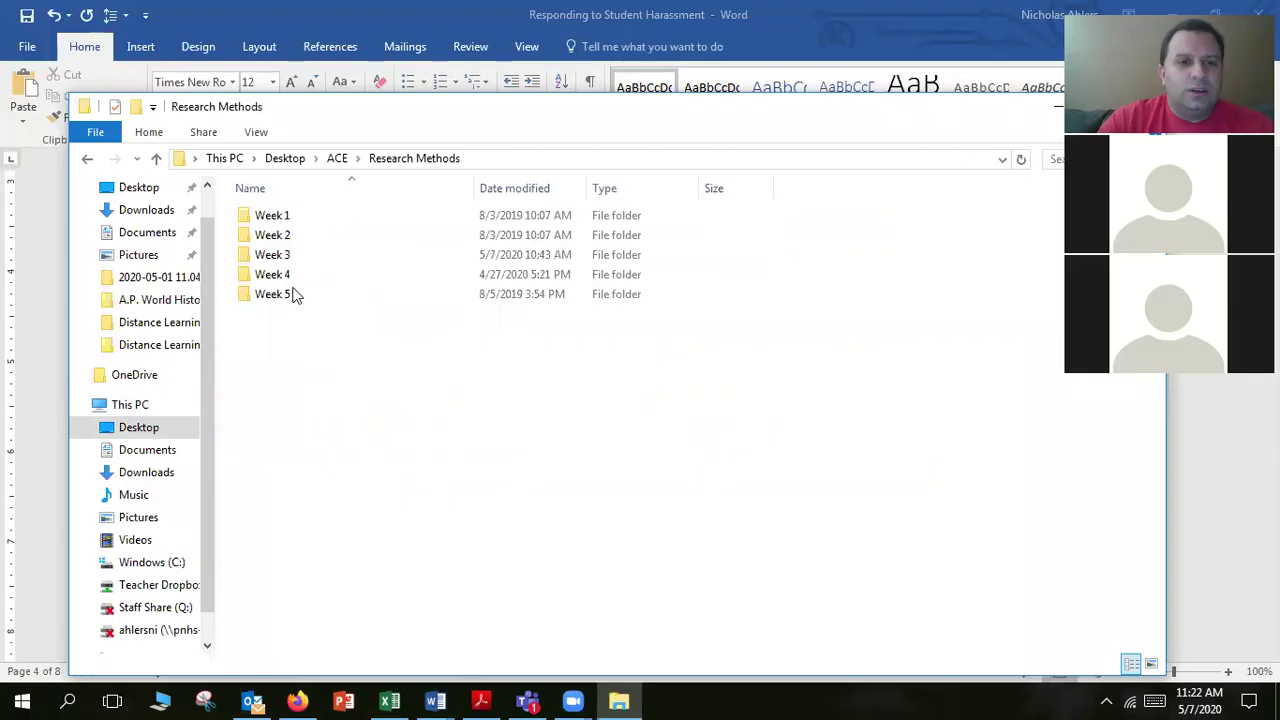
{"action": "double_click", "coordinate": [288, 215]}
{"action": "double_click", "coordinate": [300, 216]}
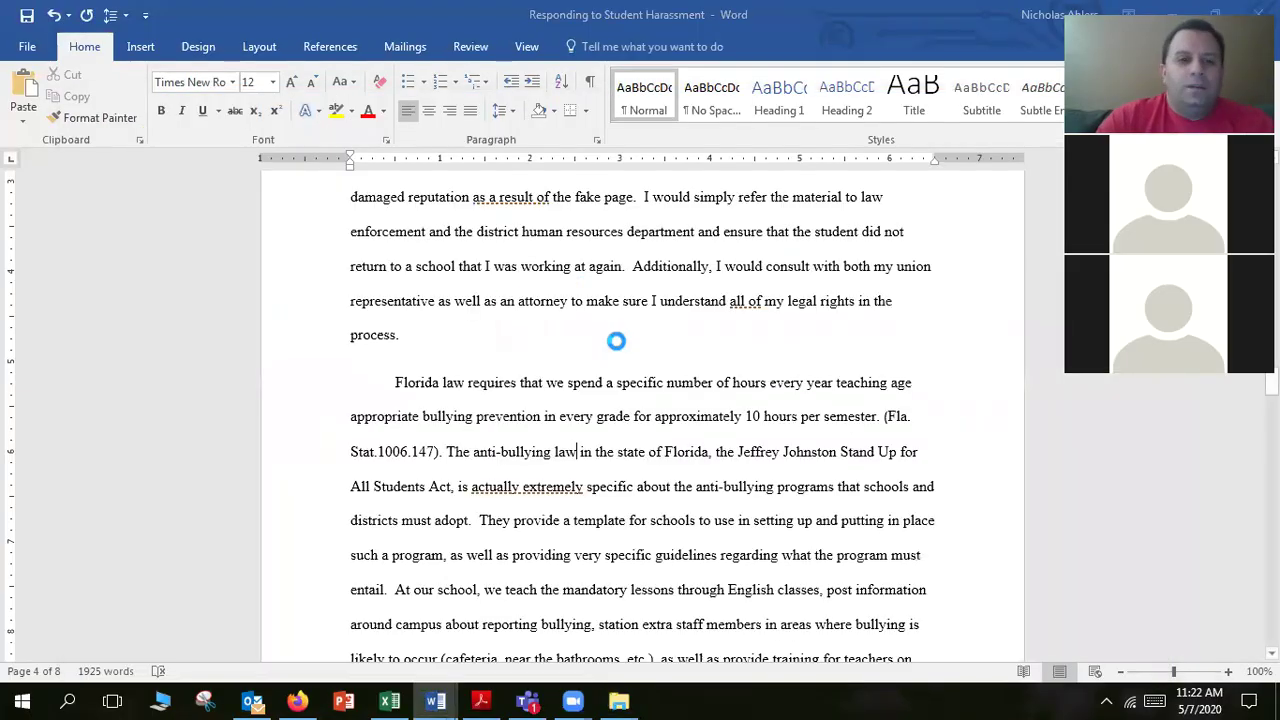
Step: Copy the first sentence under Source 1 in Action Research, with its citation, to the end of Document1's second paragraph
{"action": "scroll", "coordinate": [611, 488], "scroll_direction": "down", "scroll_amount": 5}
{"action": "scroll", "coordinate": [611, 488], "scroll_direction": "down", "scroll_amount": 5}
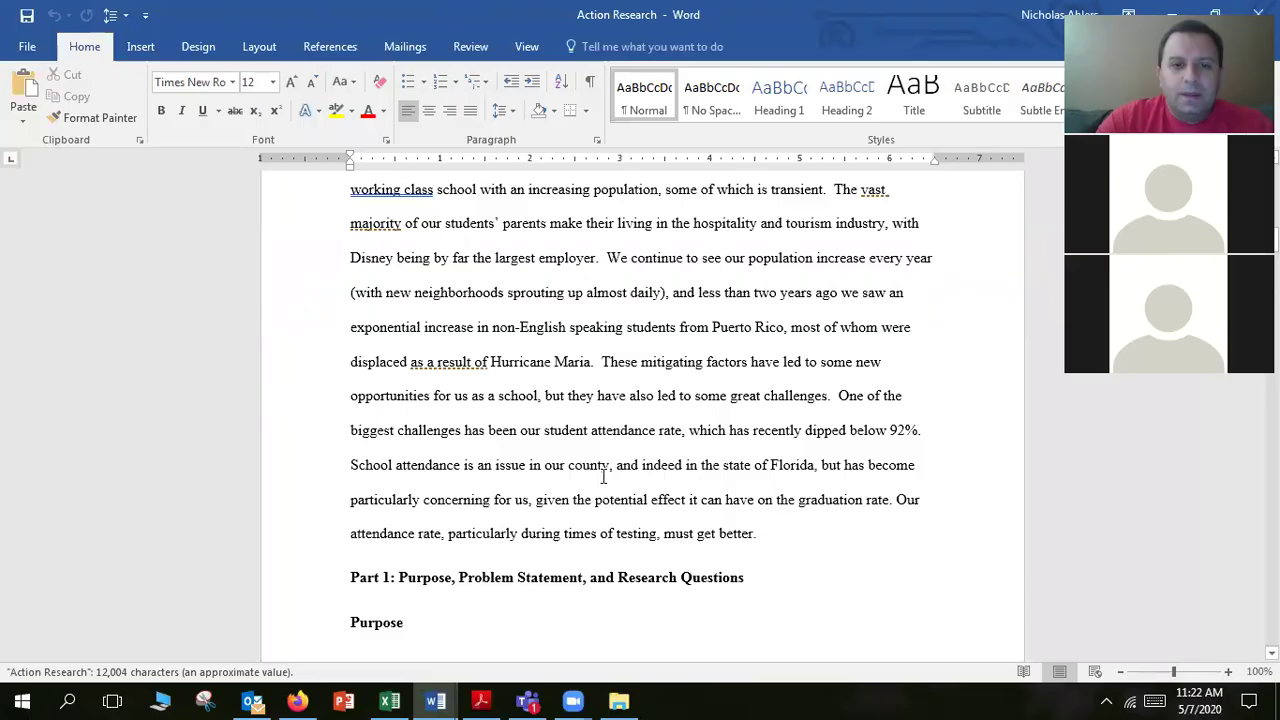
{"action": "scroll", "coordinate": [603, 477], "scroll_direction": "down", "scroll_amount": 5}
{"action": "scroll", "coordinate": [603, 476], "scroll_direction": "down", "scroll_amount": 6}
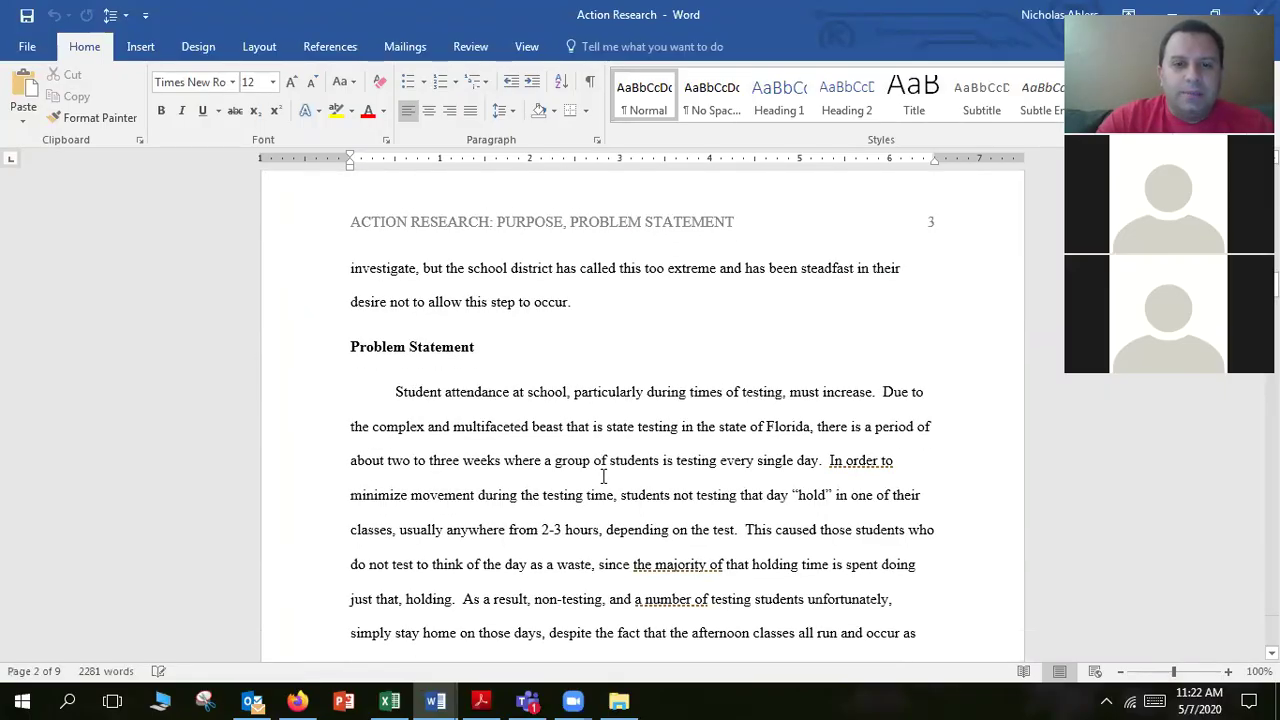
{"action": "scroll", "coordinate": [603, 476], "scroll_direction": "down", "scroll_amount": 6}
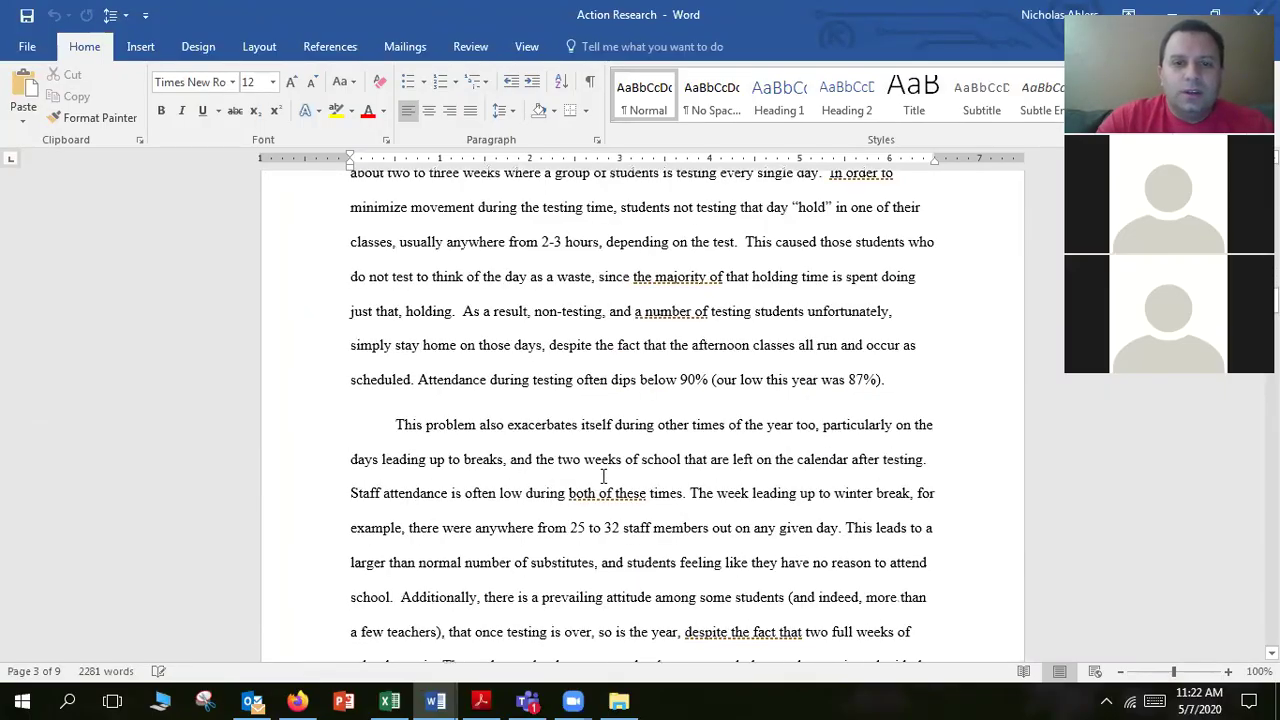
{"action": "scroll", "coordinate": [603, 477], "scroll_direction": "down", "scroll_amount": 6}
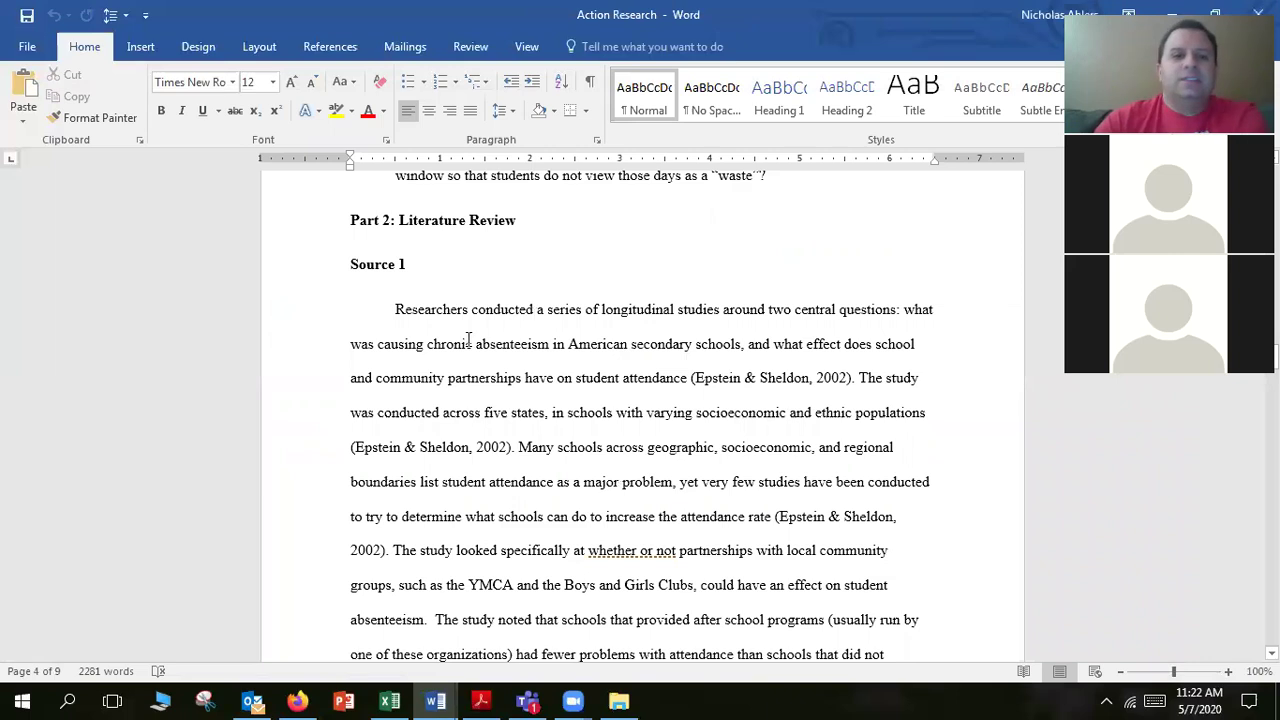
{"action": "left_click_drag", "start_coordinate": [397, 310], "coordinate": [853, 369]}
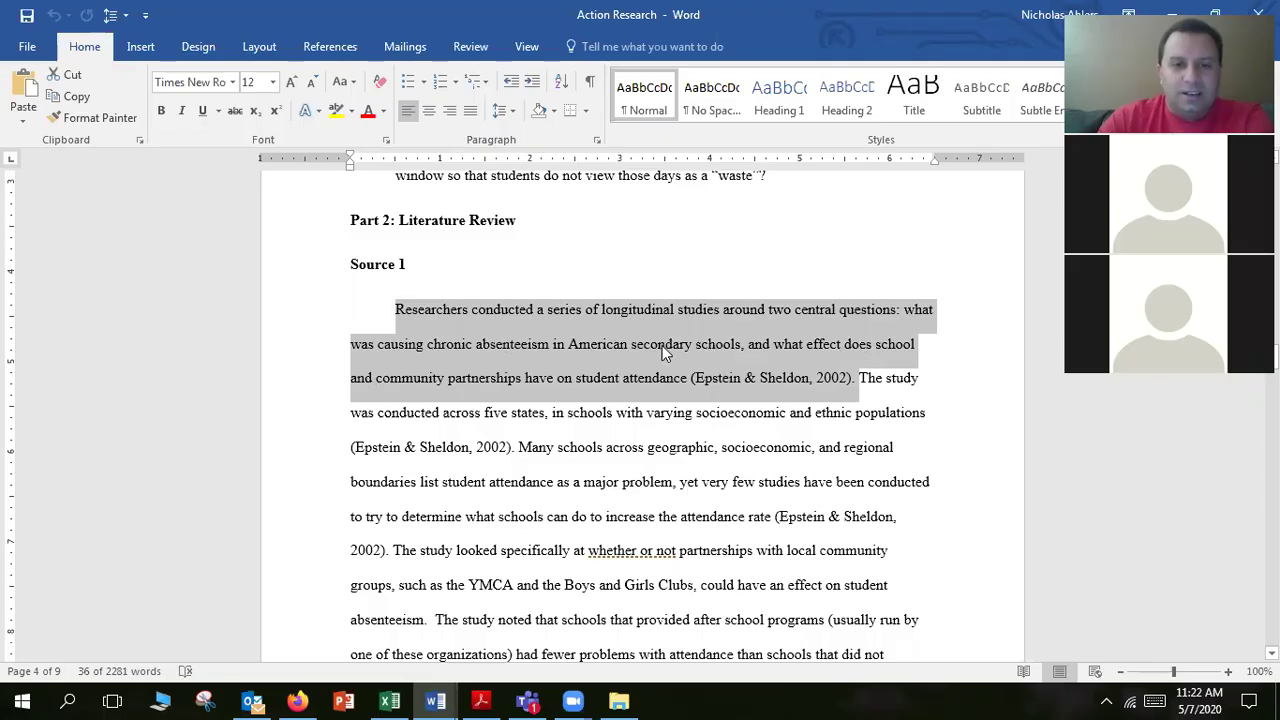
{"action": "mouse_move", "coordinate": [436, 695]}
{"action": "left_click", "coordinate": [434, 614]}
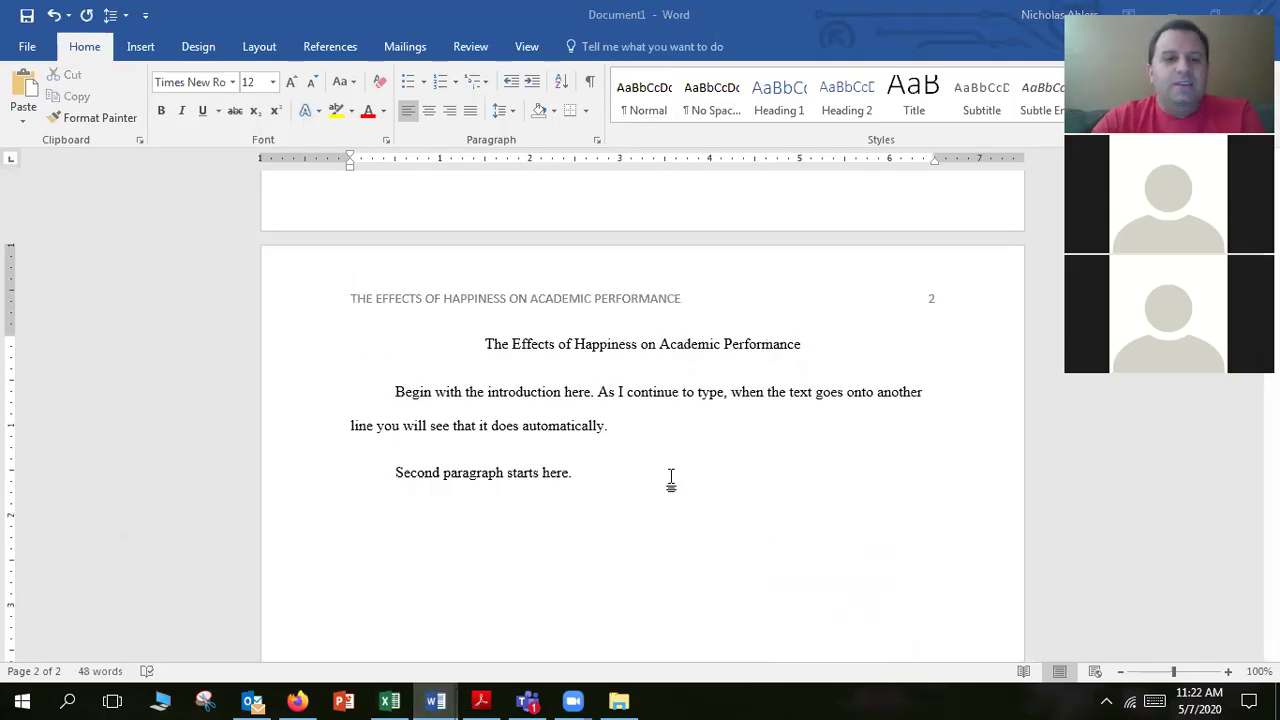
{"action": "key", "text": "ctrl+v"}
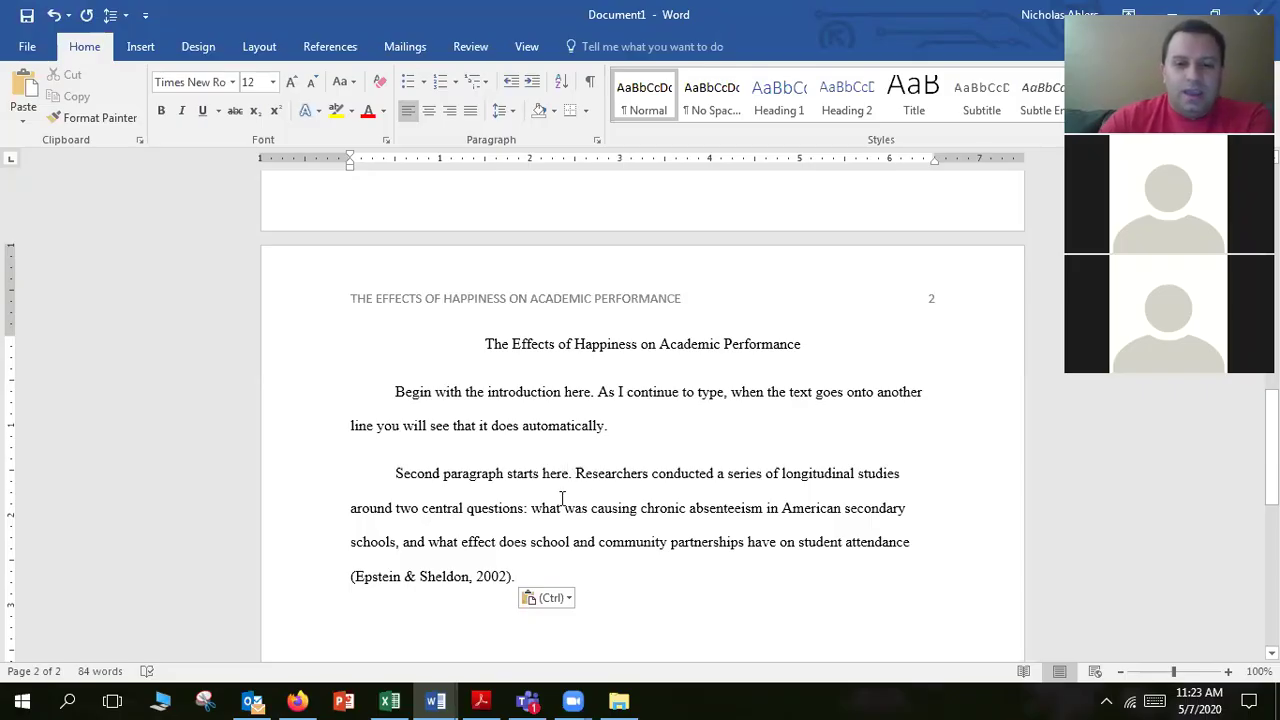
Step: Rewrite the pasted citation to keep only the first author, followed by ", 2002, p. 234)."
{"action": "key", "text": "Escape"}
{"action": "key", "text": "BackSpace"}
{"action": "key", "text": "BackSpace"}
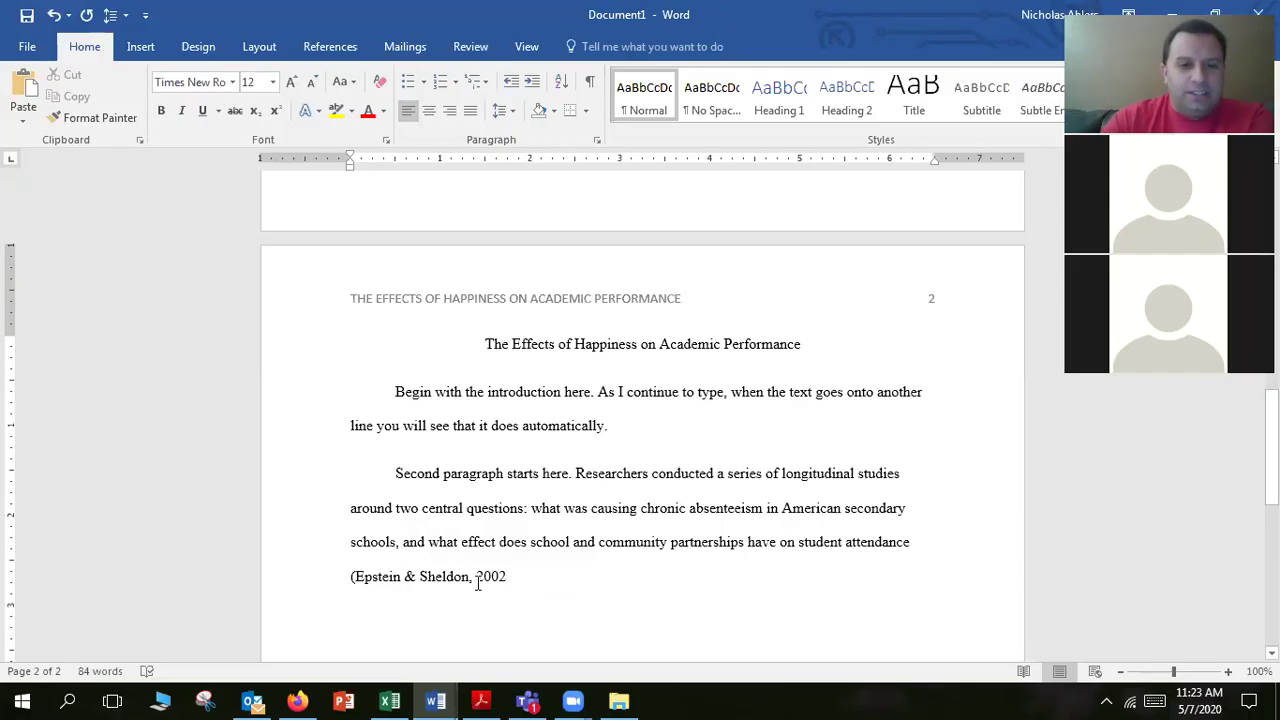
{"action": "left_click_drag", "start_coordinate": [514, 578], "coordinate": [404, 582]}
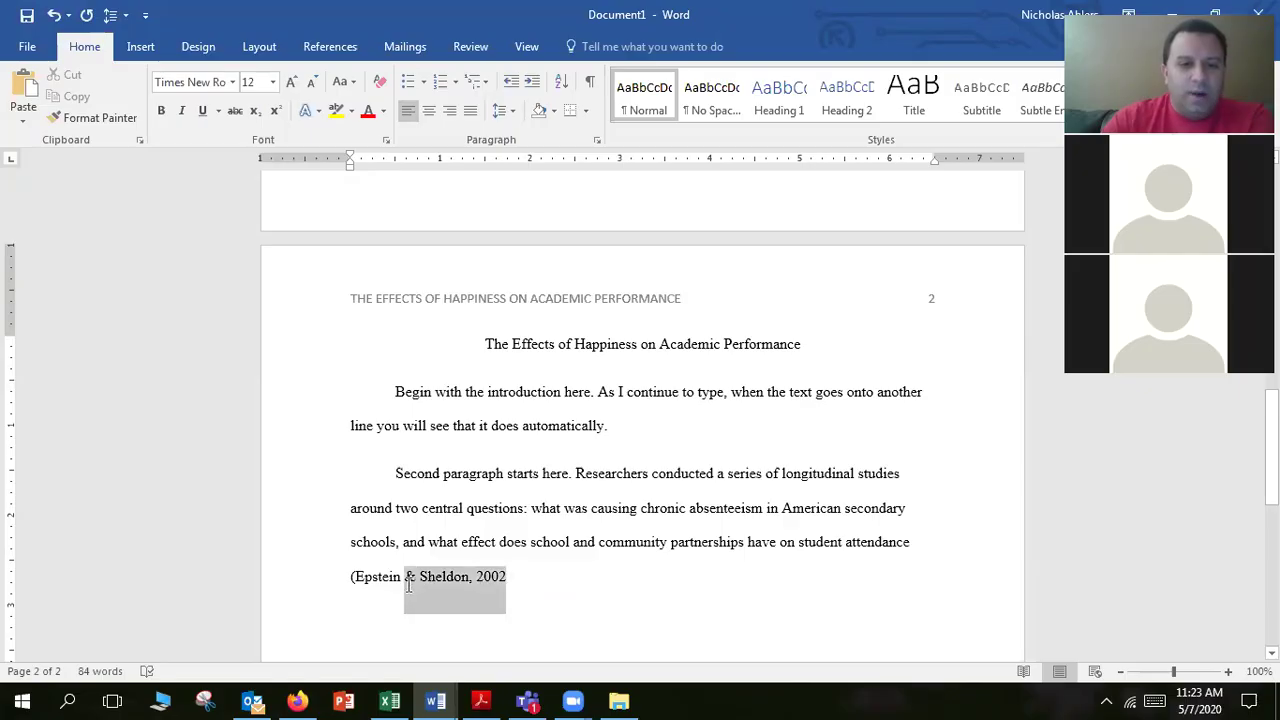
{"action": "key", "text": "BackSpace"}
{"action": "key", "text": "BackSpace"}
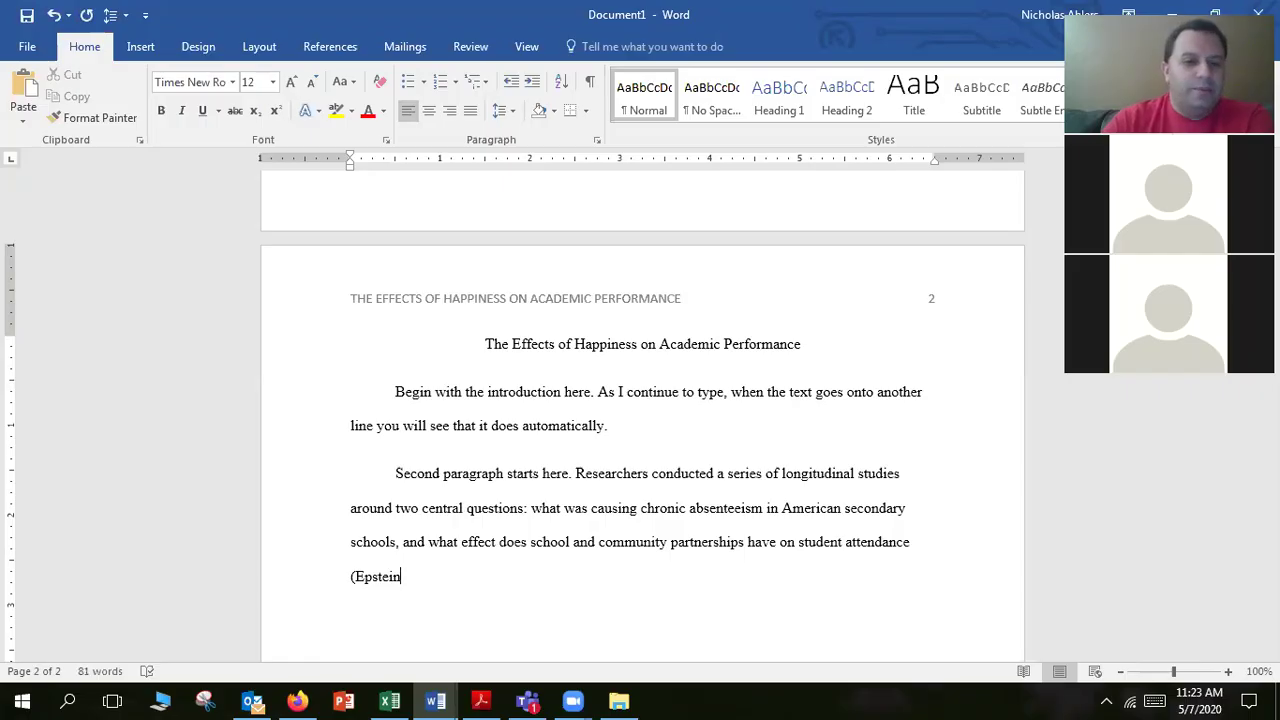
{"action": "type", "text": ", 2002"}
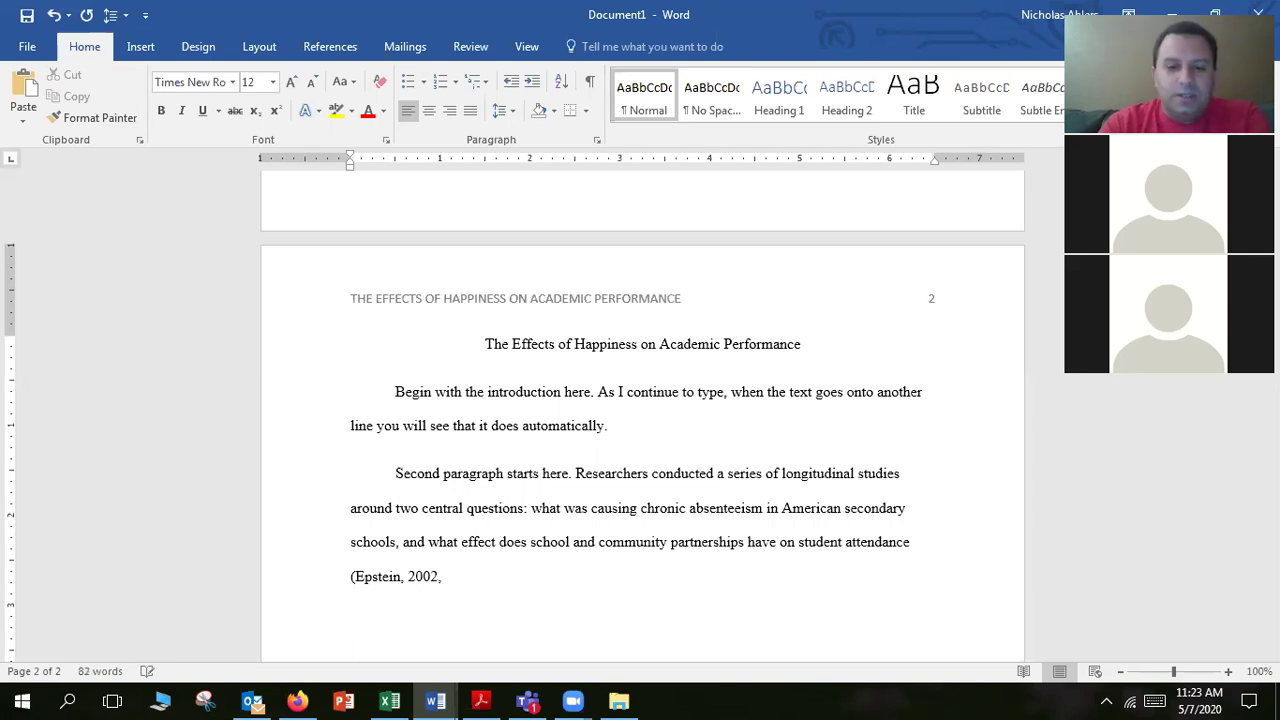
{"action": "type", "text": ", p. "}
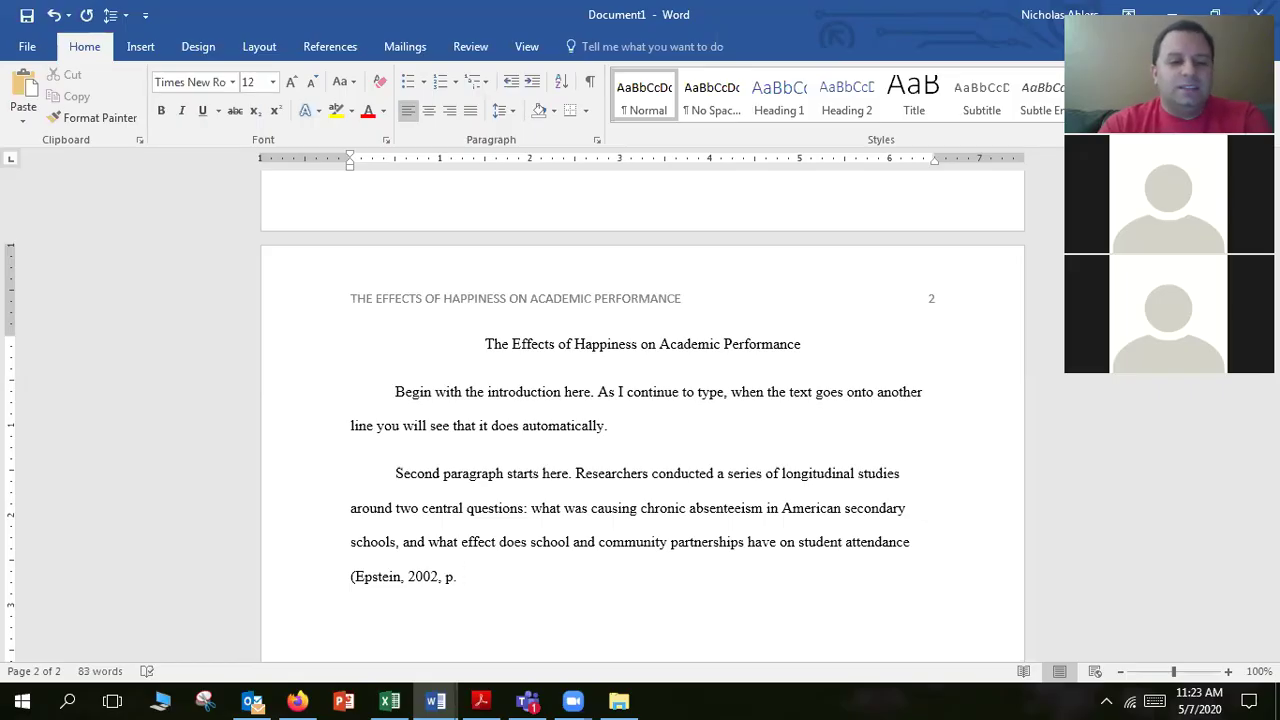
{"action": "type", "text": "234"}
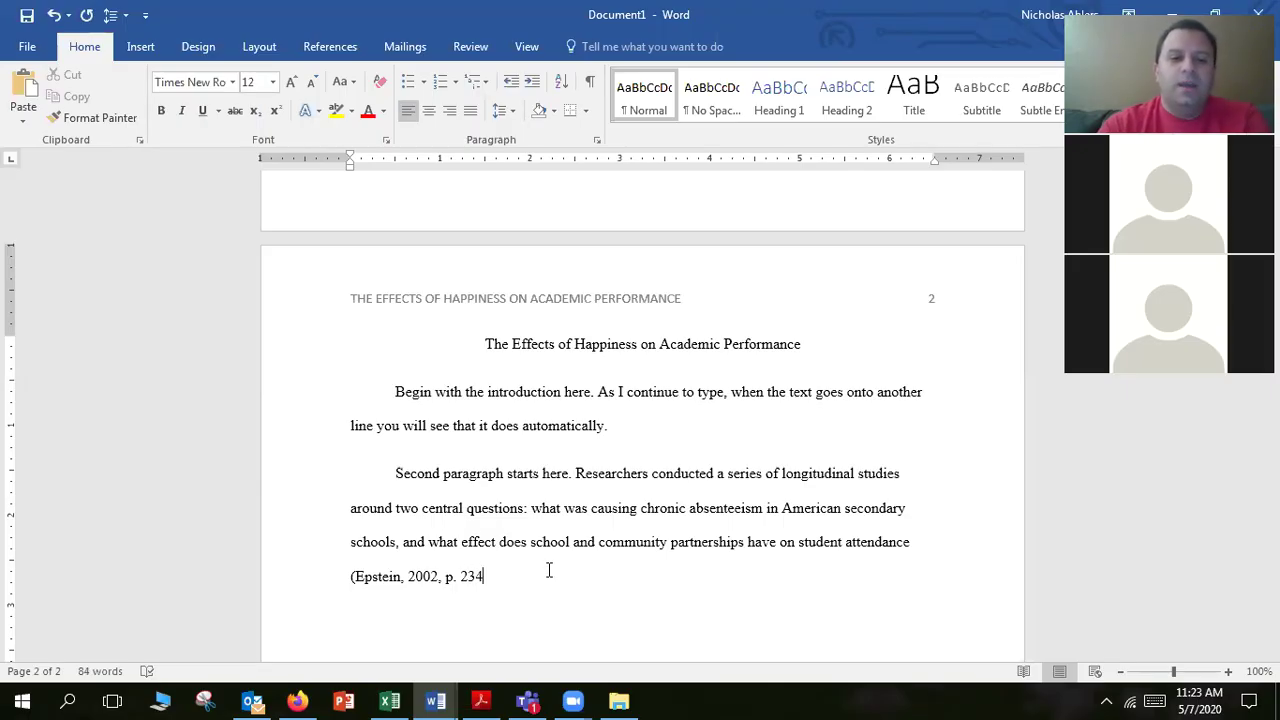
{"action": "type", "text": ")"}
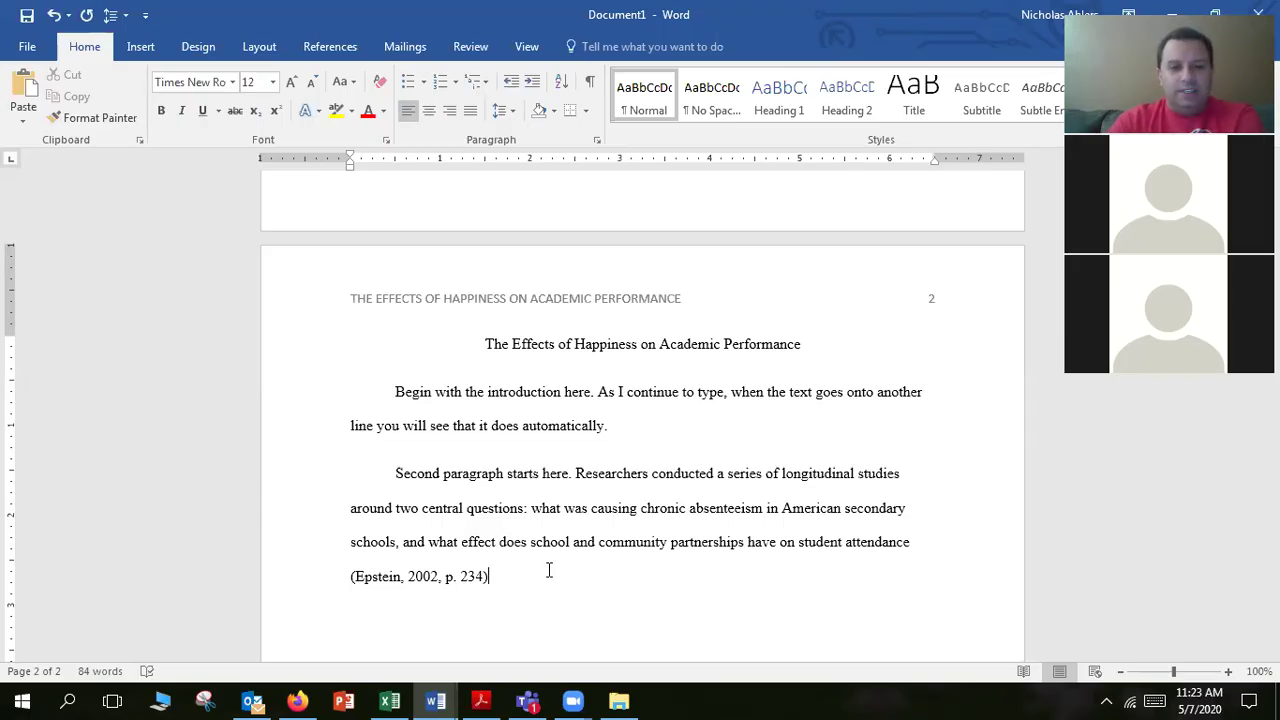
{"action": "type", "text": "."}
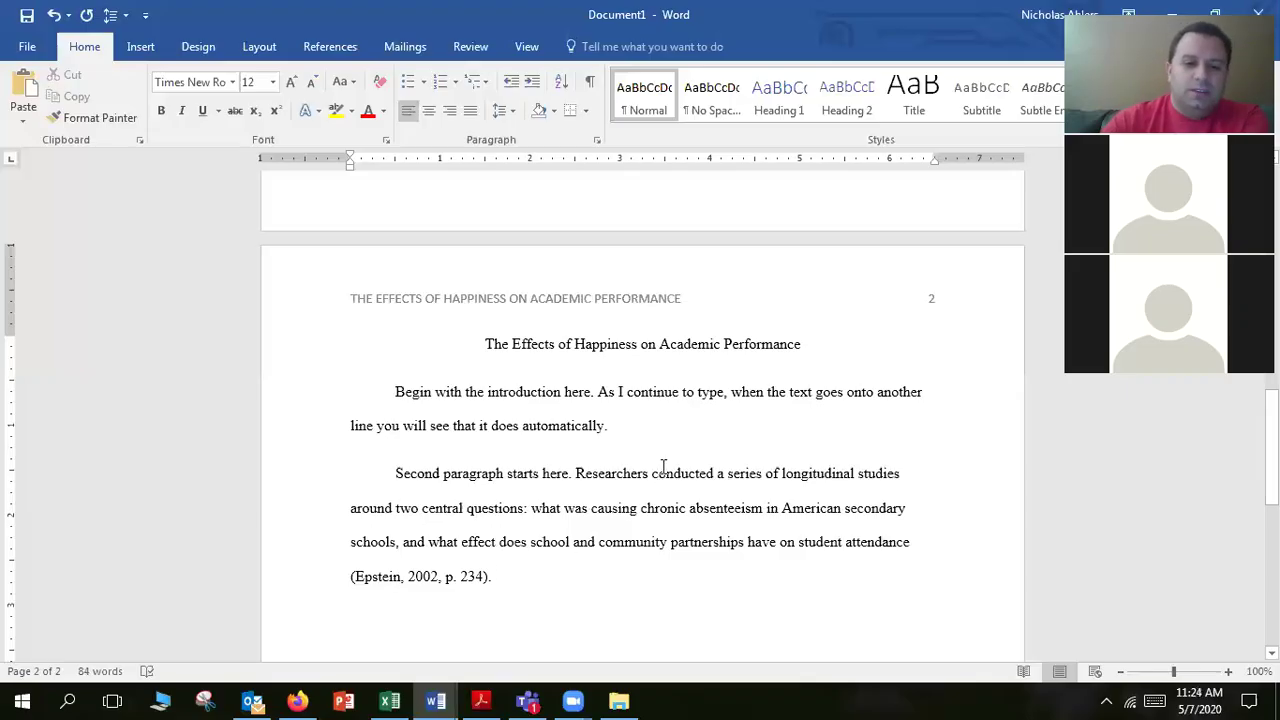
Step: Insert an ampersand after the author's surname in the parenthetical citation
{"action": "left_click", "coordinate": [403, 577]}
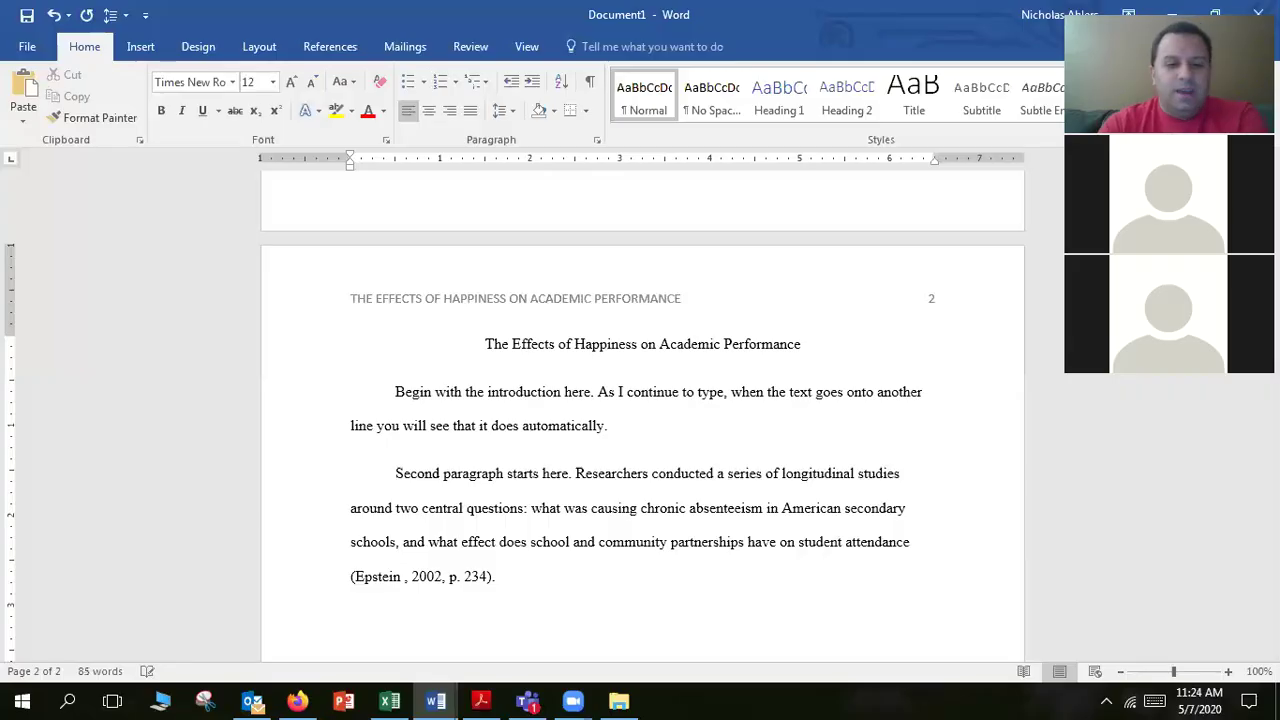
{"action": "type", "text": "&"}
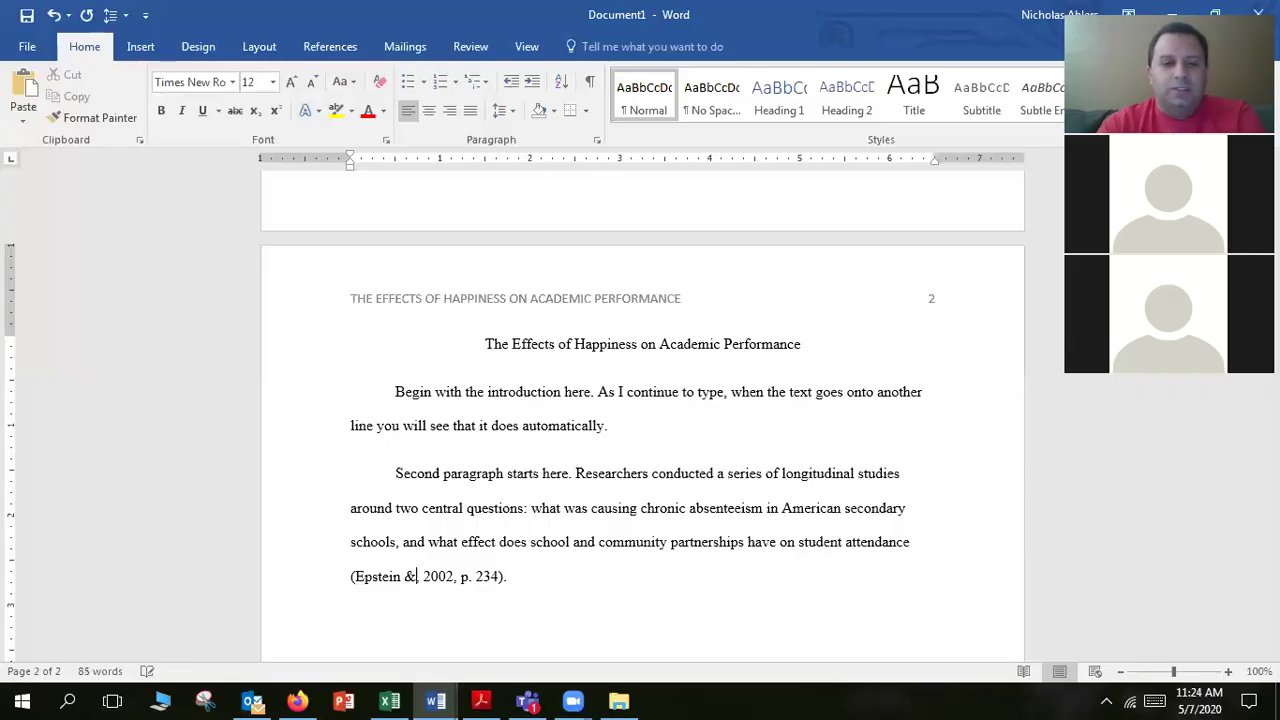
{"action": "left_click", "coordinate": [659, 473]}
{"action": "type", "text": "Miff"}
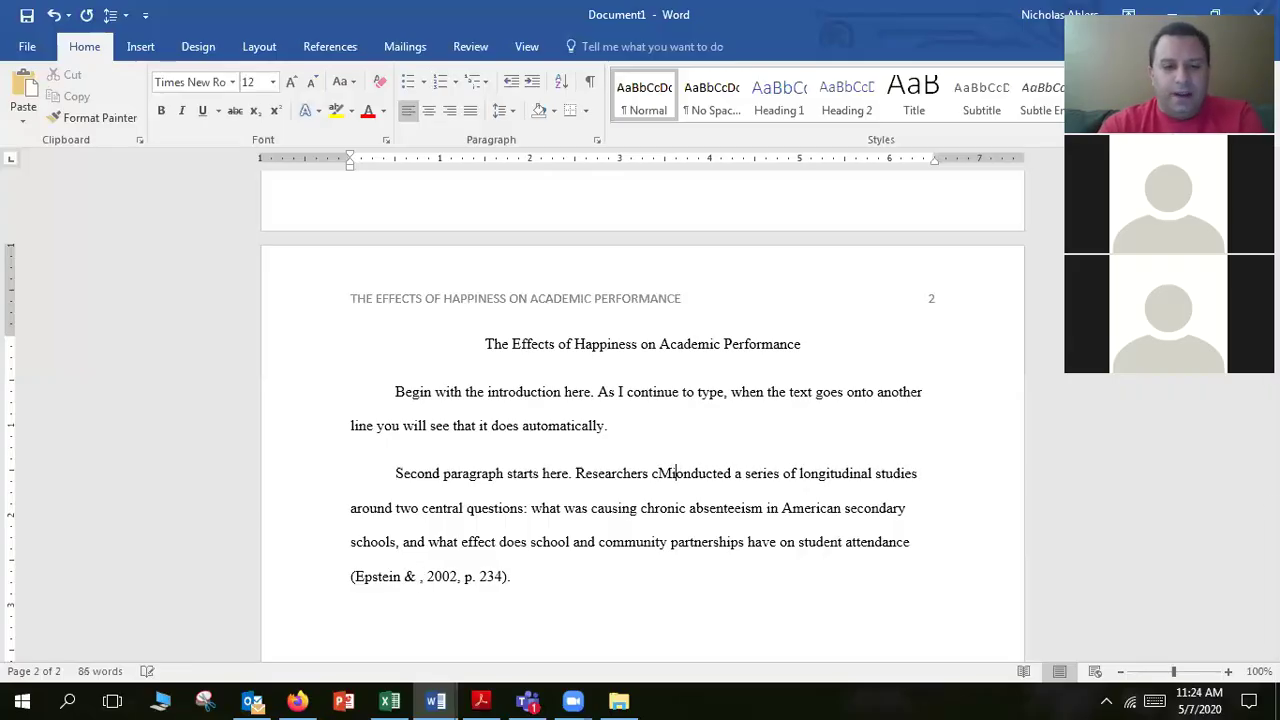
{"action": "key", "text": "BackSpace"}
{"action": "key", "text": "BackSpace"}
{"action": "key", "text": "BackSpace"}
{"action": "key", "text": "BackSpace"}
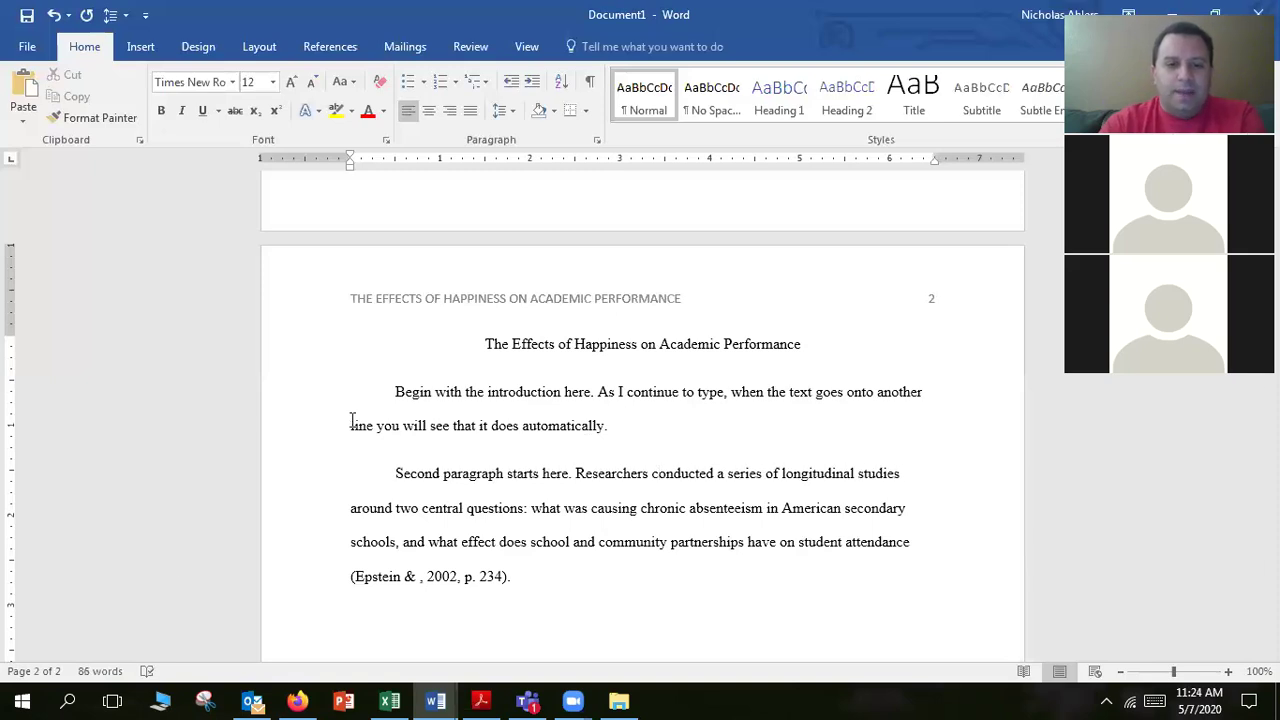
Step: Add the second author's surname after the ampersand in the citation and return to the end of the sentence
{"action": "left_click", "coordinate": [422, 576]}
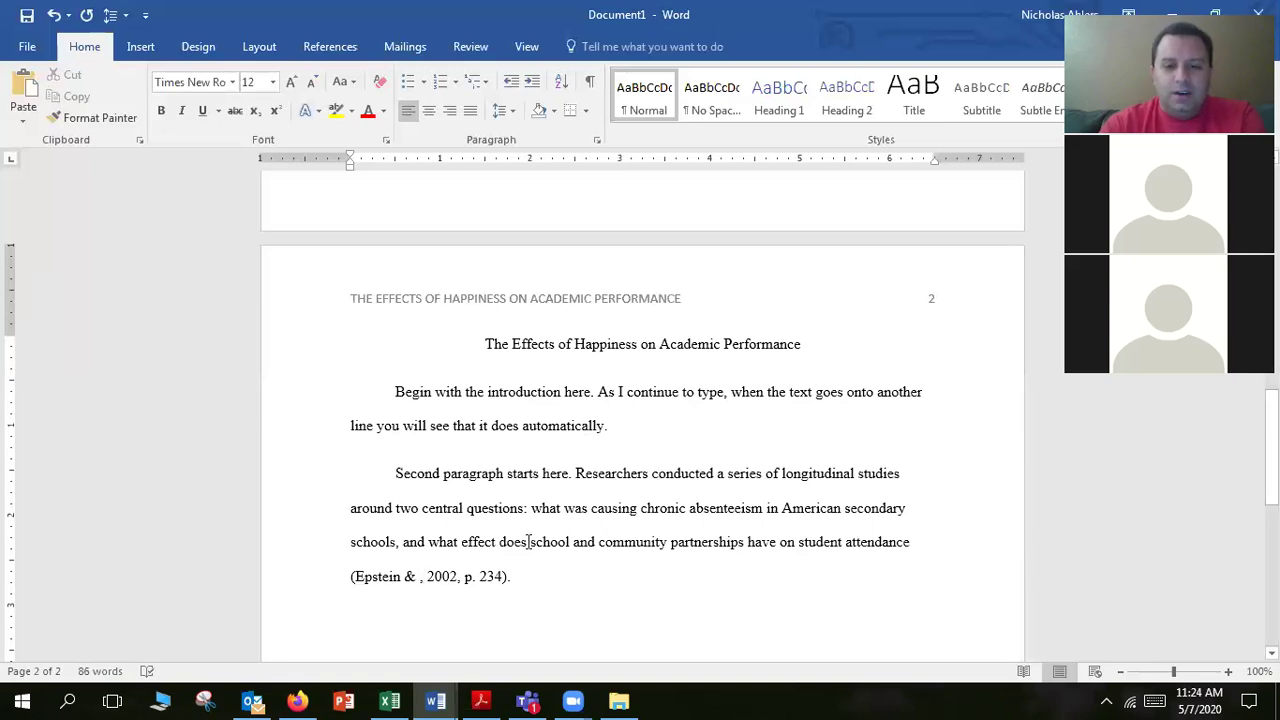
{"action": "type", "text": "Mifflin"}
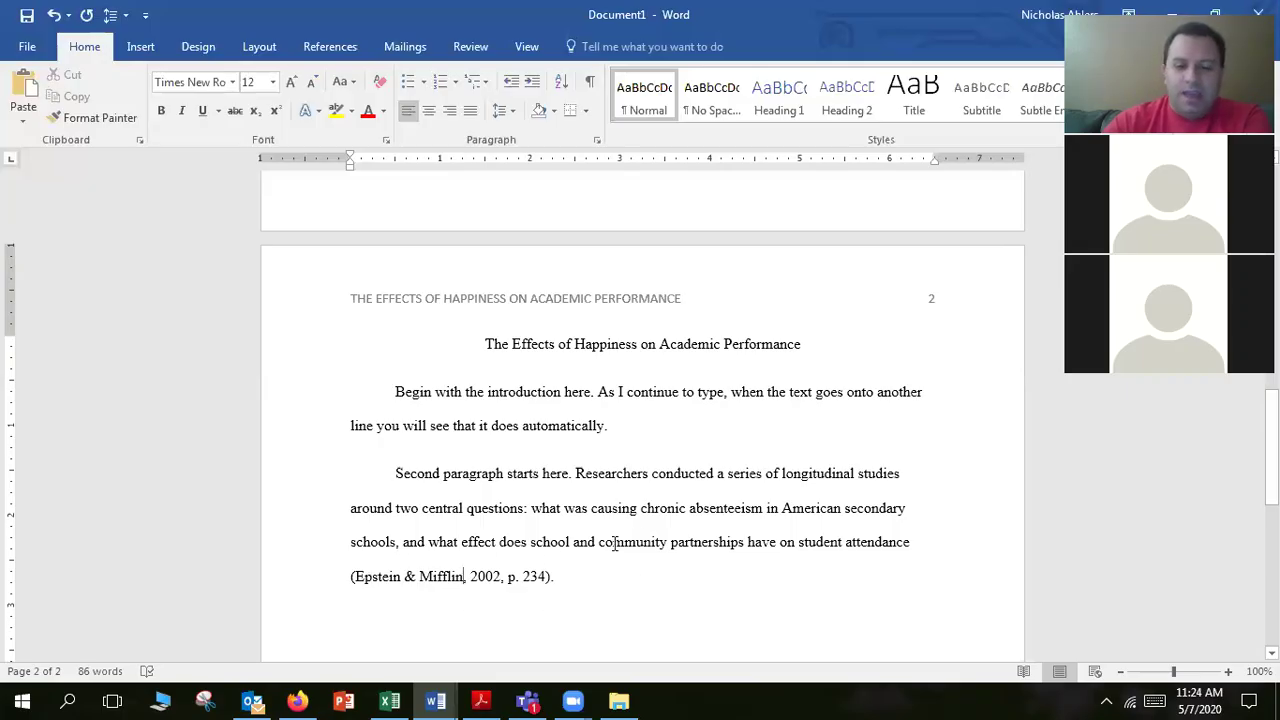
{"action": "left_click", "coordinate": [650, 584]}
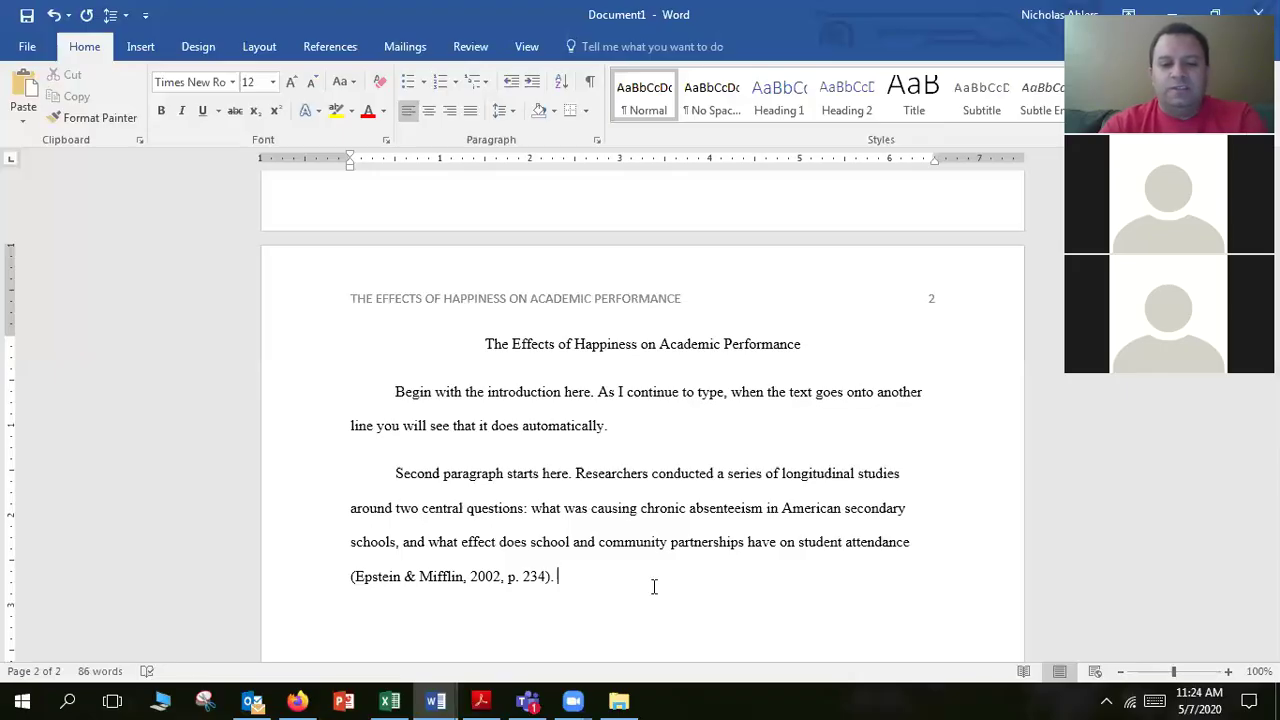
{"action": "type", "text": "&"}
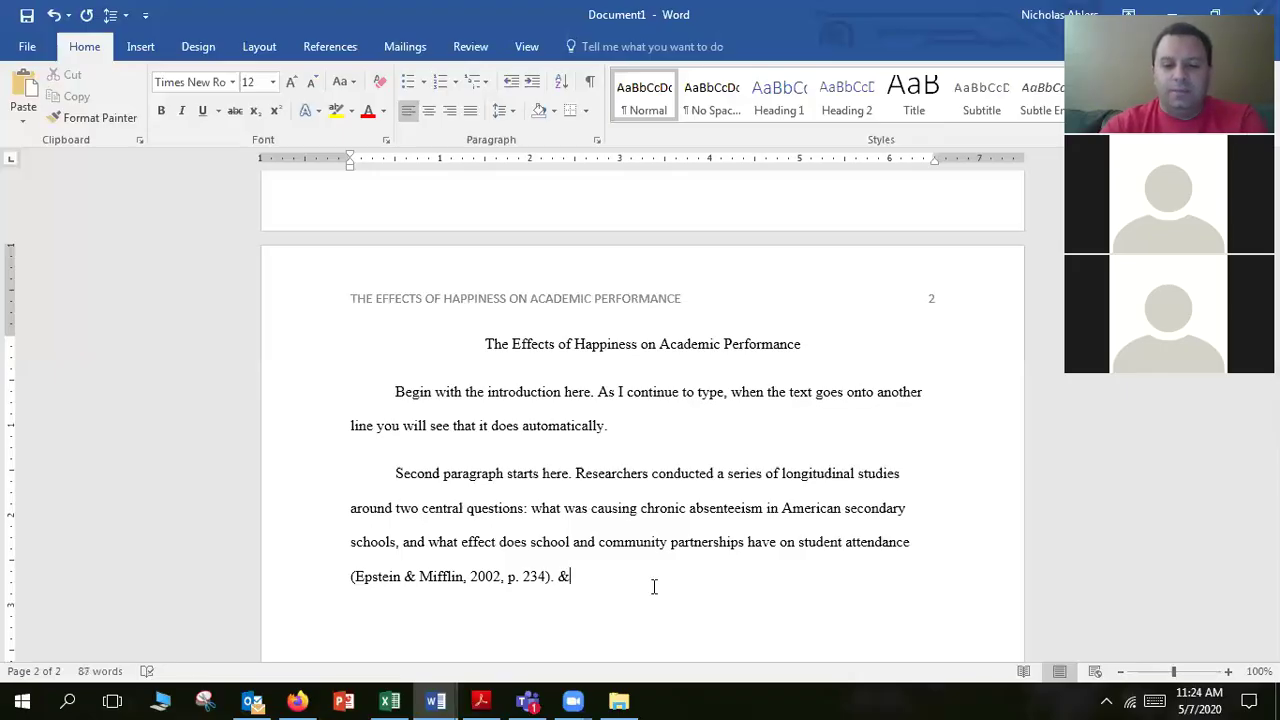
{"action": "type", "text": "&&&&"}
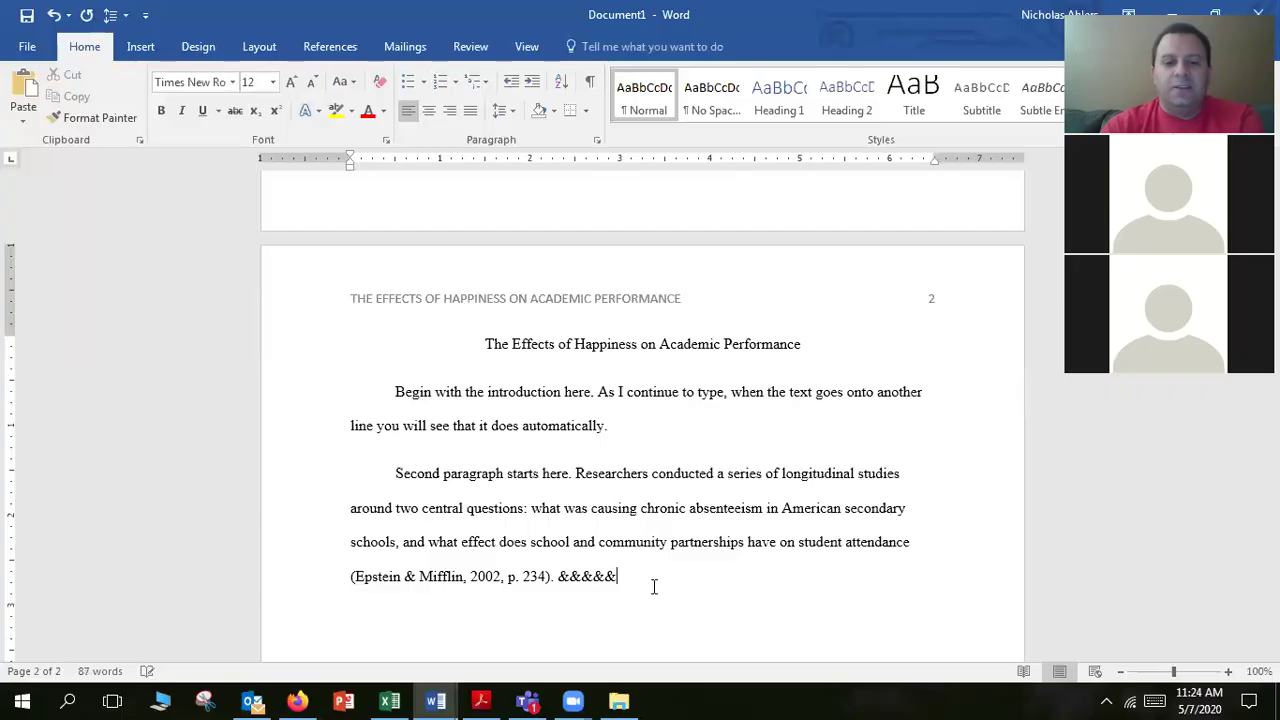
{"action": "key", "text": "BackSpace"}
{"action": "key", "text": "BackSpace"}
{"action": "key", "text": "BackSpace"}
{"action": "key", "text": "BackSpace"}
{"action": "key", "text": "BackSpace"}
{"action": "key", "text": "BackSpace"}
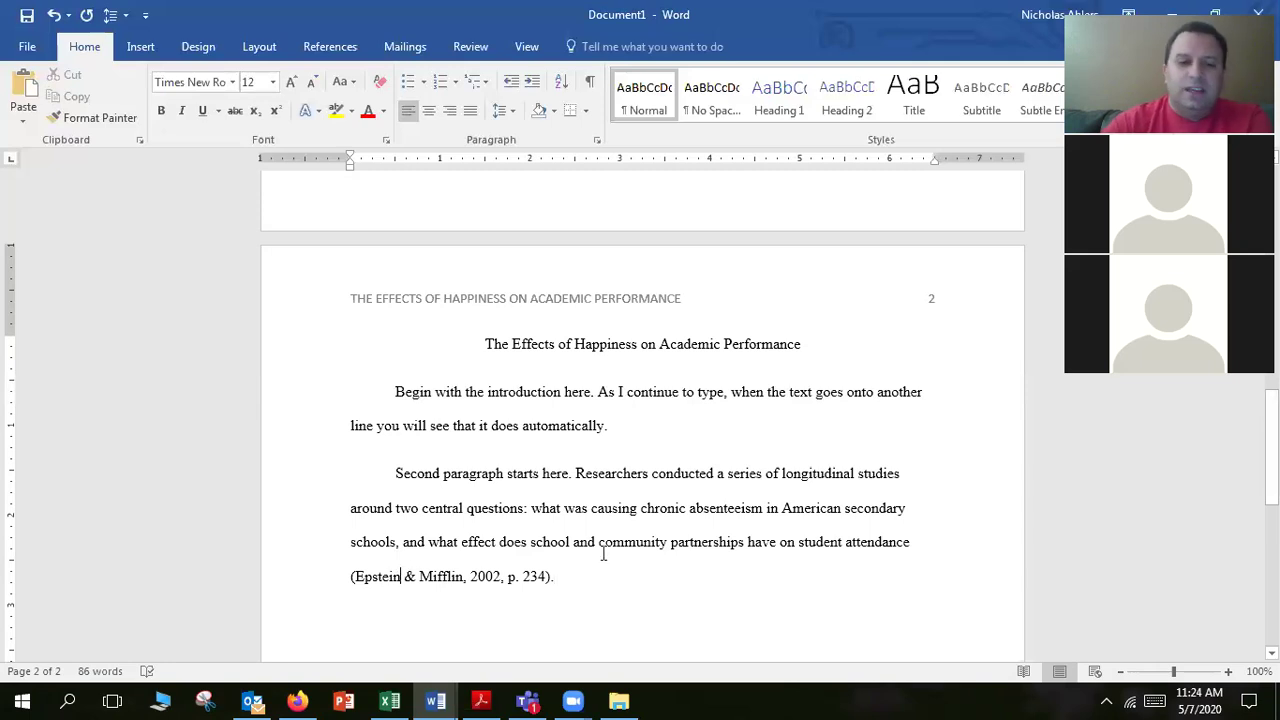
Step: Insert a third author's surname, set off by commas, between the two existing authors in the parenthetical citation
{"action": "left_click", "coordinate": [402, 577]}
{"action": "type", "text": ","}
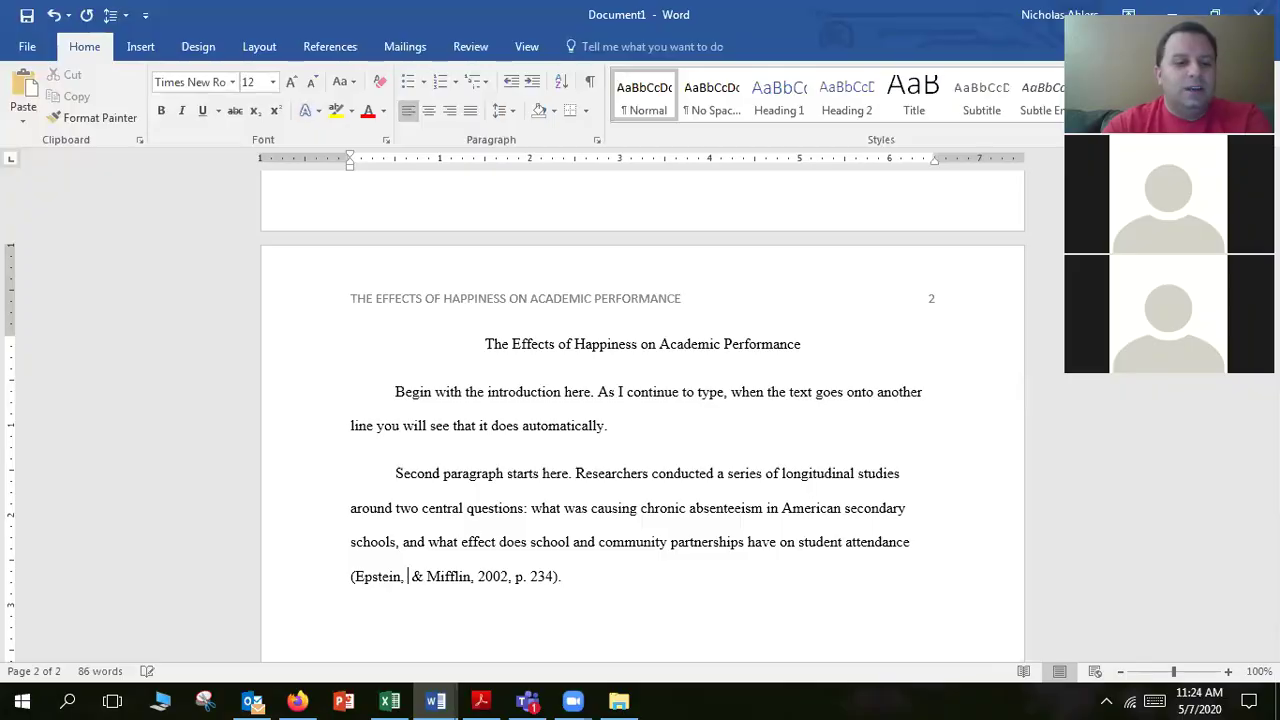
{"action": "type", "text": " Smith,"}
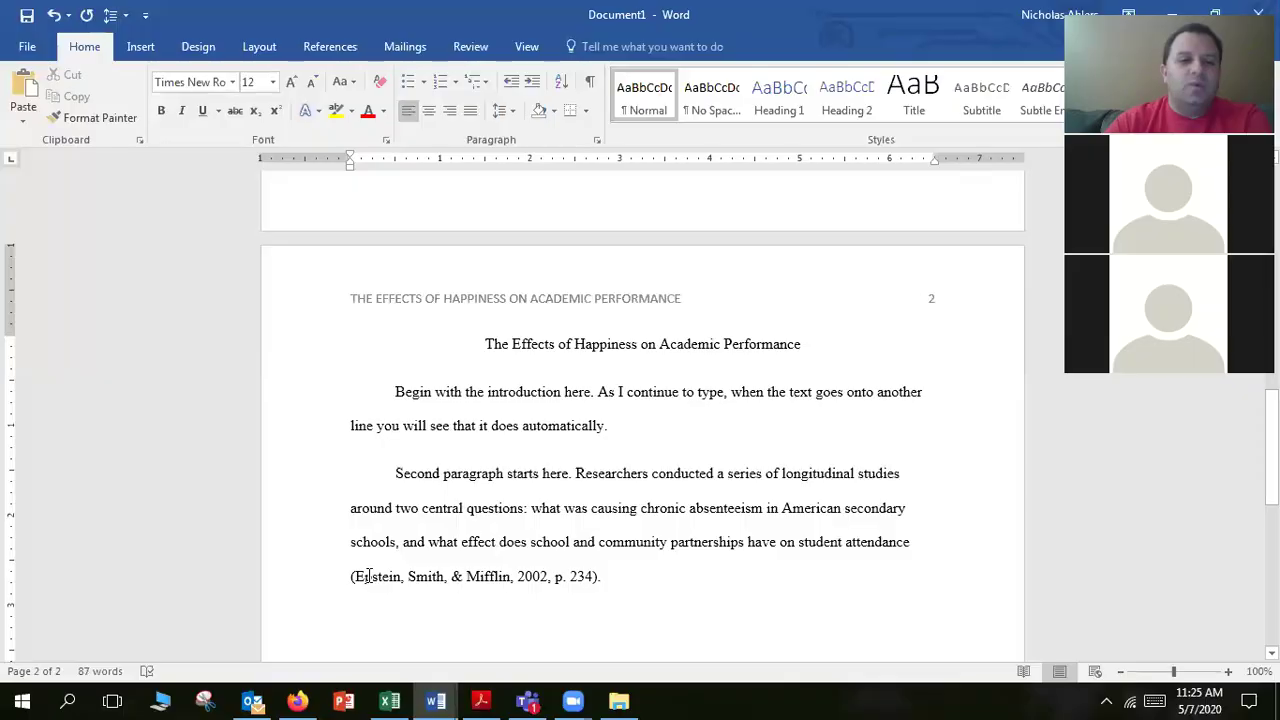
Step: Replace the additional authors after the first surname in the citation with "et. all", keeping ", 2002, p. 234)."
{"action": "left_click", "coordinate": [513, 577]}
{"action": "type", "text": ","}
{"action": "key", "text": "BackSpace"}
{"action": "key", "text": "BackSpace"}
{"action": "key", "text": "BackSpace"}
{"action": "key", "text": "BackSpace"}
{"action": "key", "text": "BackSpace"}
{"action": "key", "text": "BackSpace"}
{"action": "key", "text": "BackSpace"}
{"action": "key", "text": "BackSpace"}
{"action": "key", "text": "BackSpace"}
{"action": "key", "text": "BackSpace"}
{"action": "key", "text": "BackSpace"}
{"action": "key", "text": "BackSpace"}
{"action": "key", "text": "BackSpace"}
{"action": "key", "text": "BackSpace"}
{"action": "key", "text": "BackSpace"}
{"action": "key", "text": "BackSpace"}
{"action": "key", "text": "BackSpace"}
{"action": "key", "text": "BackSpace"}
{"action": "key", "text": "BackSpace"}
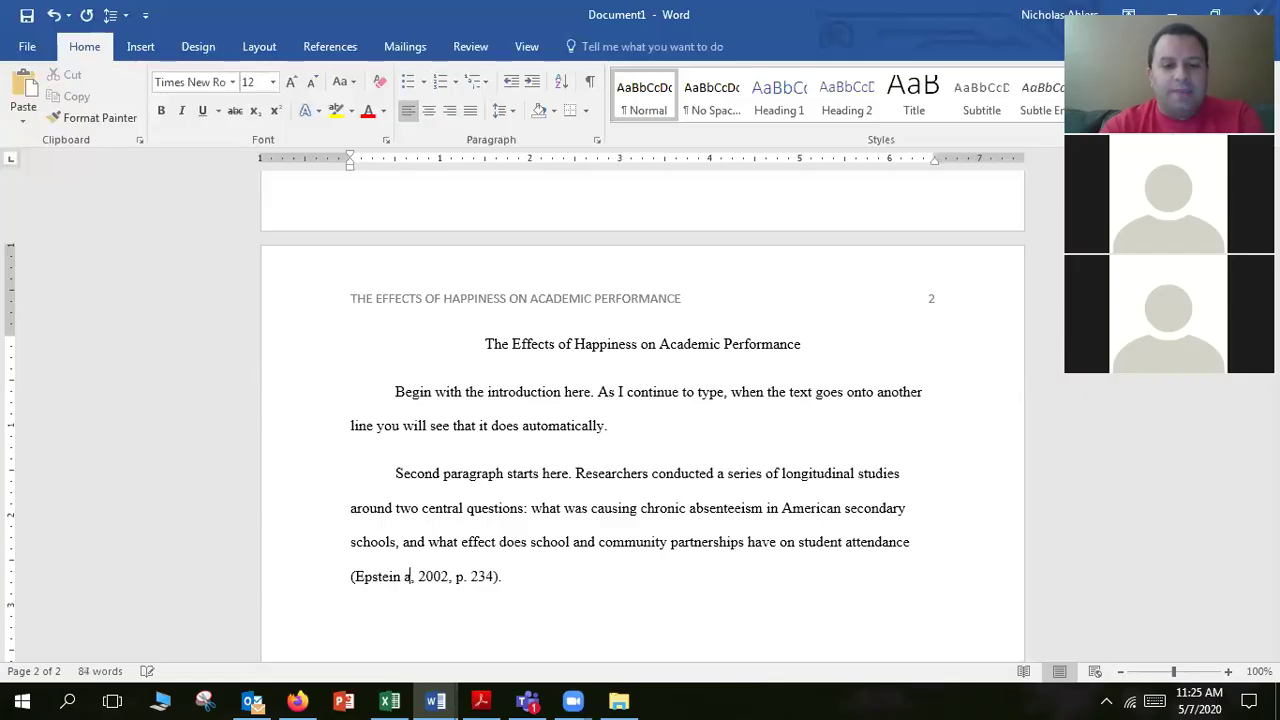
{"action": "type", "text": "et. "}
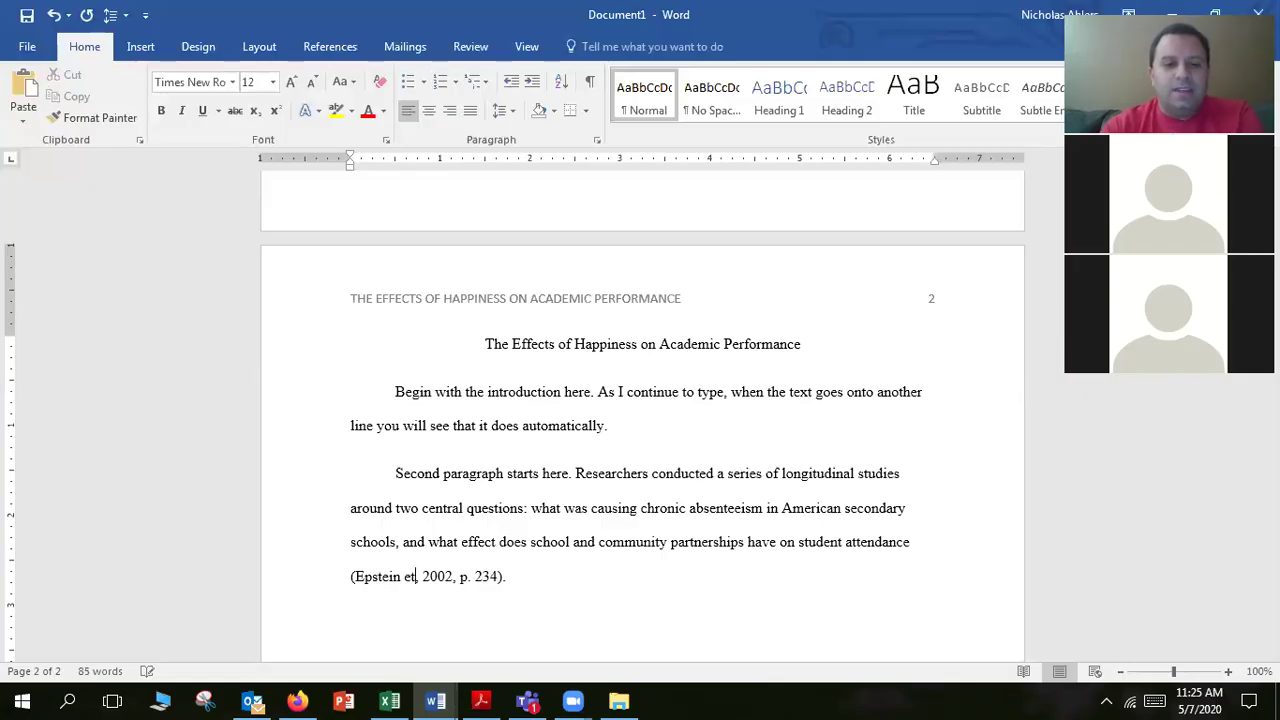
{"action": "type", "text": "all"}
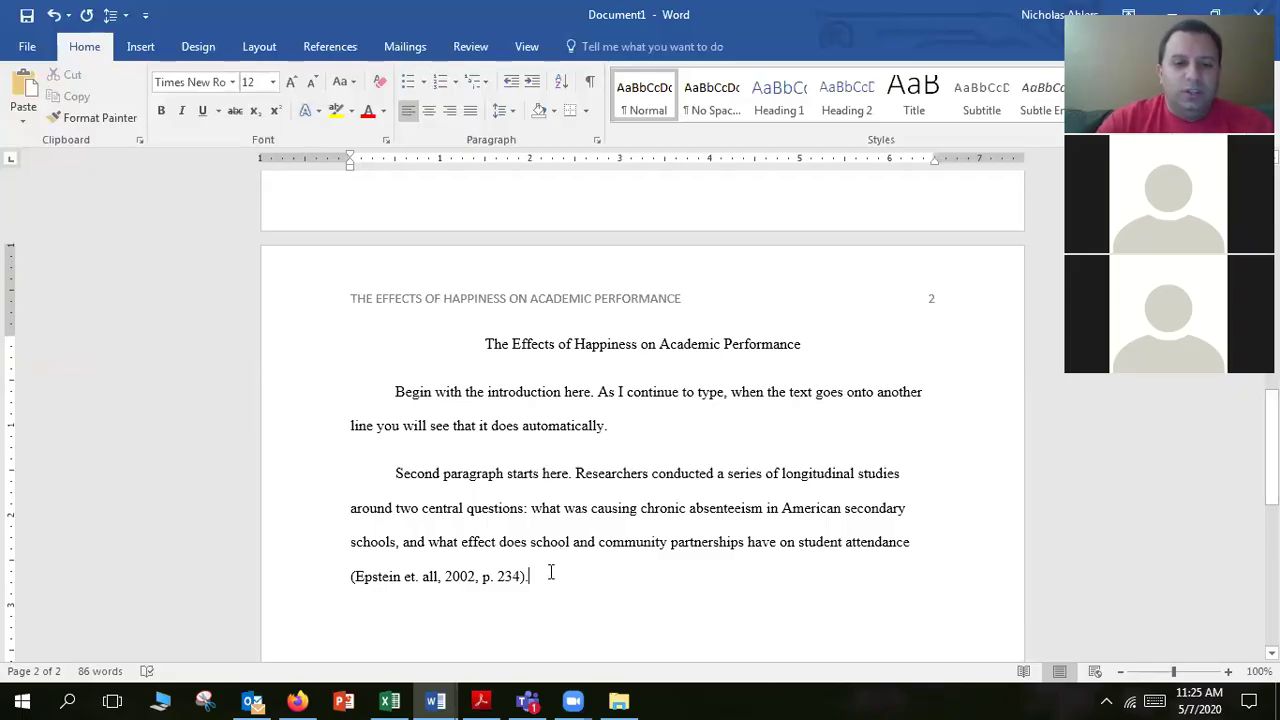
Step: Highlight the first author's surname in the citation and return to the end of the sentence
{"action": "left_click", "coordinate": [355, 577]}
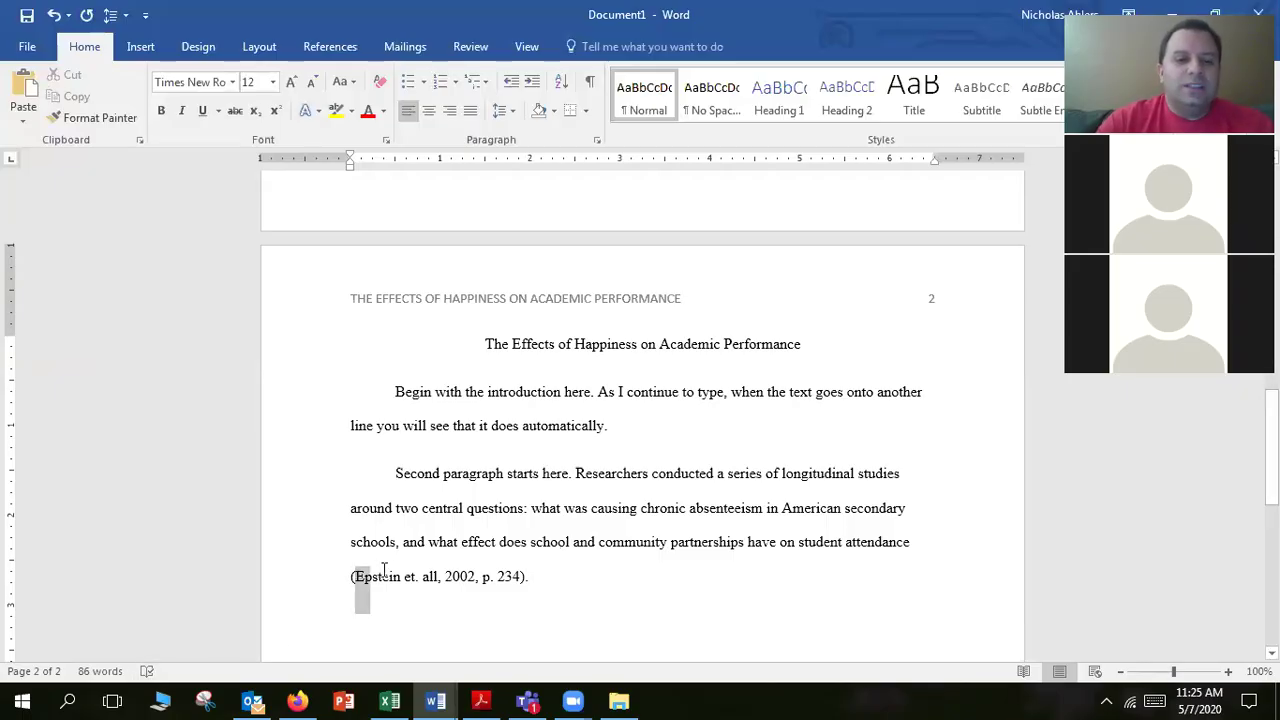
{"action": "left_click_drag", "start_coordinate": [384, 570], "coordinate": [400, 570]}
{"action": "left_click", "coordinate": [565, 585]}
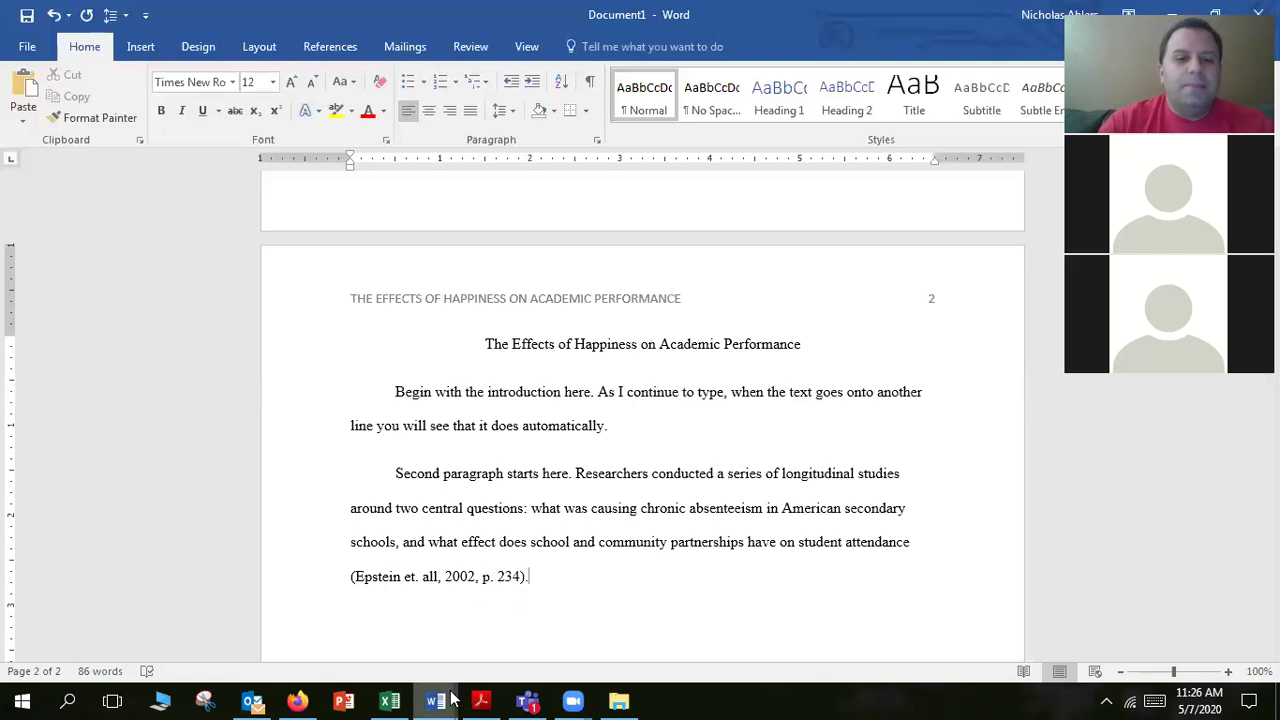
Step: Copy the "Florida law requires" sentence, with its statute citation, from Responding to Student Harassment to the end of Document1's second paragraph
{"action": "mouse_move", "coordinate": [452, 700]}
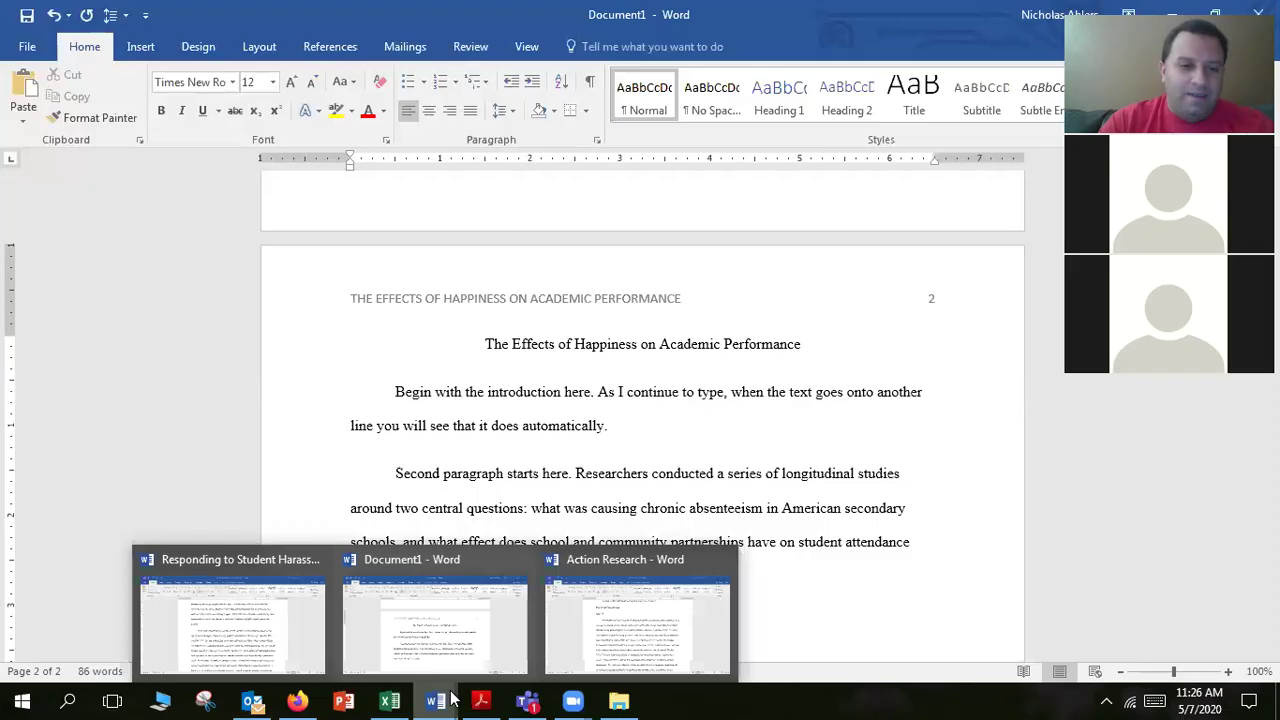
{"action": "left_click", "coordinate": [215, 655]}
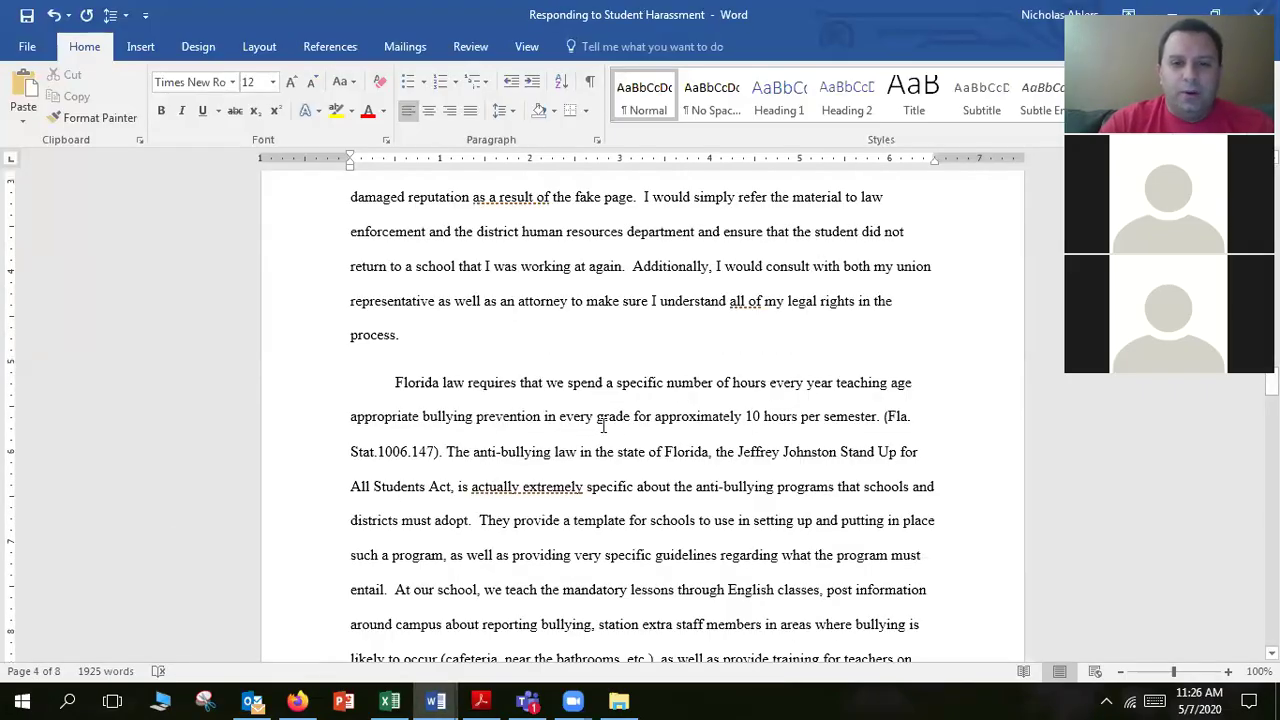
{"action": "left_click", "coordinate": [452, 424], "text": "ctrl"}
{"action": "key", "text": "ctrl+c"}
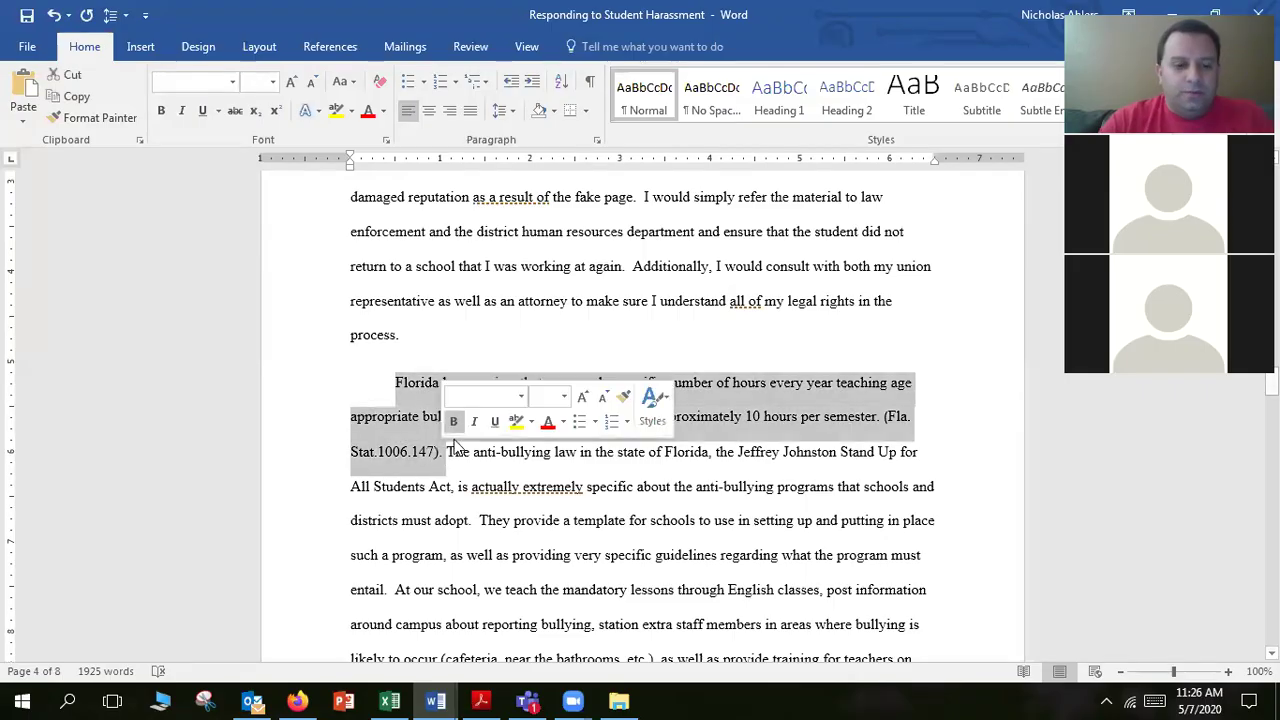
{"action": "mouse_move", "coordinate": [436, 700]}
{"action": "left_click", "coordinate": [434, 634]}
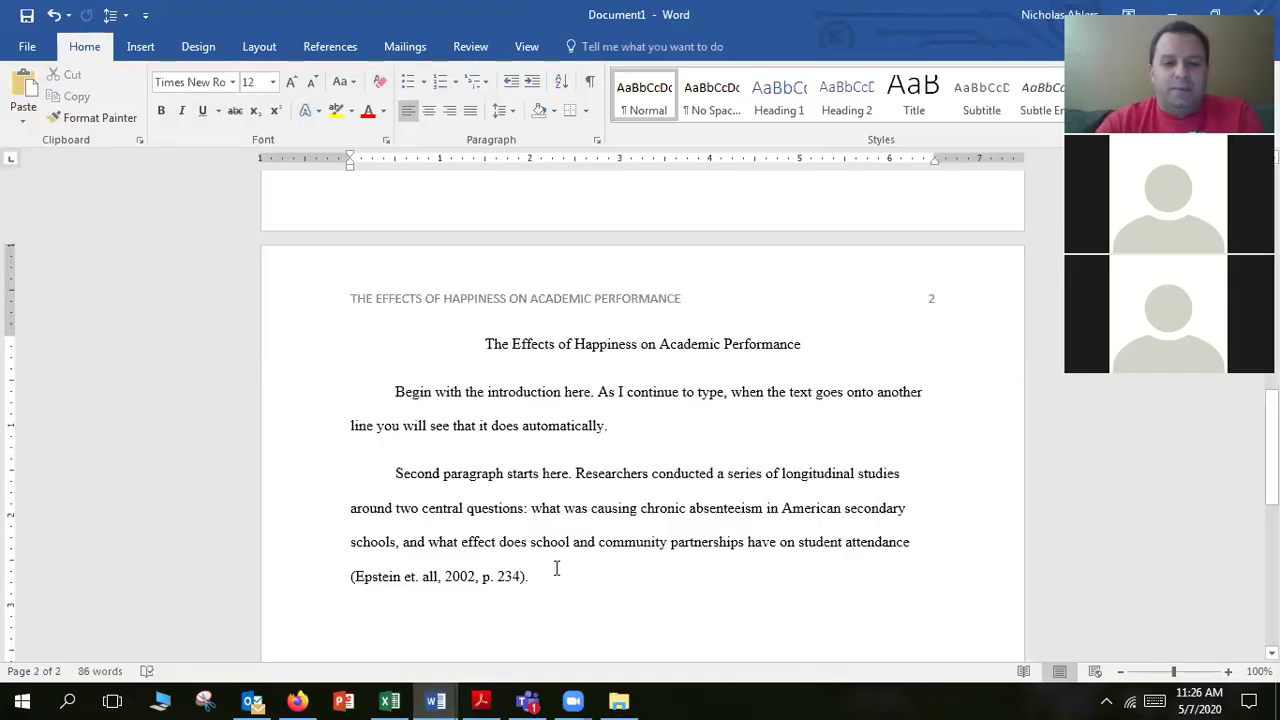
{"action": "key", "text": "ctrl+v"}
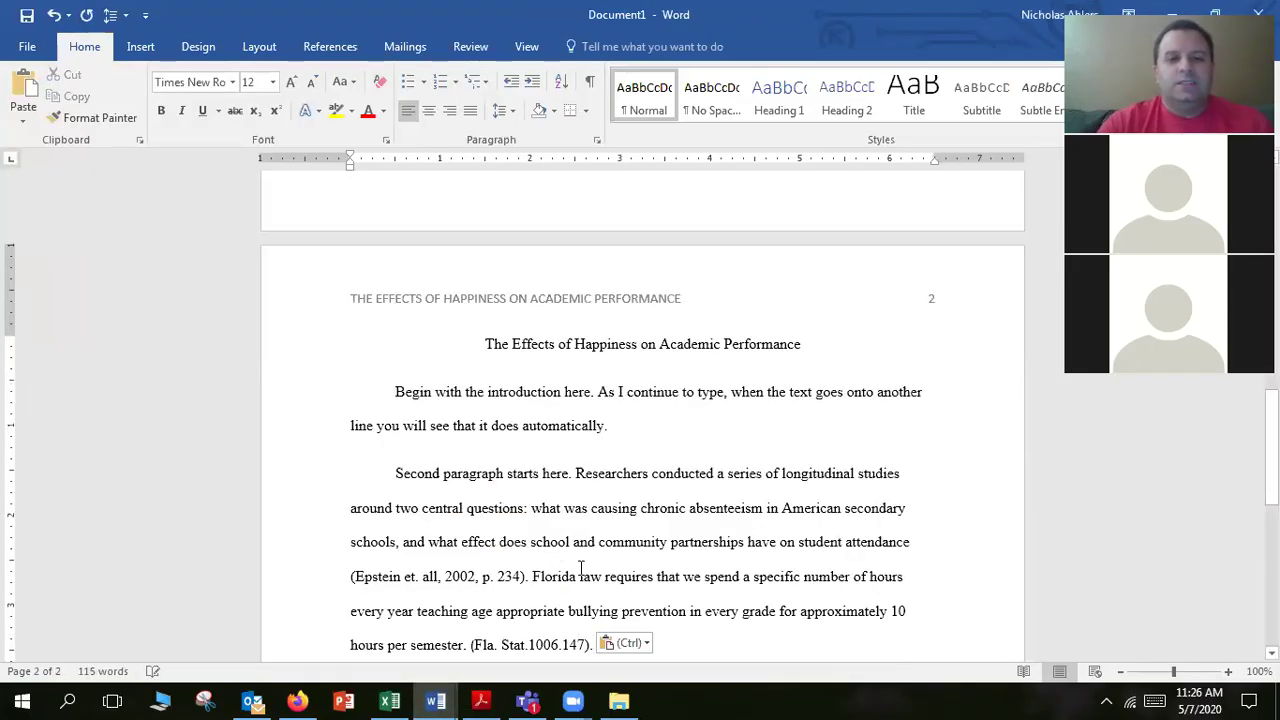
Step: Highlight the Florida statute citation at the end of the second paragraph and return to the paragraph's end
{"action": "scroll", "coordinate": [581, 568], "scroll_direction": "down", "scroll_amount": 3}
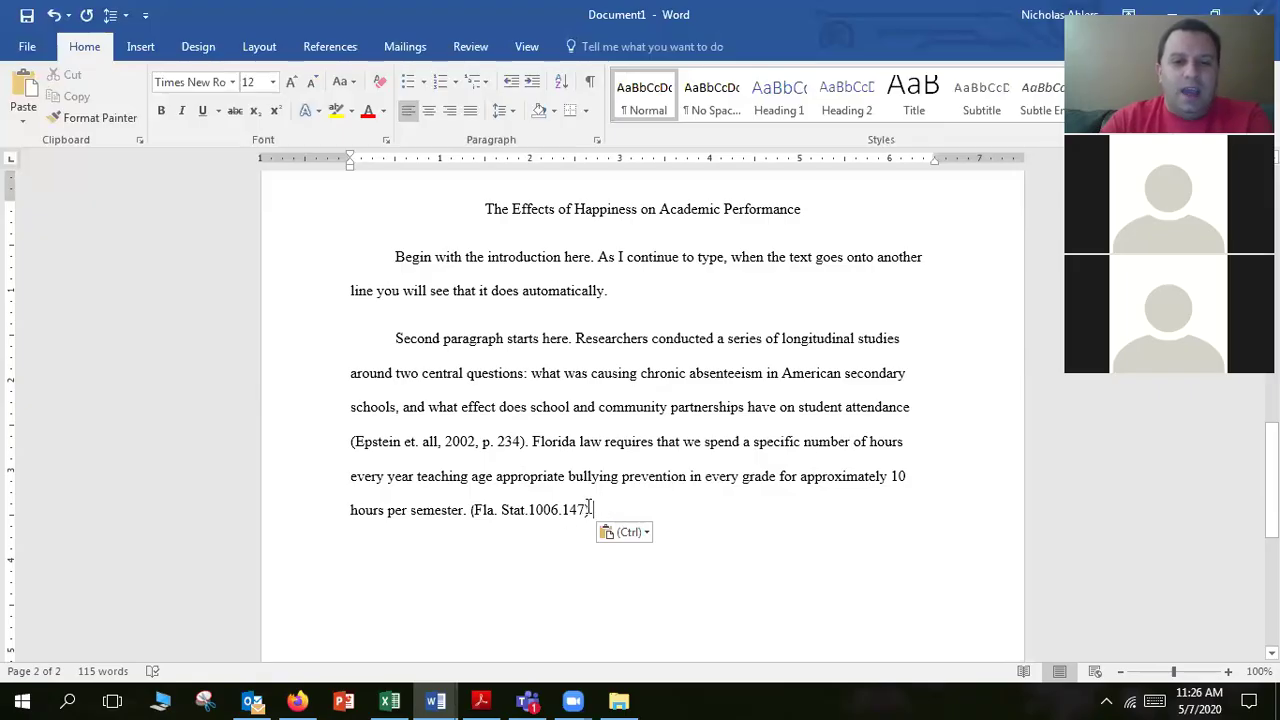
{"action": "left_click_drag", "start_coordinate": [591, 508], "coordinate": [482, 508]}
{"action": "left_click", "coordinate": [749, 508]}
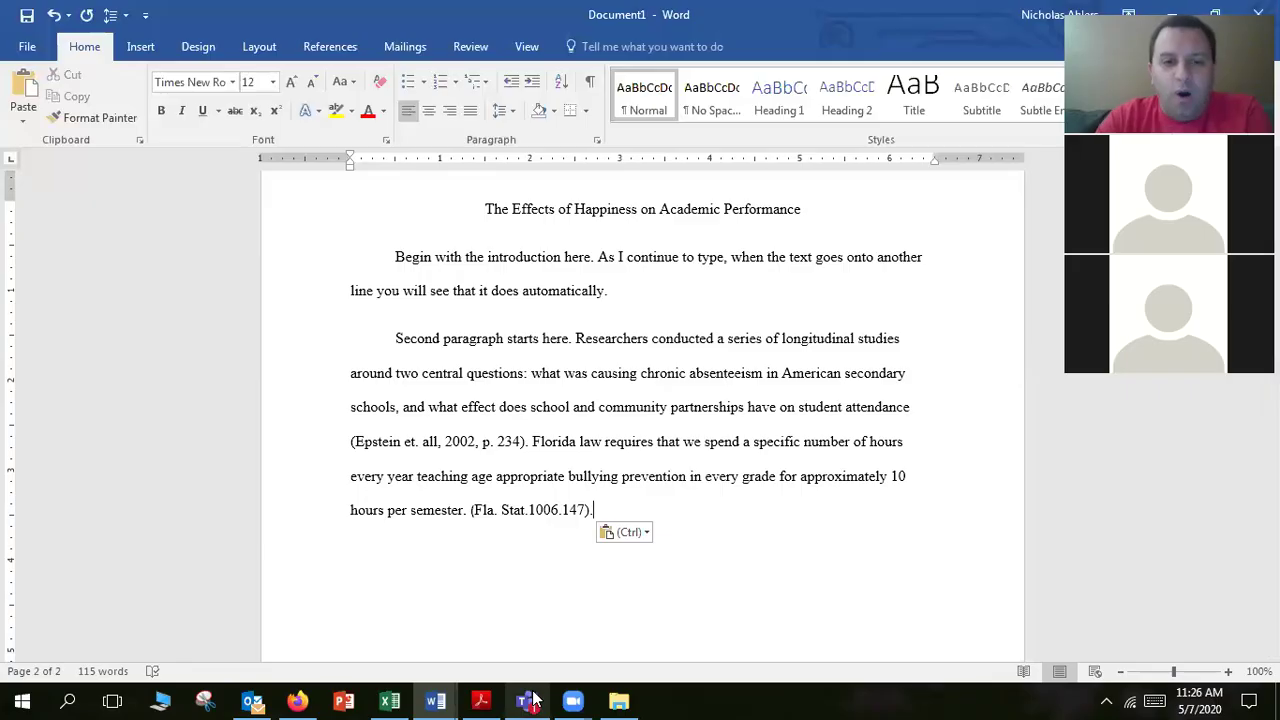
{"action": "mouse_move", "coordinate": [527, 700]}
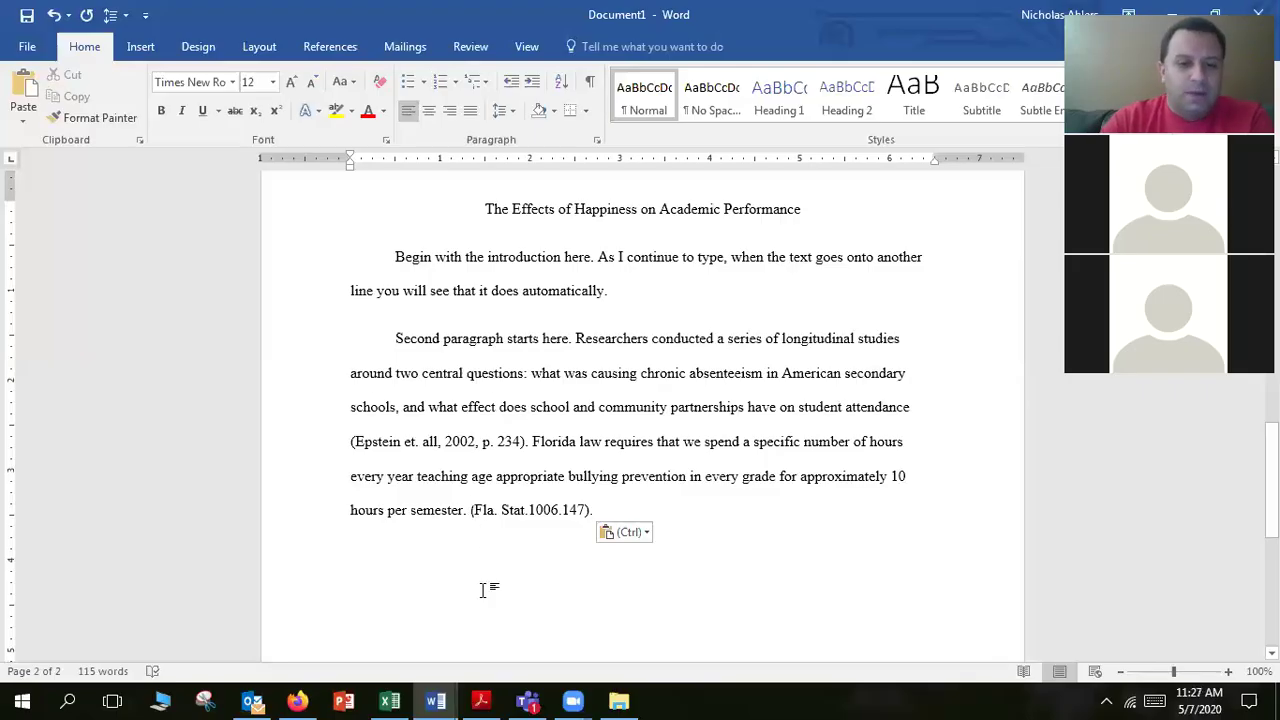
Step: Copy the "We have an antibullying presentation" sentence from Responding to Student Harassment to the end of Document1's second paragraph
{"action": "mouse_move", "coordinate": [435, 700]}
{"action": "left_click", "coordinate": [227, 623]}
{"action": "left_click", "coordinate": [613, 435], "text": "ctrl"}
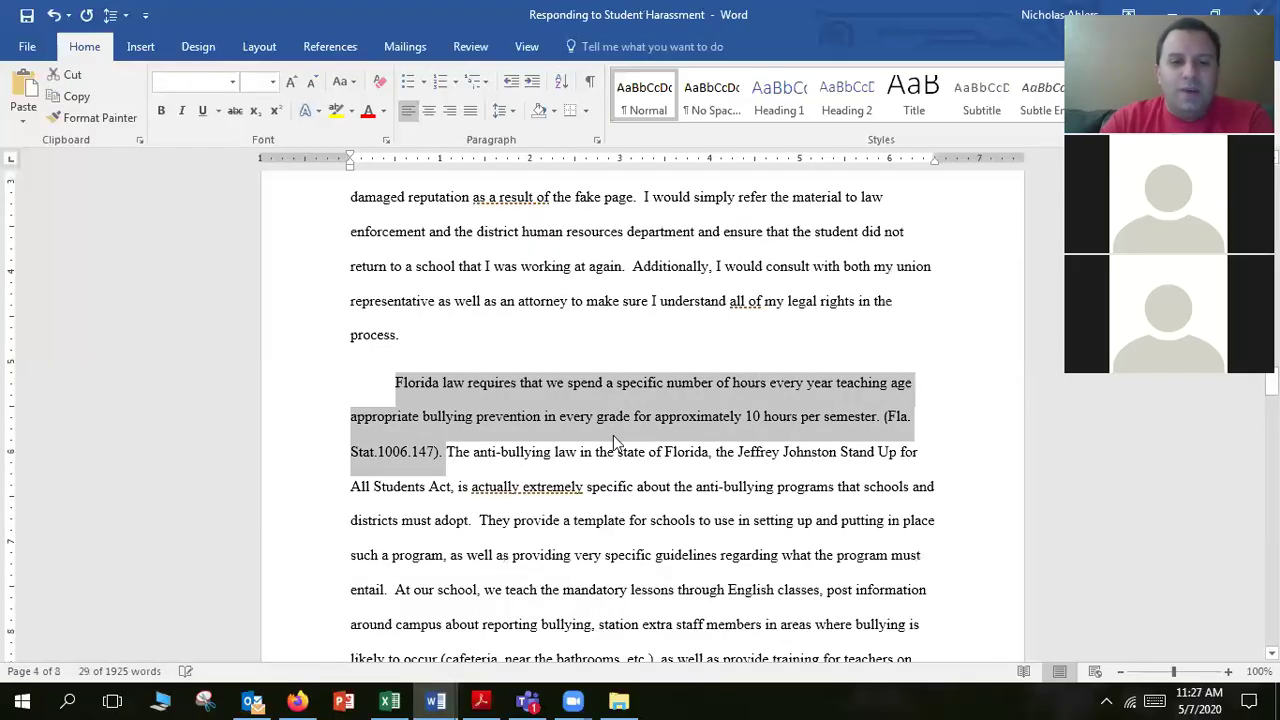
{"action": "left_click", "coordinate": [616, 424]}
{"action": "scroll", "coordinate": [663, 435], "scroll_direction": "down", "scroll_amount": 10}
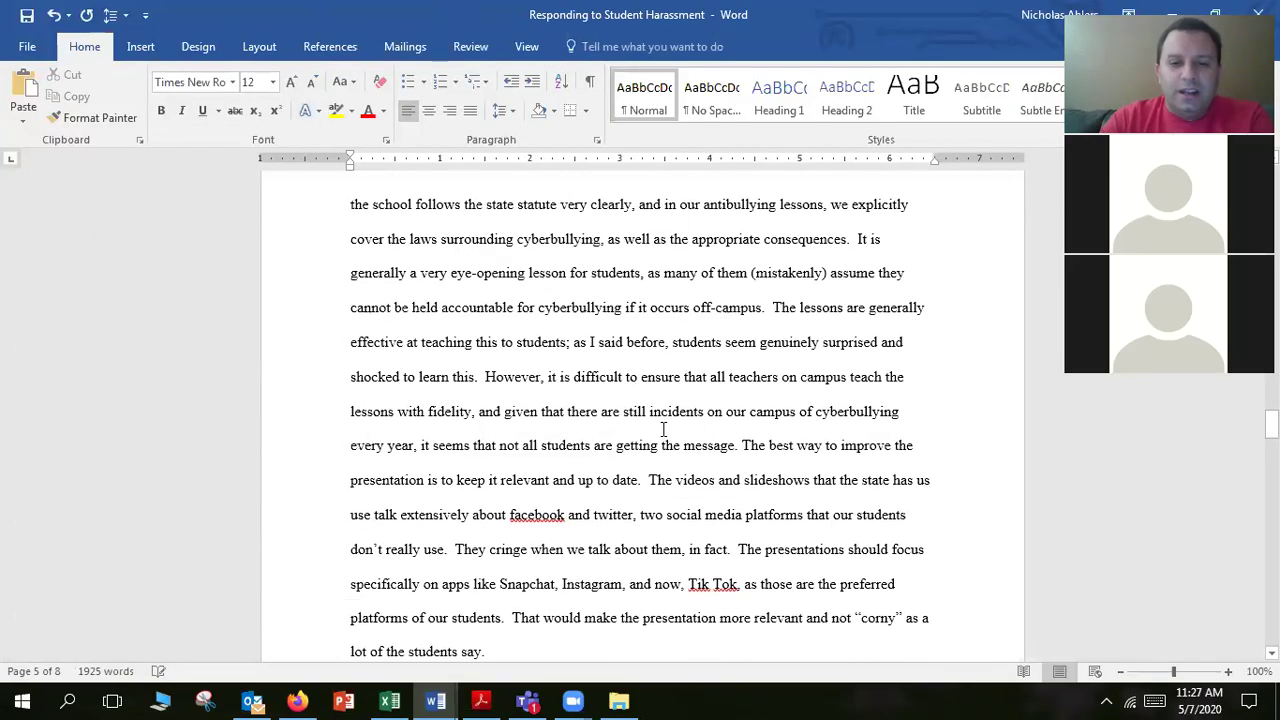
{"action": "scroll", "coordinate": [663, 430], "scroll_direction": "down", "scroll_amount": 5}
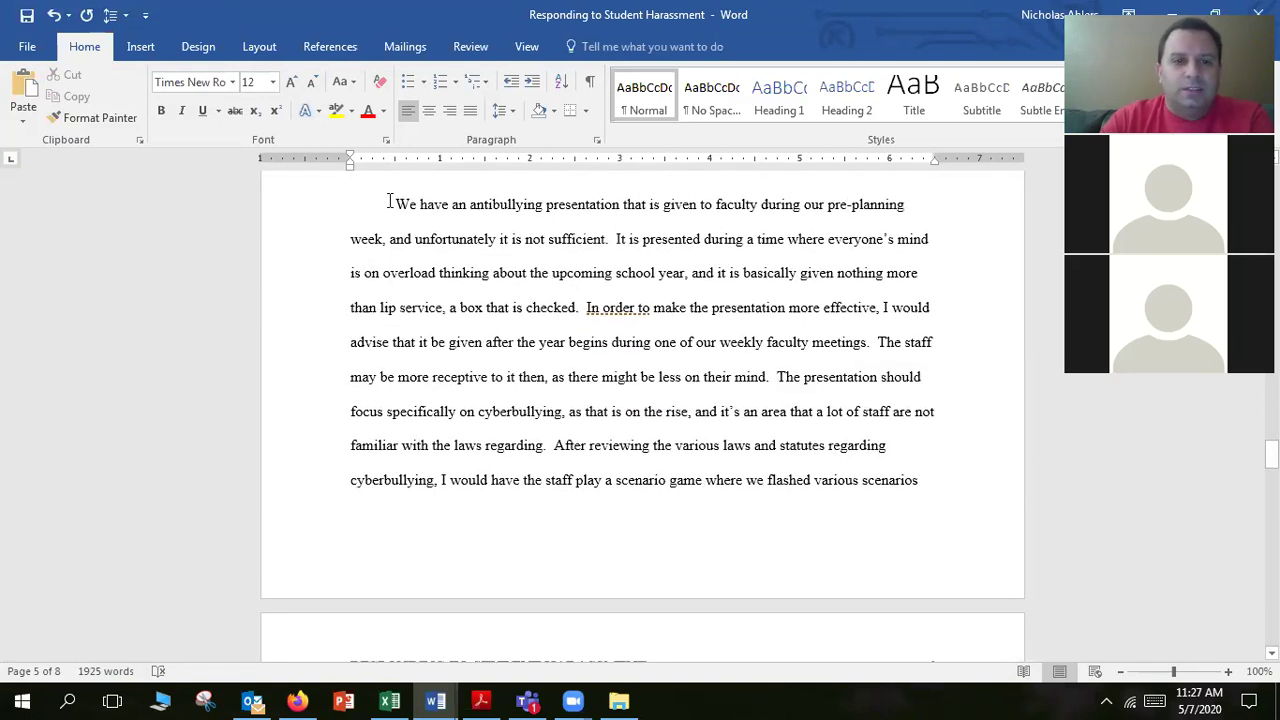
{"action": "left_click_drag", "start_coordinate": [397, 203], "coordinate": [606, 232]}
{"action": "key", "text": "ctrl+c"}
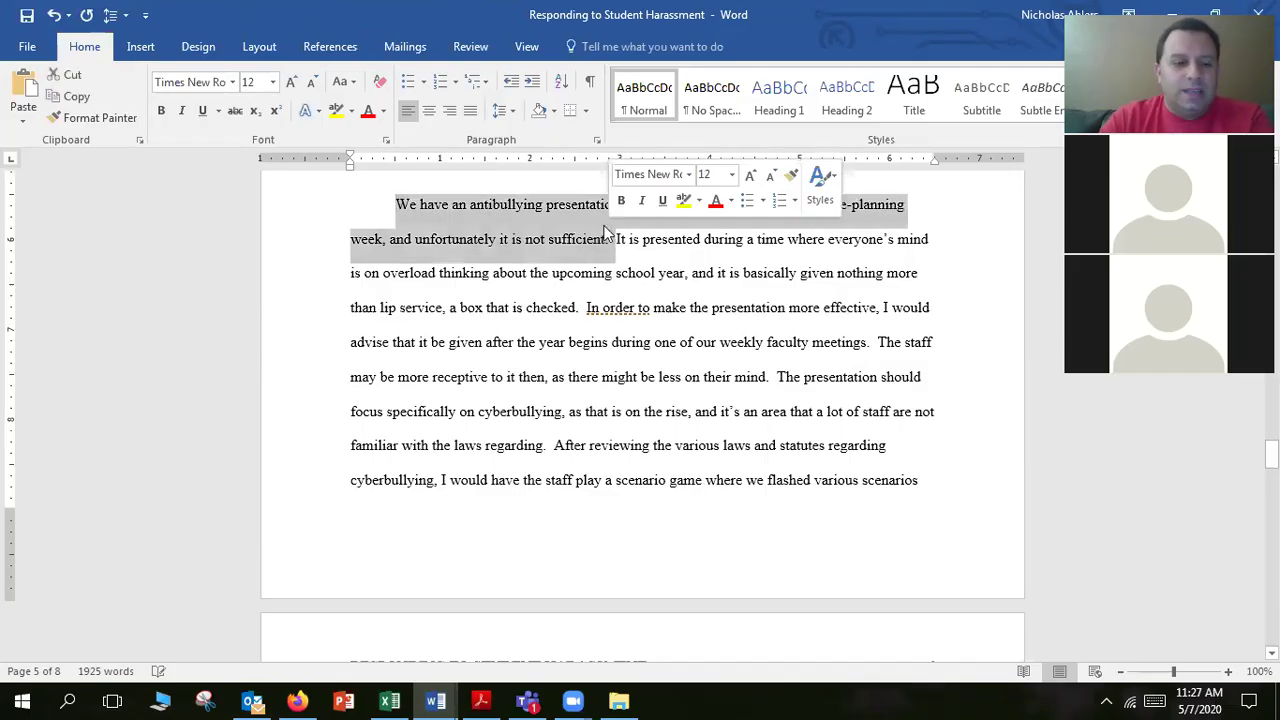
{"action": "mouse_move", "coordinate": [435, 700]}
{"action": "left_click", "coordinate": [420, 645]}
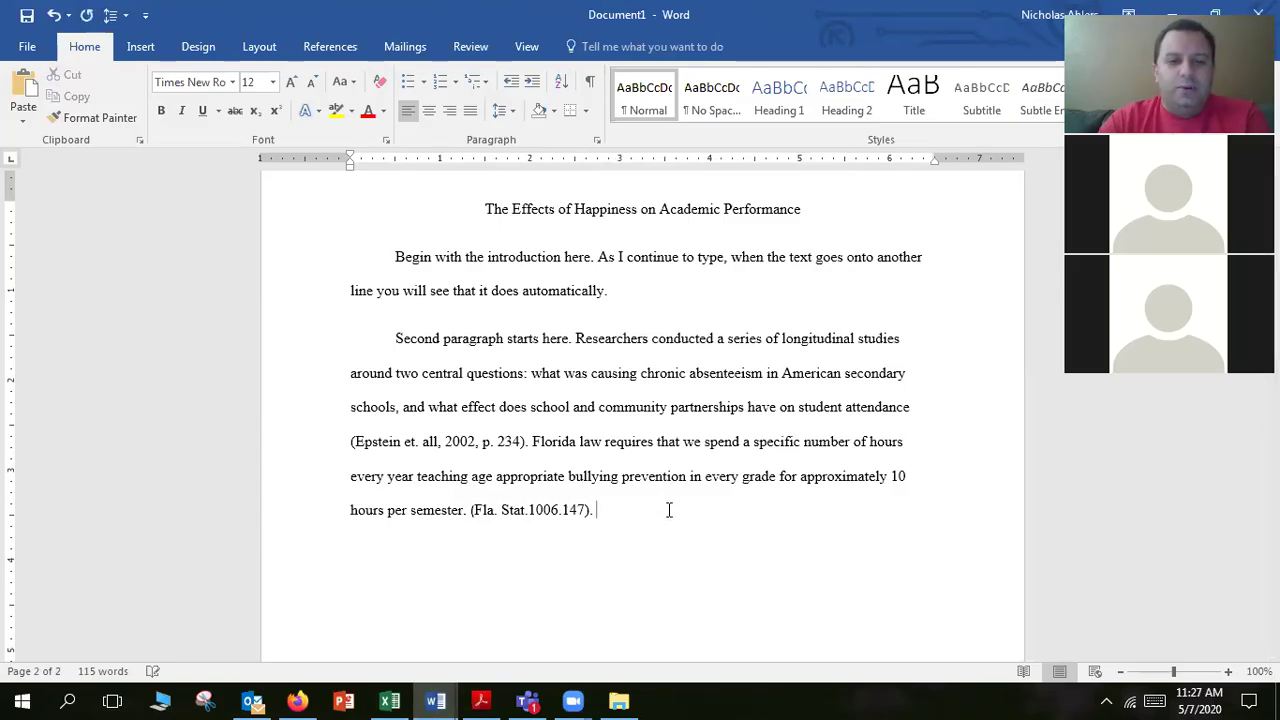
{"action": "key", "text": "ctrl+v"}
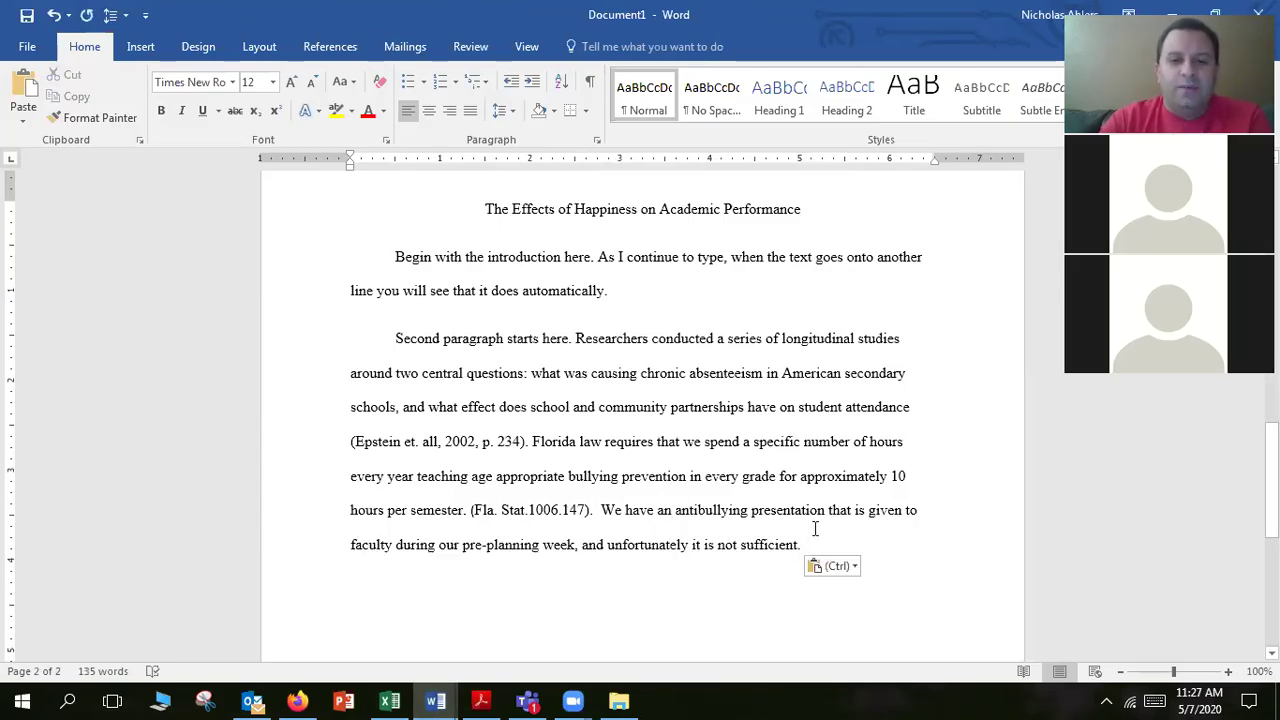
Step: Replace the pasted sentence's closing period with the citation "(Florida Department of Education)."
{"action": "key", "text": "BackSpace"}
{"action": "key", "text": "BackSpace"}
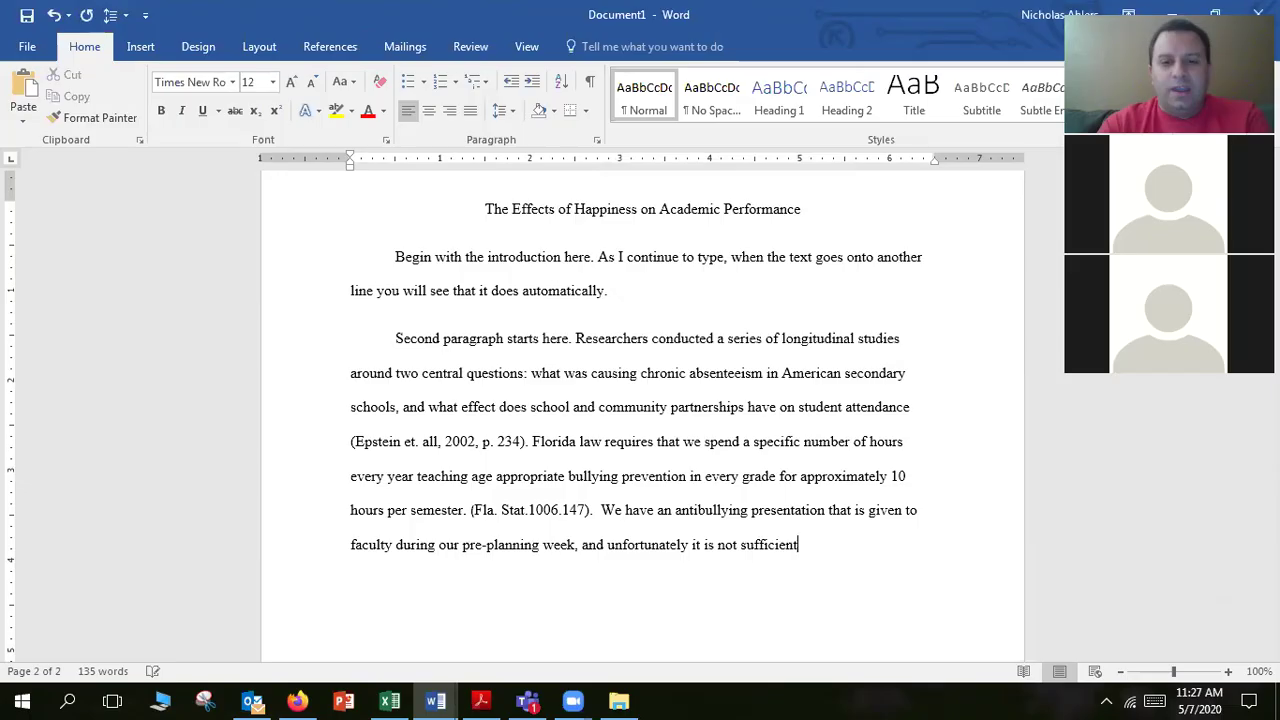
{"action": "type", "text": "(Florida Depa"}
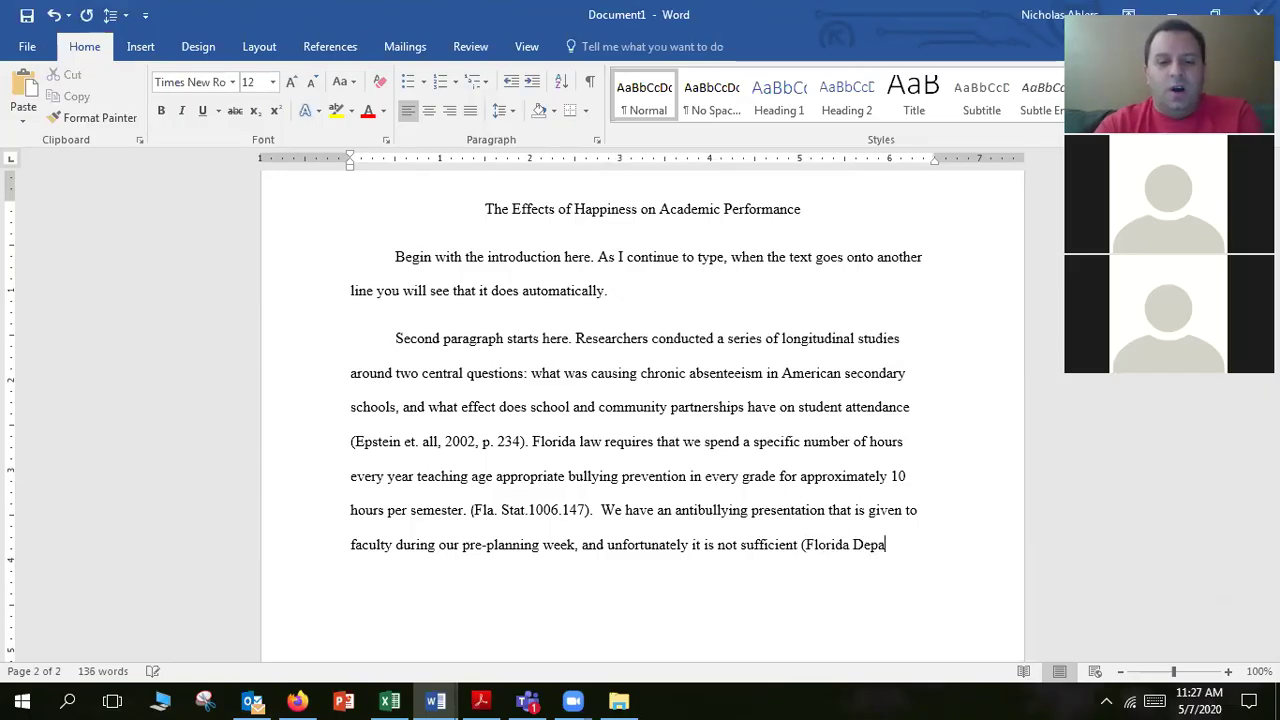
{"action": "type", "text": "rtment of Education)."}
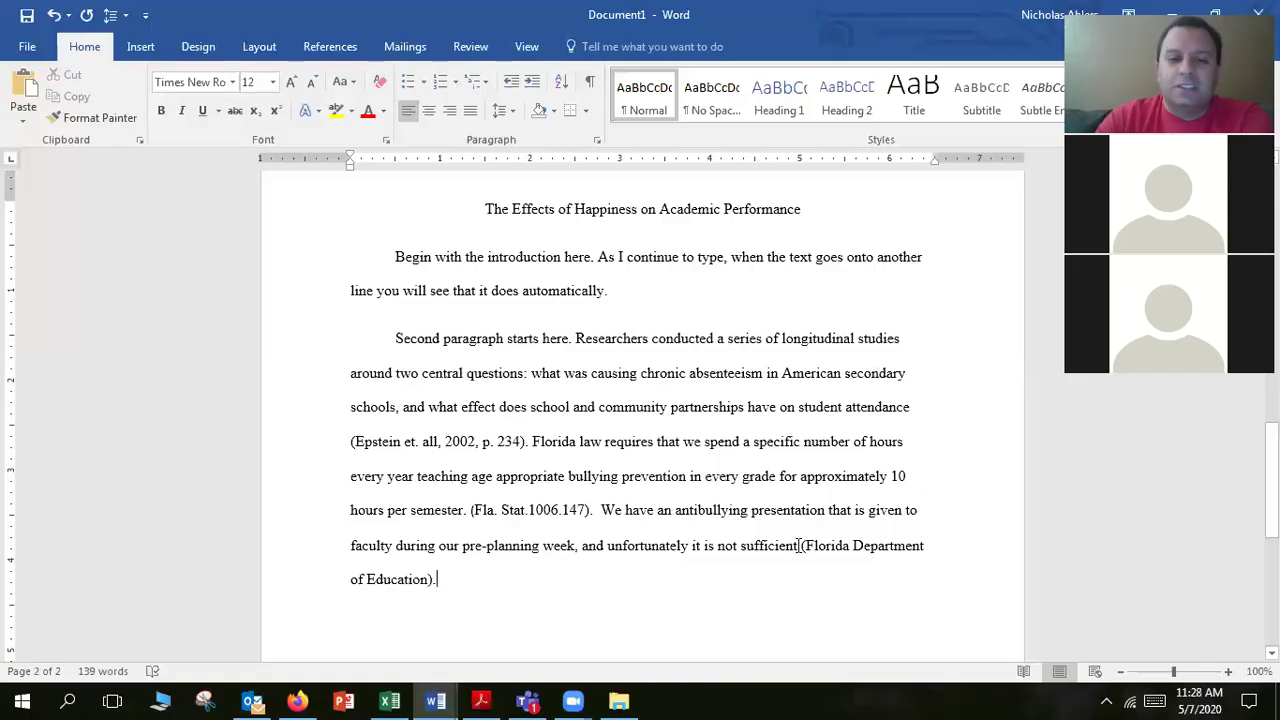
Step: Highlight the 2002 author citation in the second paragraph for review and return to the paragraph's end
{"action": "left_click_drag", "start_coordinate": [346, 441], "coordinate": [533, 448]}
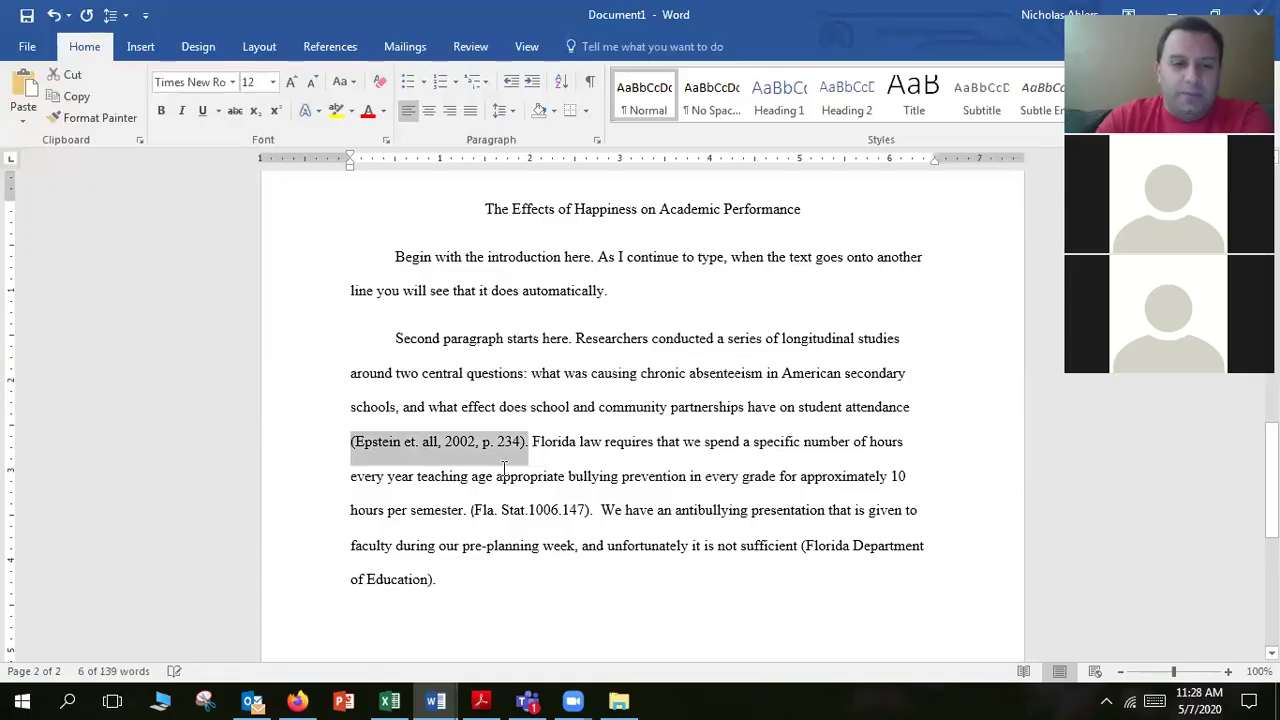
{"action": "left_click", "coordinate": [496, 583]}
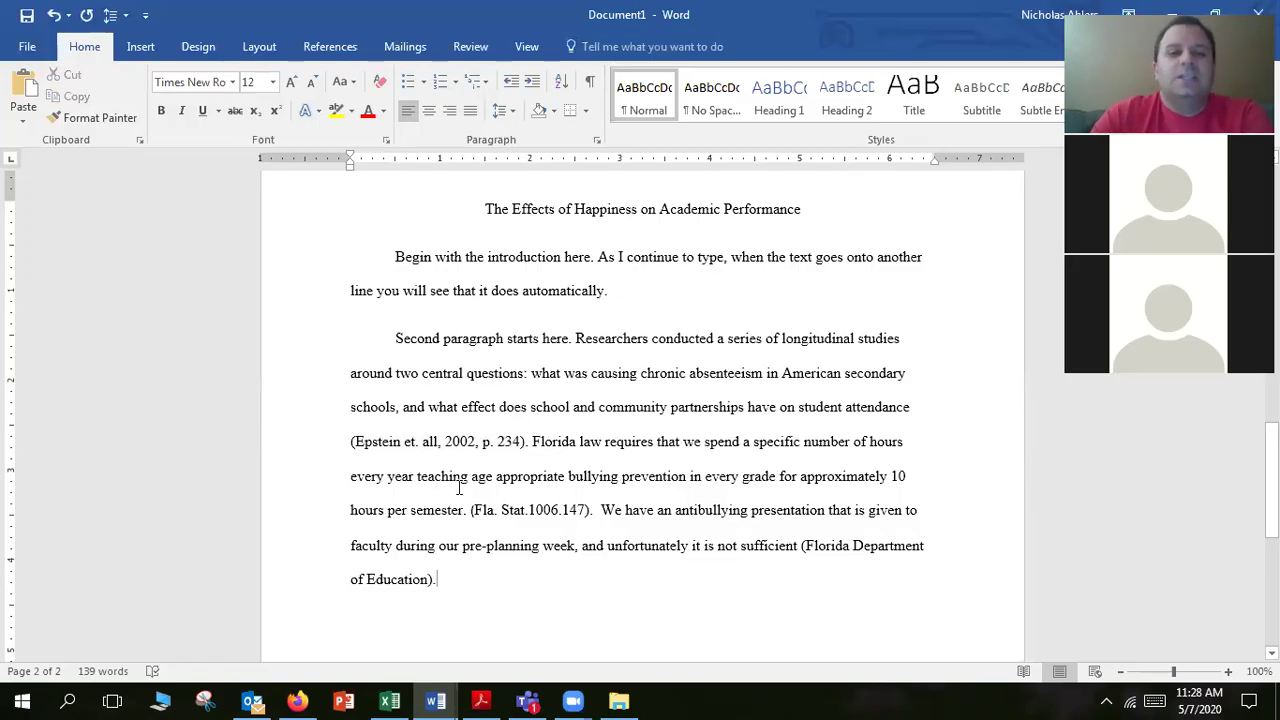
{"action": "left_click", "coordinate": [522, 441]}
{"action": "left_click", "coordinate": [350, 441], "text": "shift"}
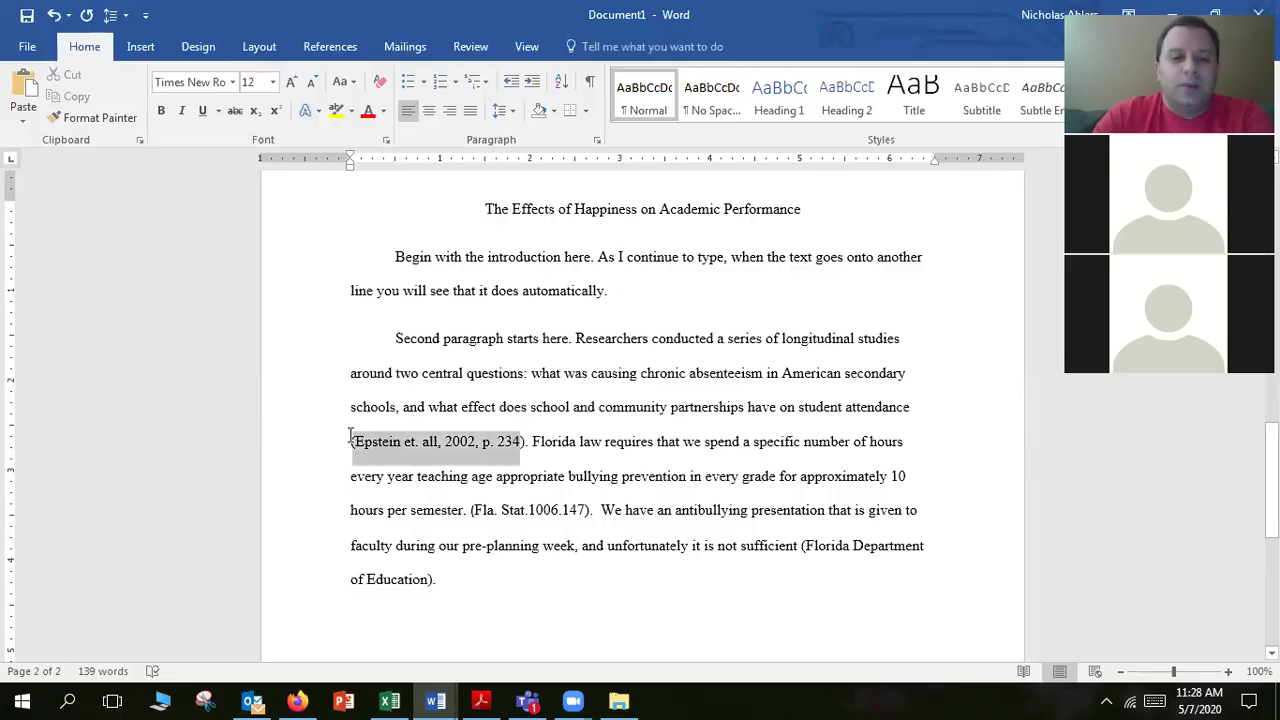
{"action": "left_click", "coordinate": [480, 583]}
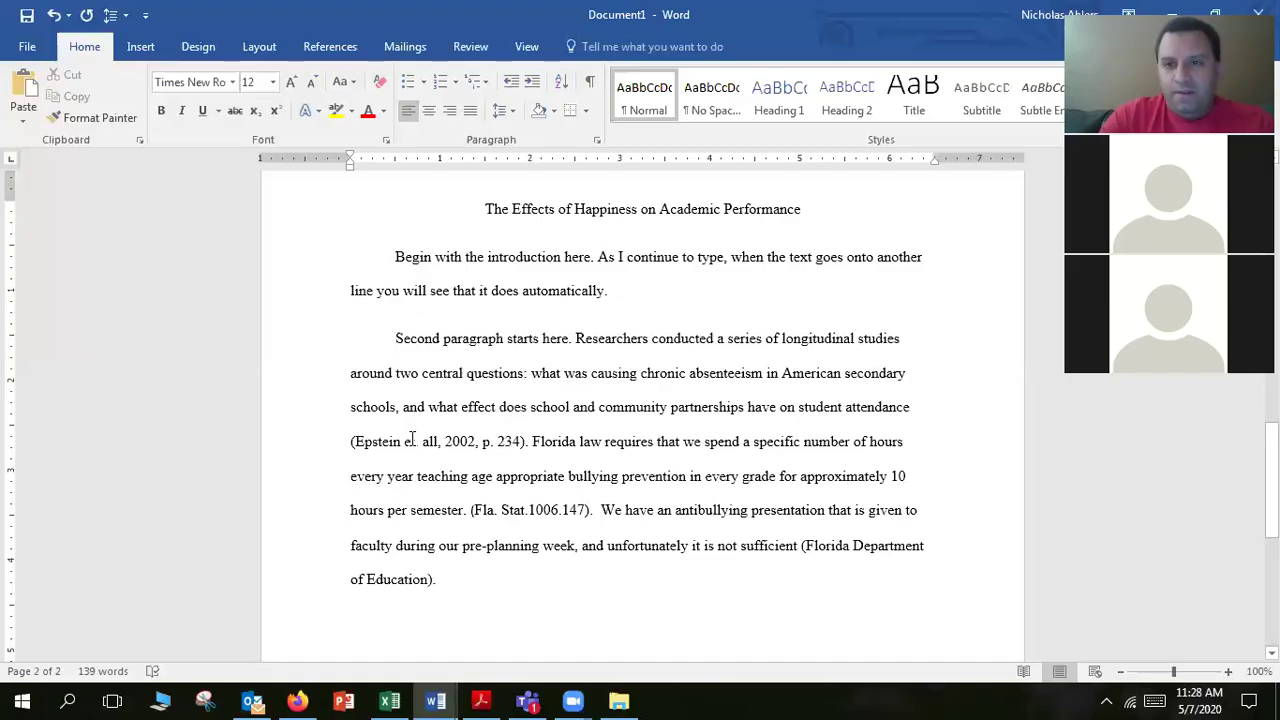
Step: Highlight the author, Florida statute and Florida Department of Education citations one after another to compare their formats
{"action": "left_click_drag", "start_coordinate": [350, 441], "coordinate": [527, 434]}
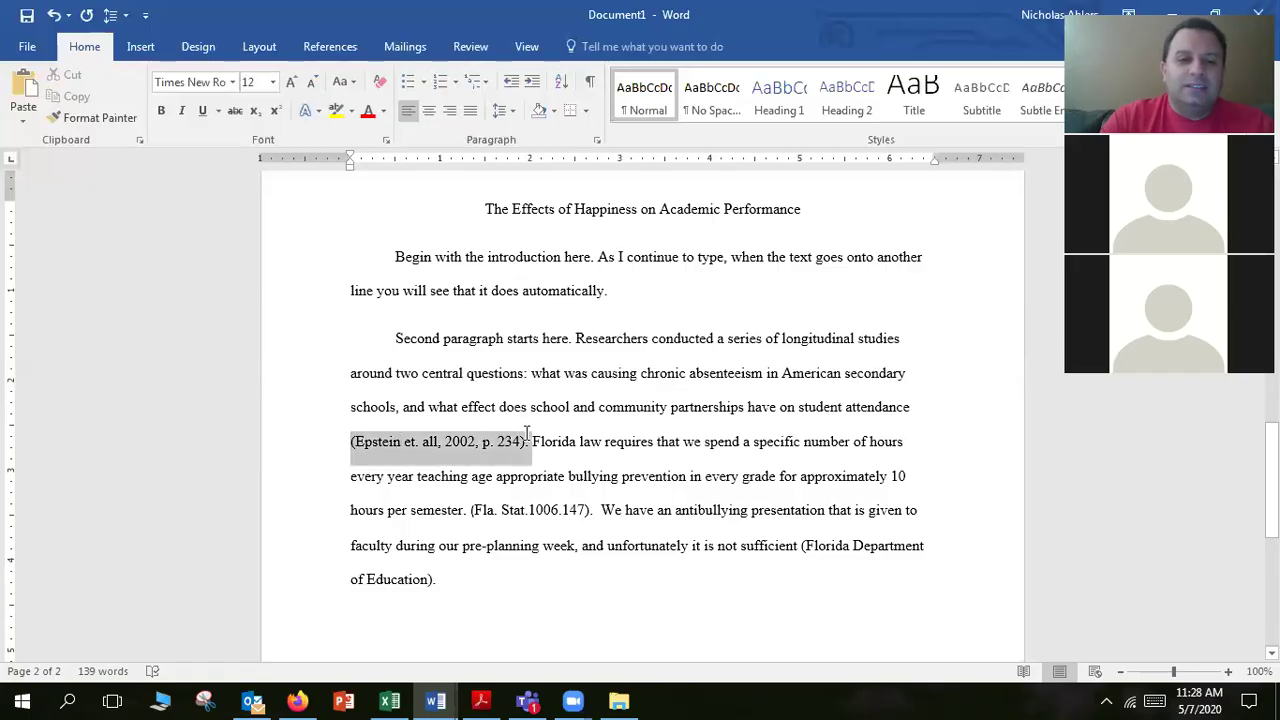
{"action": "left_click_drag", "start_coordinate": [471, 510], "coordinate": [592, 511]}
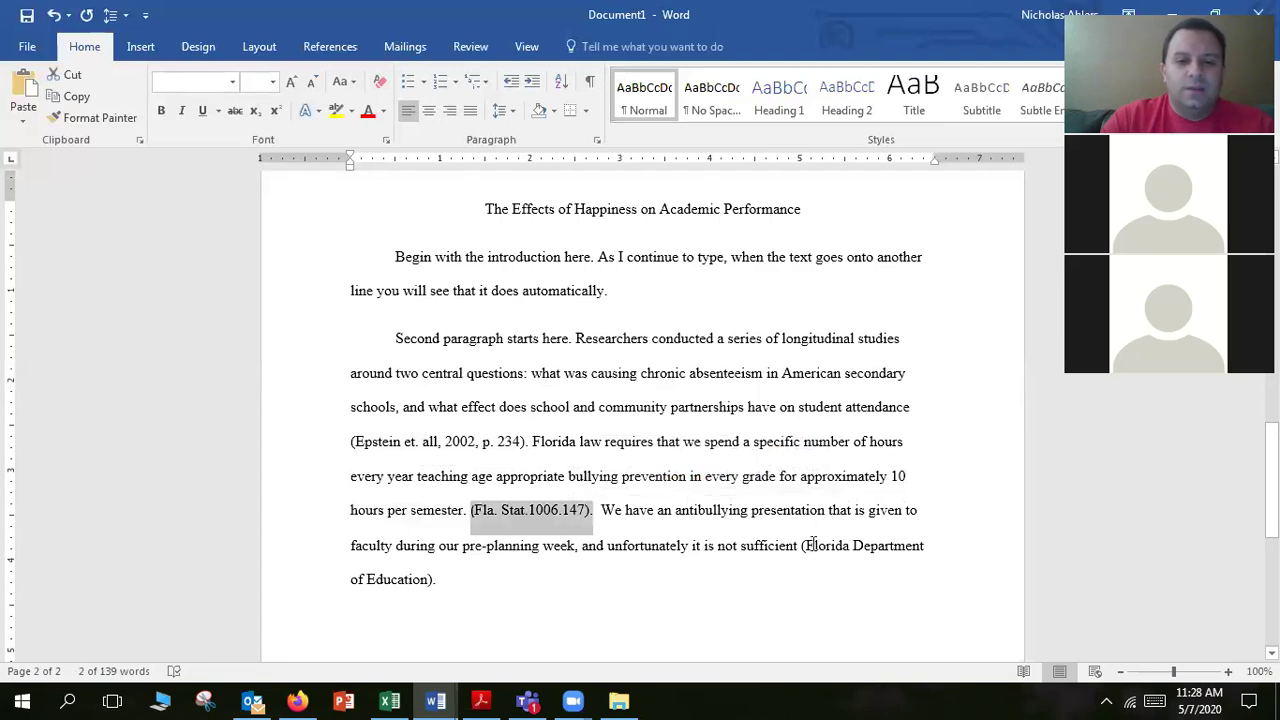
{"action": "left_click_drag", "start_coordinate": [836, 562], "coordinate": [877, 591]}
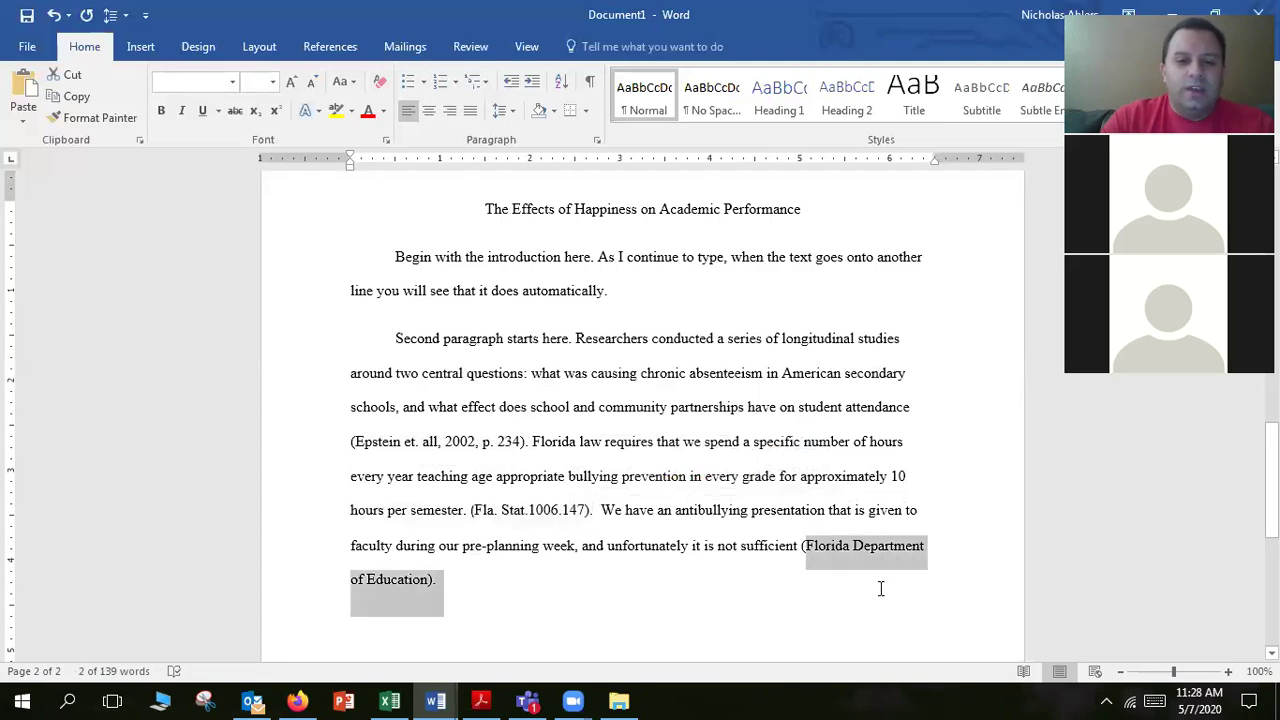
{"action": "left_click", "coordinate": [750, 570]}
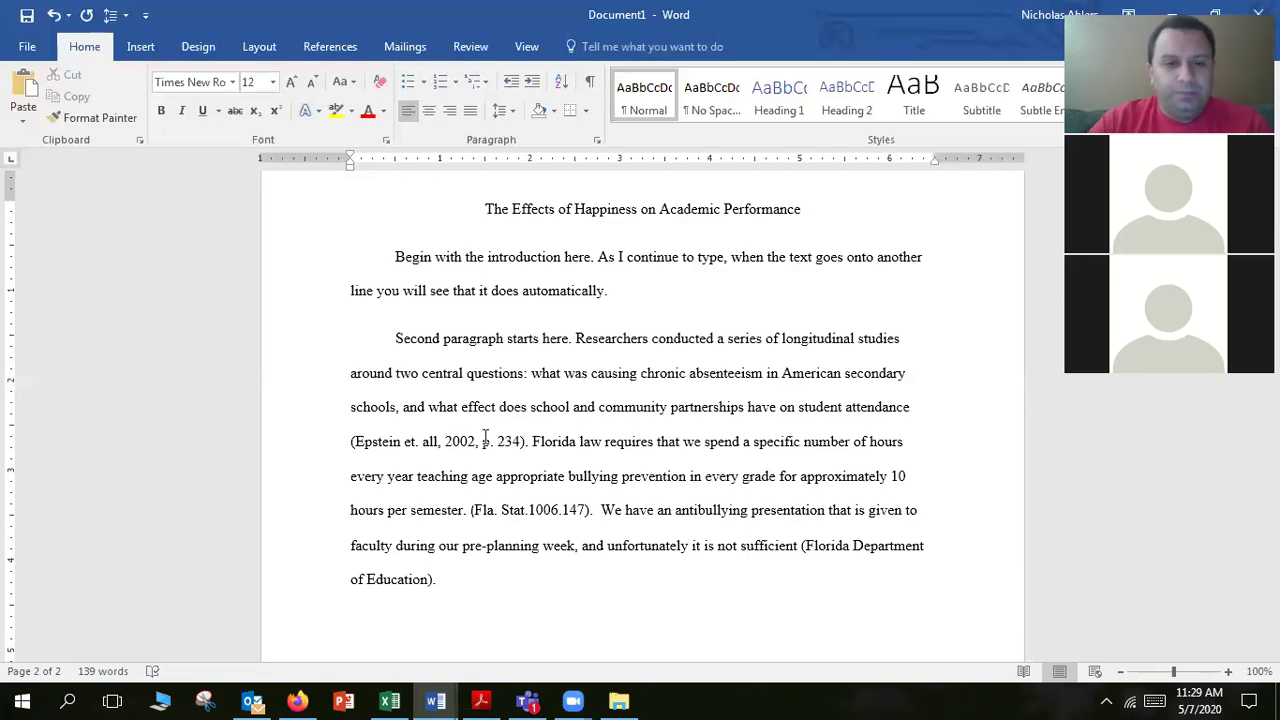
Step: Add a new paragraph after the Florida Department of Education citation reading "This is my concluding paragraph."
{"action": "scroll", "coordinate": [491, 425], "scroll_direction": "down", "scroll_amount": 3}
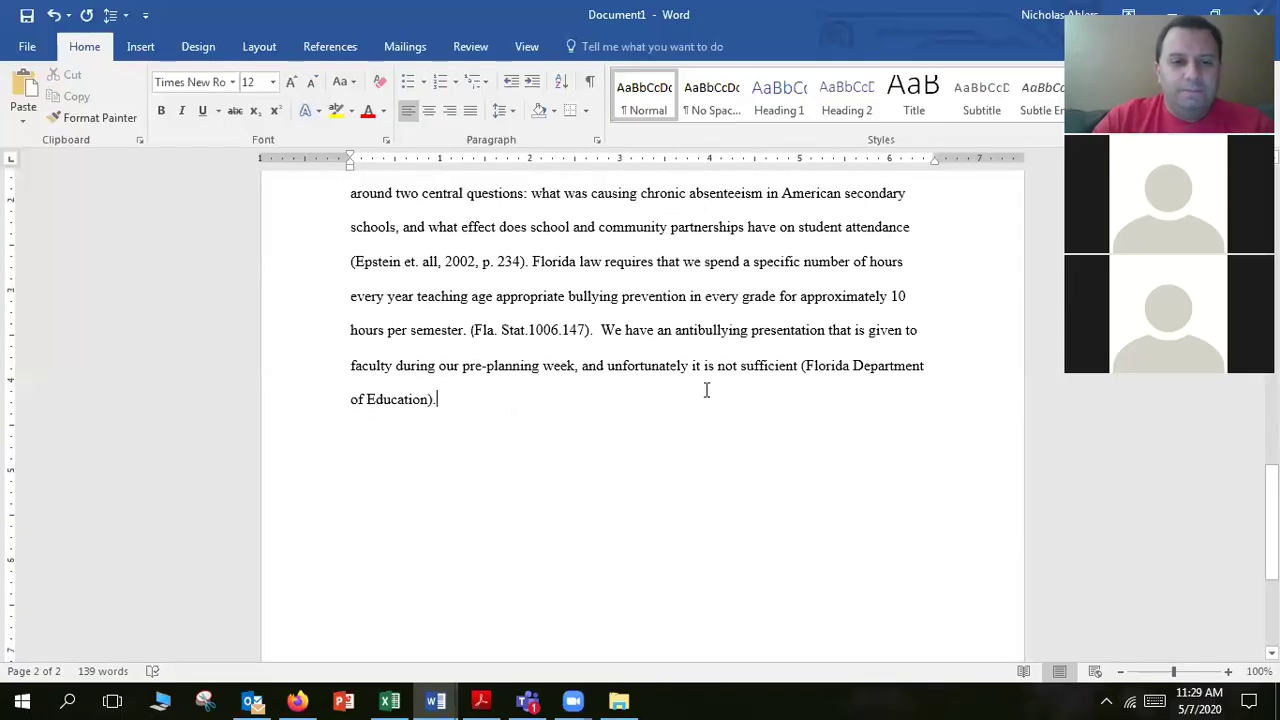
{"action": "scroll", "coordinate": [597, 514], "scroll_direction": "up", "scroll_amount": 3}
{"action": "scroll", "coordinate": [595, 515], "scroll_direction": "down", "scroll_amount": 3}
{"action": "key", "text": "Return"}
{"action": "type", "text": "This is my concluding paragraph."}
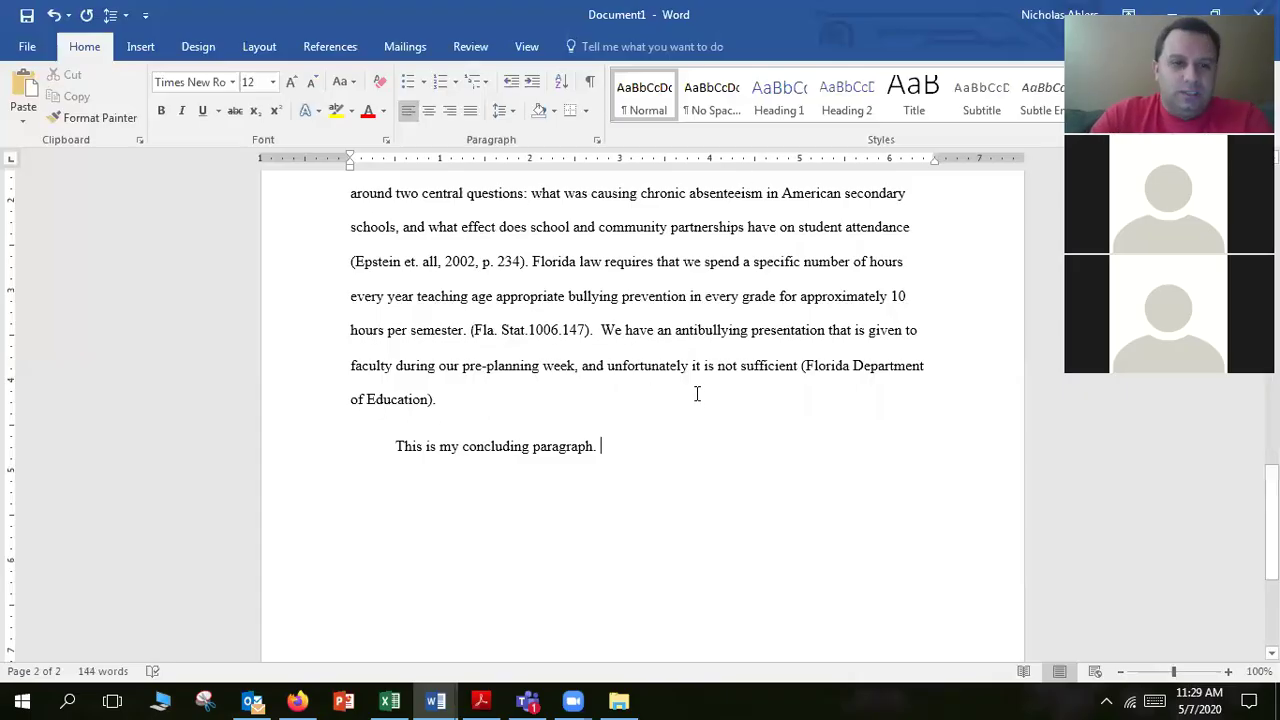
Step: Insert a page break after the concluding paragraph to start a new page
{"action": "scroll", "coordinate": [757, 449], "scroll_direction": "down", "scroll_amount": 3}
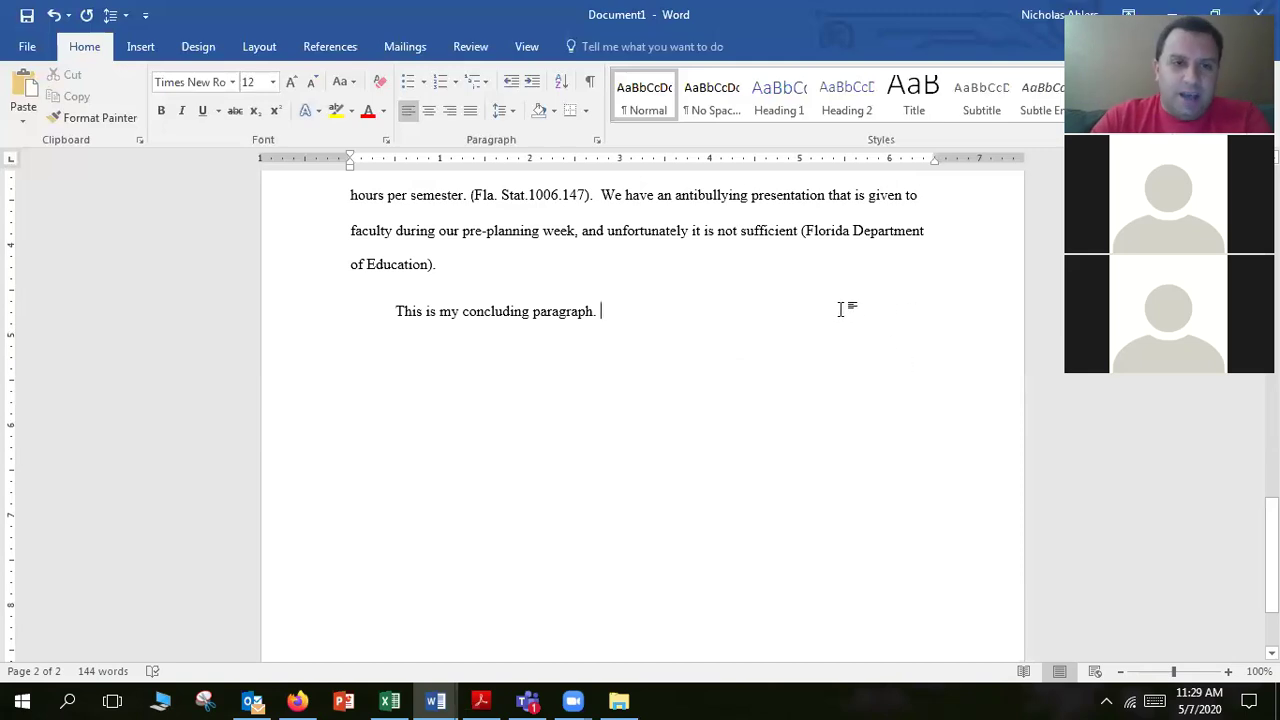
{"action": "left_click", "coordinate": [140, 47]}
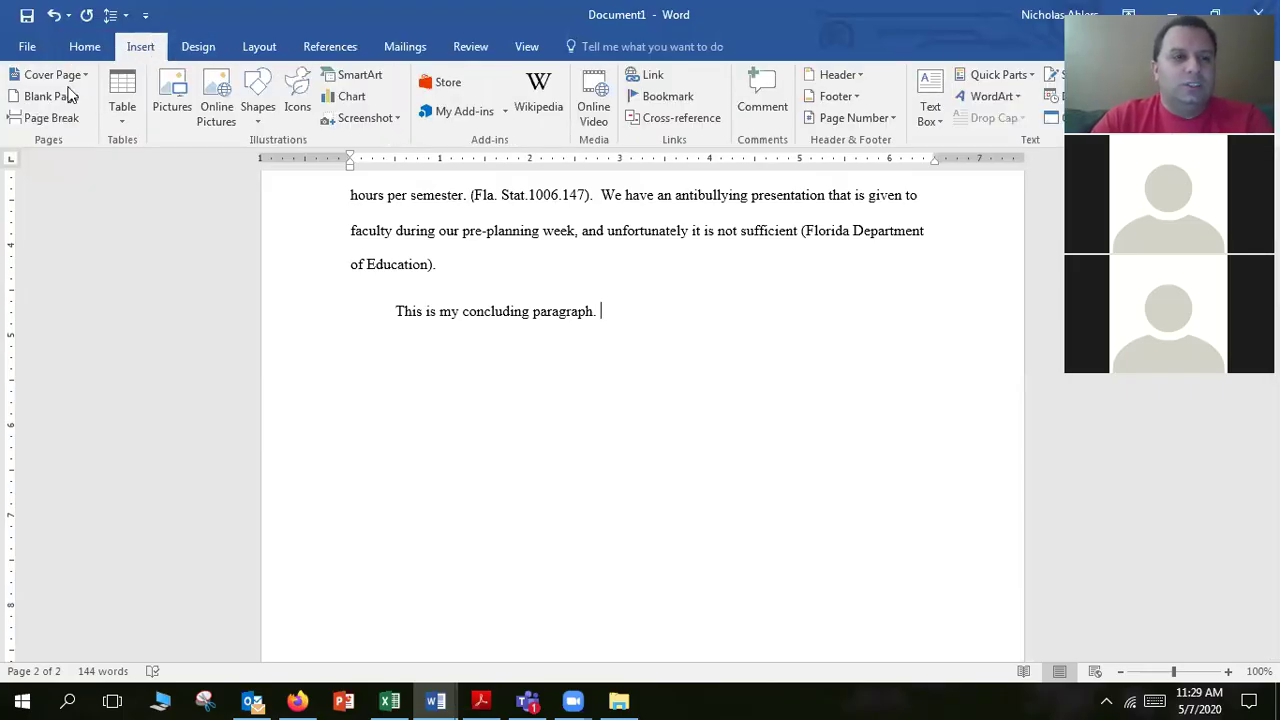
{"action": "left_click", "coordinate": [60, 117]}
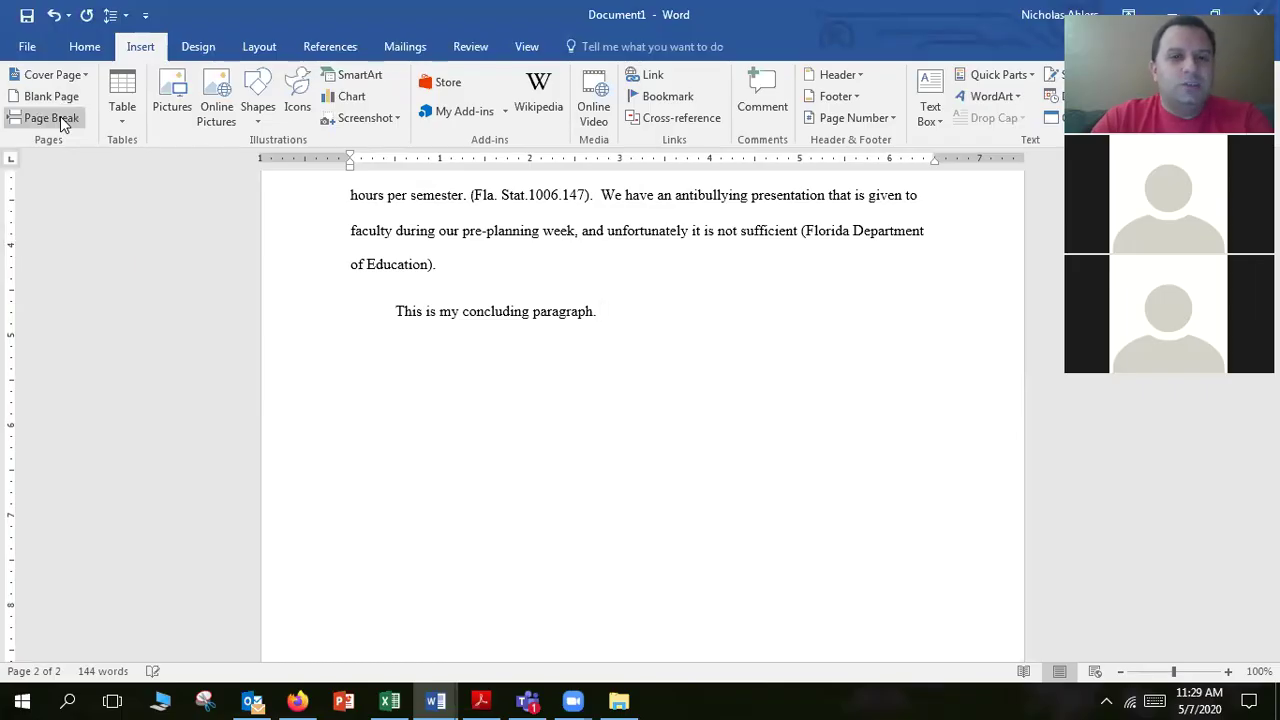
{"action": "scroll", "coordinate": [580, 317], "scroll_direction": "down", "scroll_amount": 3}
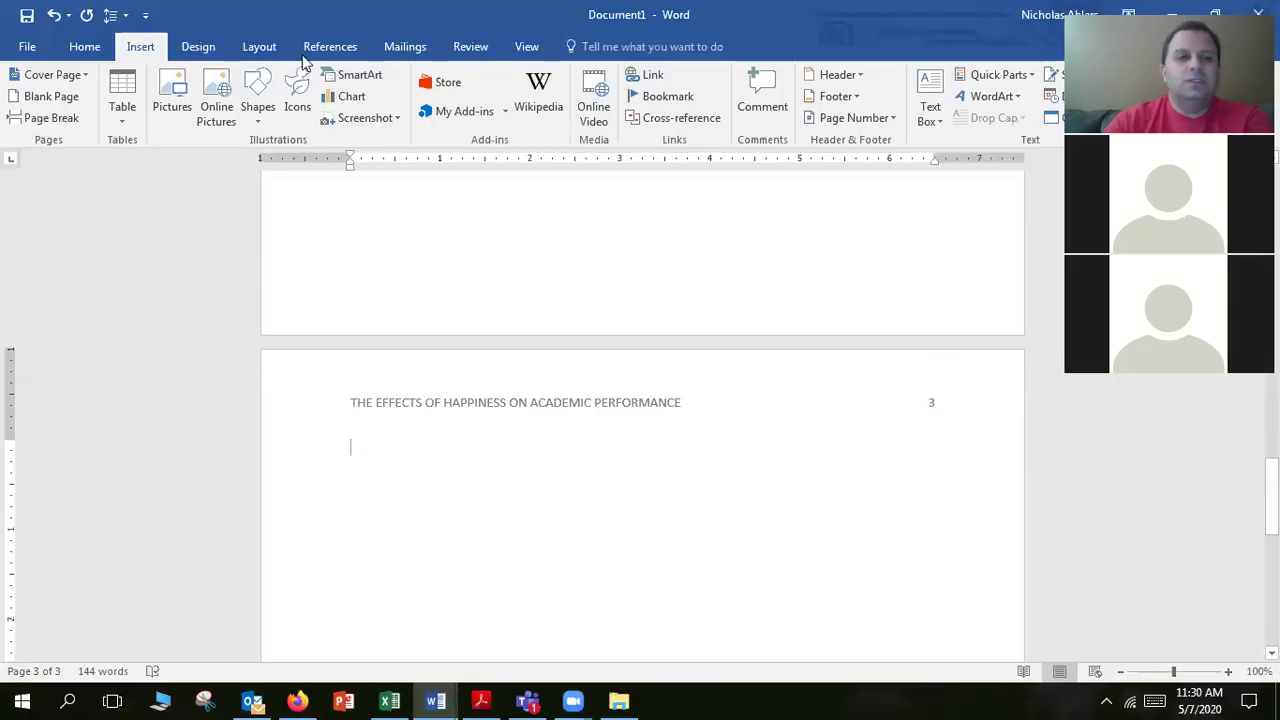
Step: Add a centered "References" heading on the new page and start a left-aligned line below it
{"action": "left_click", "coordinate": [88, 50]}
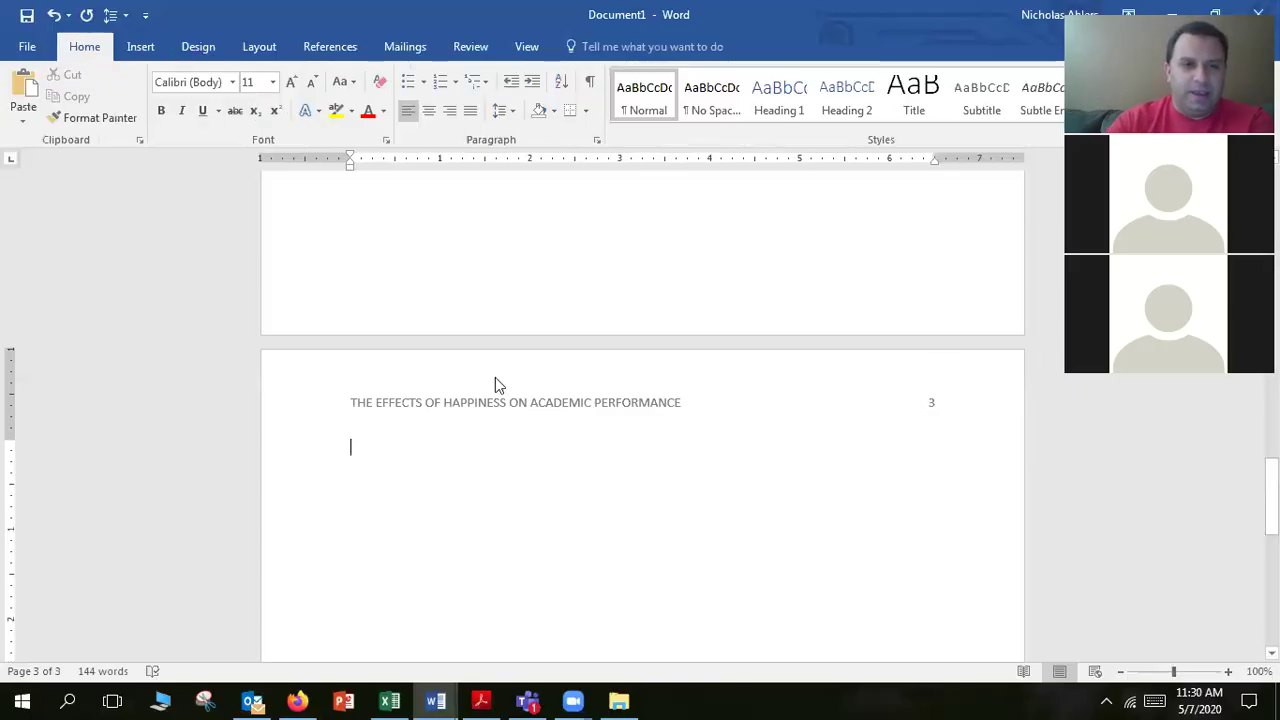
{"action": "left_click", "coordinate": [427, 112]}
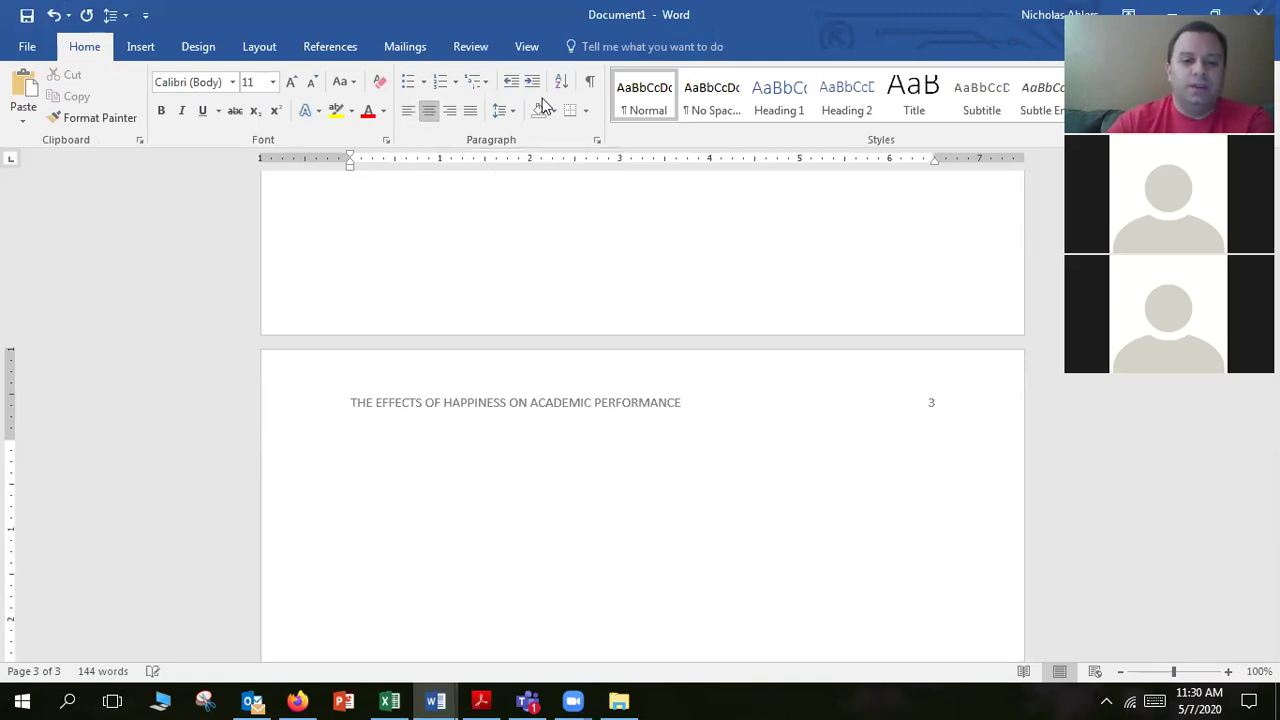
{"action": "type", "text": "Re"}
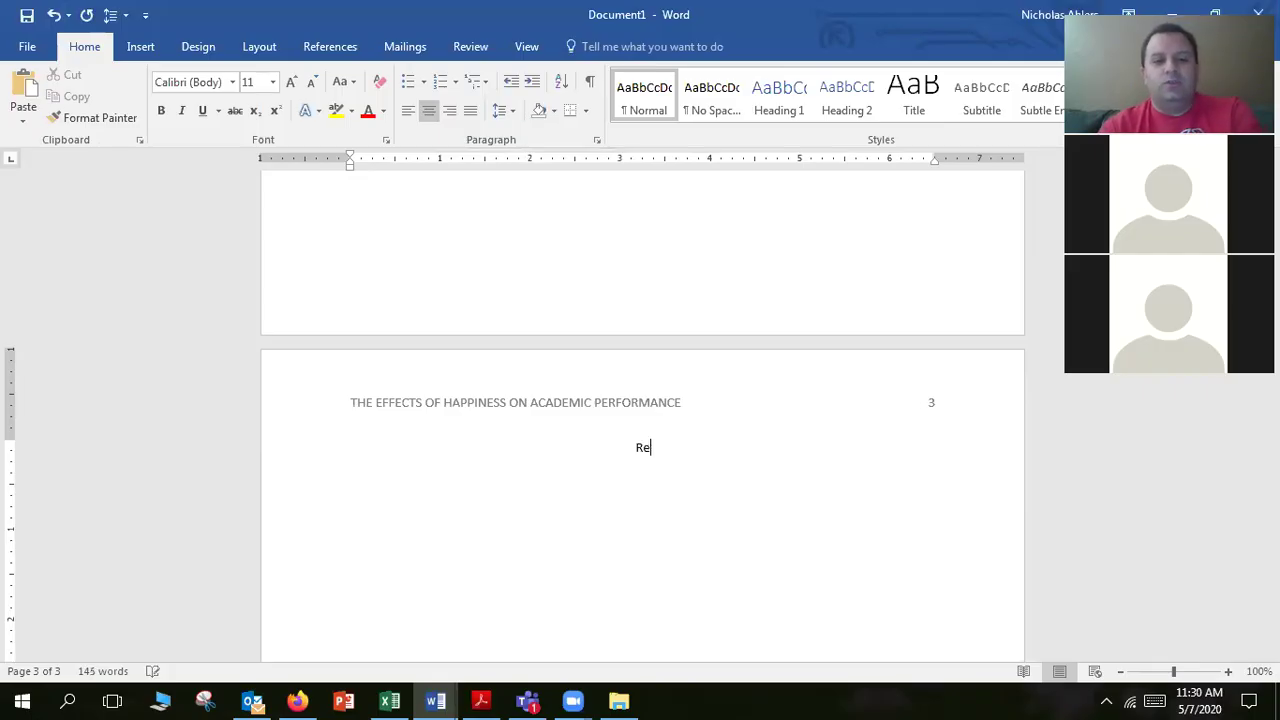
{"action": "type", "text": "ferences"}
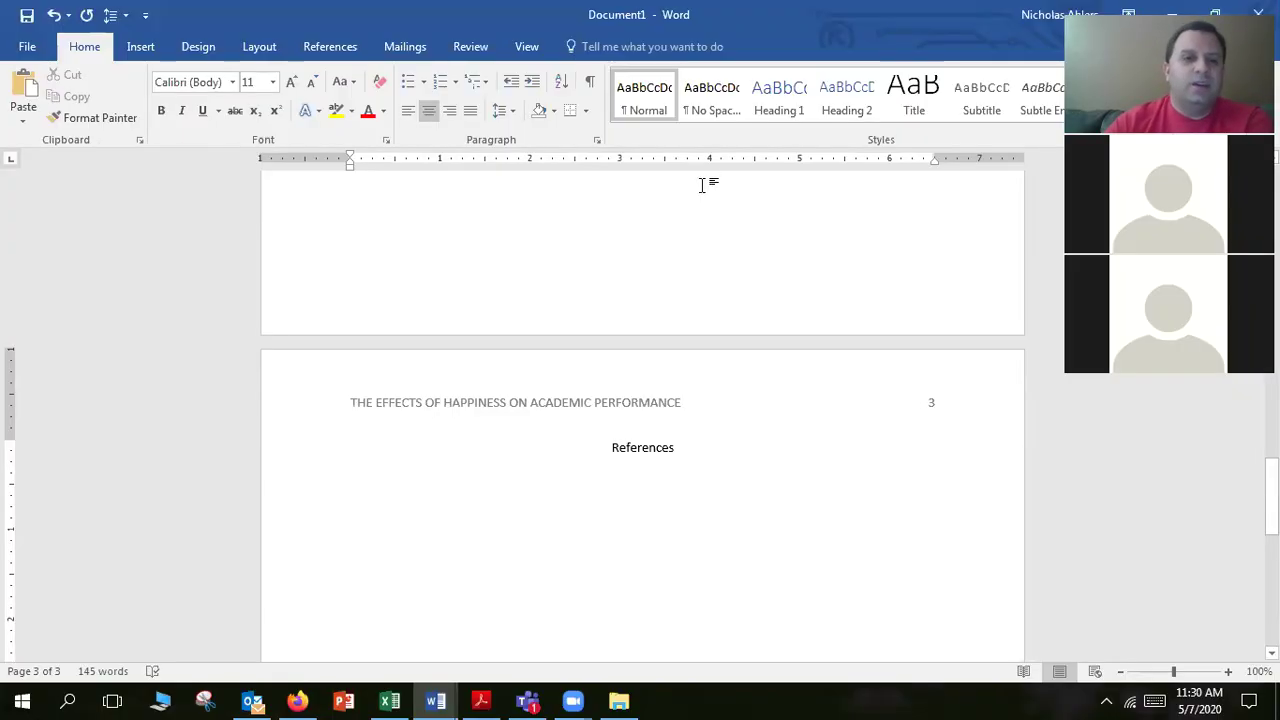
{"action": "key", "text": "Return"}
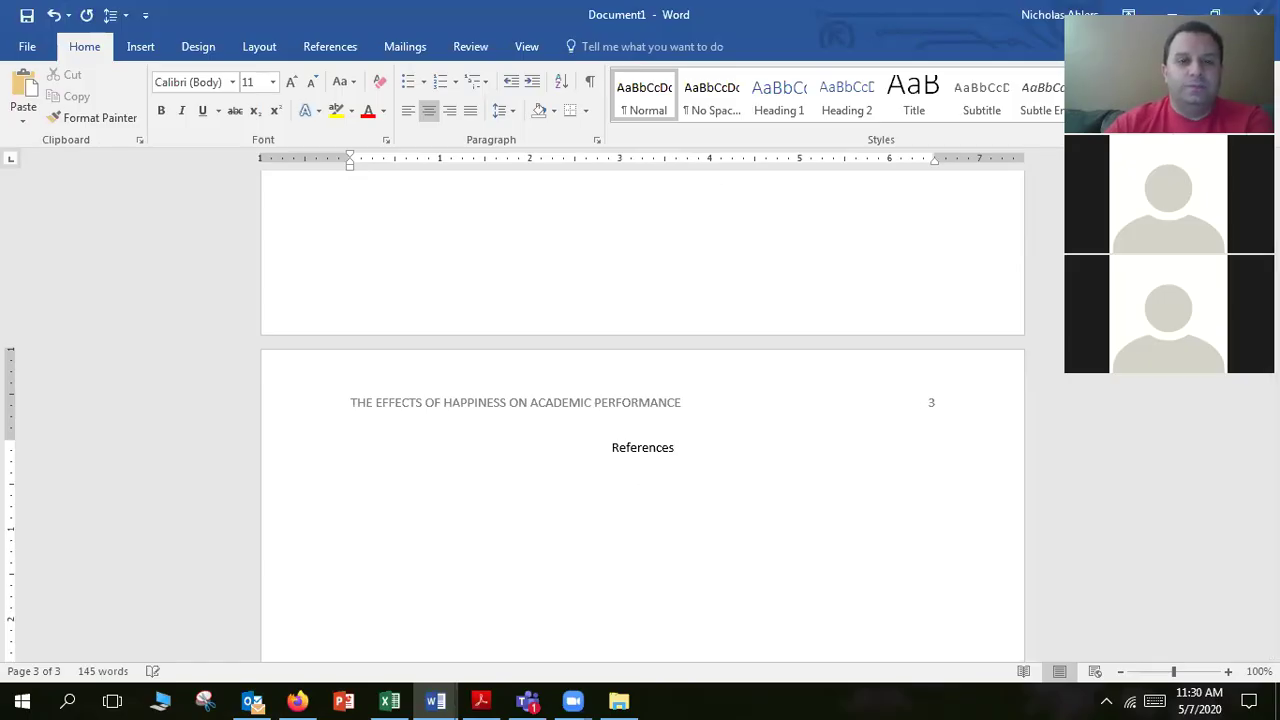
{"action": "left_click", "coordinate": [409, 111]}
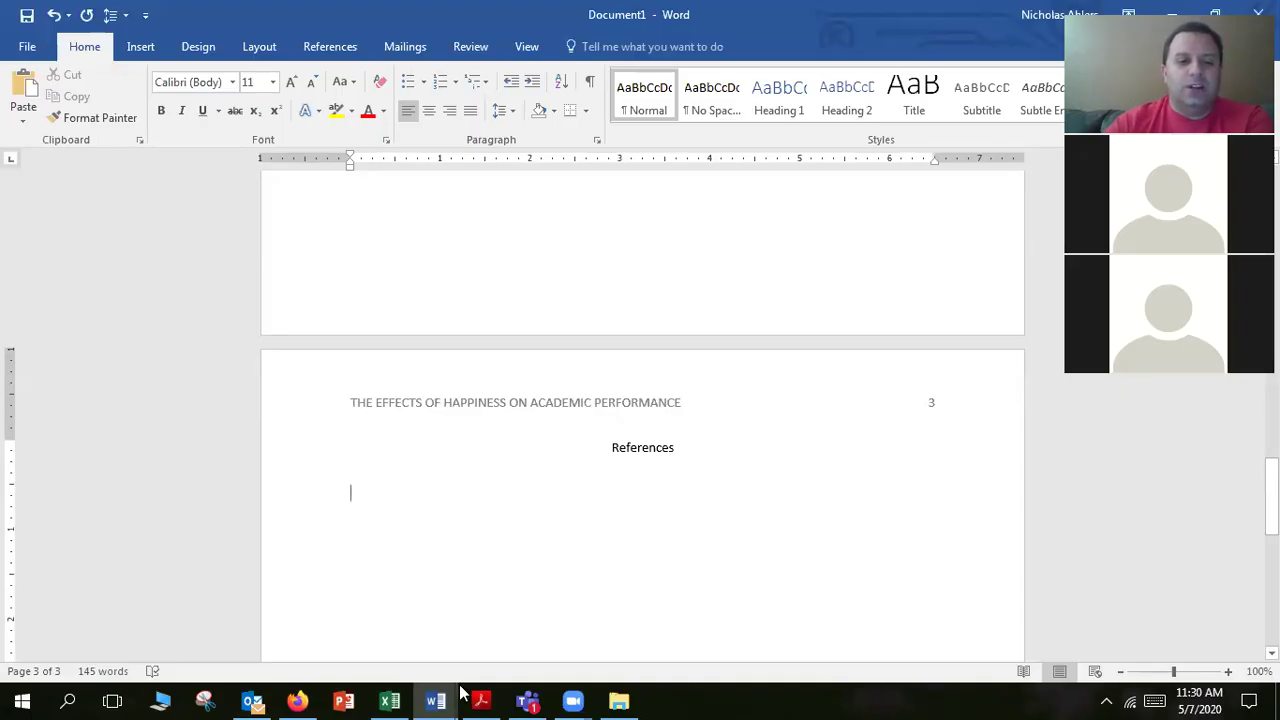
Step: Copy the whole References list, heading included, from Responding to Student Harassment and paste it below the heading in Document1
{"action": "mouse_move", "coordinate": [445, 698]}
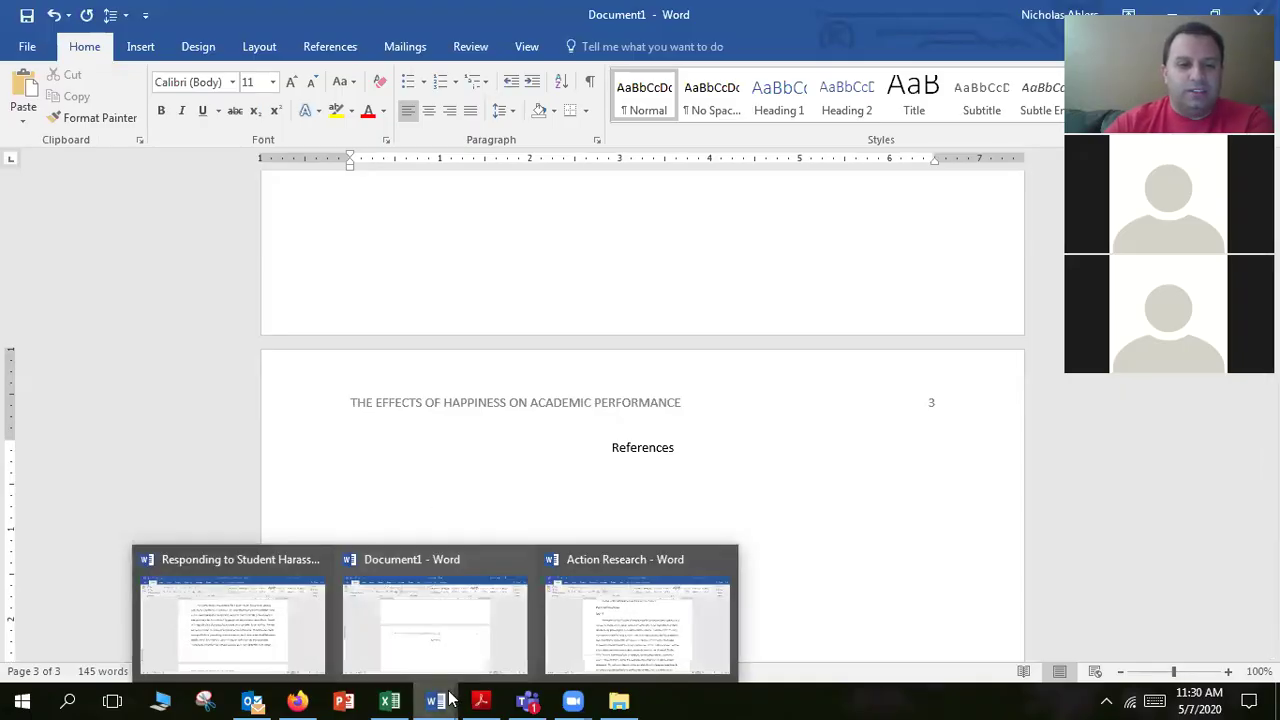
{"action": "left_click", "coordinate": [311, 645]}
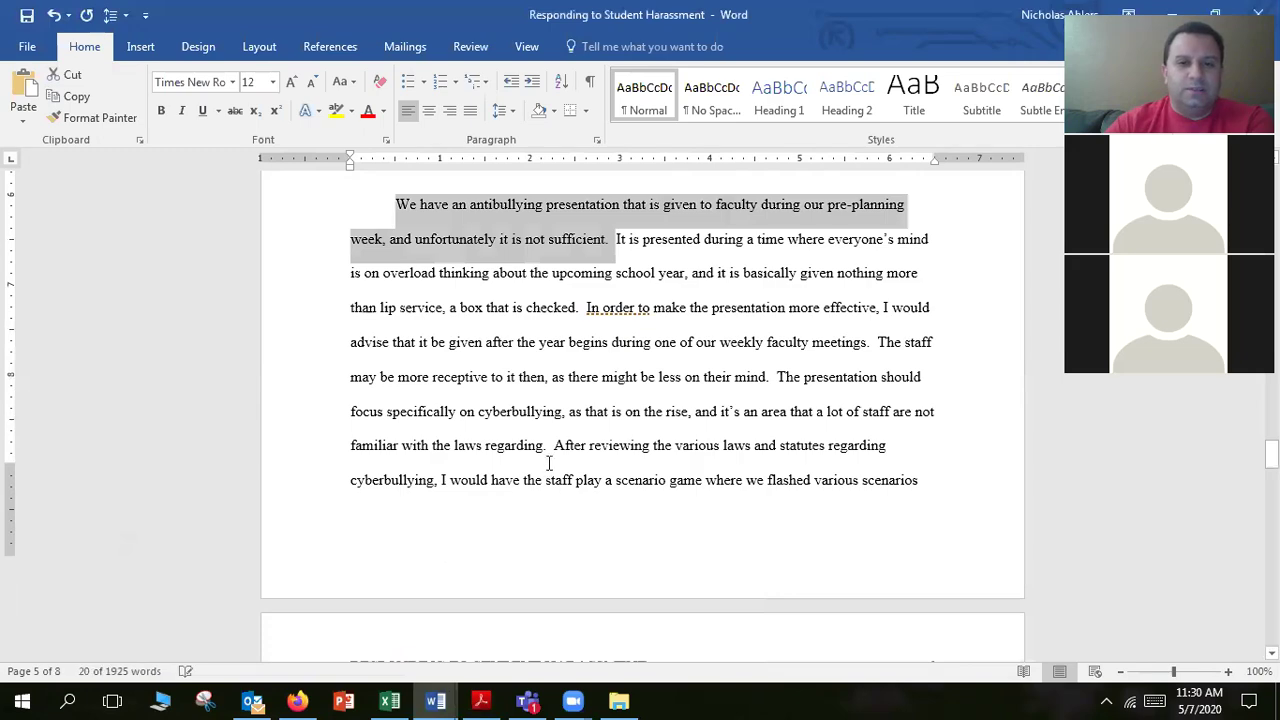
{"action": "scroll", "coordinate": [548, 463], "scroll_direction": "down", "scroll_amount": 20}
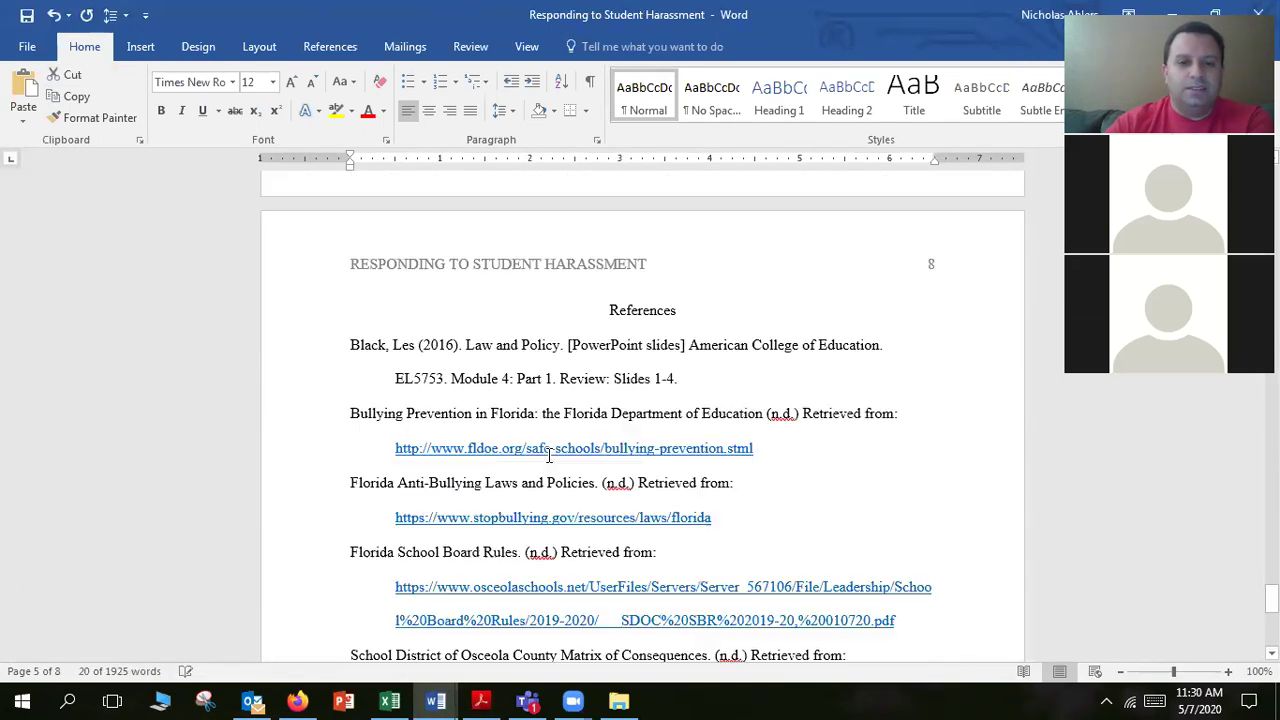
{"action": "scroll", "coordinate": [548, 456], "scroll_direction": "down", "scroll_amount": 1}
{"action": "left_click_drag", "start_coordinate": [610, 286], "coordinate": [914, 454]}
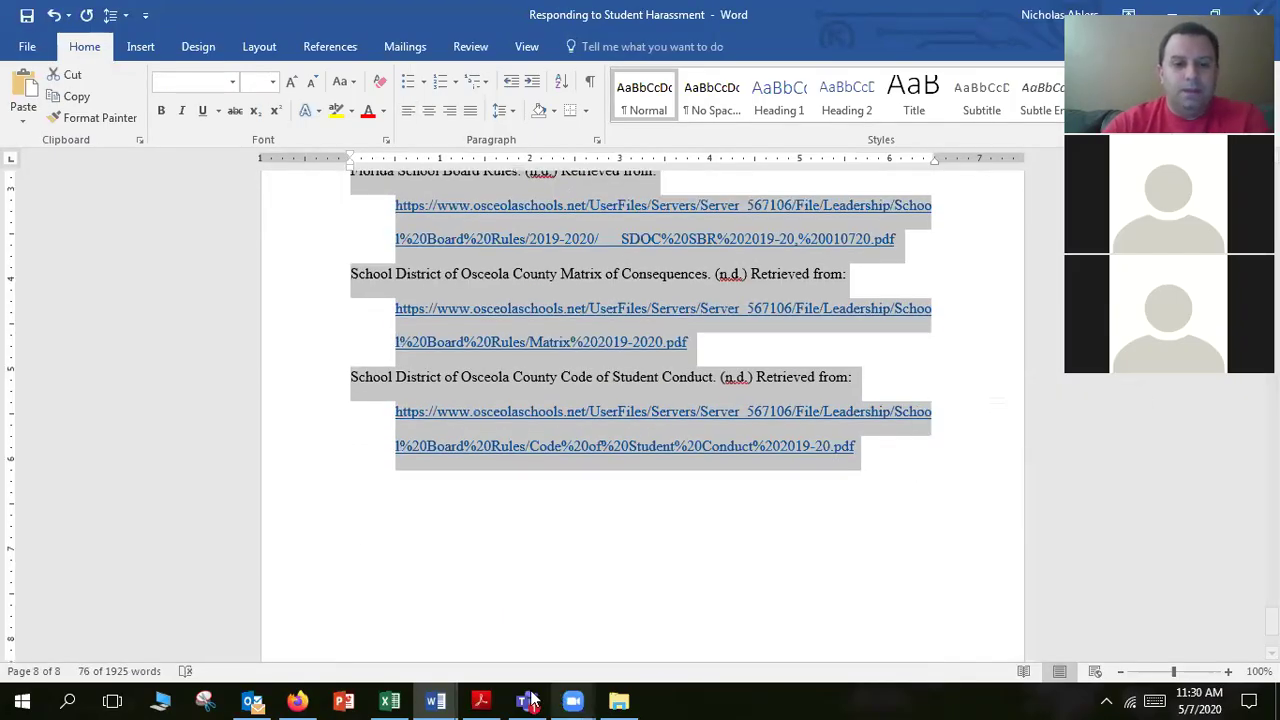
{"action": "left_click", "coordinate": [436, 701]}
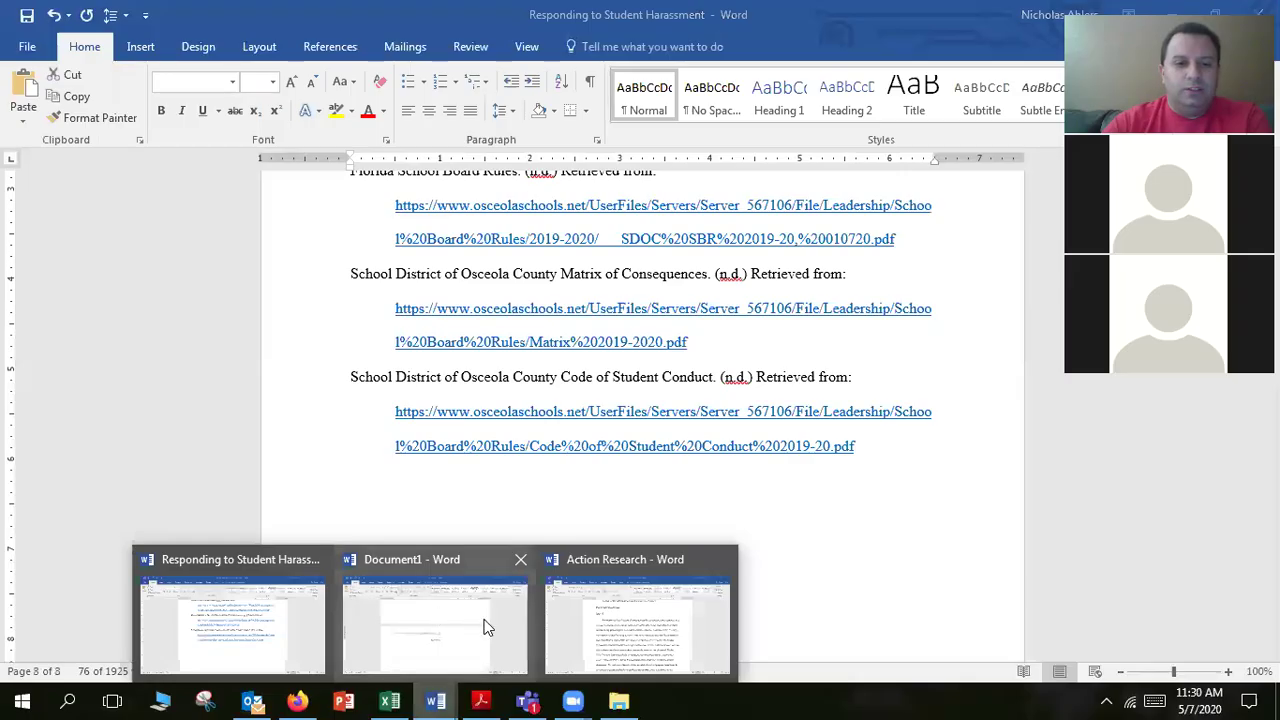
{"action": "left_click", "coordinate": [455, 630]}
{"action": "key", "text": "ctrl+v"}
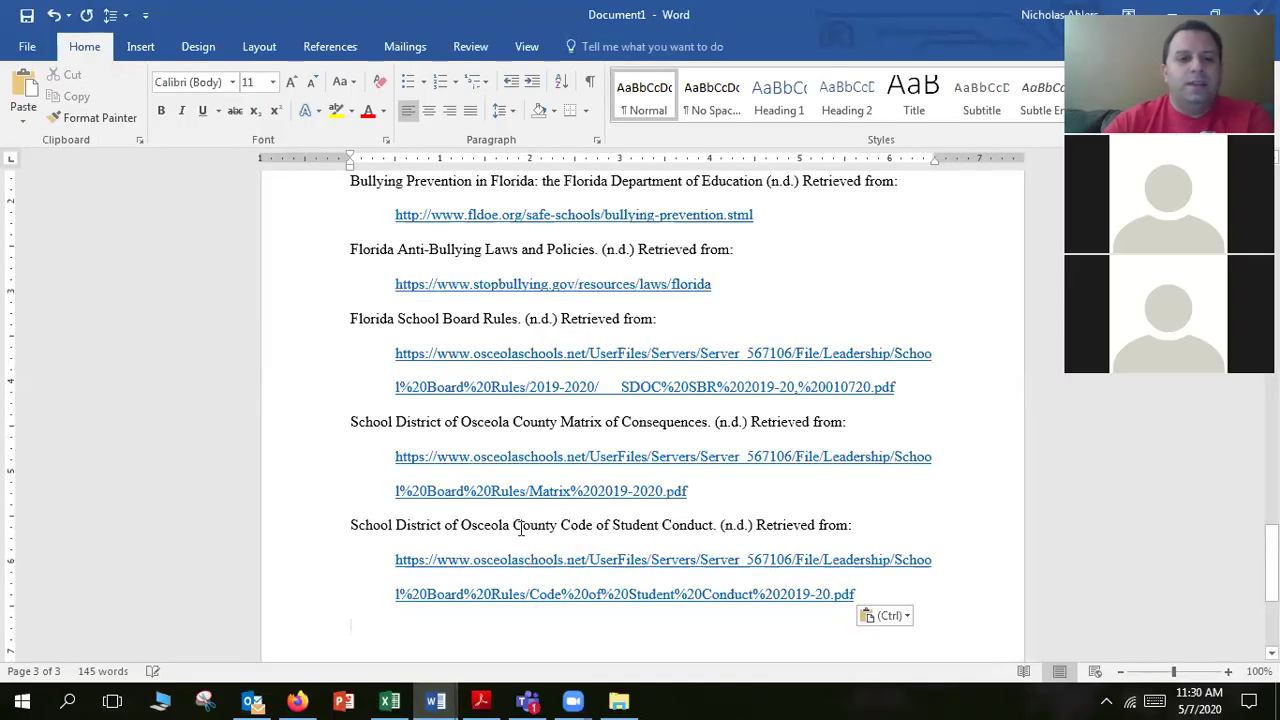
Step: Delete the duplicate "References" heading that was pasted above the first reference entry
{"action": "scroll", "coordinate": [520, 517], "scroll_direction": "up", "scroll_amount": 2}
{"action": "scroll", "coordinate": [520, 517], "scroll_direction": "up", "scroll_amount": 4}
{"action": "scroll", "coordinate": [600, 450], "scroll_direction": "down", "scroll_amount": 1}
{"action": "scroll", "coordinate": [680, 410], "scroll_direction": "up", "scroll_amount": 1}
{"action": "left_click_drag", "start_coordinate": [706, 391], "coordinate": [611, 391]}
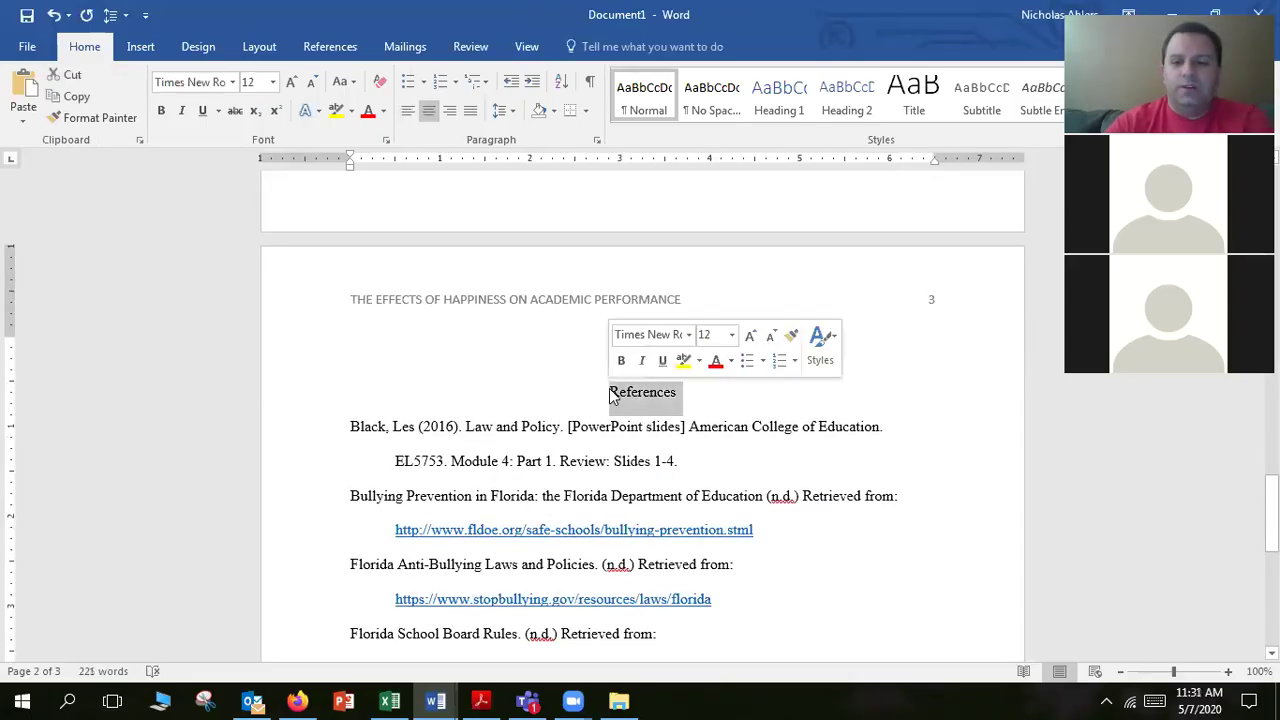
{"action": "key", "text": "BackSpace"}
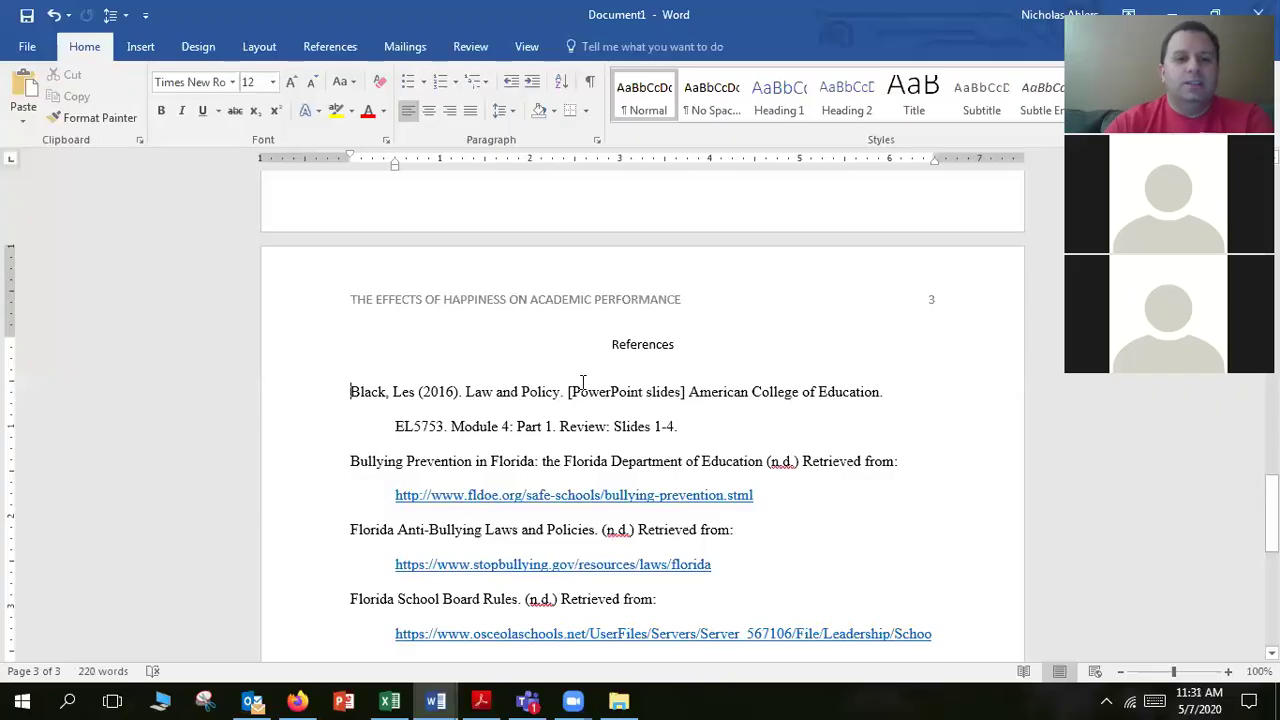
Step: Review the pasted reference entries for their alphabetical order and hanging indents
{"action": "scroll", "coordinate": [583, 383], "scroll_direction": "down", "scroll_amount": 2}
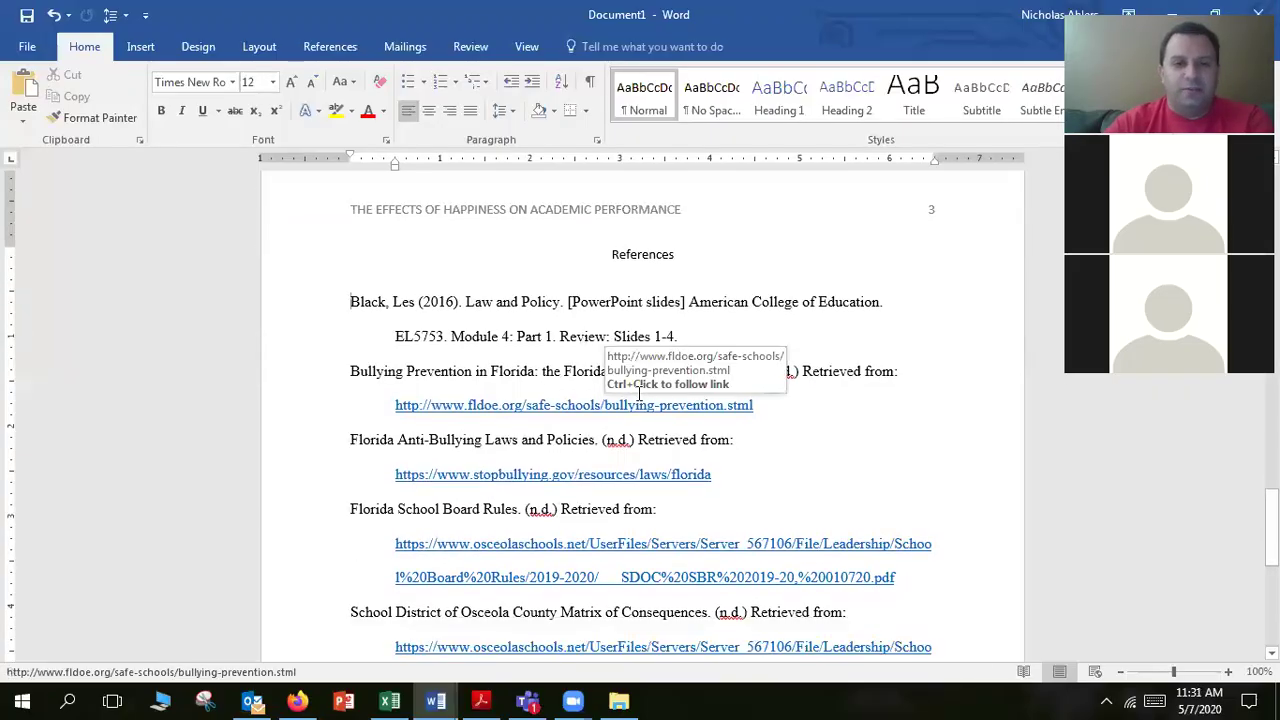
{"action": "scroll", "coordinate": [623, 394], "scroll_direction": "down", "scroll_amount": 1}
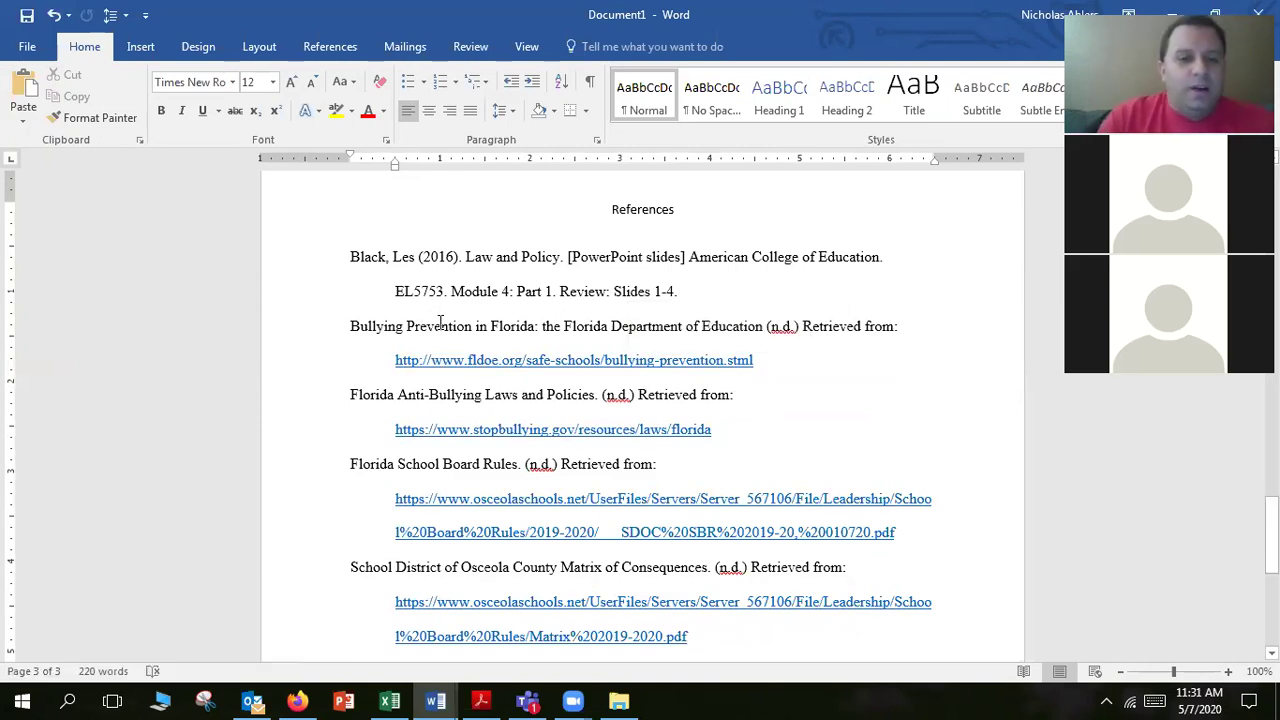
{"action": "scroll", "coordinate": [494, 424], "scroll_direction": "down", "scroll_amount": 1}
{"action": "scroll", "coordinate": [456, 379], "scroll_direction": "up", "scroll_amount": 1}
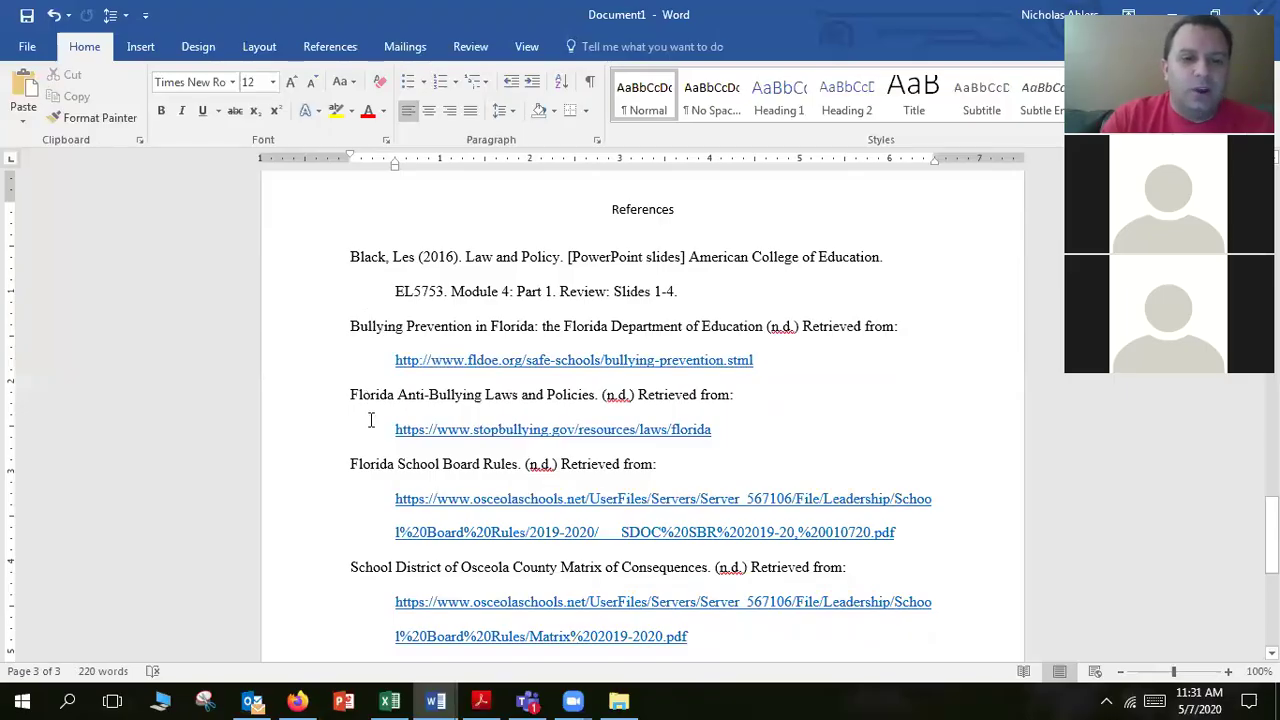
{"action": "scroll", "coordinate": [370, 418], "scroll_direction": "down", "scroll_amount": 4}
{"action": "scroll", "coordinate": [372, 407], "scroll_direction": "up", "scroll_amount": 1}
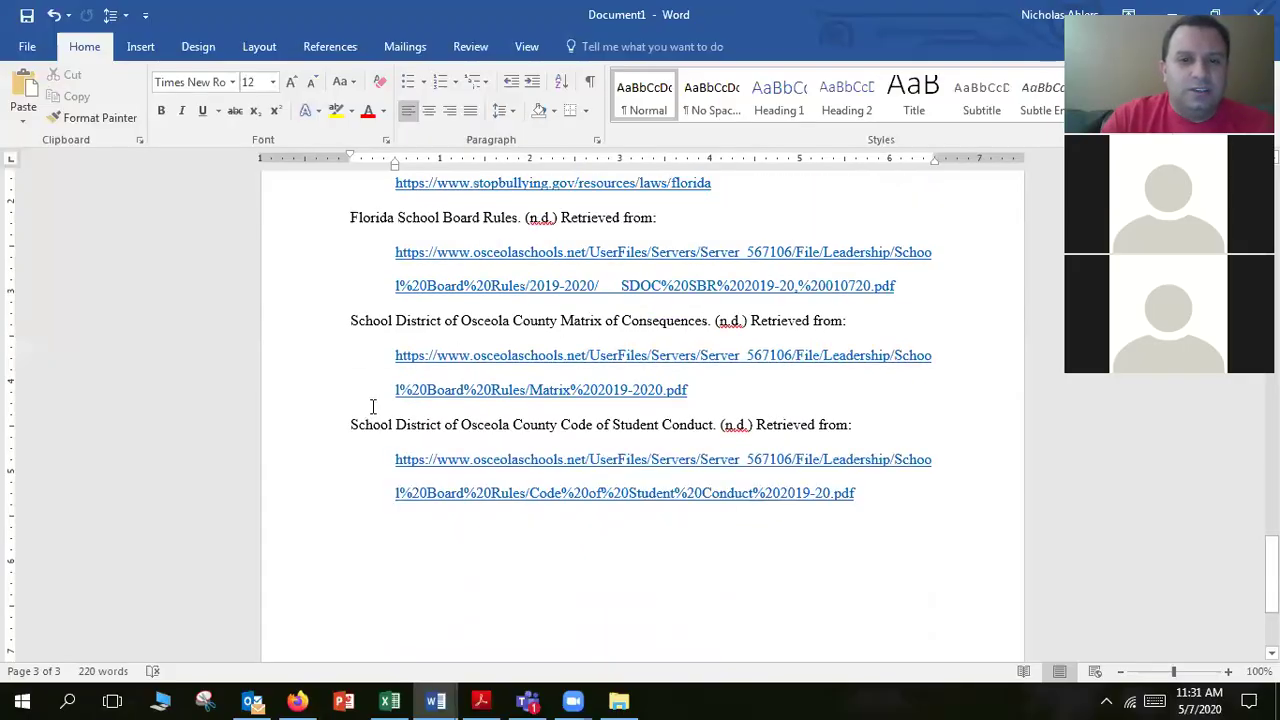
{"action": "scroll", "coordinate": [372, 407], "scroll_direction": "up", "scroll_amount": 4}
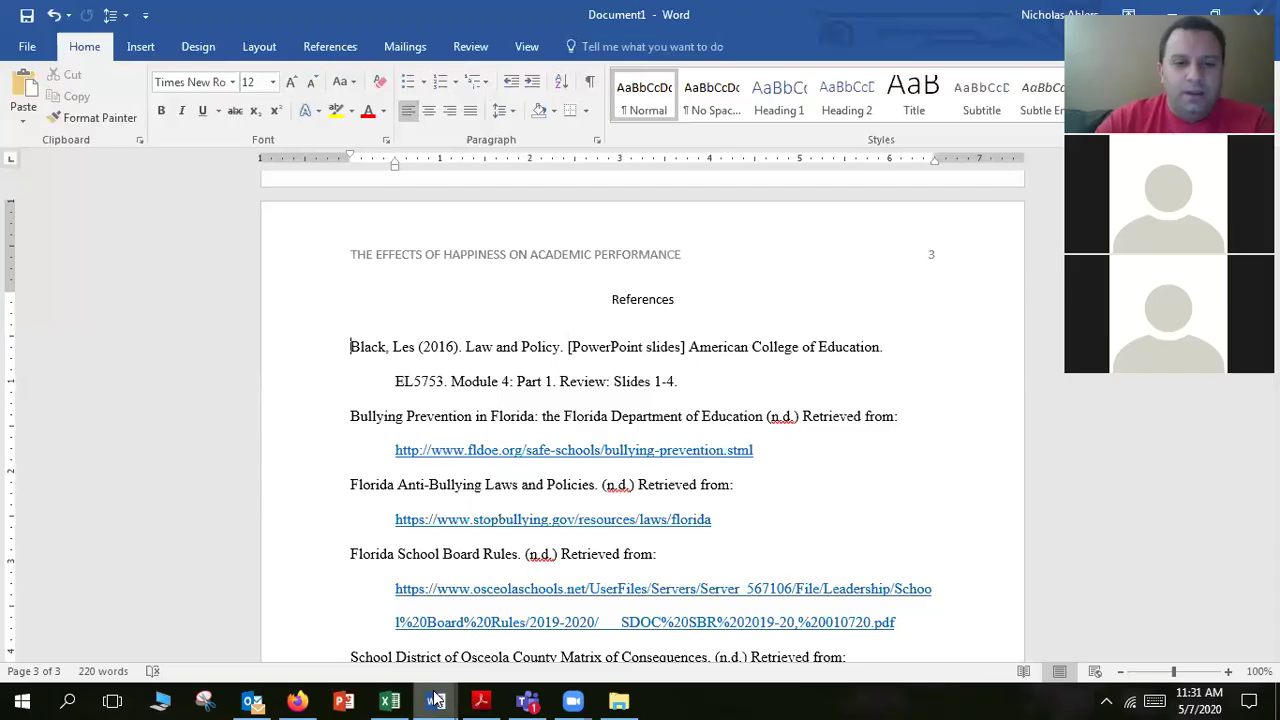
Step: Switch to the Action Research document and copy the three journal entries under its References heading
{"action": "mouse_move", "coordinate": [435, 700]}
{"action": "left_click", "coordinate": [569, 663]}
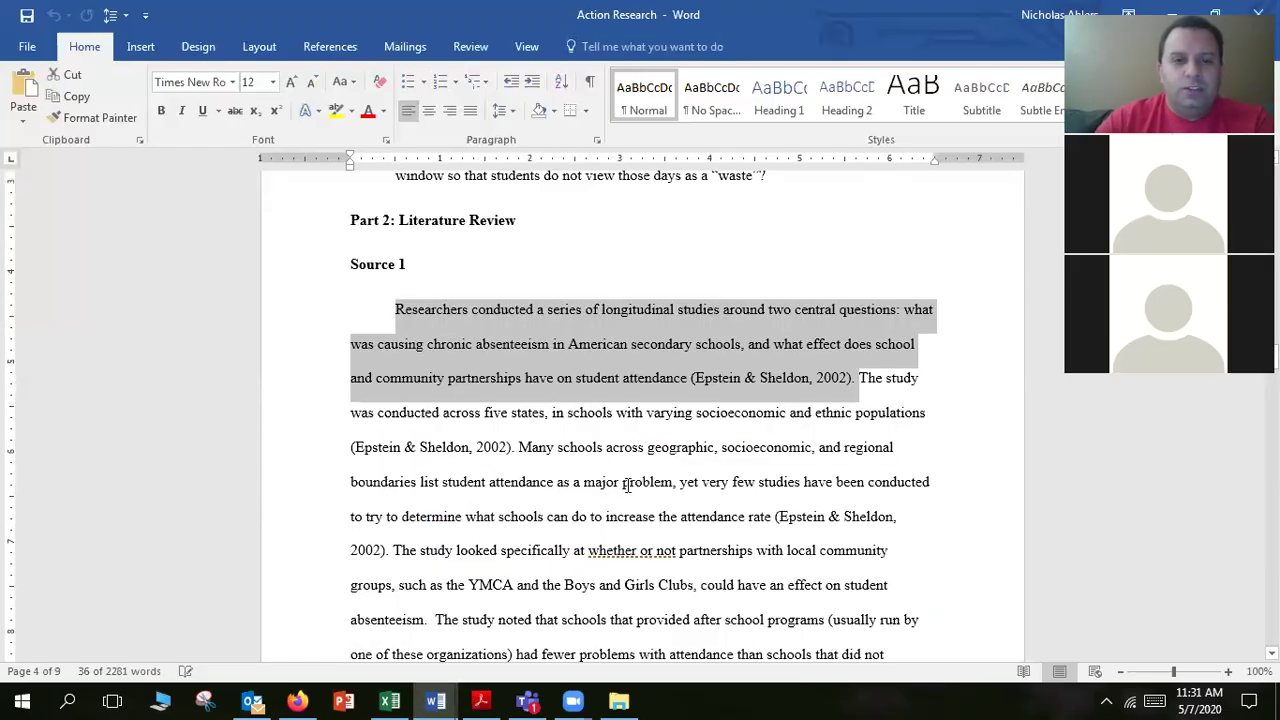
{"action": "scroll", "coordinate": [627, 484], "scroll_direction": "down", "scroll_amount": 5}
{"action": "scroll", "coordinate": [608, 480], "scroll_direction": "down", "scroll_amount": 10}
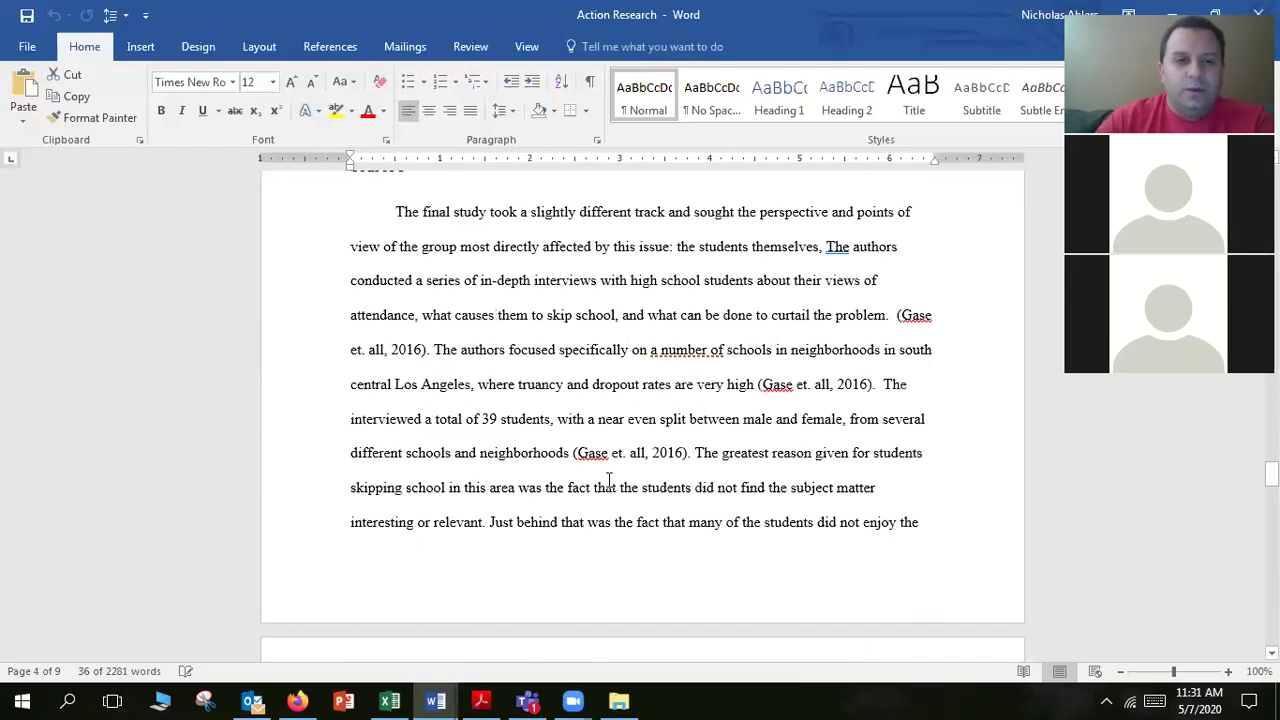
{"action": "scroll", "coordinate": [608, 480], "scroll_direction": "down", "scroll_amount": 10}
{"action": "scroll", "coordinate": [608, 480], "scroll_direction": "down", "scroll_amount": 15}
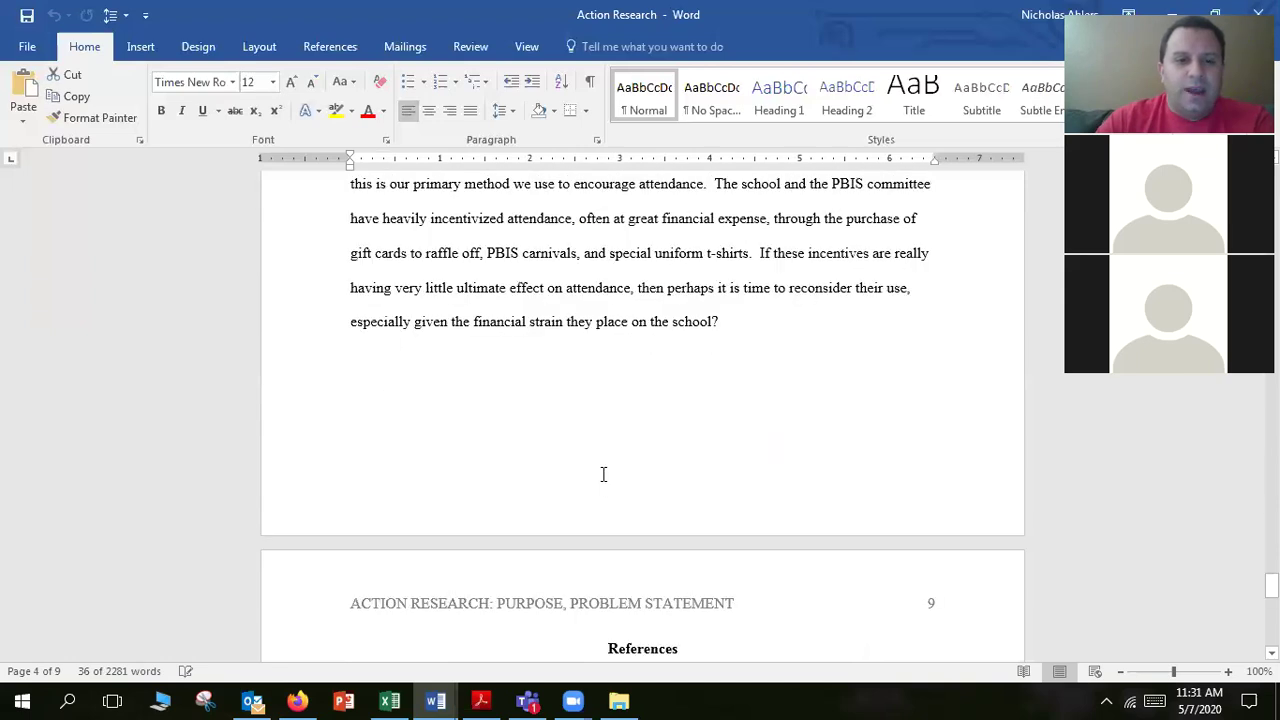
{"action": "scroll", "coordinate": [603, 471], "scroll_direction": "down", "scroll_amount": 10}
{"action": "scroll", "coordinate": [603, 475], "scroll_direction": "down", "scroll_amount": 1}
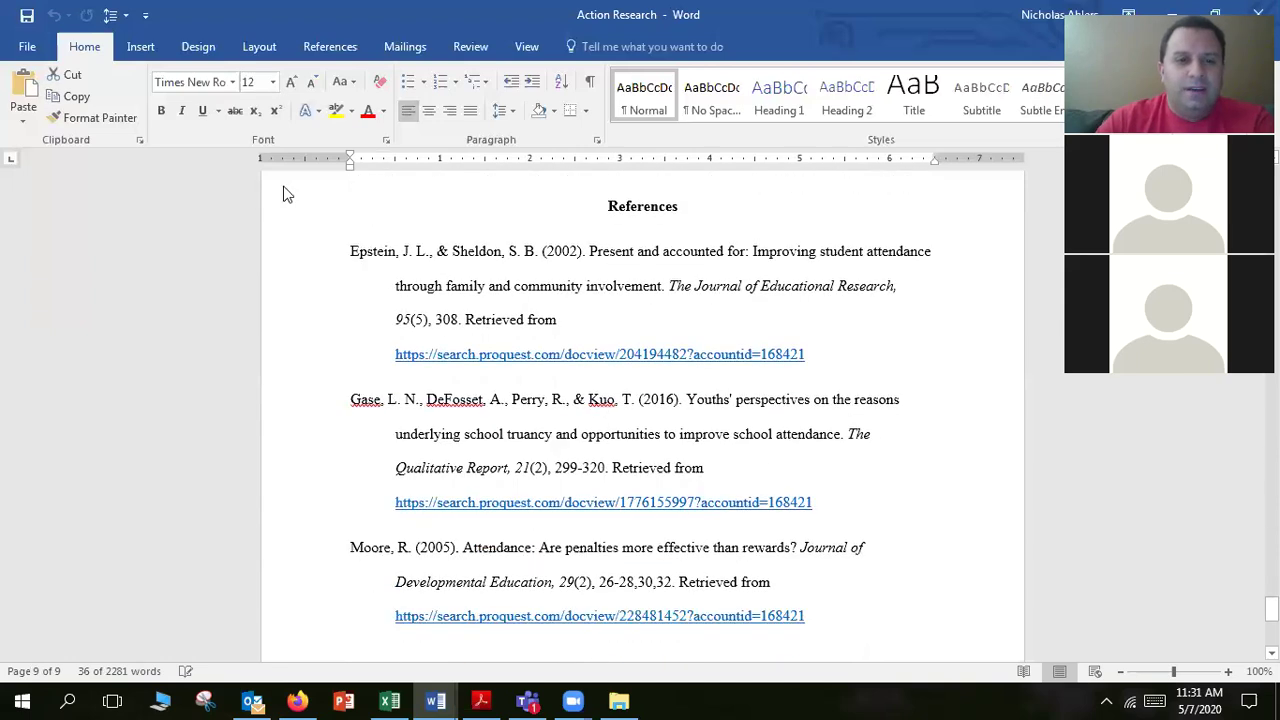
{"action": "left_click_drag", "start_coordinate": [349, 255], "coordinate": [836, 578]}
{"action": "key", "text": "ctrl+c"}
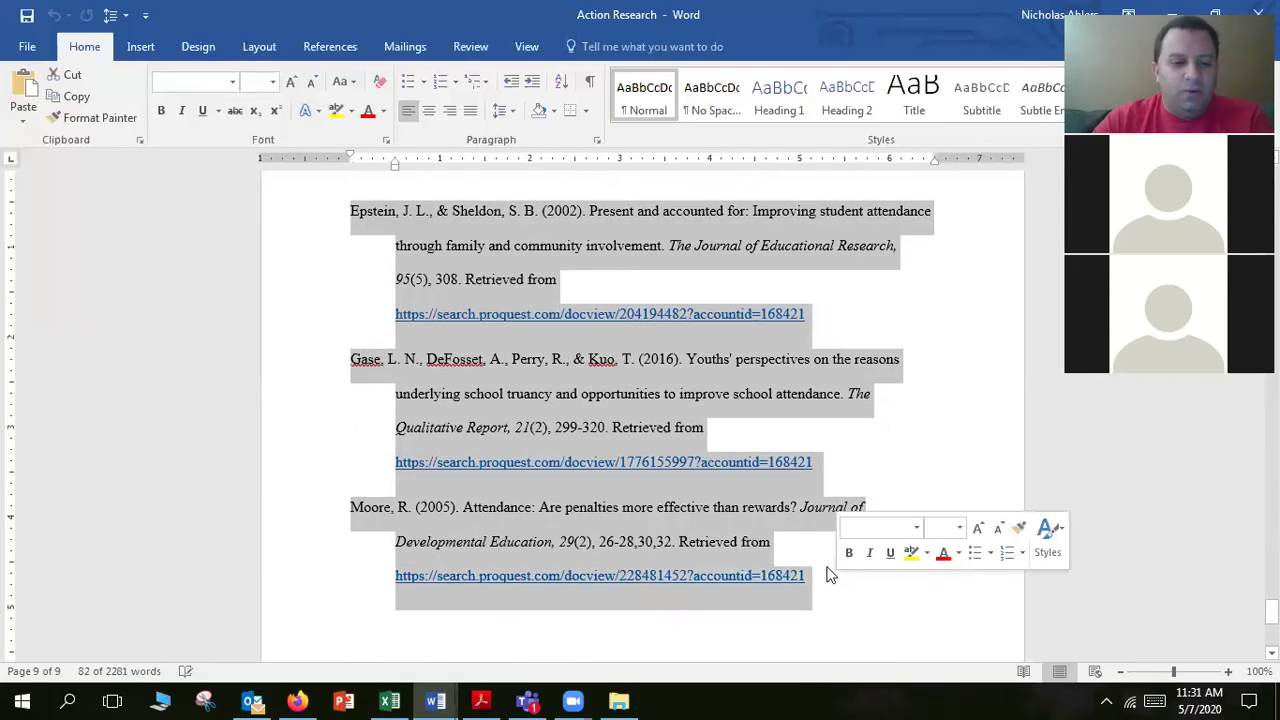
Step: Paste the three journal references into Document1 after the Osceola County Code of Student Conduct entry and check where they landed
{"action": "left_click", "coordinate": [435, 700]}
{"action": "left_click", "coordinate": [422, 632]}
{"action": "scroll", "coordinate": [418, 624], "scroll_direction": "down", "scroll_amount": 6}
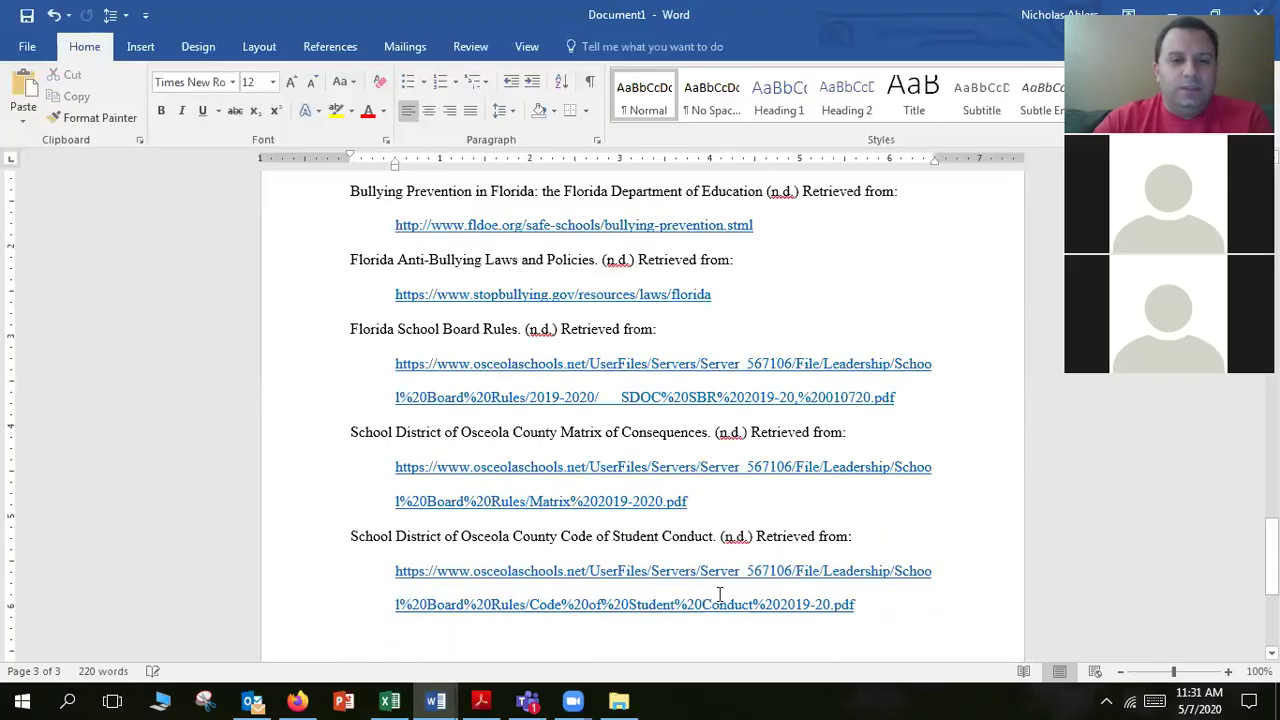
{"action": "left_click", "coordinate": [882, 538]}
{"action": "key", "text": "ctrl+v"}
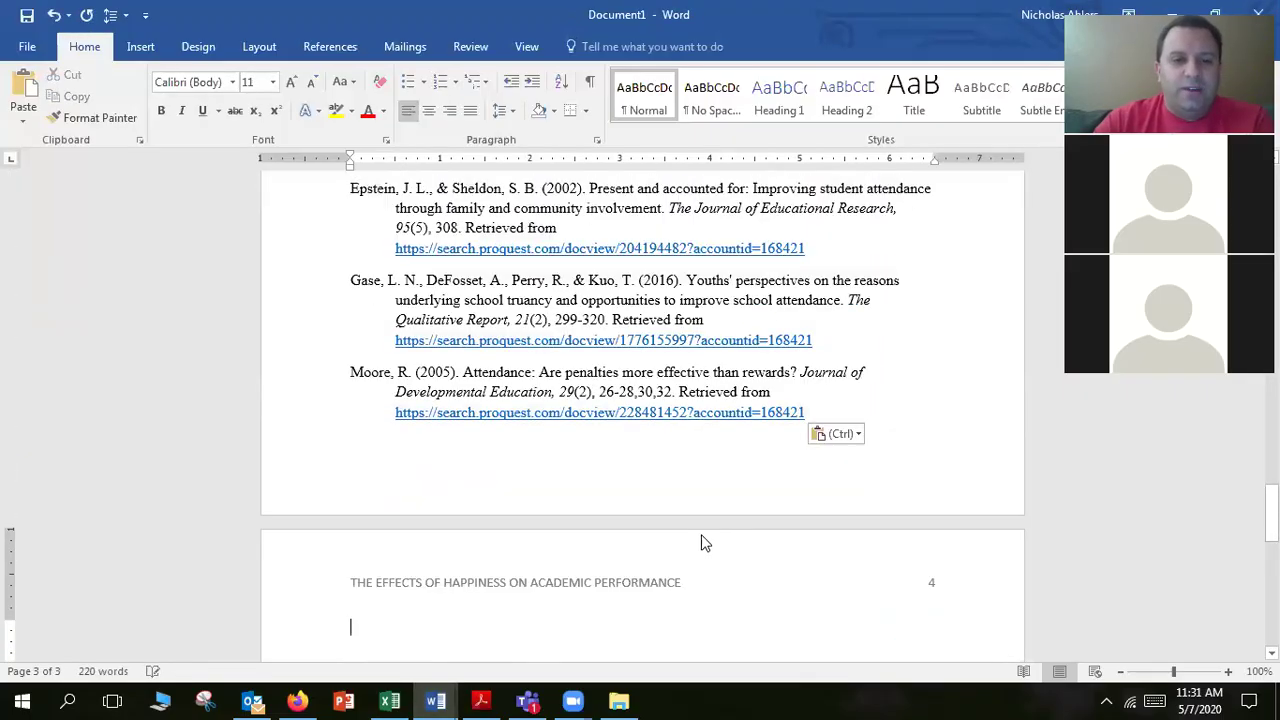
{"action": "scroll", "coordinate": [700, 537], "scroll_direction": "up", "scroll_amount": 3}
{"action": "scroll", "coordinate": [700, 542], "scroll_direction": "up", "scroll_amount": 6}
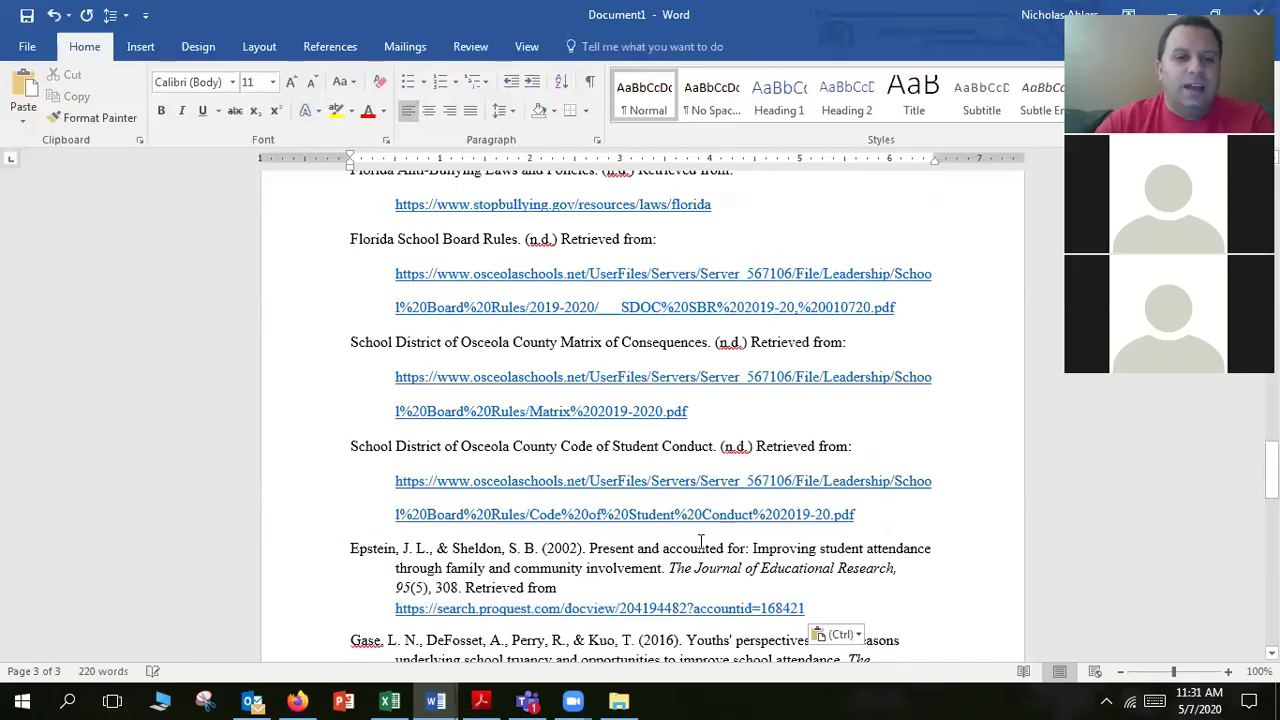
{"action": "scroll", "coordinate": [701, 543], "scroll_direction": "down", "scroll_amount": 2}
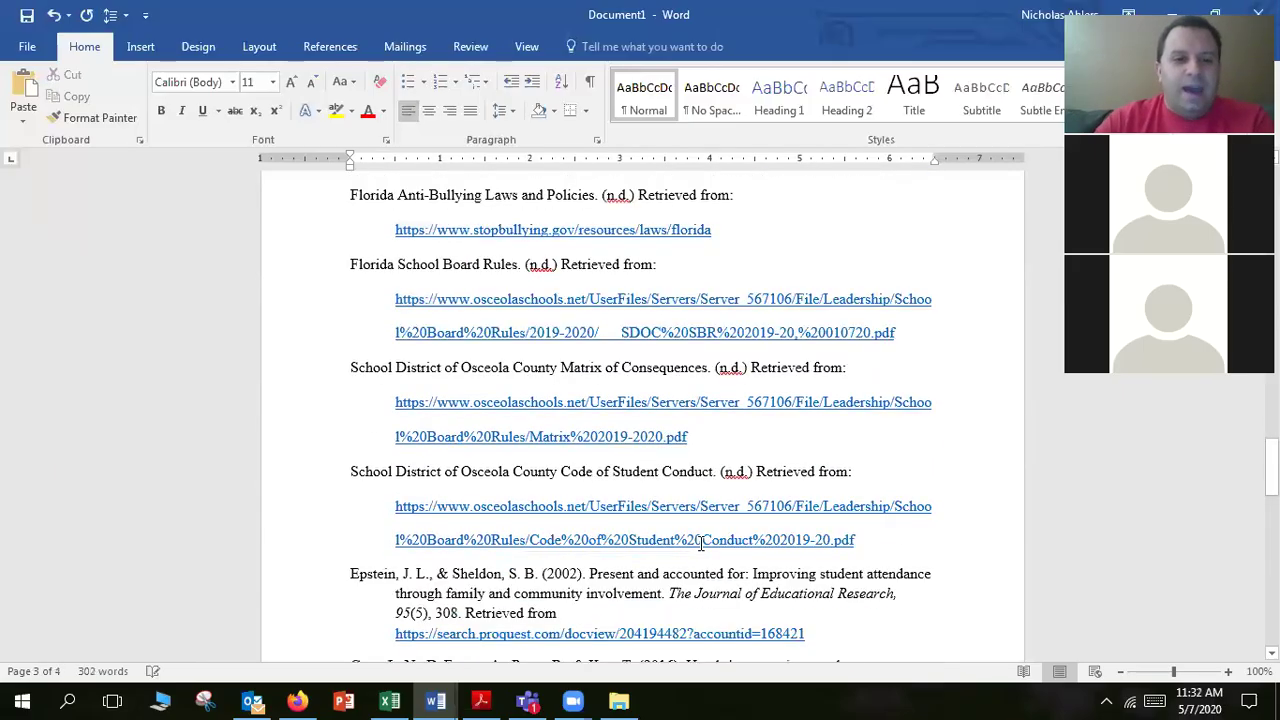
{"action": "scroll", "coordinate": [700, 543], "scroll_direction": "down", "scroll_amount": 1}
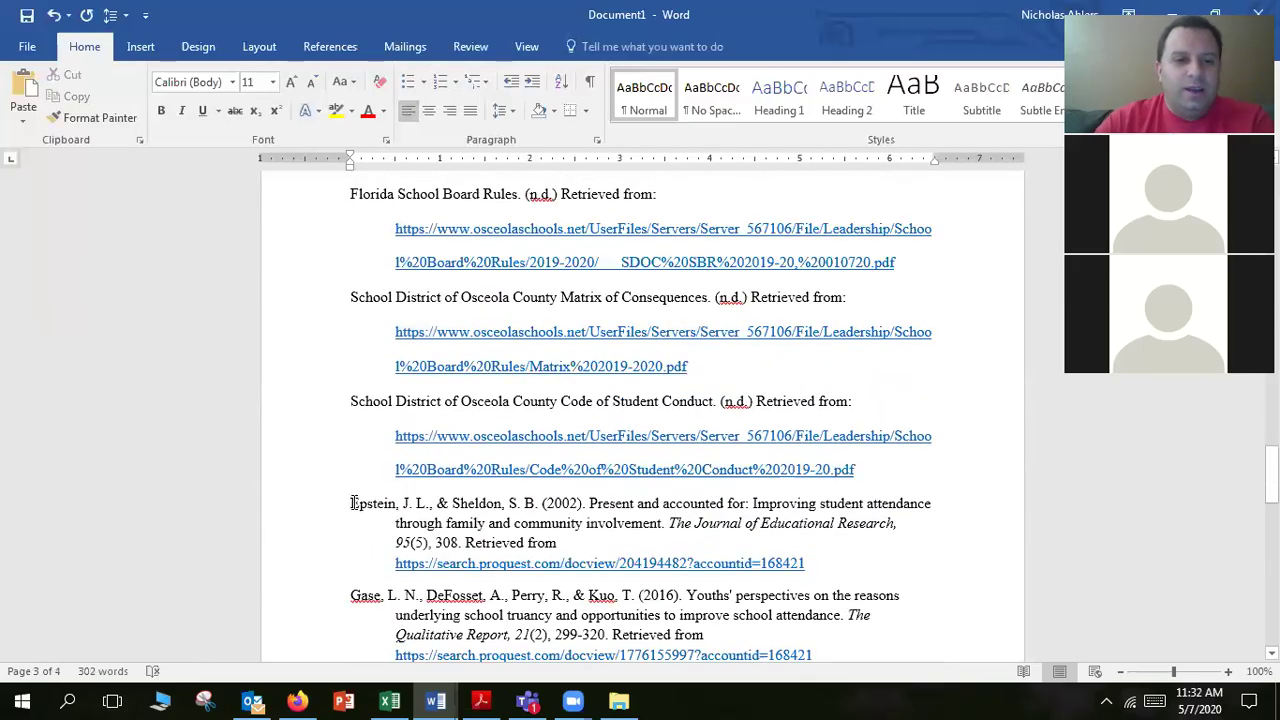
Step: Move the 2002 "Present and accounted for" reference between the Bullying Prevention in Florida and Florida Anti-Bullying Laws and Policies entries, leaving no blank line
{"action": "left_click_drag", "start_coordinate": [353, 503], "coordinate": [860, 566]}
{"action": "key", "text": "ctrl+c"}
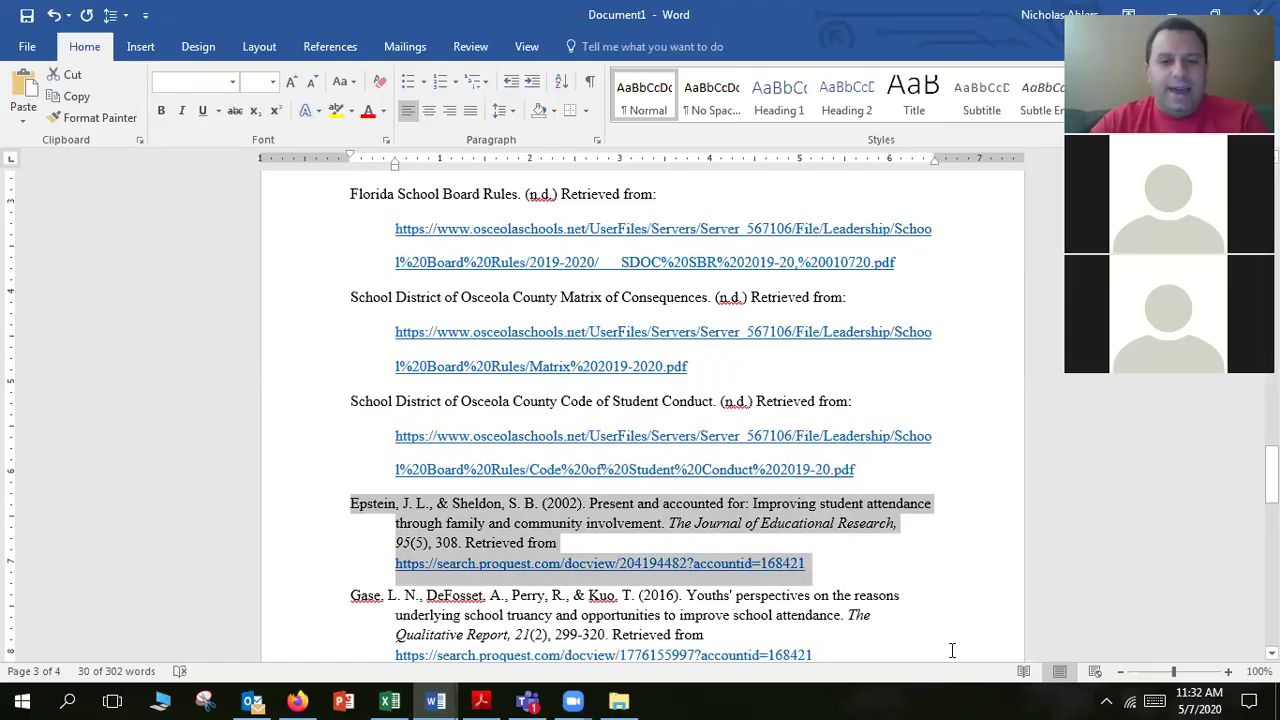
{"action": "key", "text": "Delete"}
{"action": "scroll", "coordinate": [534, 449], "scroll_direction": "up", "scroll_amount": 2}
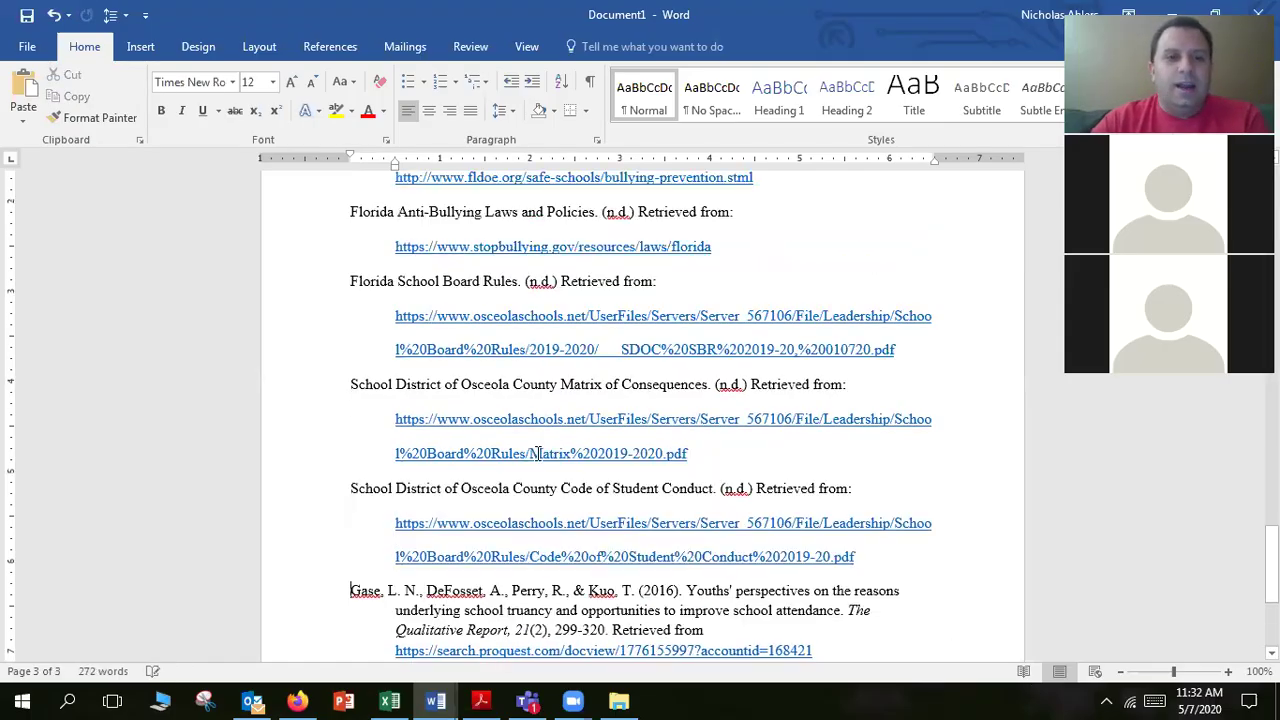
{"action": "scroll", "coordinate": [538, 453], "scroll_direction": "up", "scroll_amount": 2}
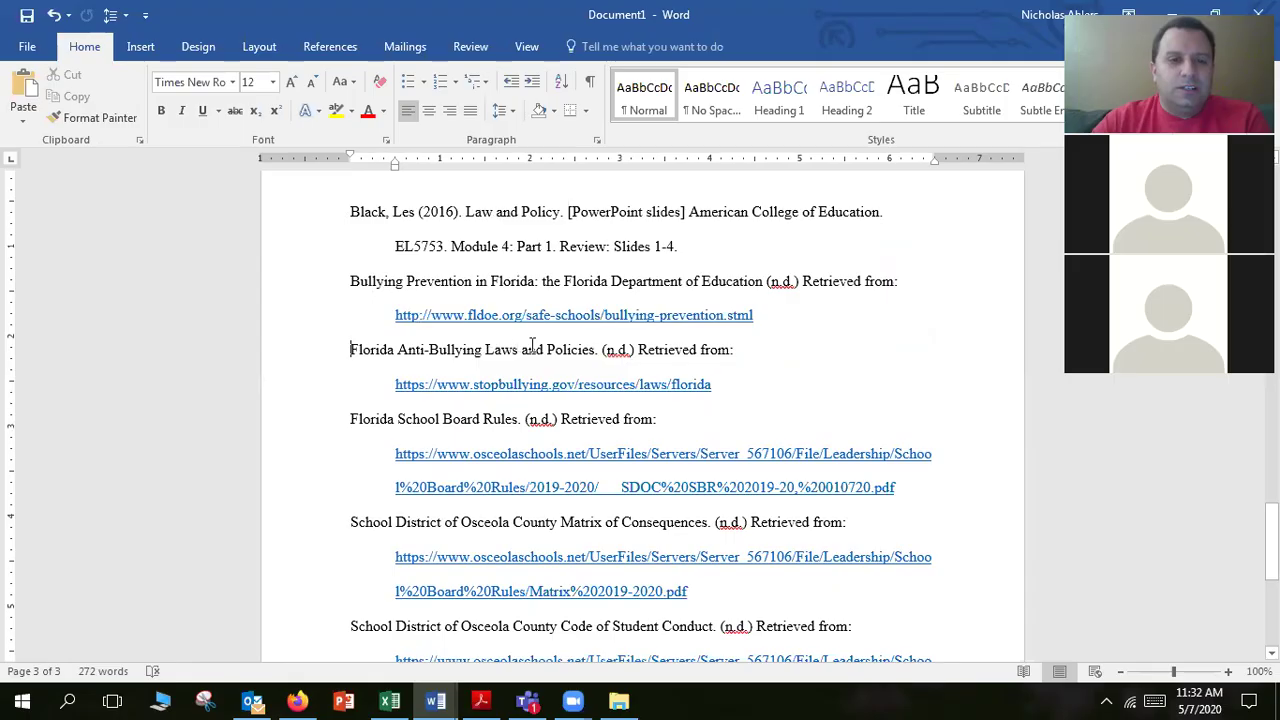
{"action": "key", "text": "Return"}
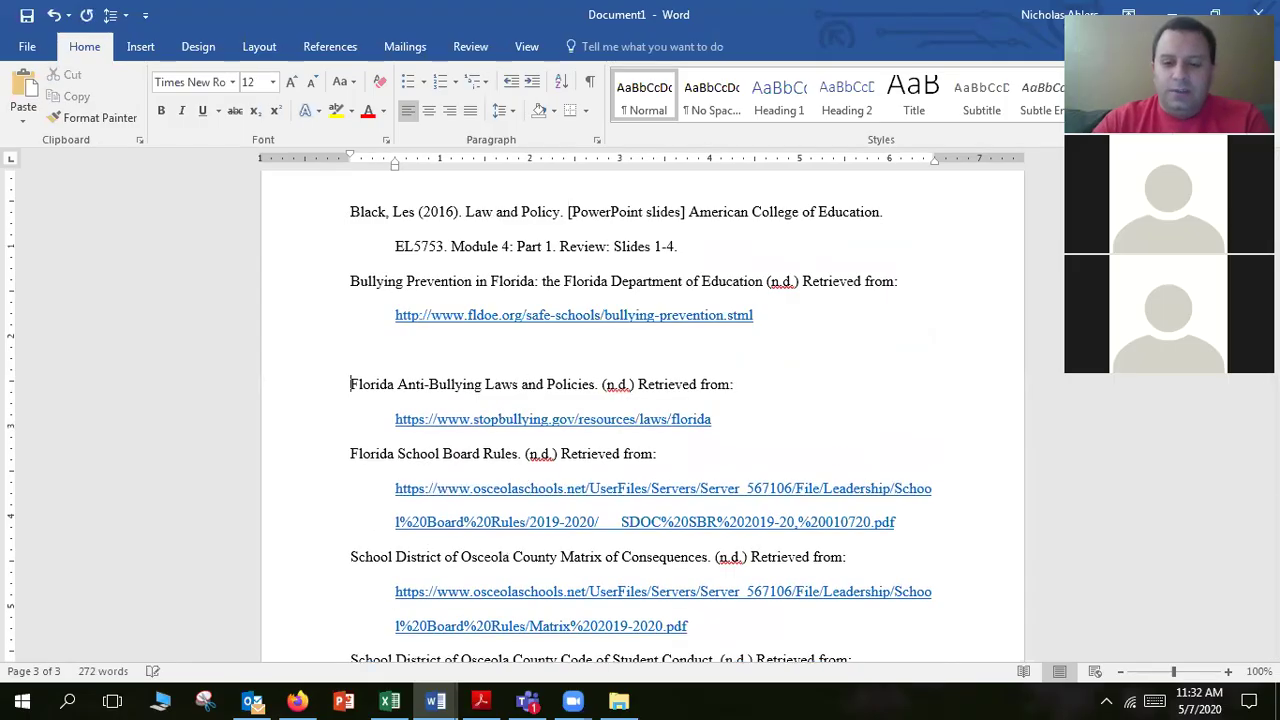
{"action": "key", "text": "ctrl+v"}
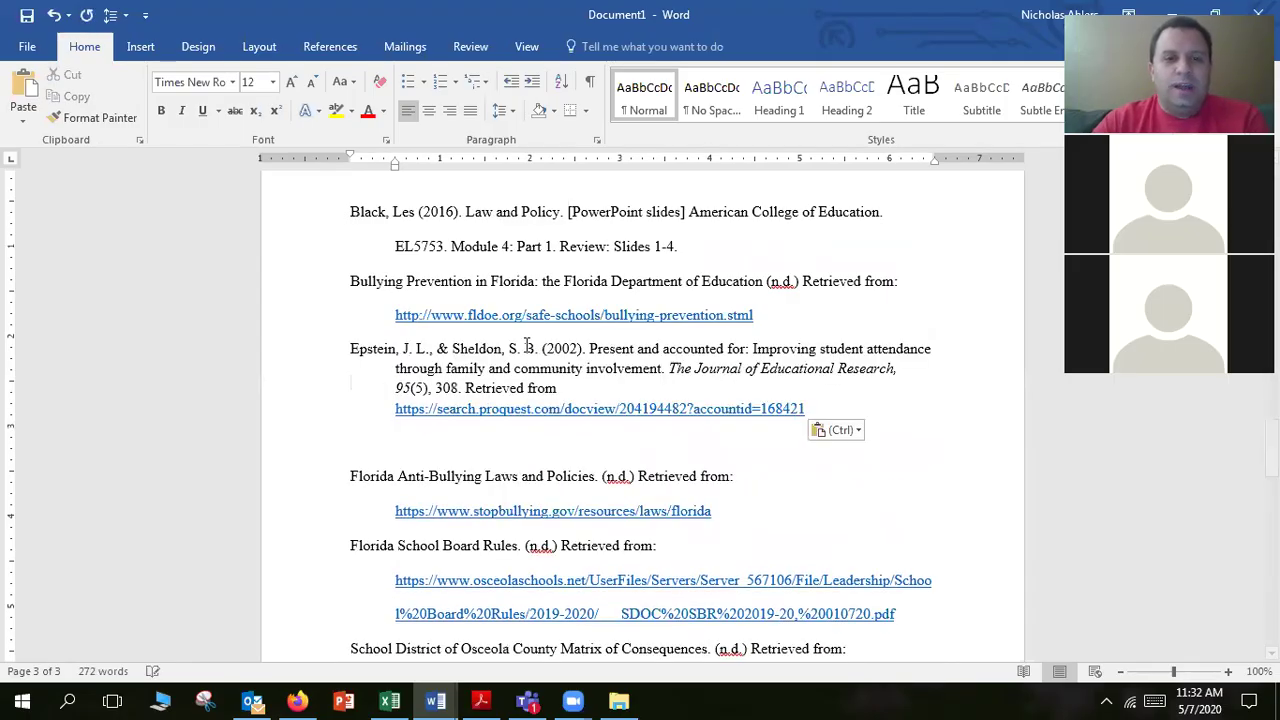
{"action": "key", "text": "Escape"}
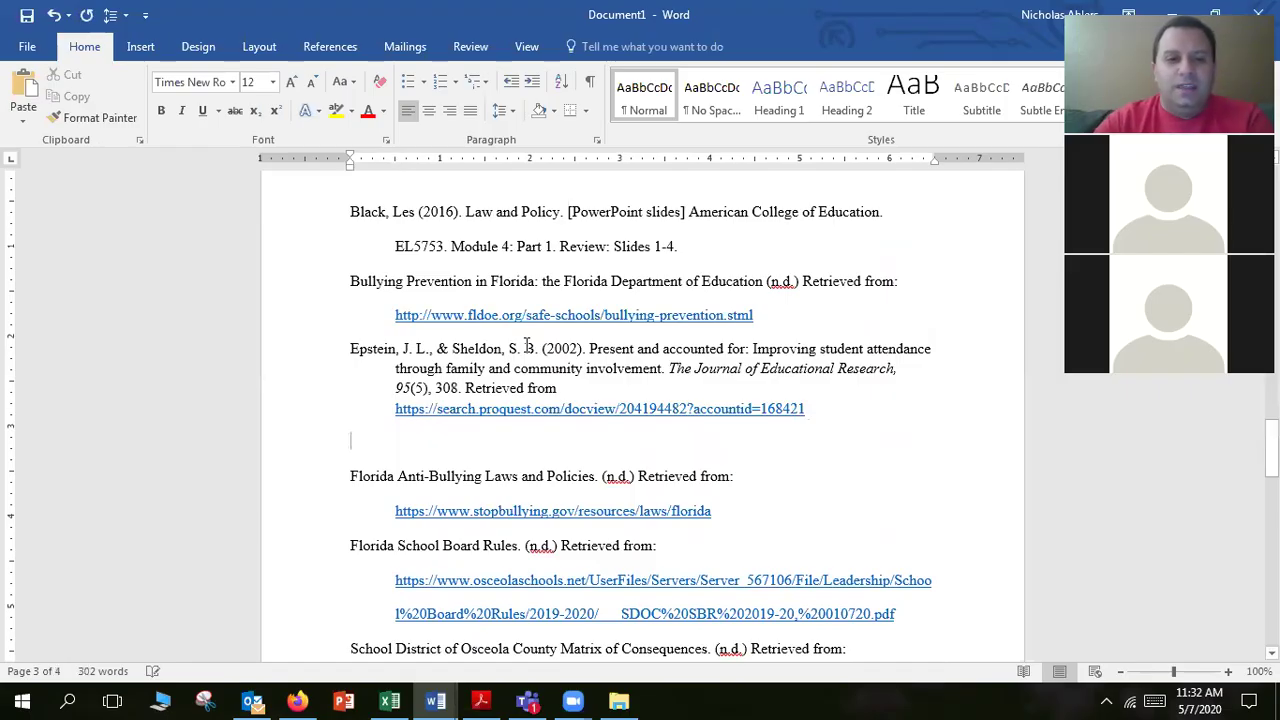
{"action": "key", "text": "BackSpace"}
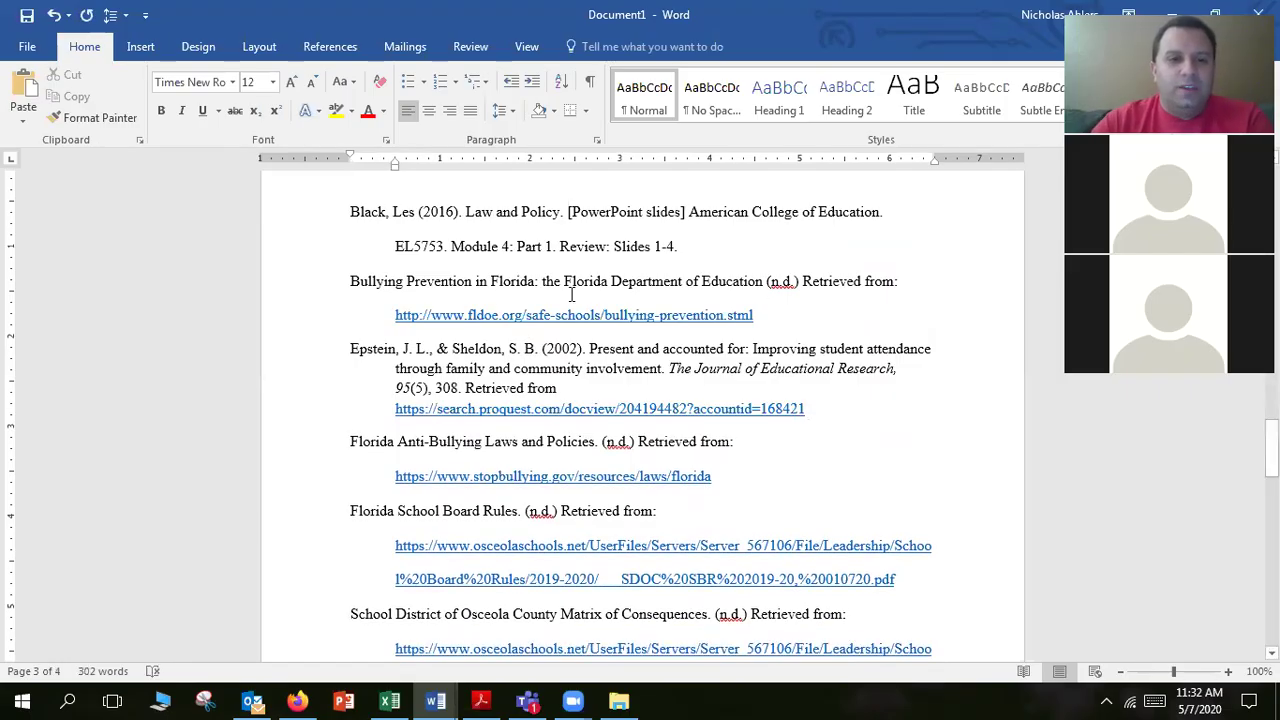
{"action": "scroll", "coordinate": [518, 390], "scroll_direction": "up", "scroll_amount": 2}
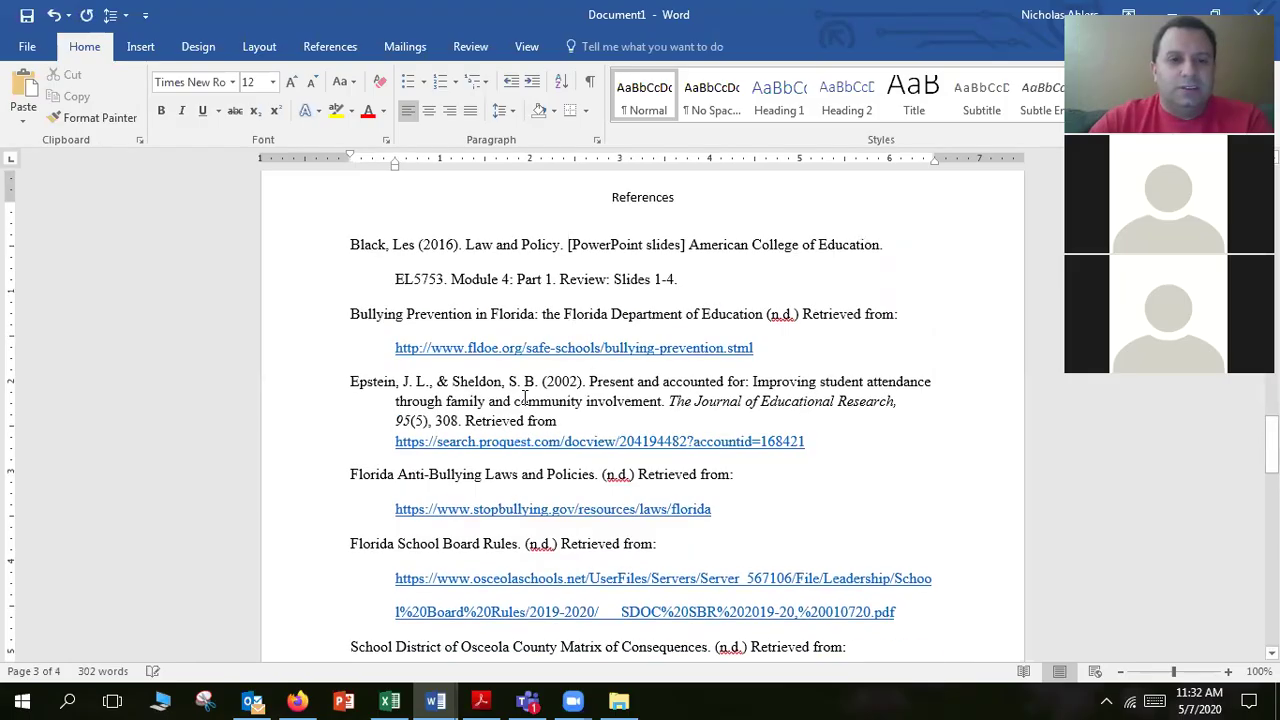
Step: Copy and remove the 2016 "Youths' perspectives" reference, and open an empty line above the School District of Osceola County Matrix of Consequences entry
{"action": "scroll", "coordinate": [362, 403], "scroll_direction": "down", "scroll_amount": 8}
{"action": "scroll", "coordinate": [365, 400], "scroll_direction": "up", "scroll_amount": 2}
{"action": "scroll", "coordinate": [350, 426], "scroll_direction": "down", "scroll_amount": 2}
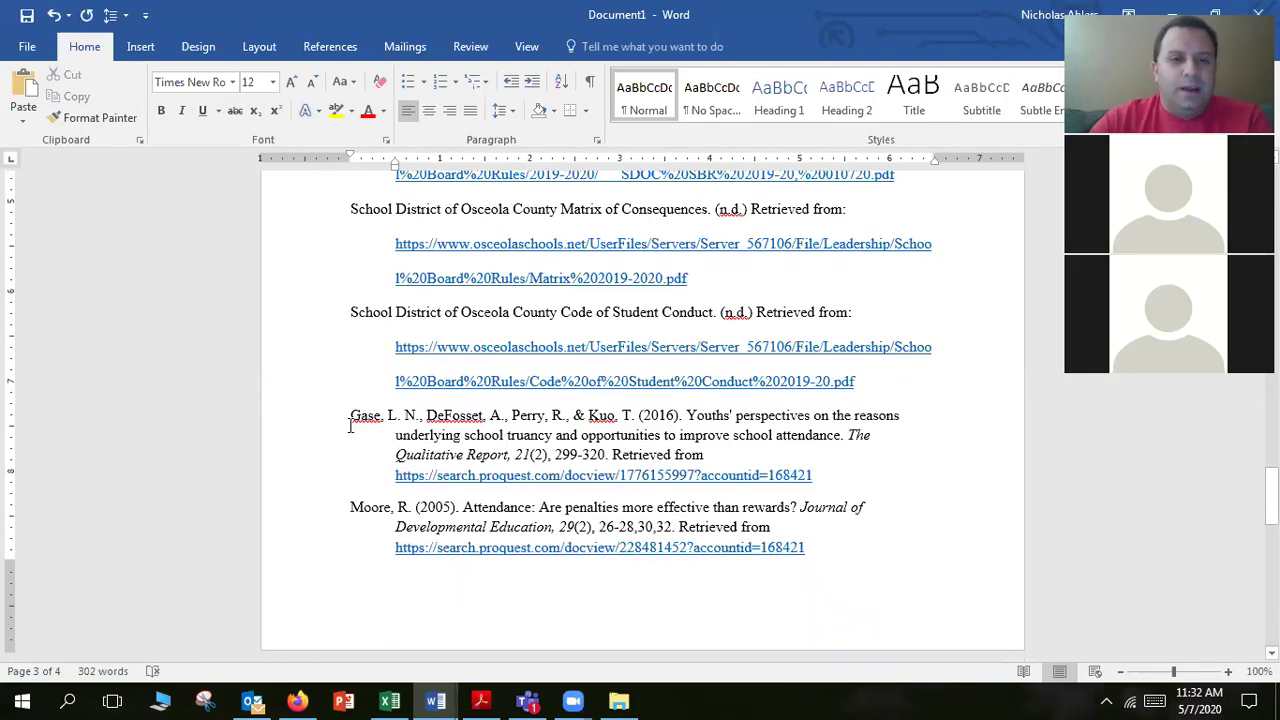
{"action": "triple_click", "coordinate": [883, 471]}
{"action": "key", "text": "ctrl+c"}
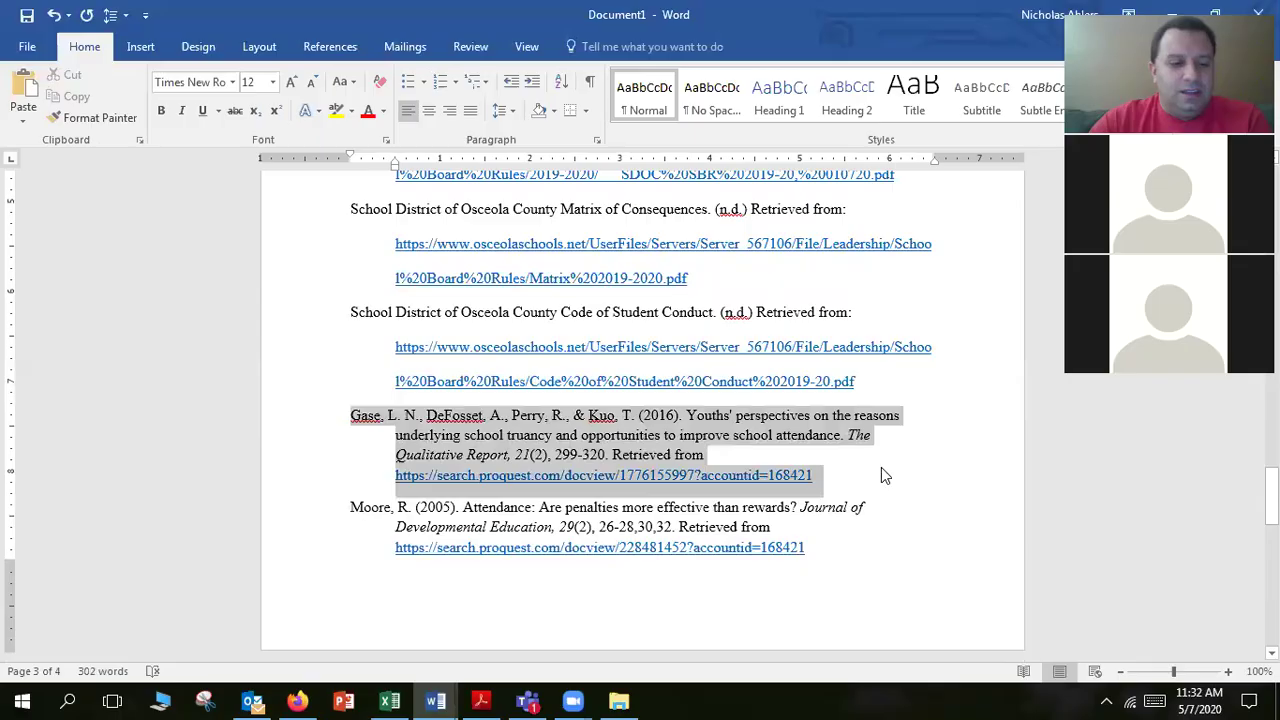
{"action": "key", "text": "Delete"}
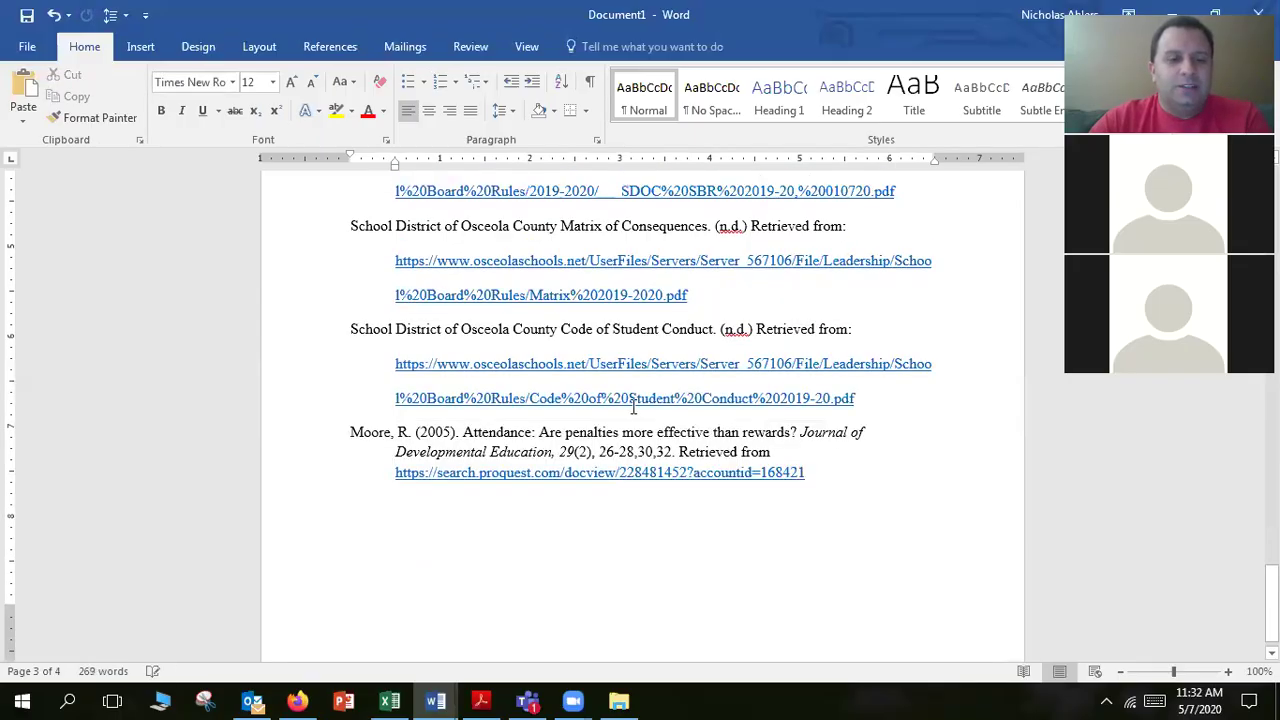
{"action": "scroll", "coordinate": [633, 408], "scroll_direction": "up", "scroll_amount": 3}
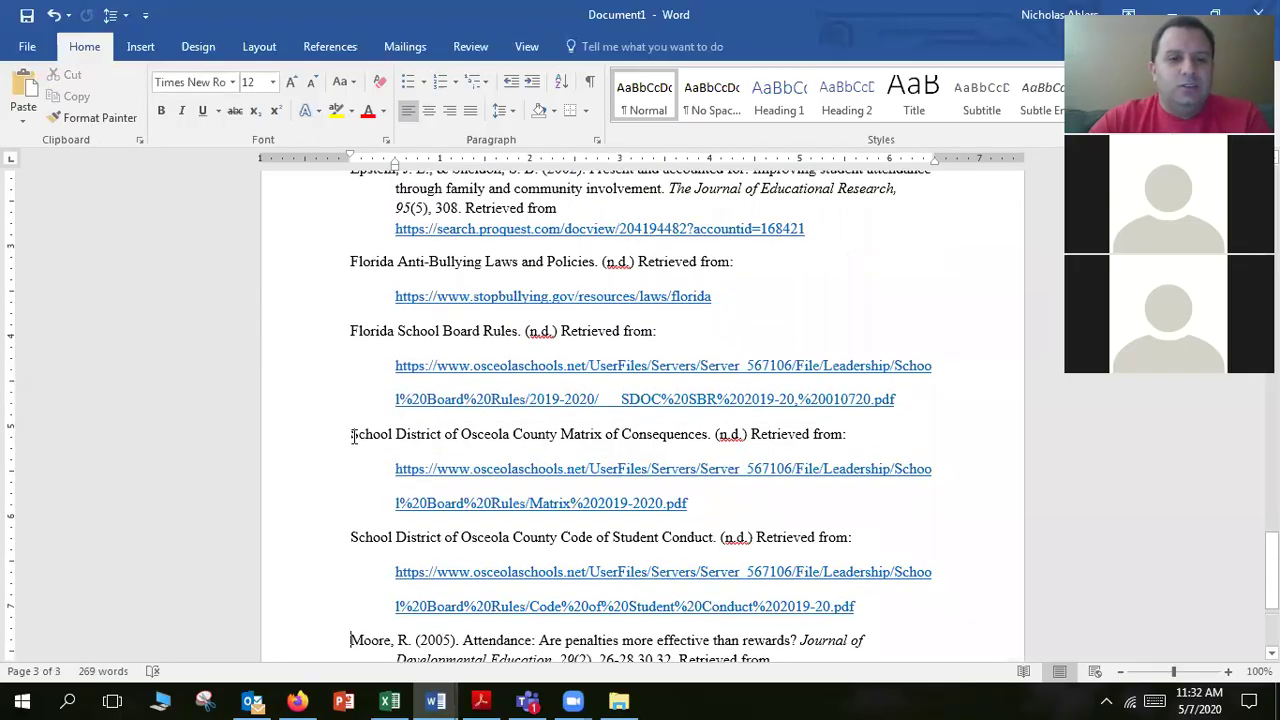
{"action": "left_click", "coordinate": [353, 436]}
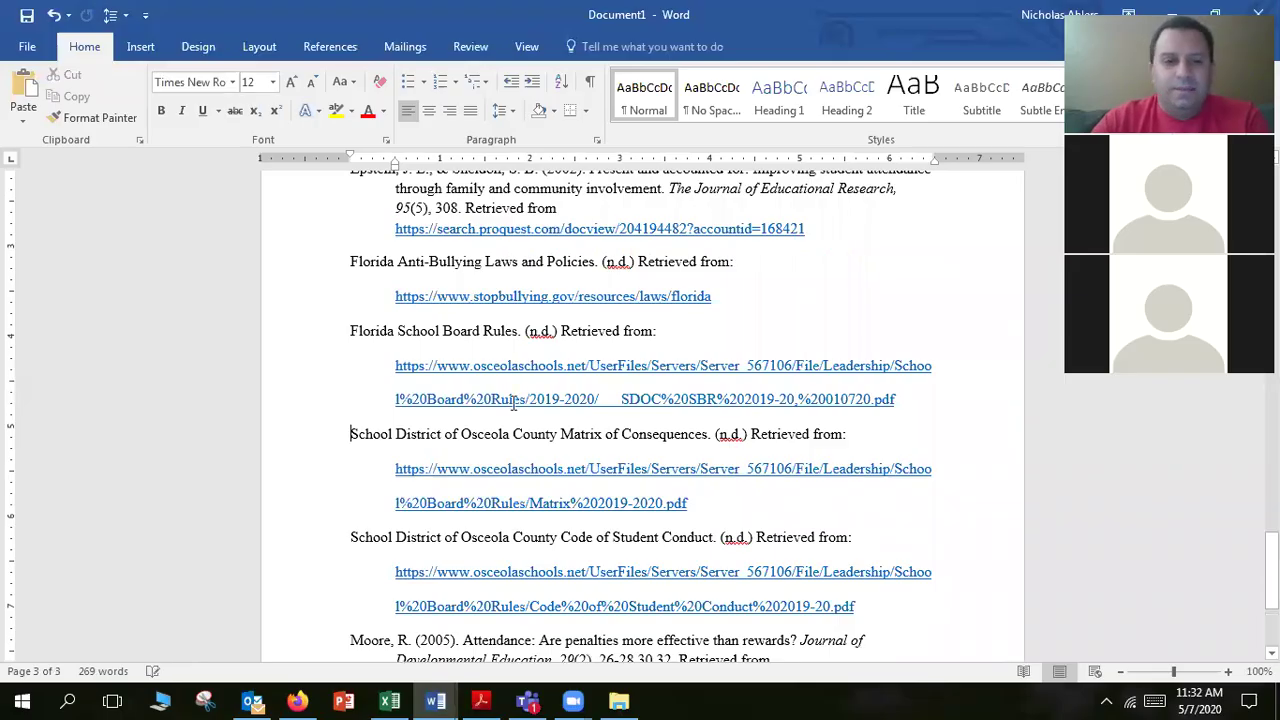
{"action": "key", "text": "Return"}
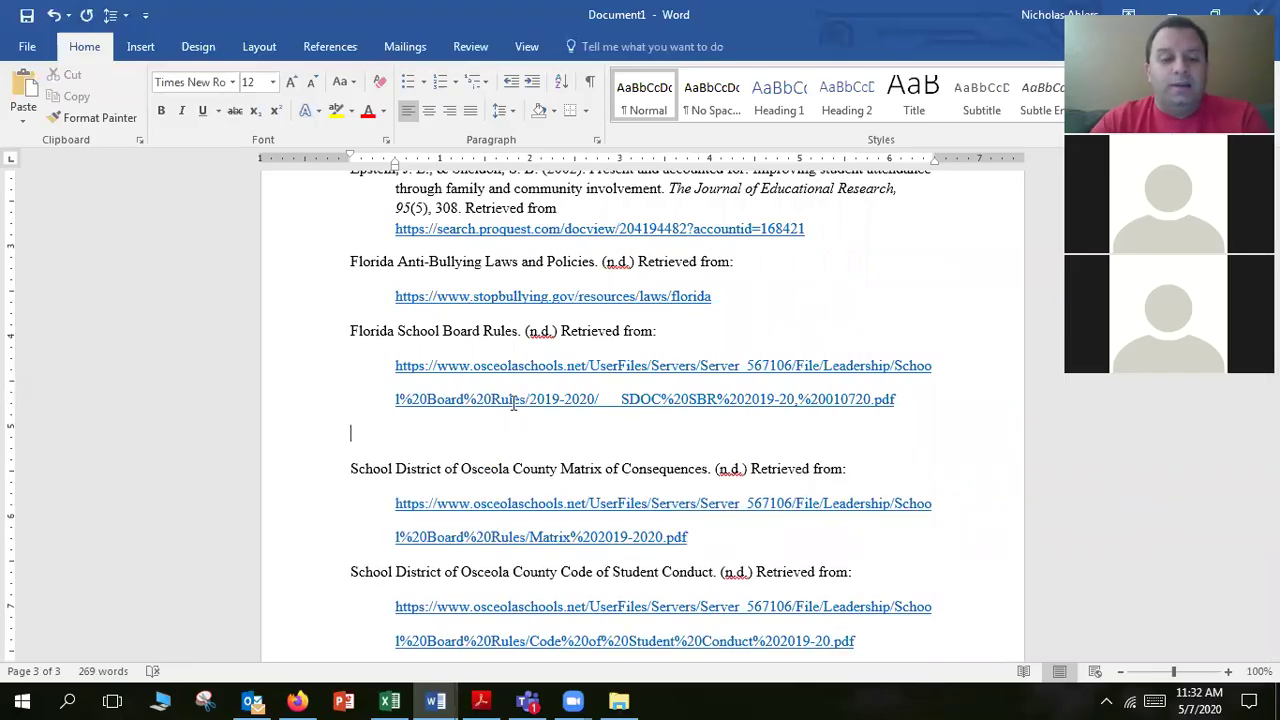
{"action": "left_click", "coordinate": [513, 400]}
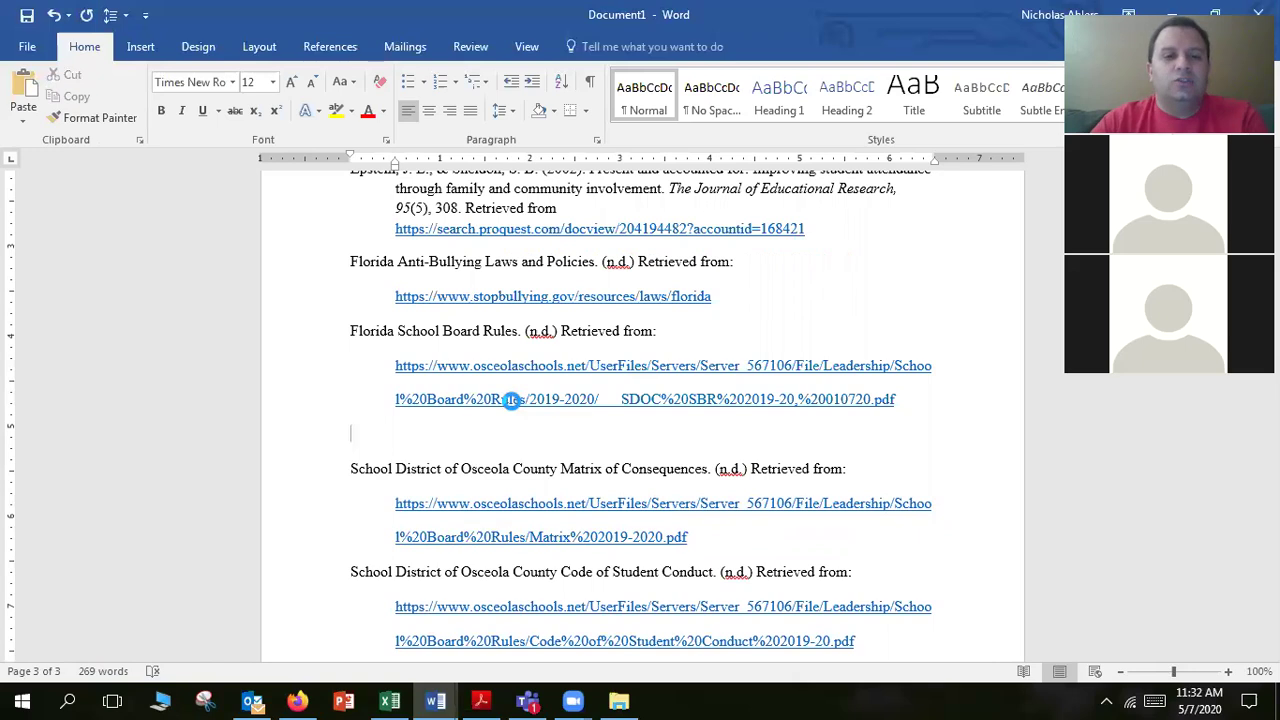
{"action": "key", "text": "ctrl+v"}
{"action": "left_click", "coordinate": [653, 465], "text": "ctrl"}
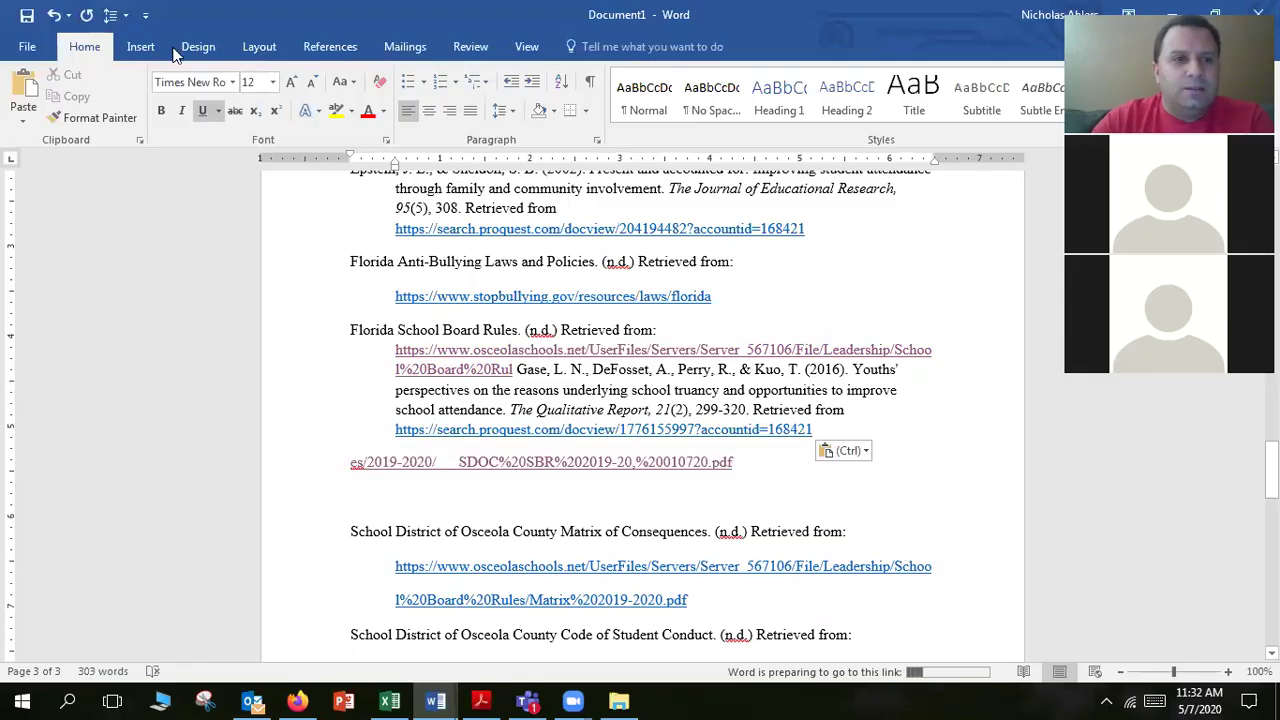
{"action": "left_click", "coordinate": [53, 15]}
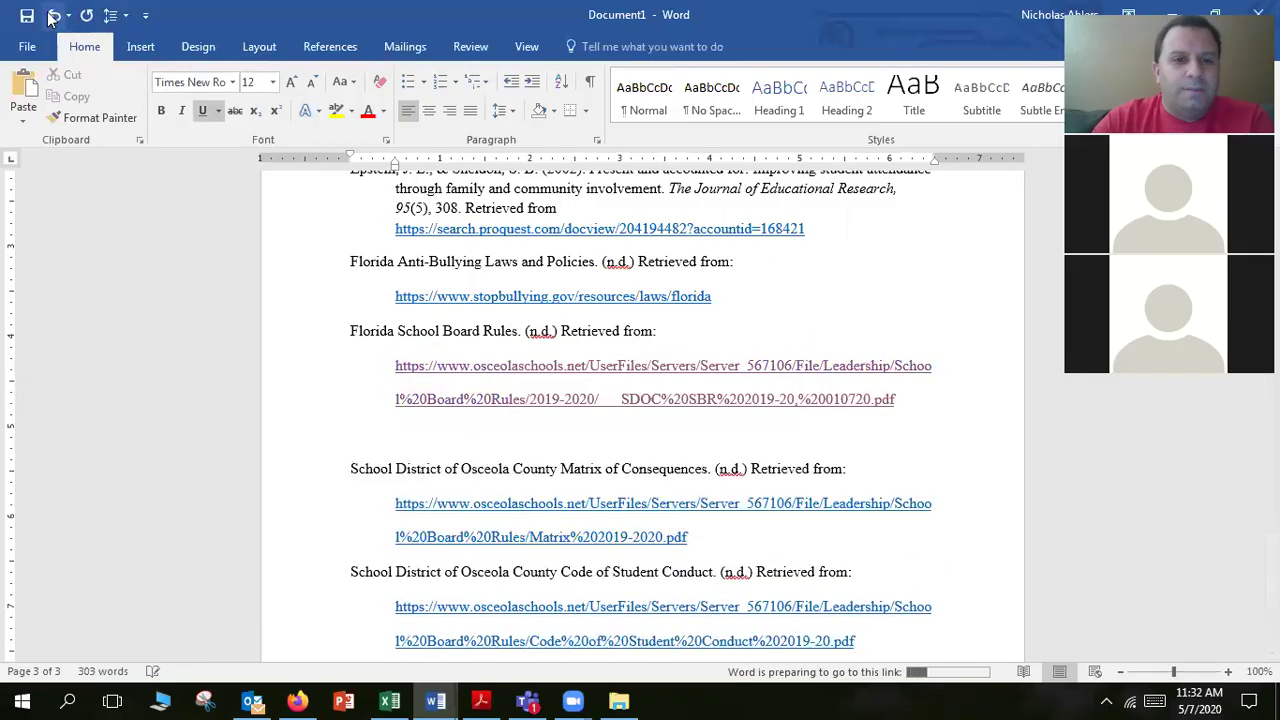
Step: Paste the 2016 "Youths' perspectives" reference on the empty line below Florida School Board Rules and remove the extra blank line after it
{"action": "left_click", "coordinate": [460, 432]}
{"action": "key", "text": "ctrl+v"}
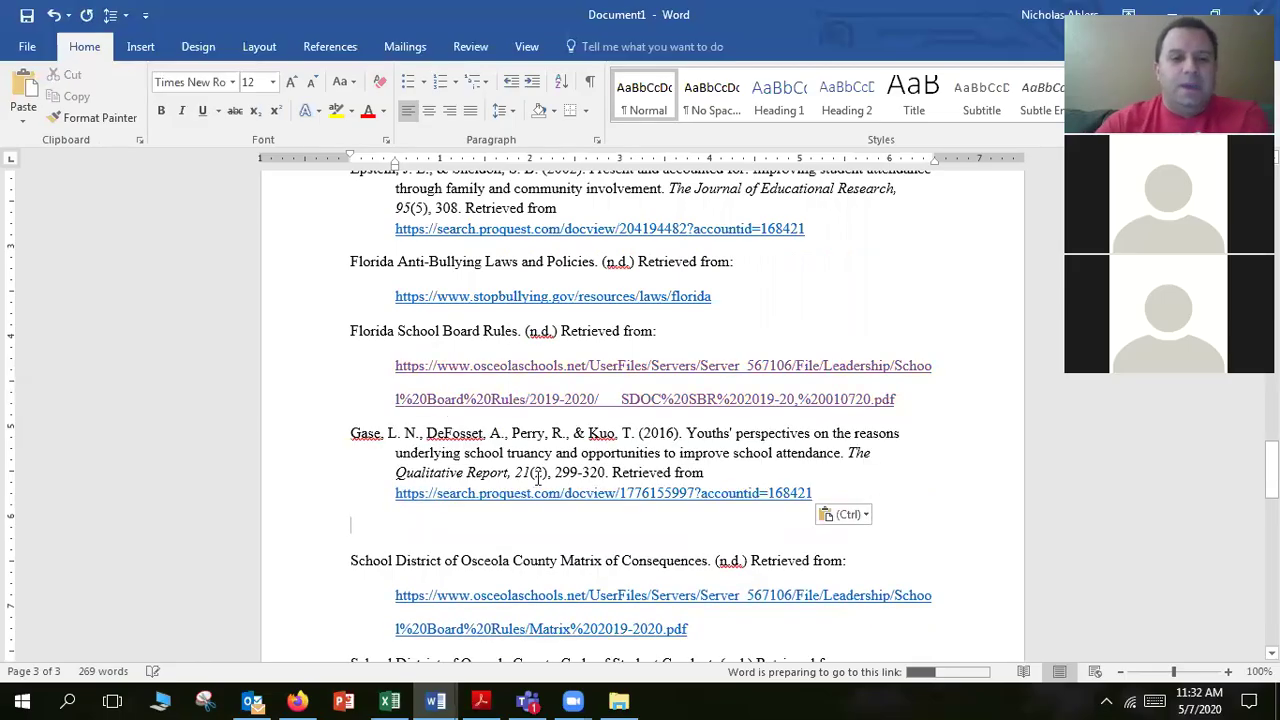
{"action": "key", "text": "Escape"}
{"action": "key", "text": "BackSpace"}
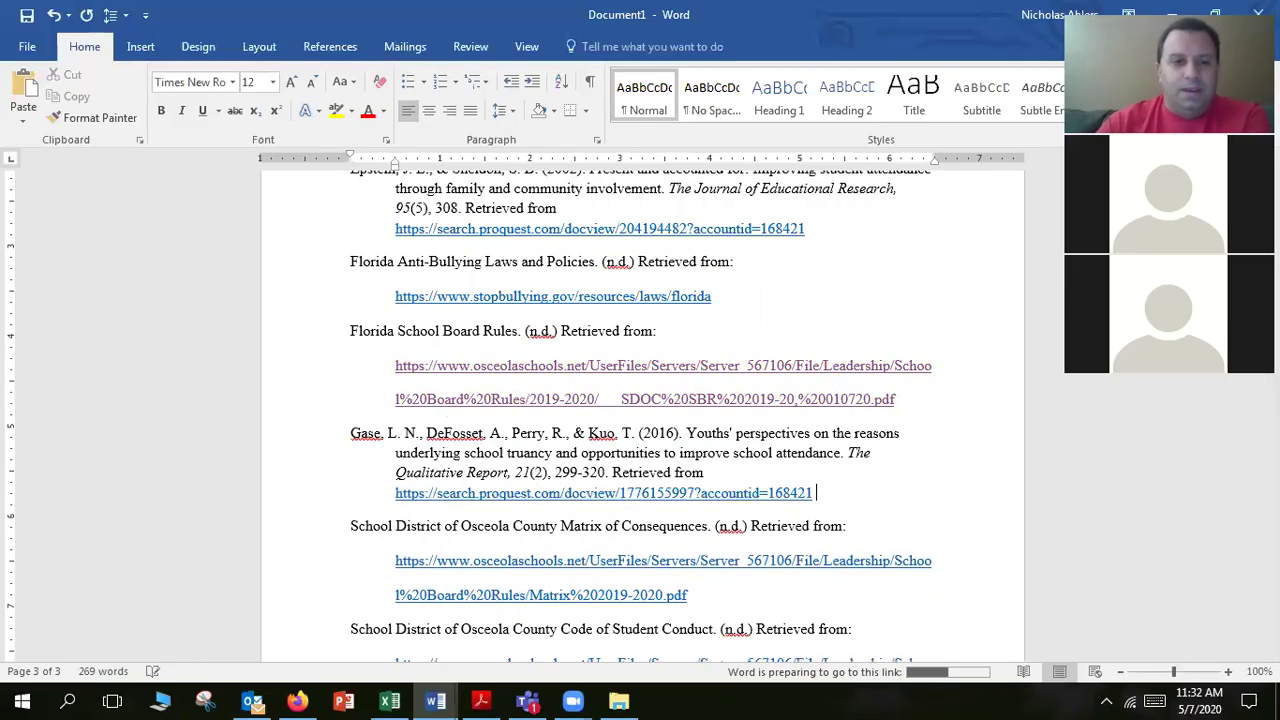
Step: Move the 2005 "Attendance: Are penalties more effective than rewards?" reference above the Matrix of Consequences entry, leaving no blank line
{"action": "scroll", "coordinate": [423, 425], "scroll_direction": "down", "scroll_amount": 2}
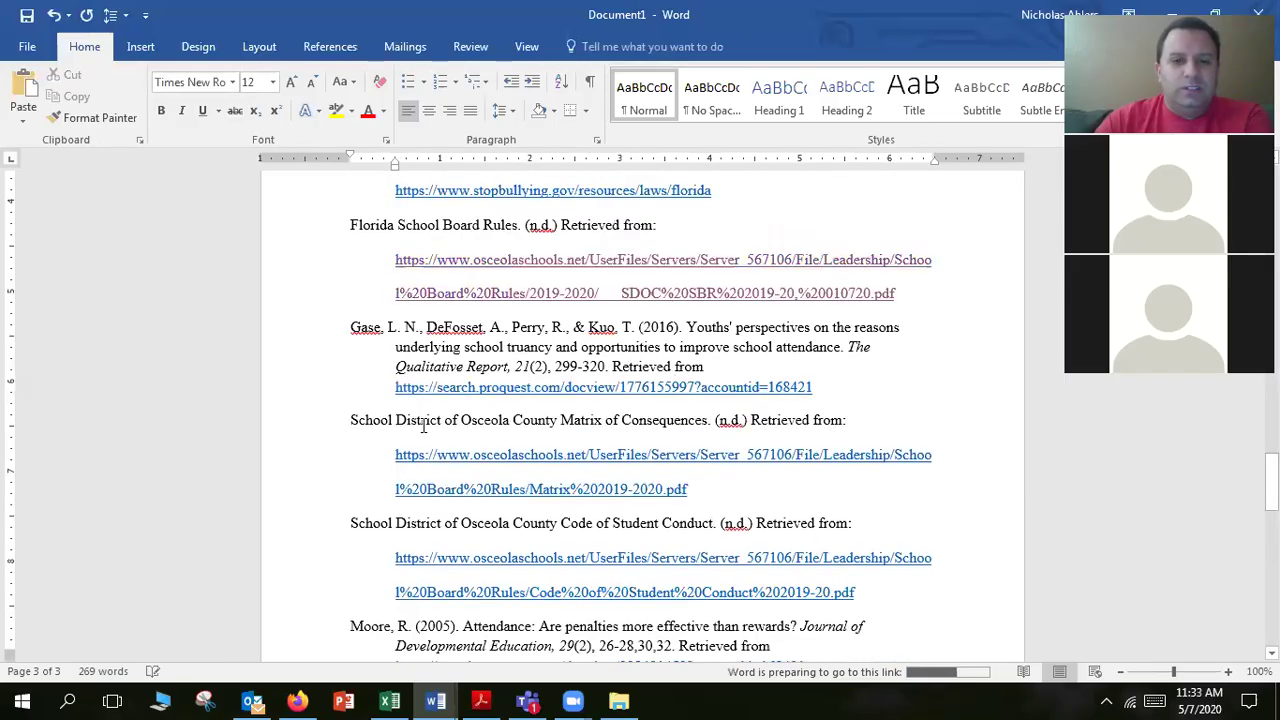
{"action": "scroll", "coordinate": [860, 500], "scroll_direction": "down", "scroll_amount": 3}
{"action": "left_click_drag", "start_coordinate": [806, 502], "coordinate": [357, 460]}
{"action": "key", "text": "ctrl+c"}
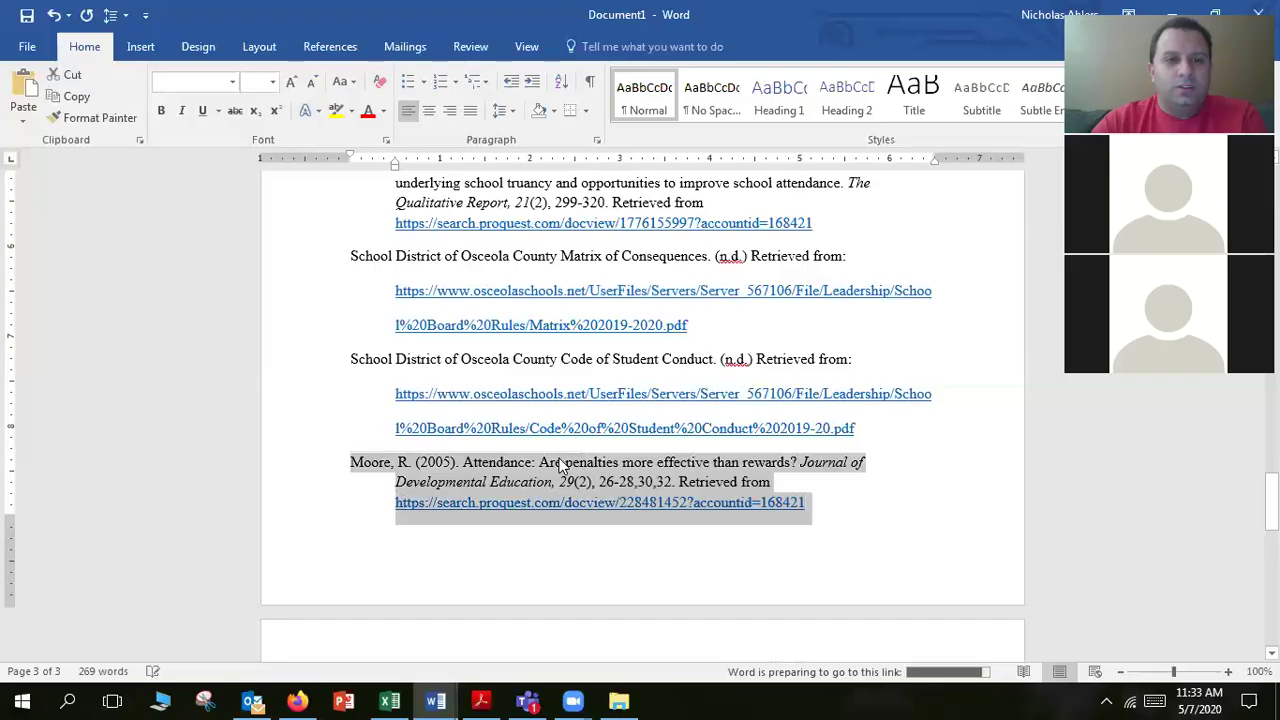
{"action": "key", "text": "BackSpace"}
{"action": "left_click", "coordinate": [352, 343]}
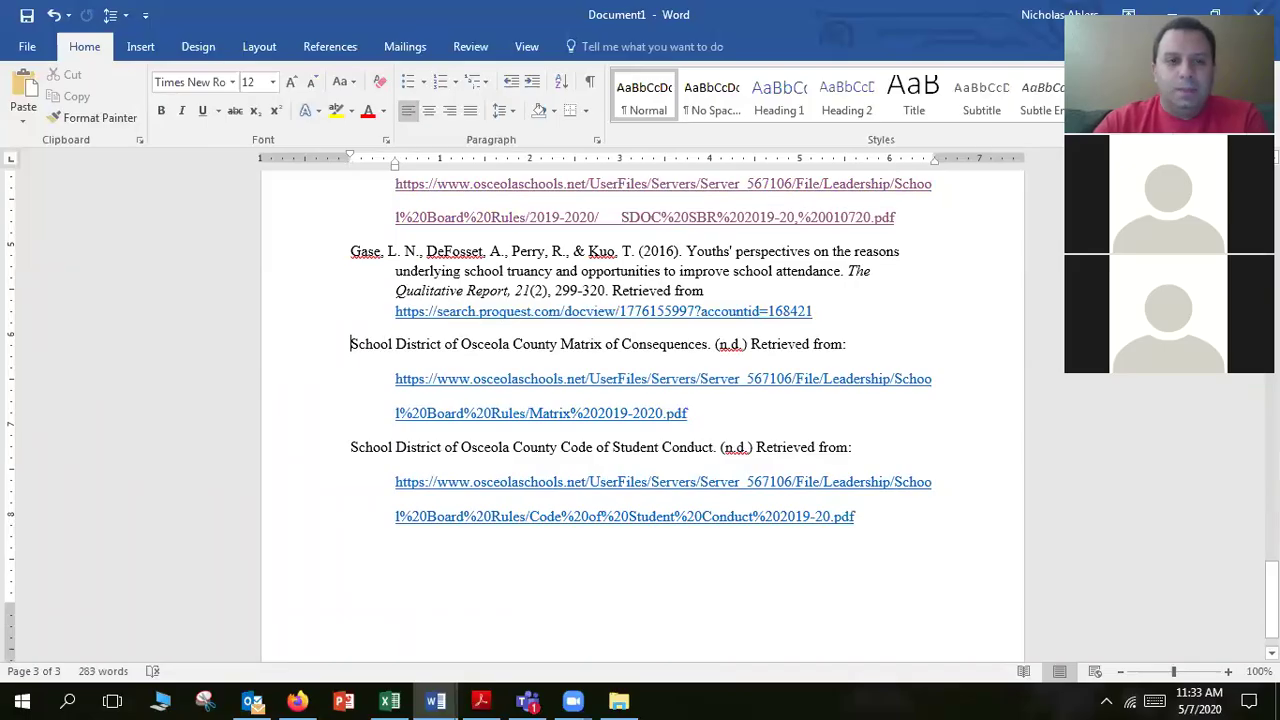
{"action": "key", "text": "Return"}
{"action": "key", "text": "ctrl+v"}
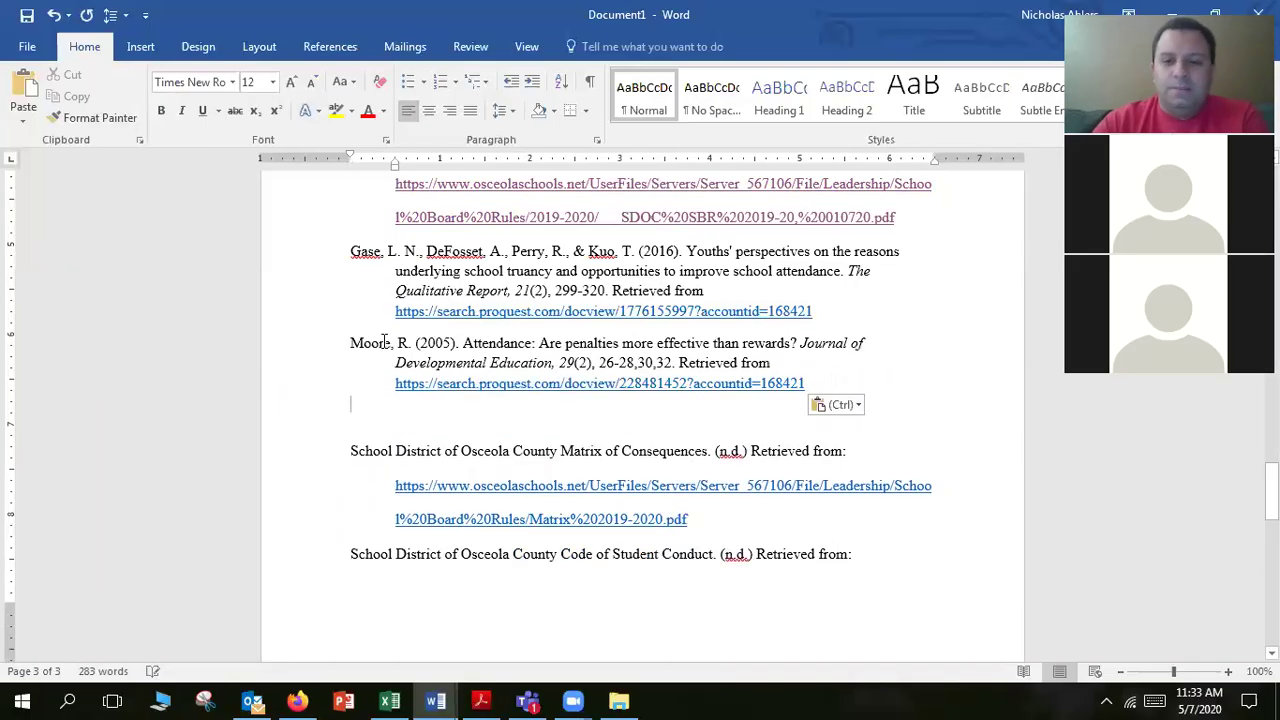
{"action": "key", "text": "BackSpace"}
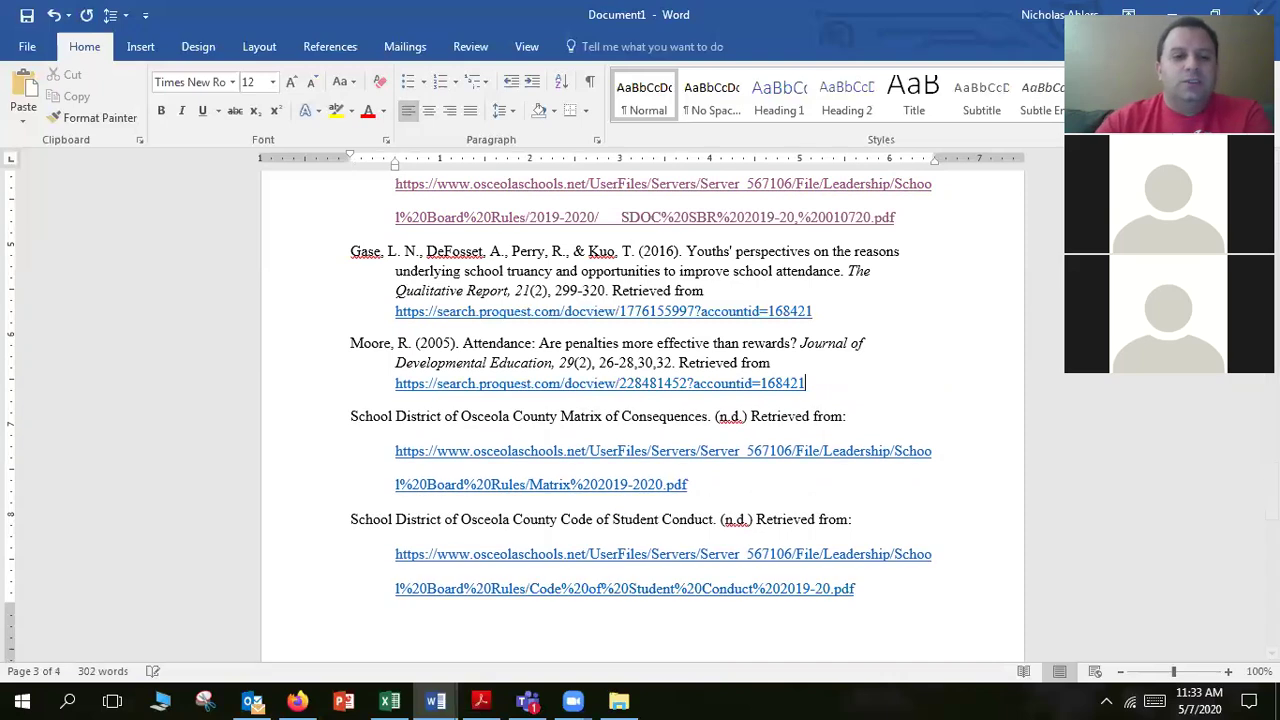
Step: Review the reordered References page from its heading downward for the alphabetical order of the entries
{"action": "scroll", "coordinate": [647, 524], "scroll_direction": "up", "scroll_amount": 2}
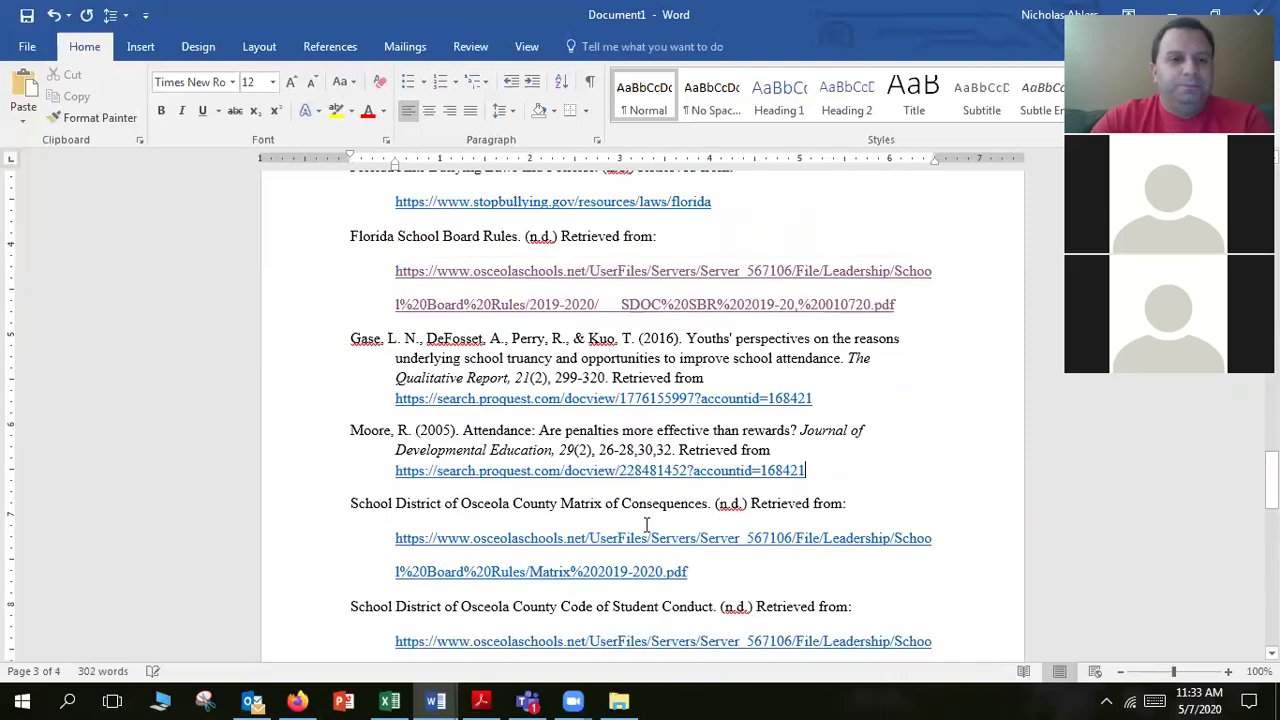
{"action": "scroll", "coordinate": [647, 524], "scroll_direction": "up", "scroll_amount": 4}
{"action": "scroll", "coordinate": [647, 527], "scroll_direction": "up", "scroll_amount": 4}
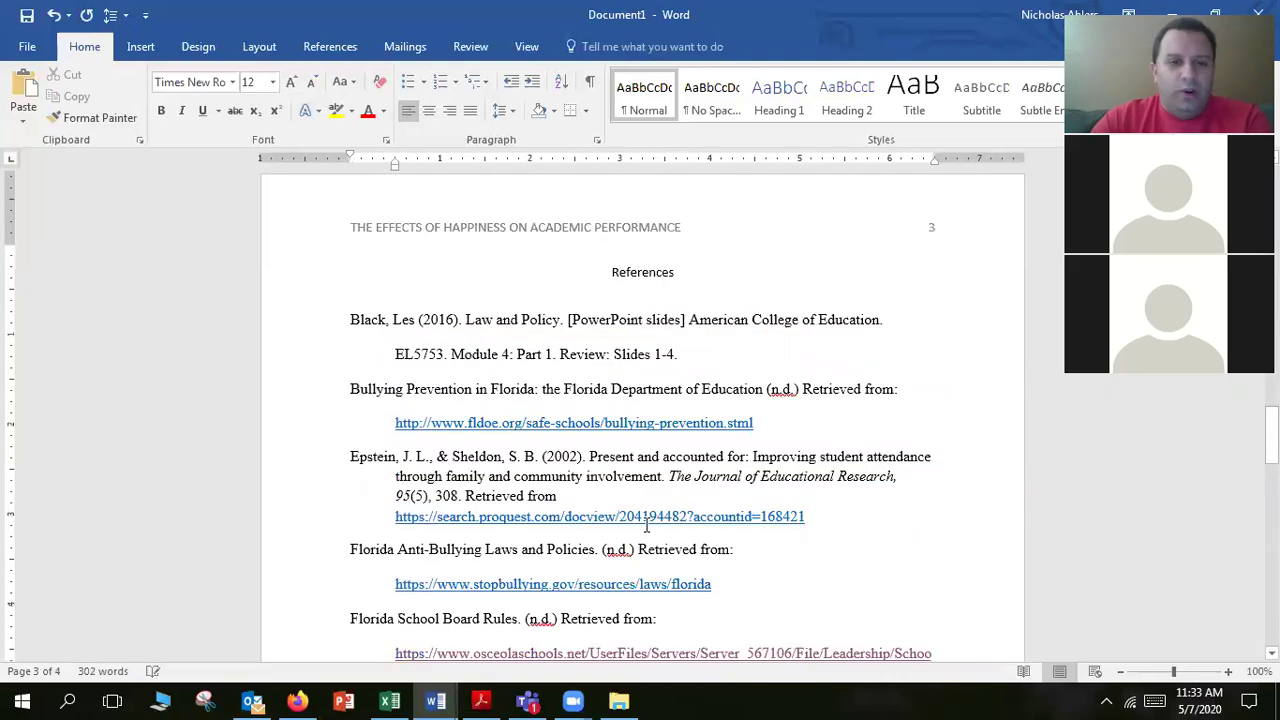
{"action": "scroll", "coordinate": [647, 525], "scroll_direction": "down", "scroll_amount": 1}
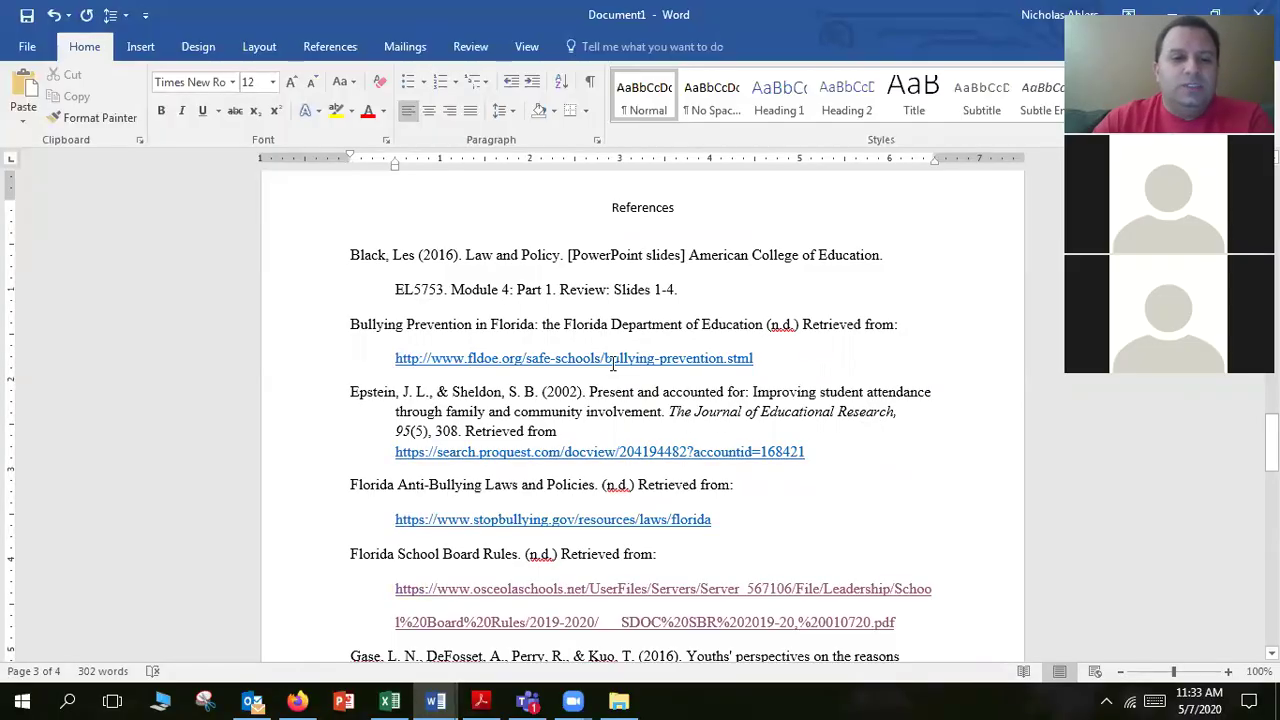
{"action": "scroll", "coordinate": [613, 364], "scroll_direction": "down", "scroll_amount": 1}
{"action": "scroll", "coordinate": [613, 364], "scroll_direction": "down", "scroll_amount": 2}
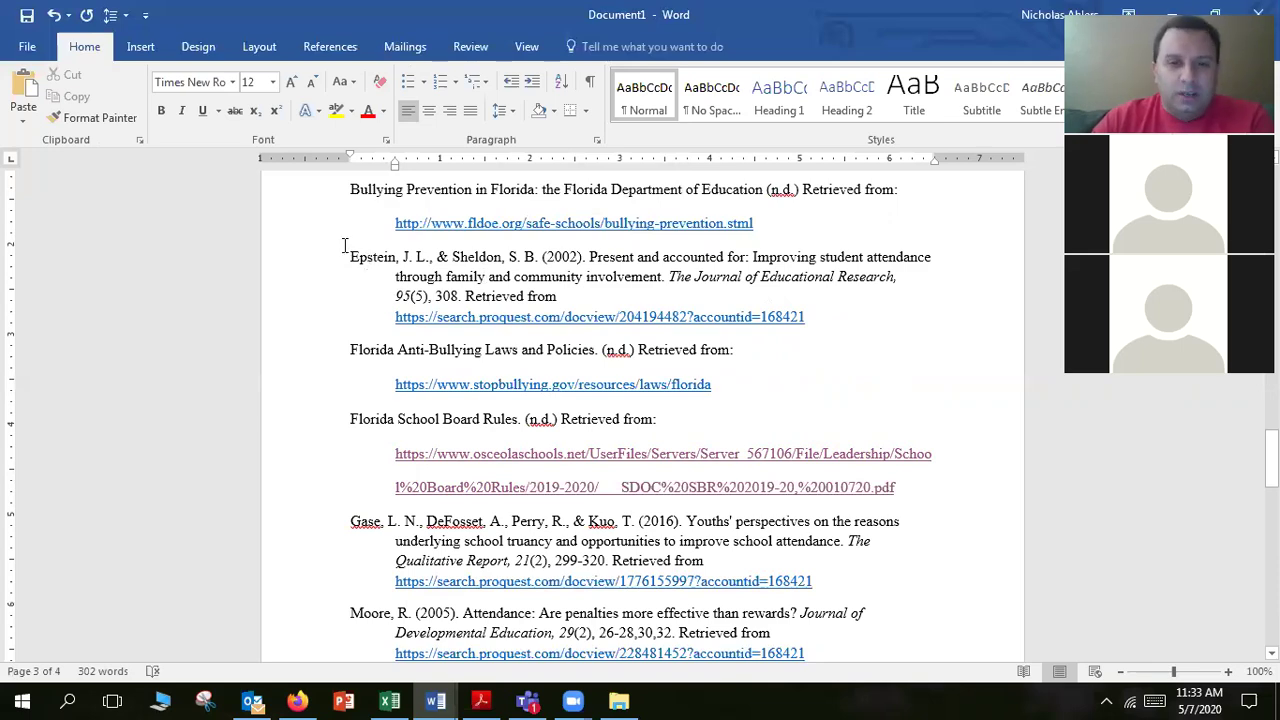
Step: Highlight in turn the authors, the publication year and the article title of the 2002 "Present and accounted for" reference
{"action": "left_click_drag", "start_coordinate": [350, 256], "coordinate": [540, 256]}
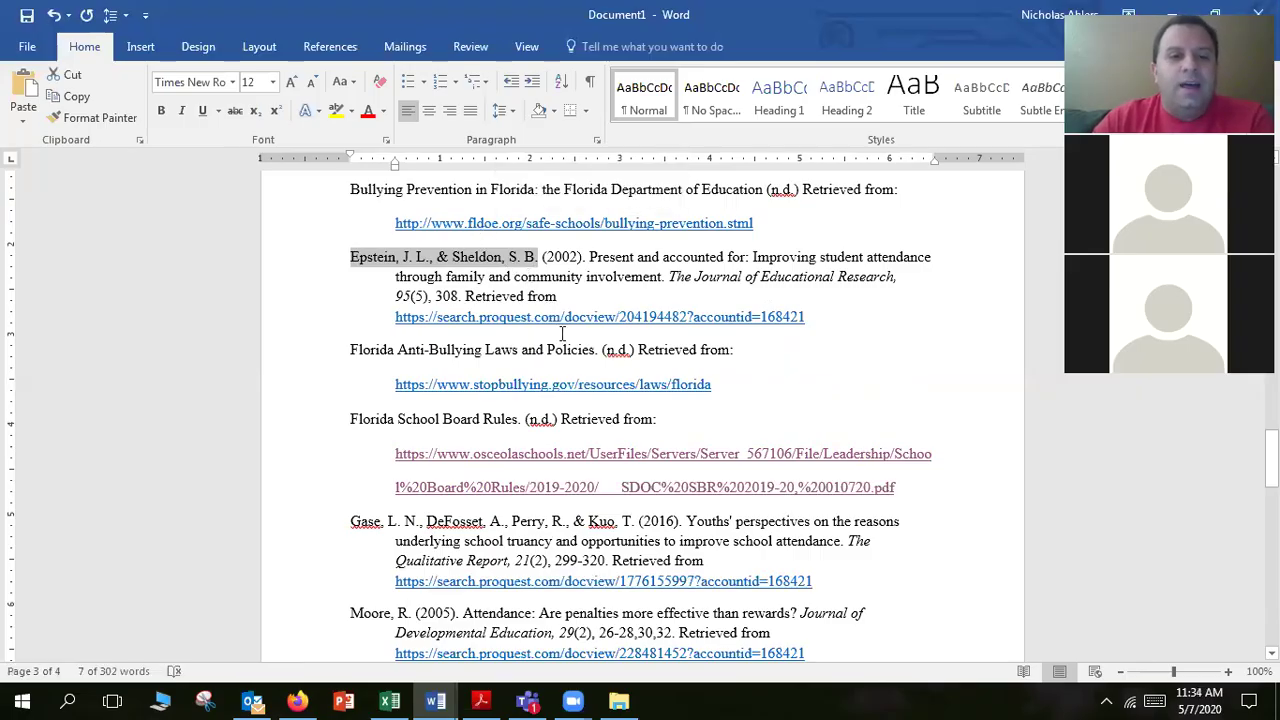
{"action": "scroll", "coordinate": [554, 318], "scroll_direction": "up", "scroll_amount": 1}
{"action": "scroll", "coordinate": [554, 321], "scroll_direction": "up", "scroll_amount": 1}
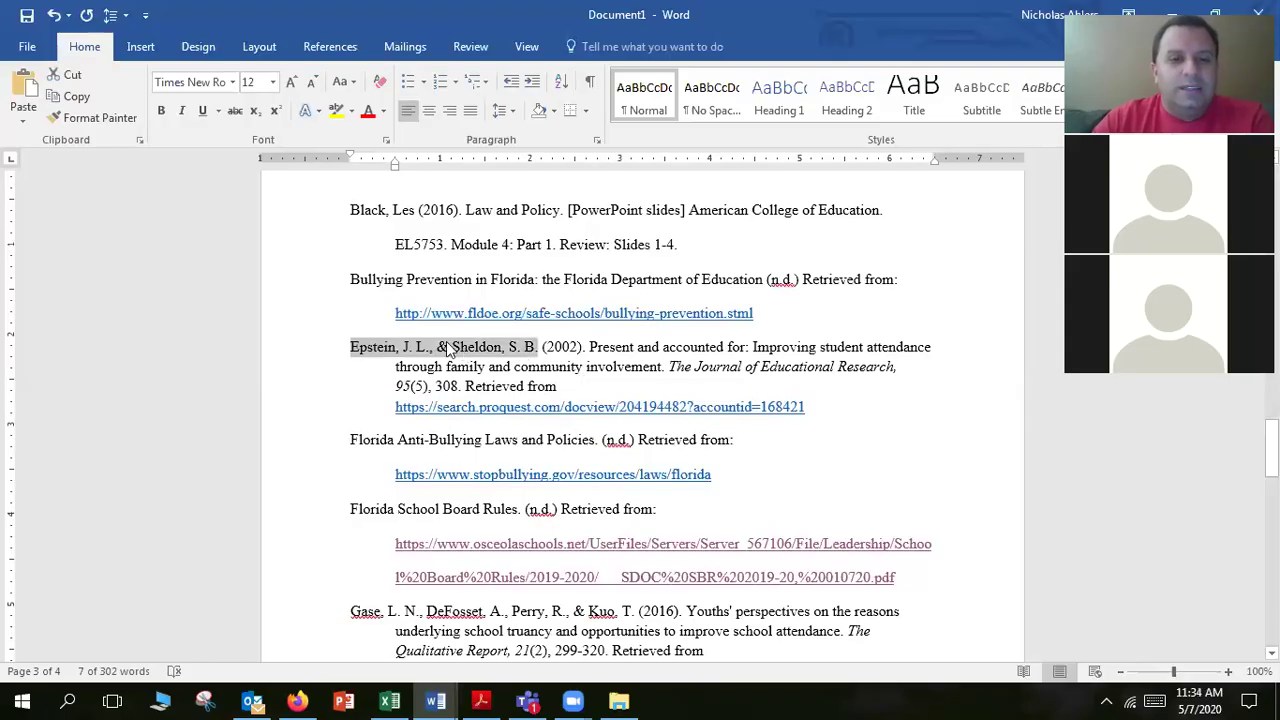
{"action": "left_click", "coordinate": [543, 347]}
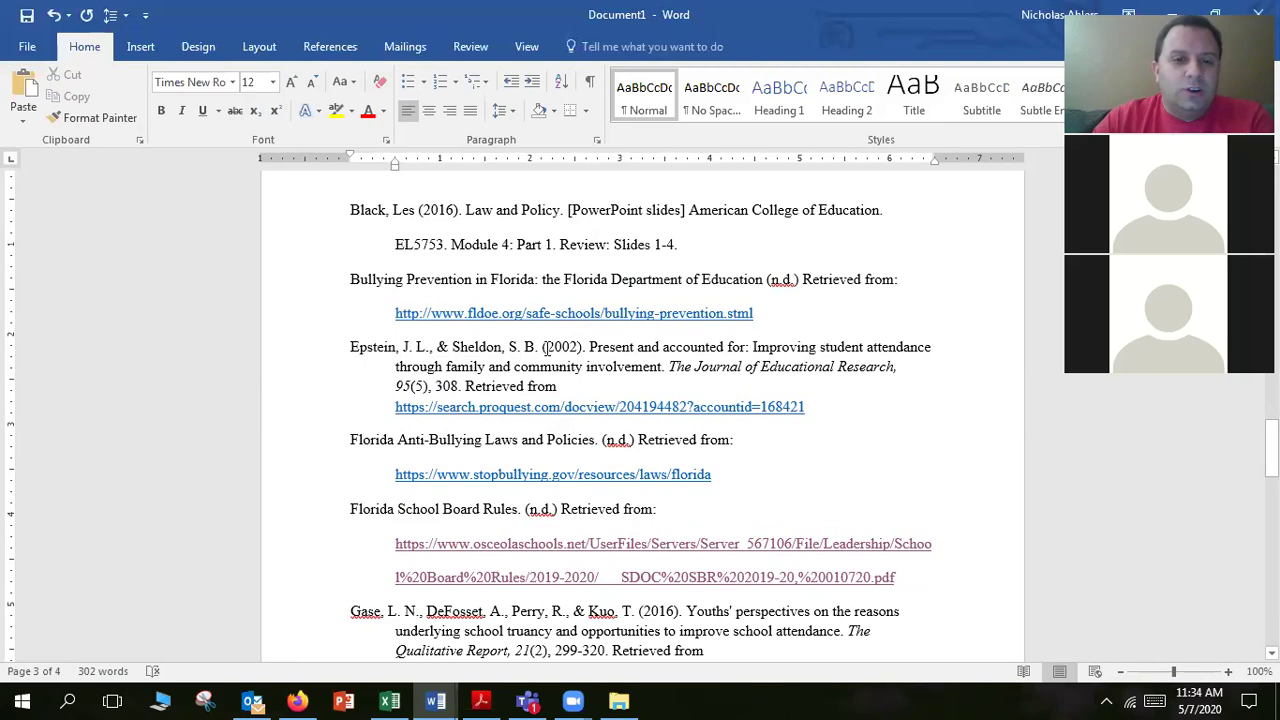
{"action": "left_click_drag", "start_coordinate": [543, 347], "coordinate": [582, 348]}
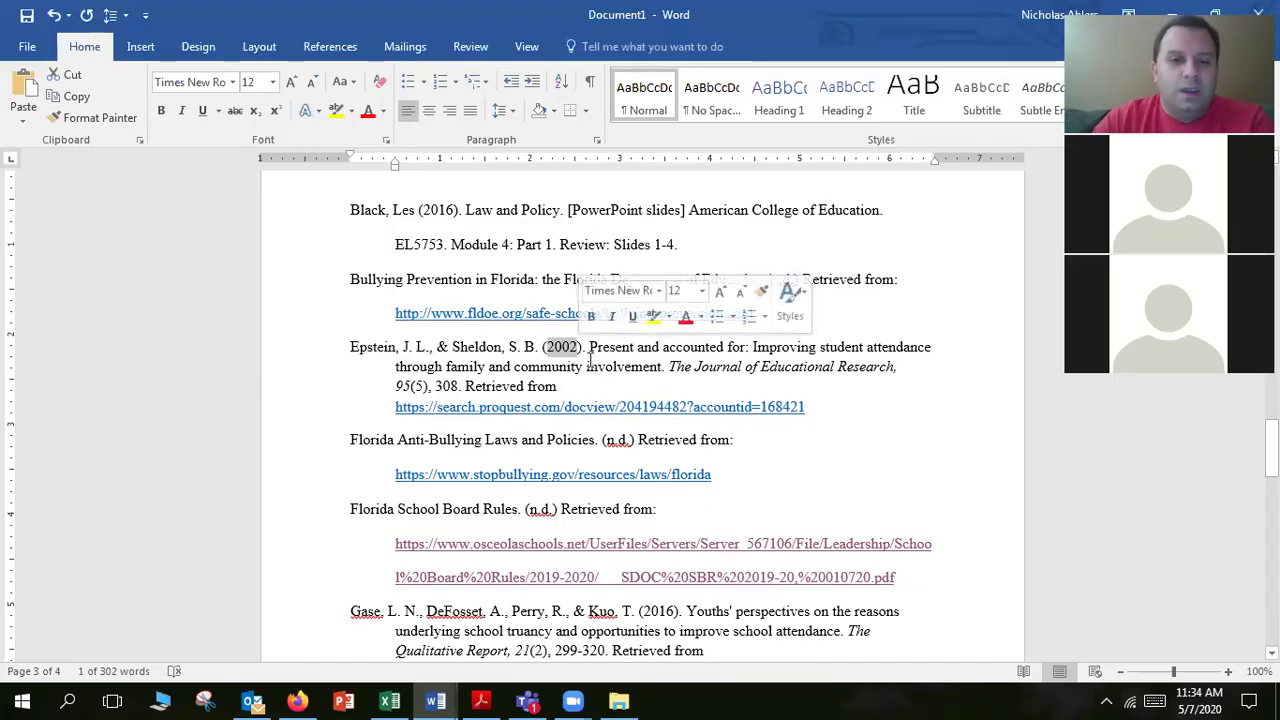
{"action": "left_click", "coordinate": [589, 352]}
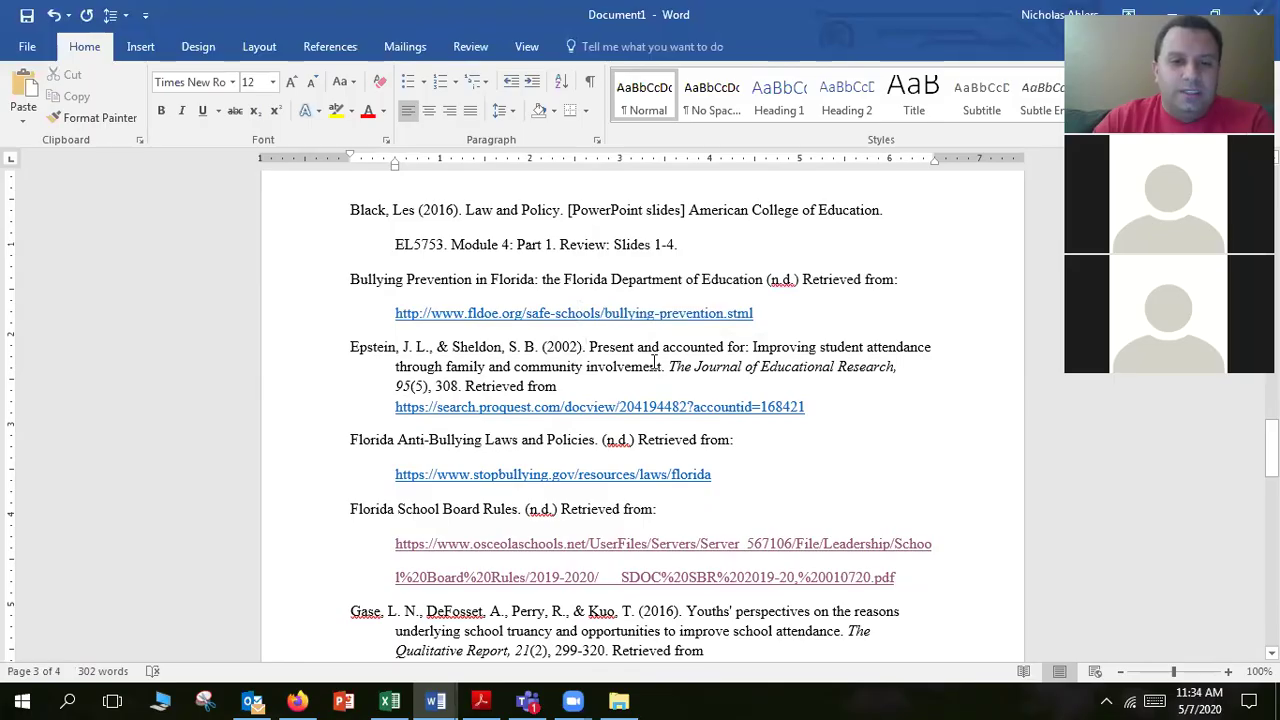
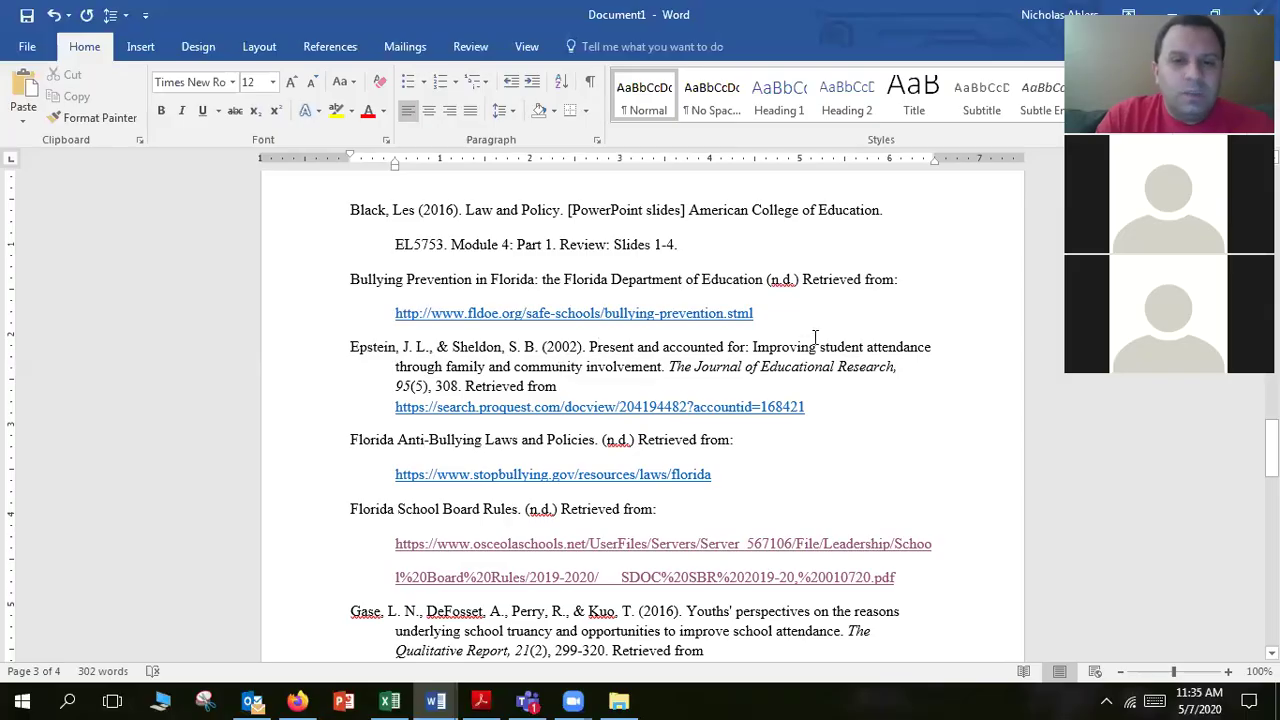
{"action": "left_click_drag", "start_coordinate": [590, 347], "coordinate": [661, 367]}
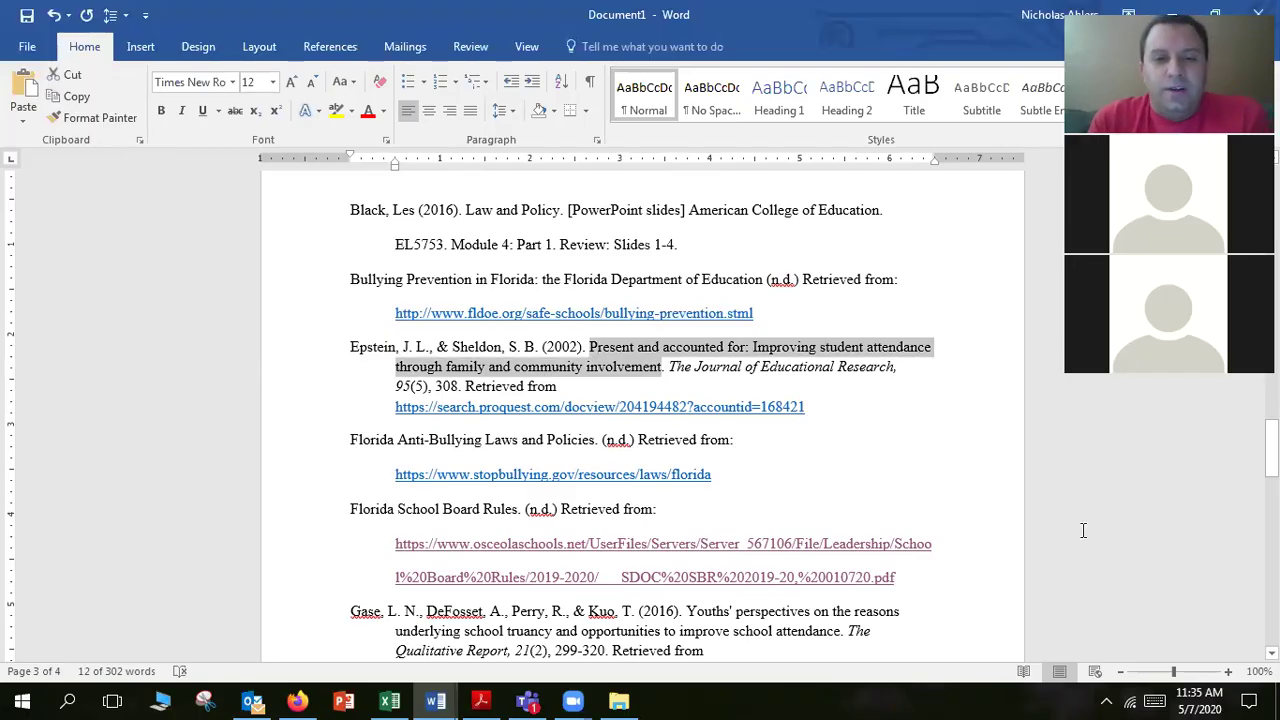
Step: Point out the journal title and page number of the 2002 reference, and highlight the page range of the 2016 "Youths' perspectives" reference
{"action": "left_click", "coordinate": [729, 370]}
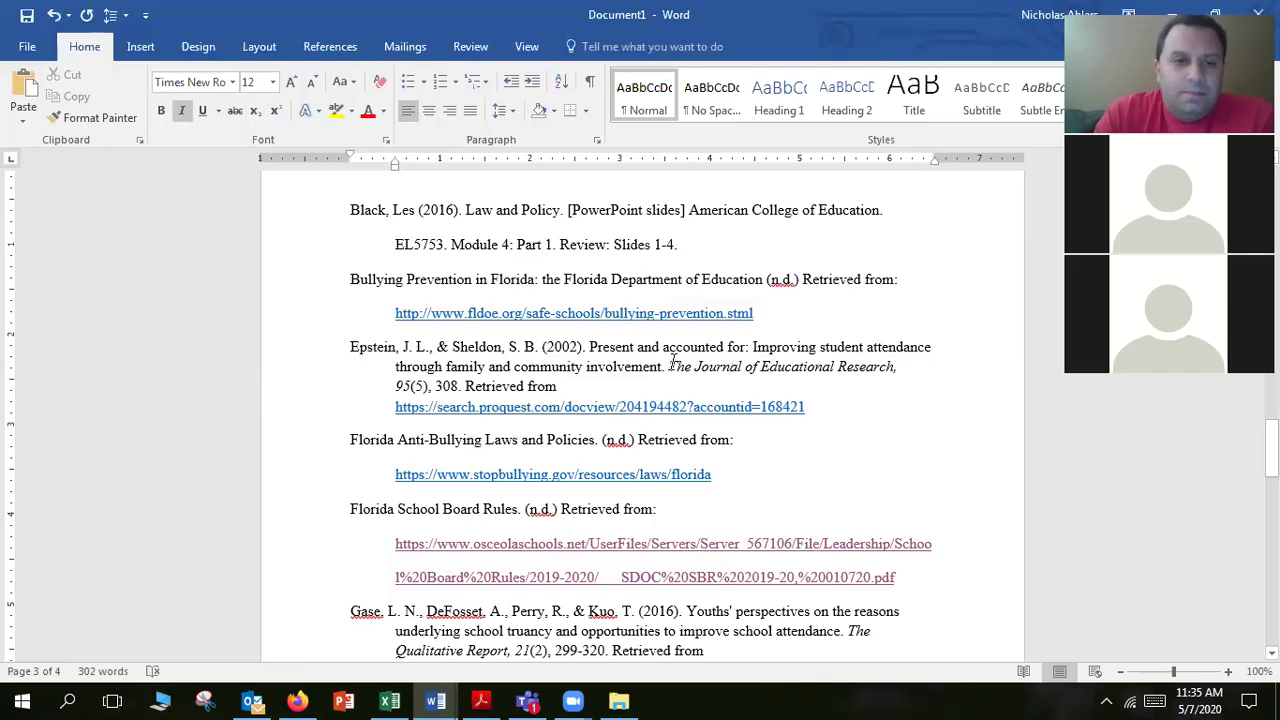
{"action": "left_click", "coordinate": [457, 386]}
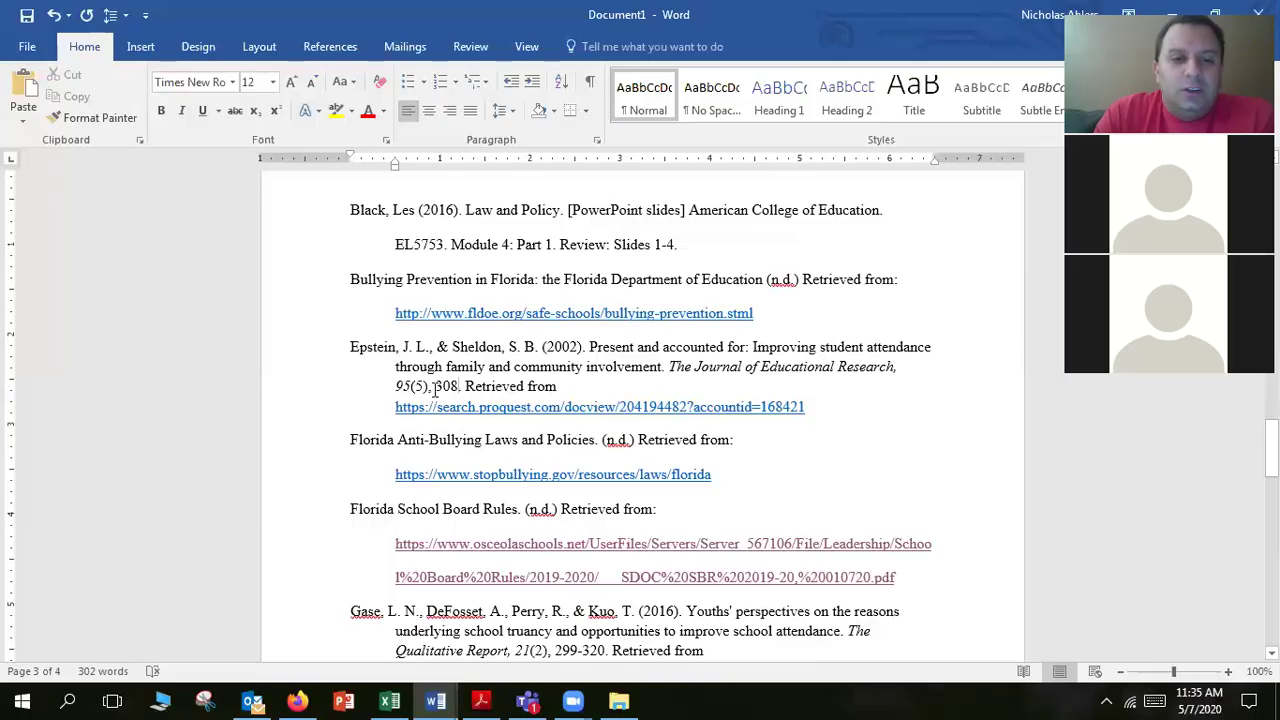
{"action": "scroll", "coordinate": [485, 440], "scroll_direction": "down", "scroll_amount": 6}
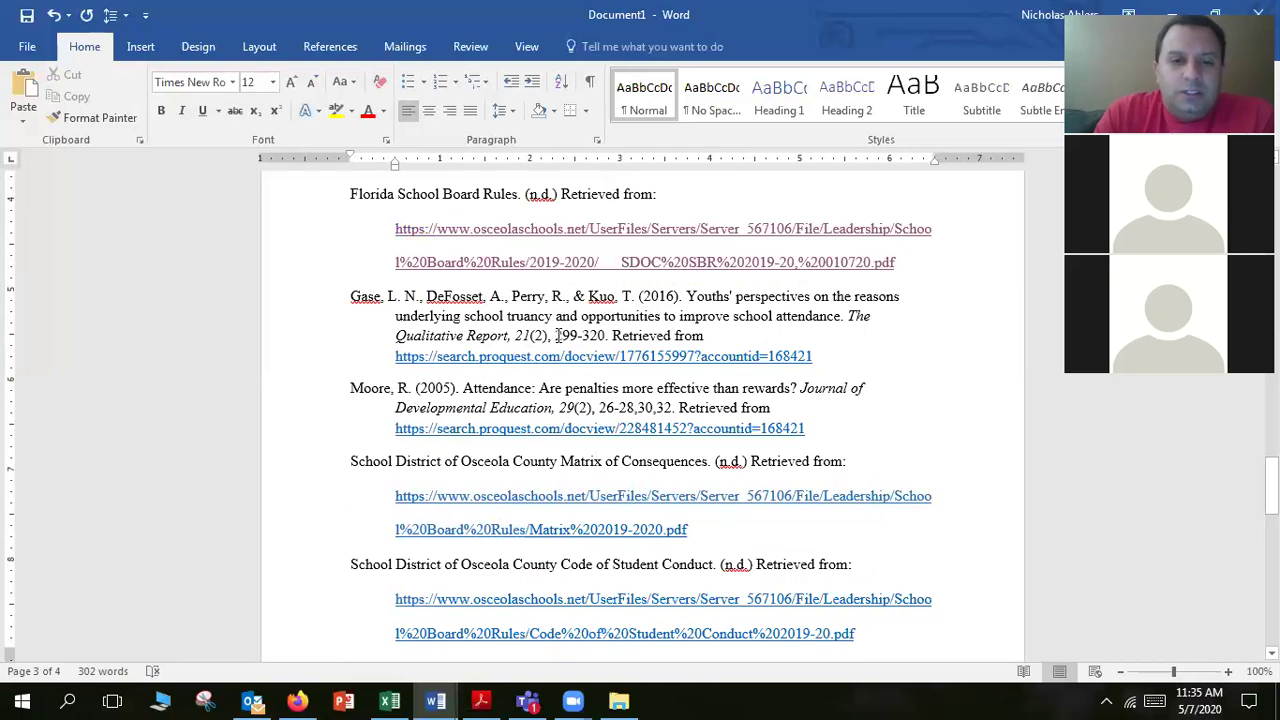
{"action": "left_click_drag", "start_coordinate": [555, 335], "coordinate": [604, 330]}
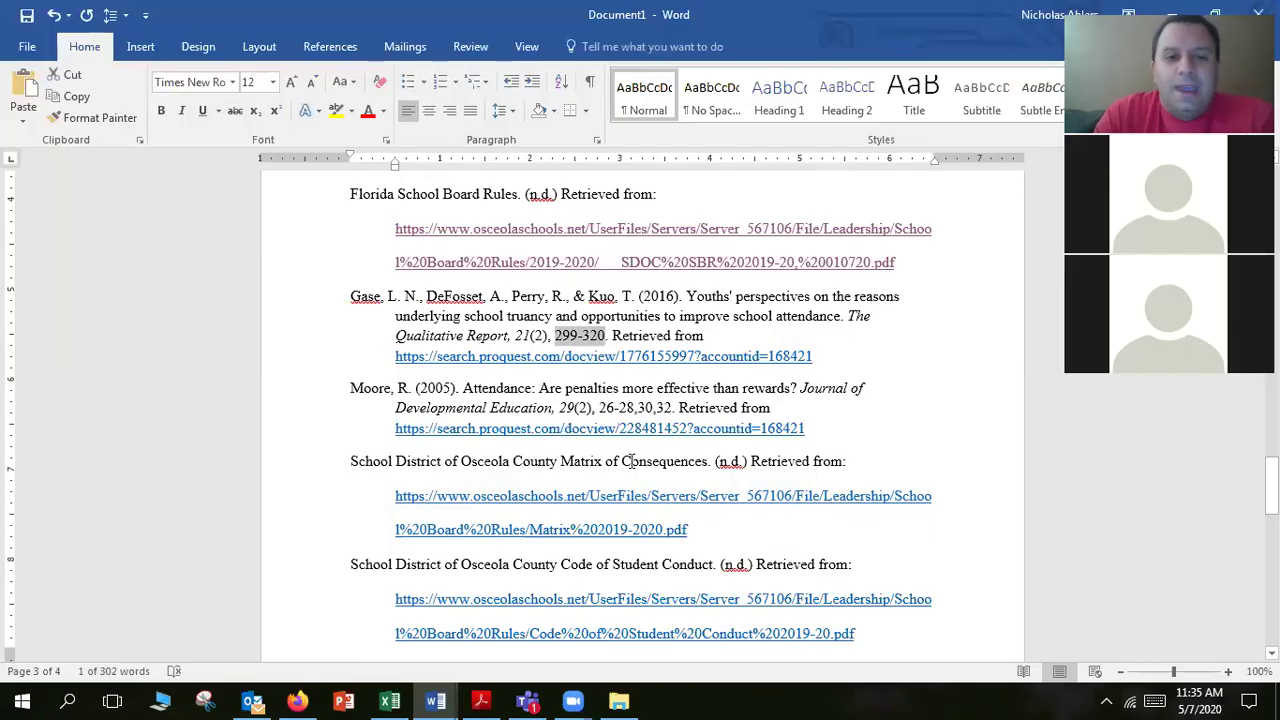
{"action": "scroll", "coordinate": [510, 365], "scroll_direction": "up", "scroll_amount": 5}
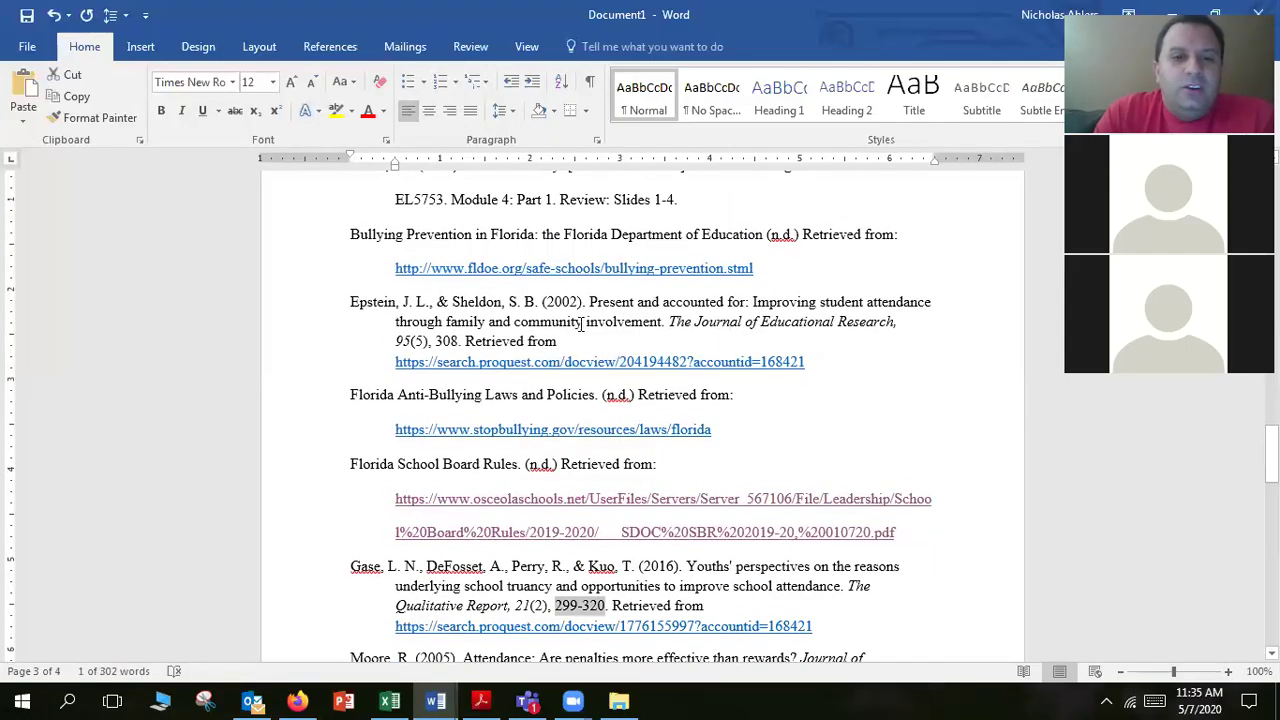
{"action": "left_click", "coordinate": [576, 342]}
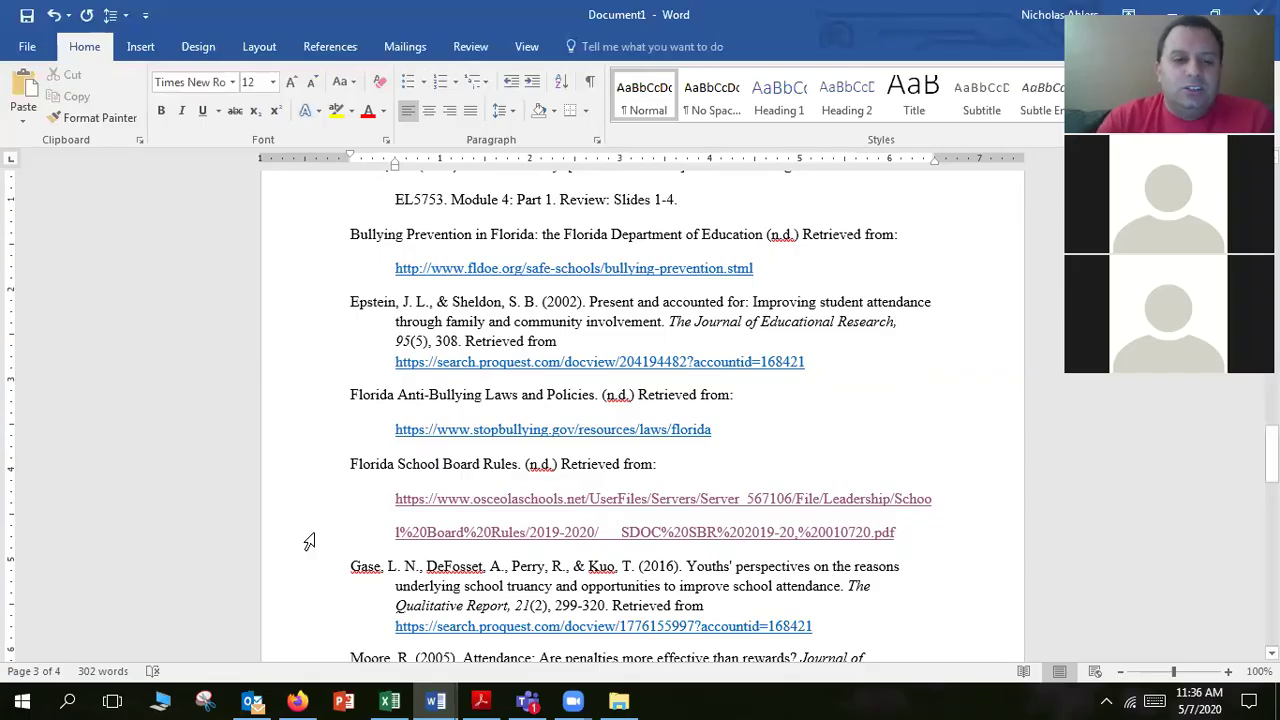
Step: Switch to Firefox, search Google for "purdue owl apa" and open the "APA Style - Purdue Writing Lab" result
{"action": "left_click", "coordinate": [297, 700]}
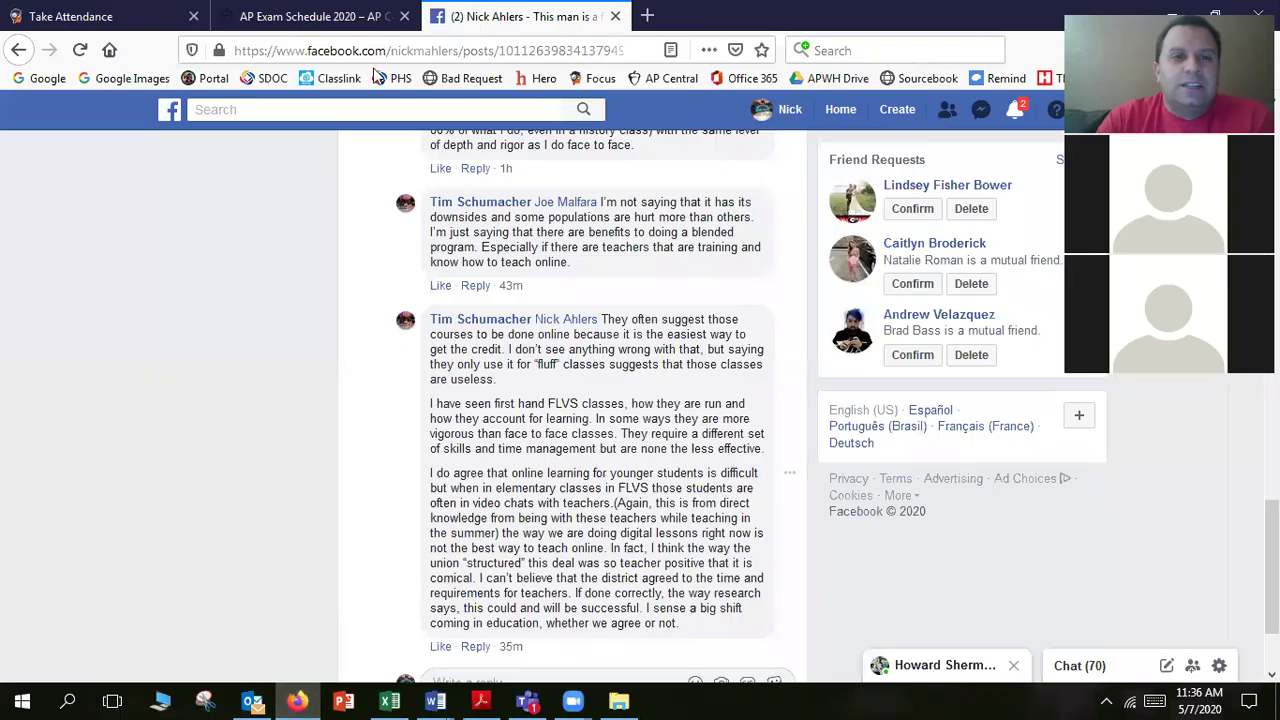
{"action": "left_click", "coordinate": [310, 16]}
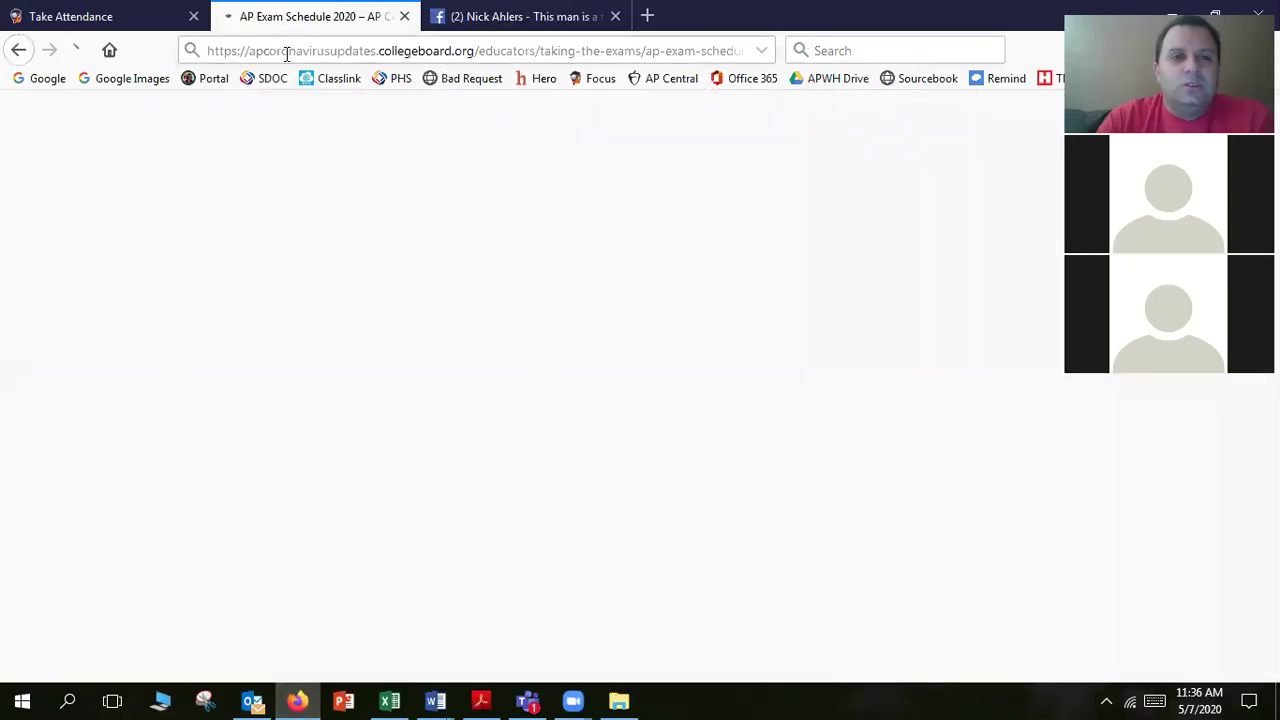
{"action": "left_click", "coordinate": [40, 78]}
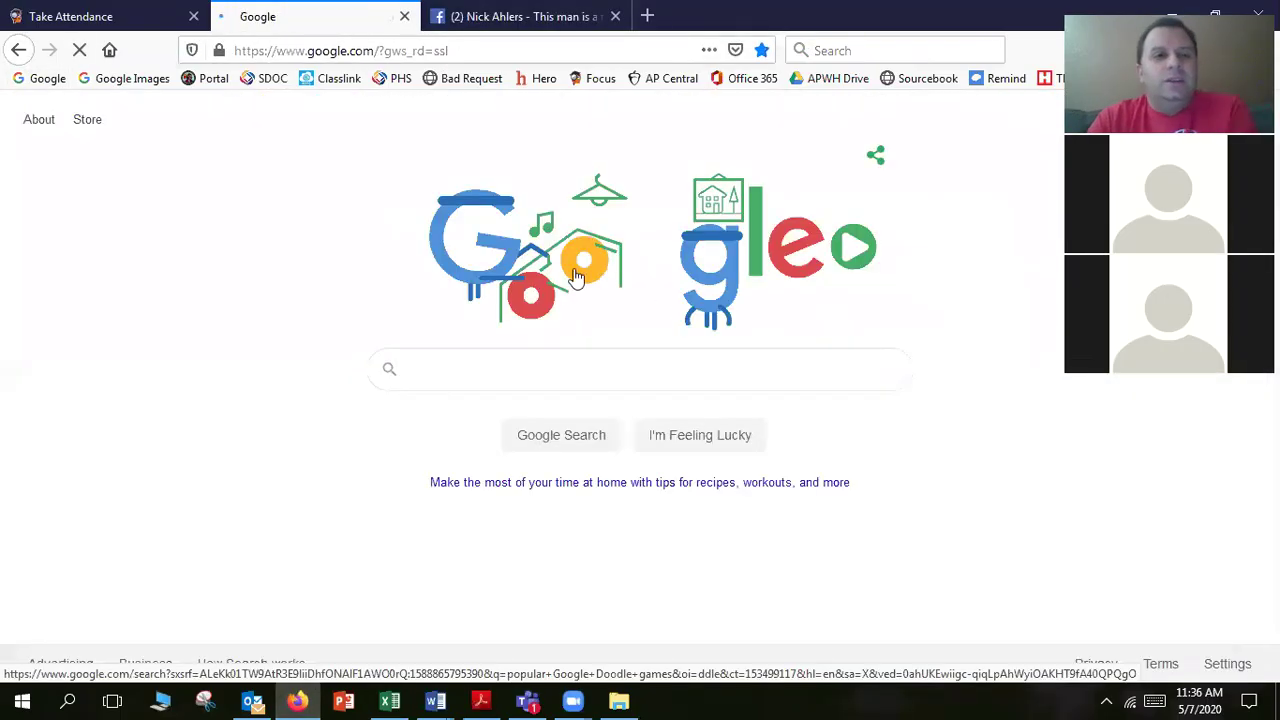
{"action": "type", "text": "purdue"}
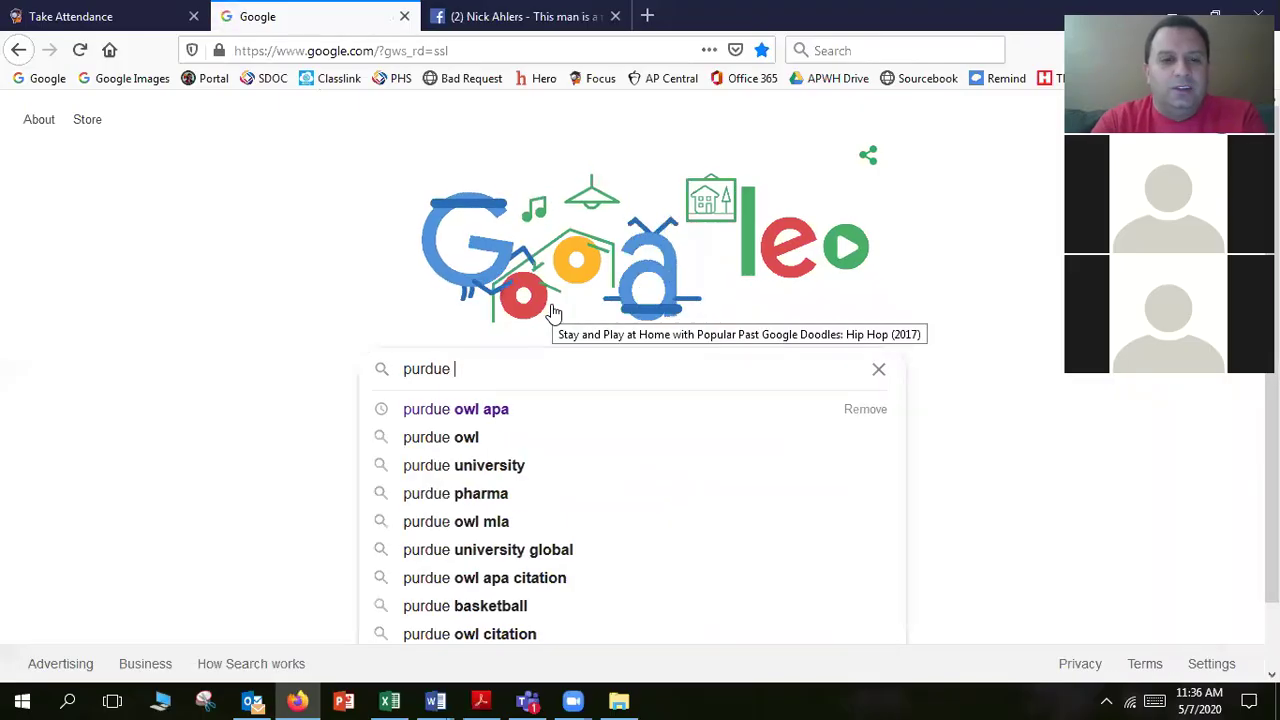
{"action": "left_click", "coordinate": [441, 417]}
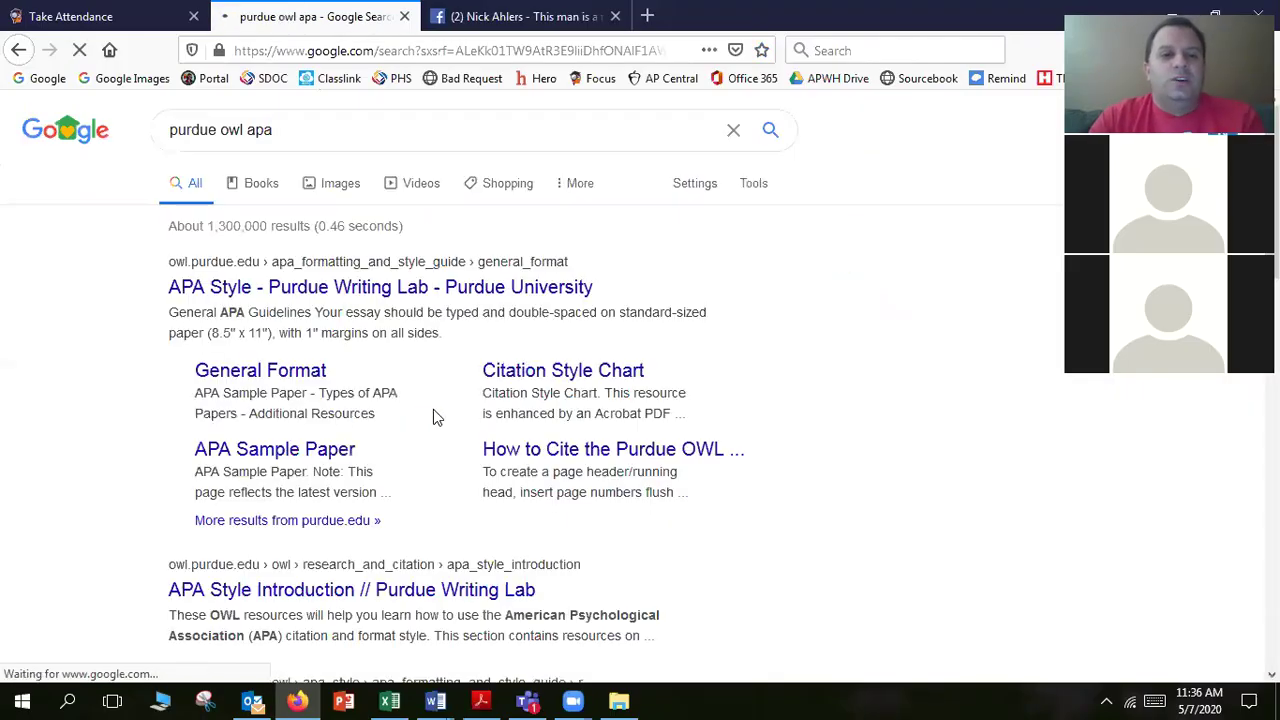
{"action": "left_click", "coordinate": [362, 288]}
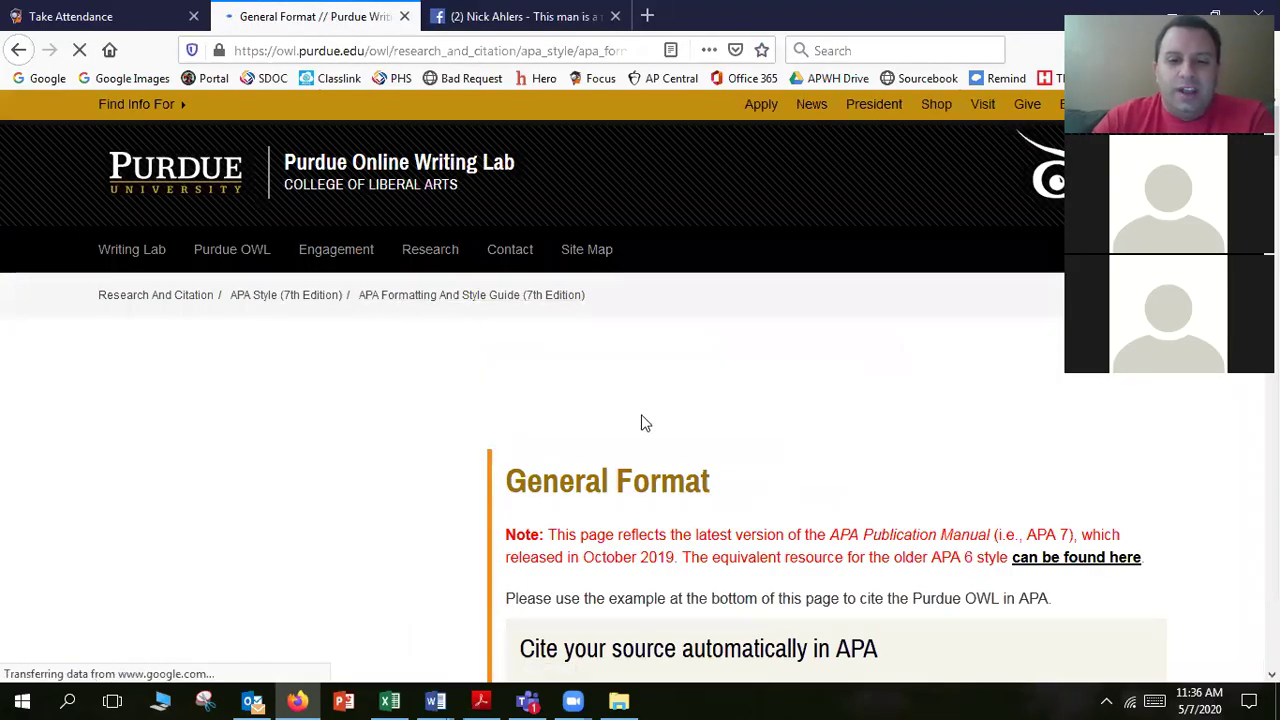
{"action": "scroll", "coordinate": [641, 414], "scroll_direction": "down", "scroll_amount": 3}
{"action": "scroll", "coordinate": [541, 347], "scroll_direction": "up", "scroll_amount": 1}
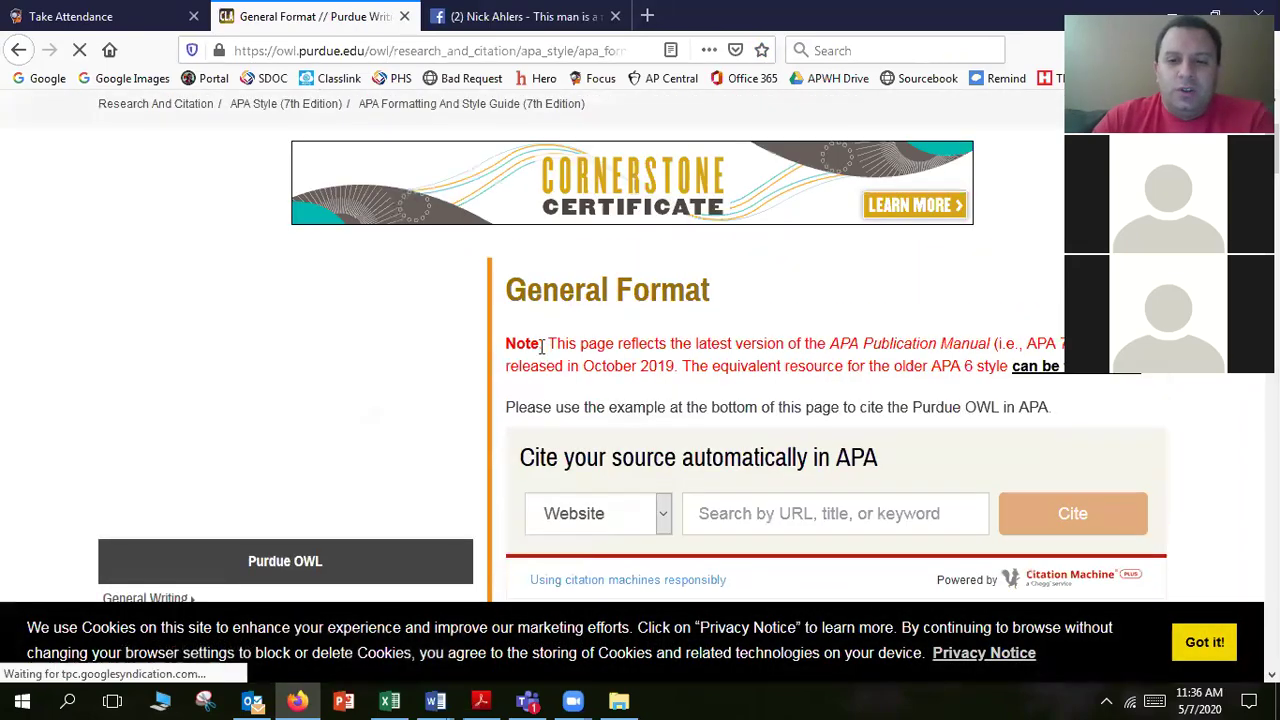
{"action": "scroll", "coordinate": [800, 480], "scroll_direction": "down", "scroll_amount": 2}
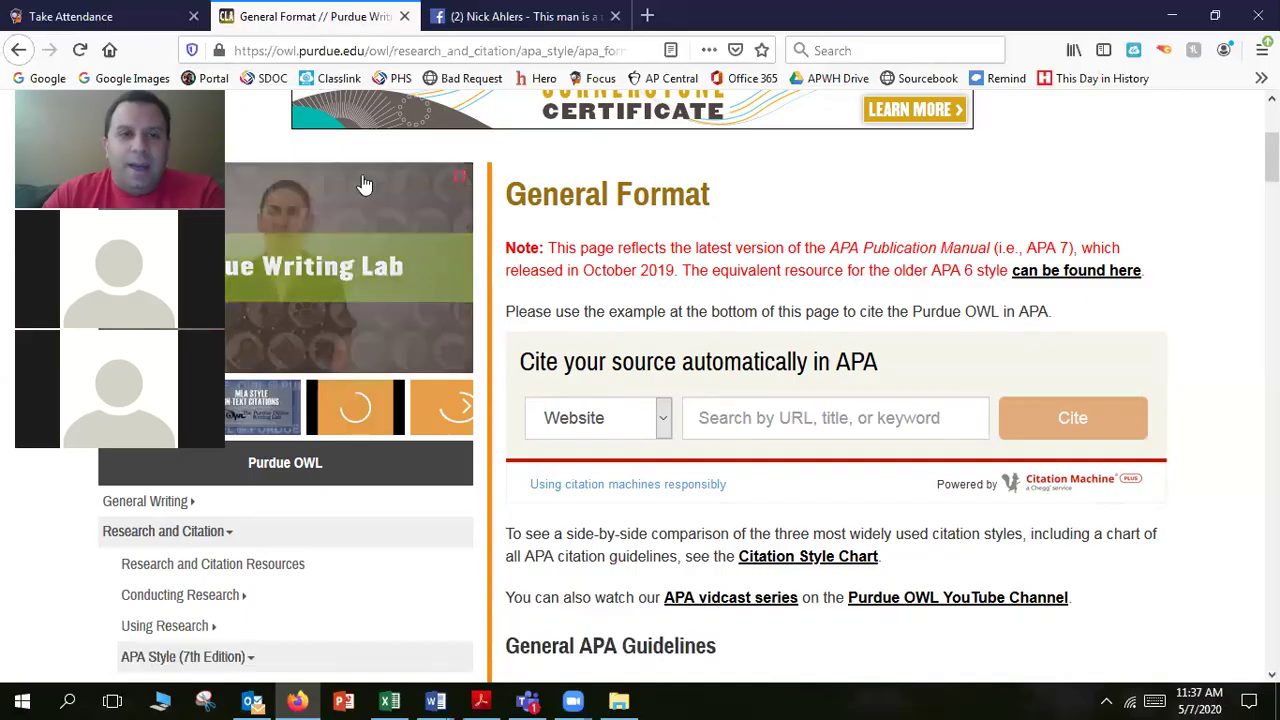
Step: Submit the General Format page's own URL as a Website source to the automatic APA citation tool and look over the results page
{"action": "left_click", "coordinate": [394, 52]}
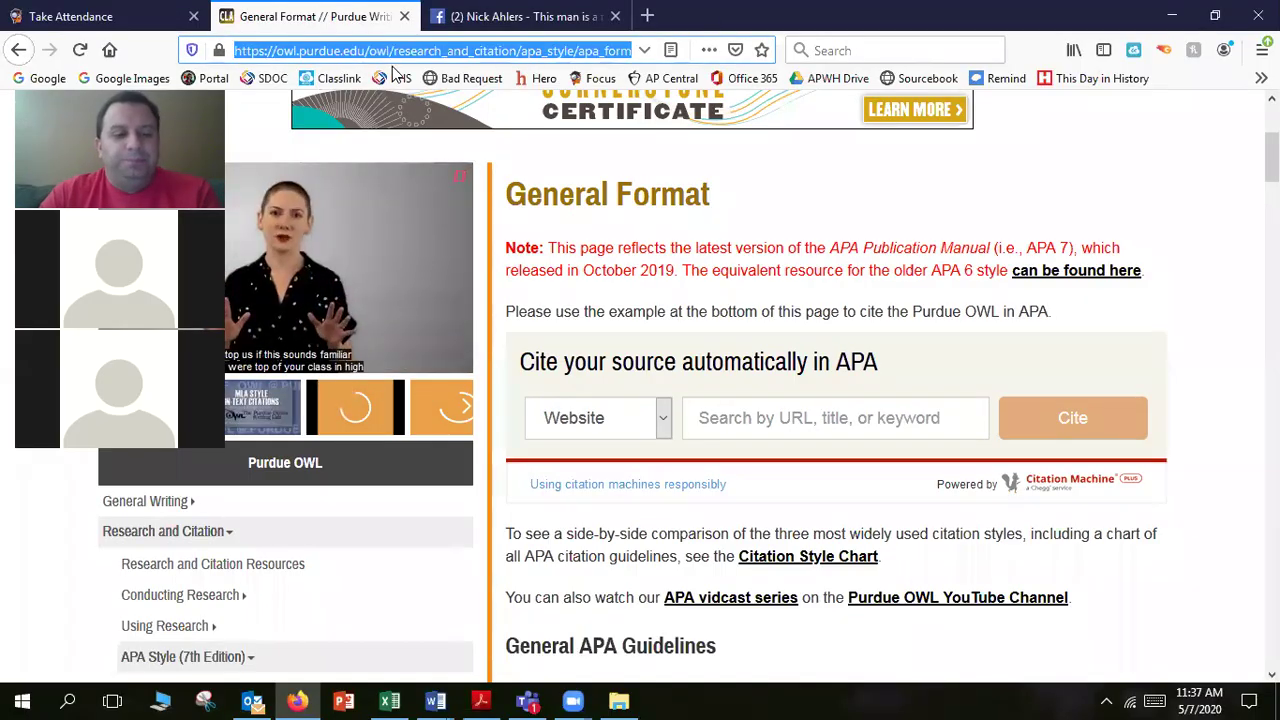
{"action": "left_click", "coordinate": [391, 53]}
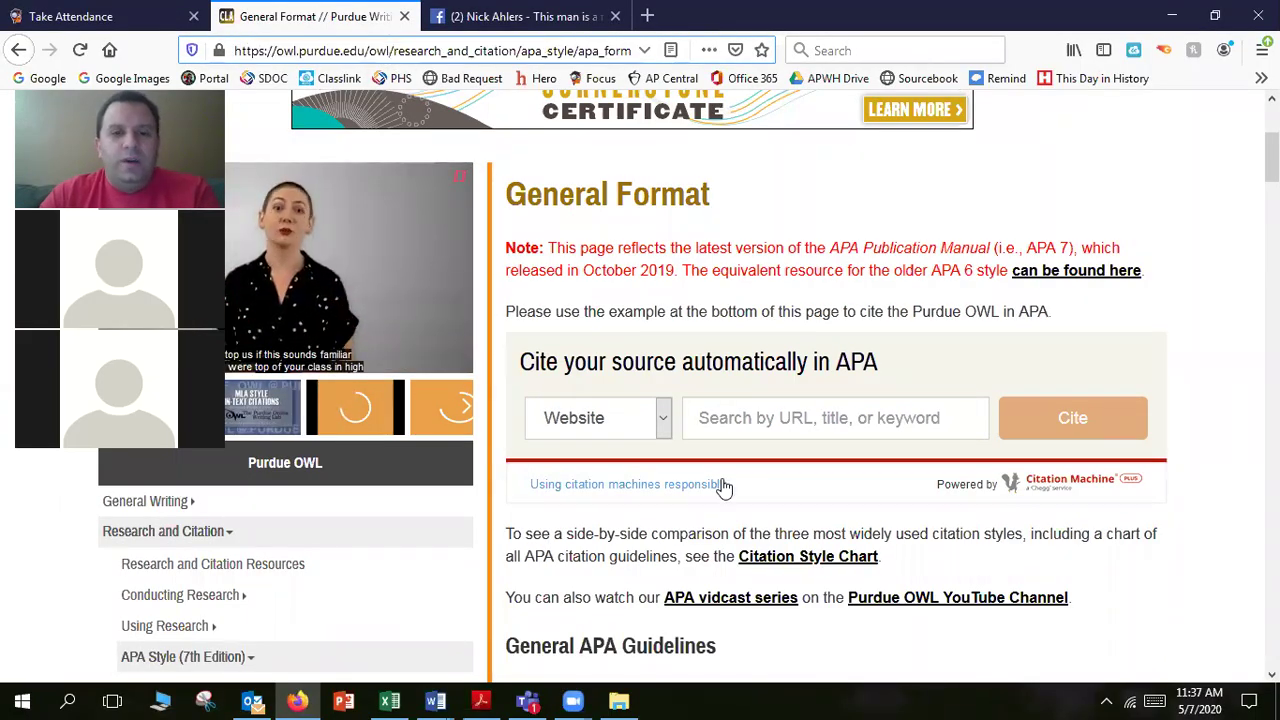
{"action": "left_click", "coordinate": [769, 424]}
{"action": "type", "text": "https://owl.purdue.edu/owl/research_and_citation/apa_style/apa_formatting_and_style_guide/general_format.html"}
{"action": "left_click", "coordinate": [1003, 414]}
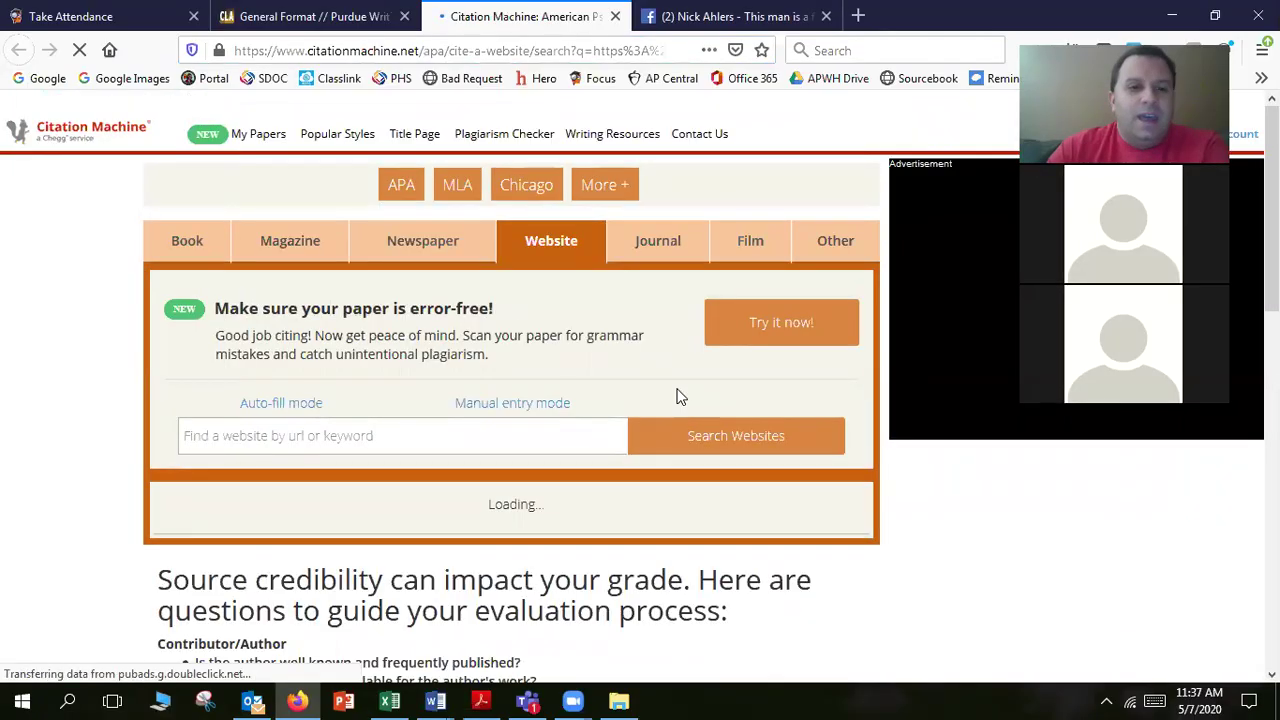
{"action": "scroll", "coordinate": [446, 452], "scroll_direction": "down", "scroll_amount": 7}
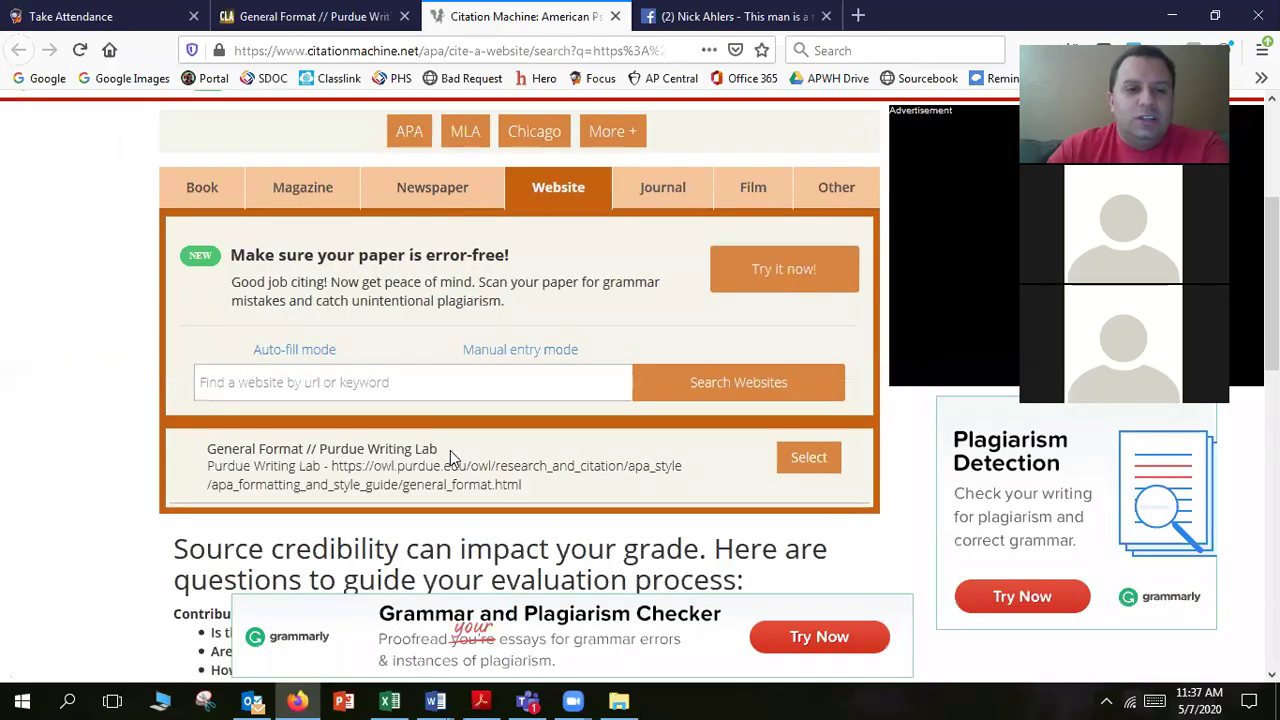
{"action": "scroll", "coordinate": [459, 444], "scroll_direction": "down", "scroll_amount": 5}
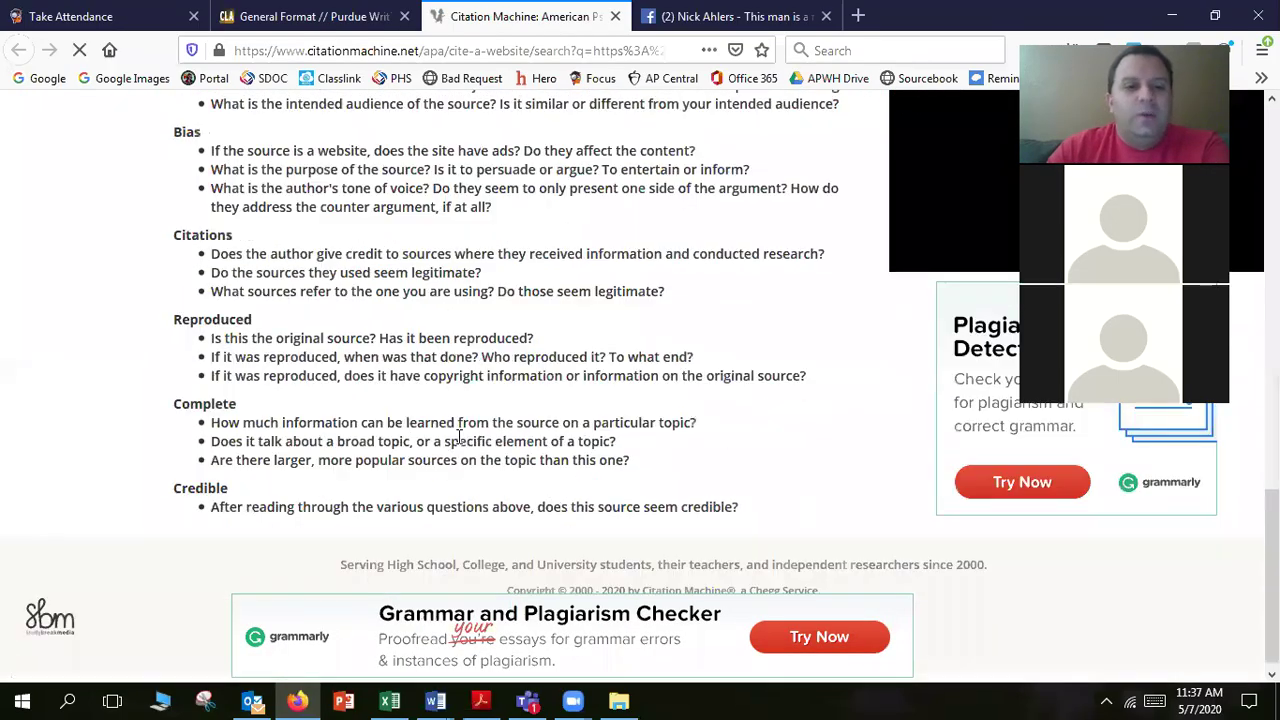
{"action": "scroll", "coordinate": [459, 432], "scroll_direction": "up", "scroll_amount": 10}
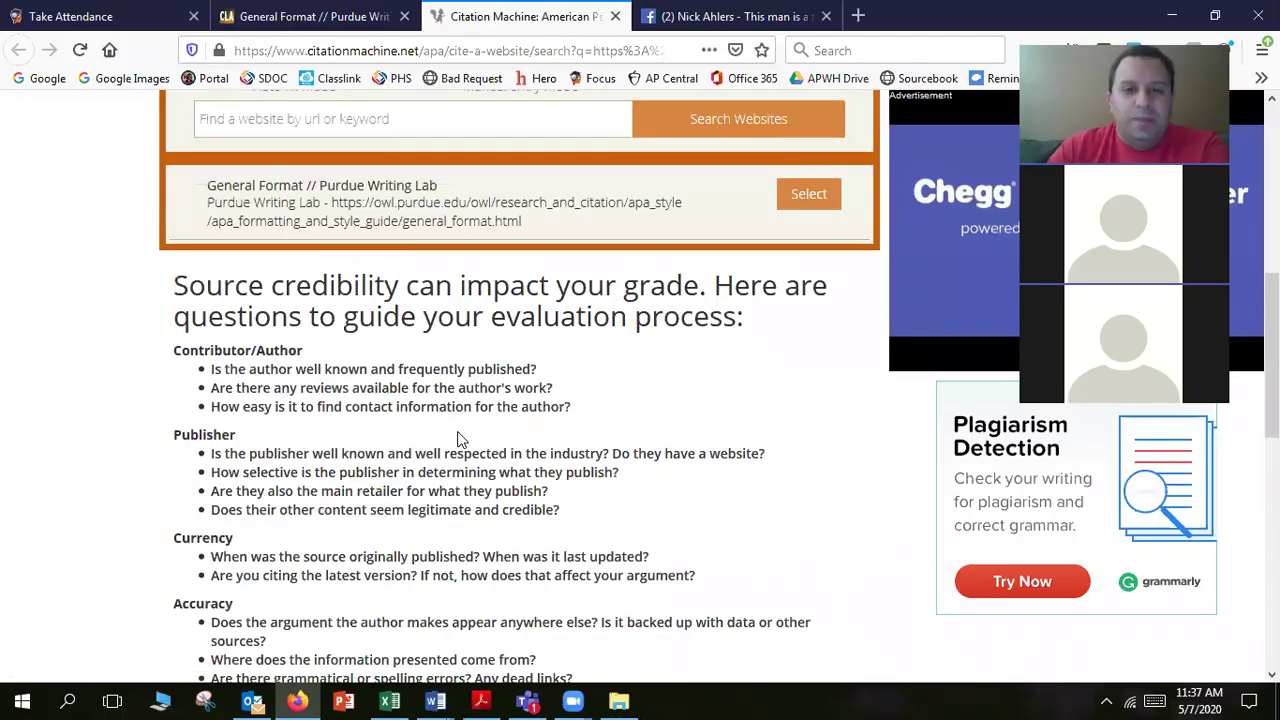
{"action": "scroll", "coordinate": [459, 427], "scroll_direction": "up", "scroll_amount": 1}
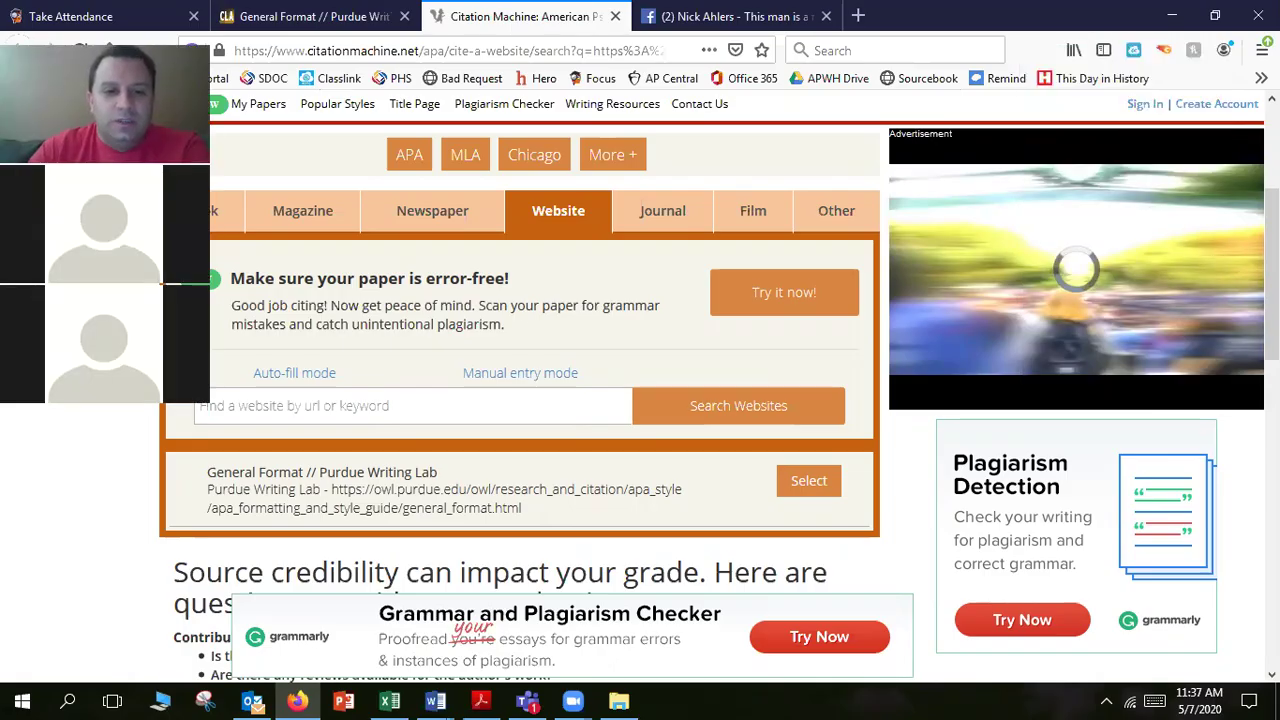
Step: Return to the Purdue OWL General Format page and review its General APA Guidelines and list of style guide topics
{"action": "key", "text": "ctrl+shift+Tab"}
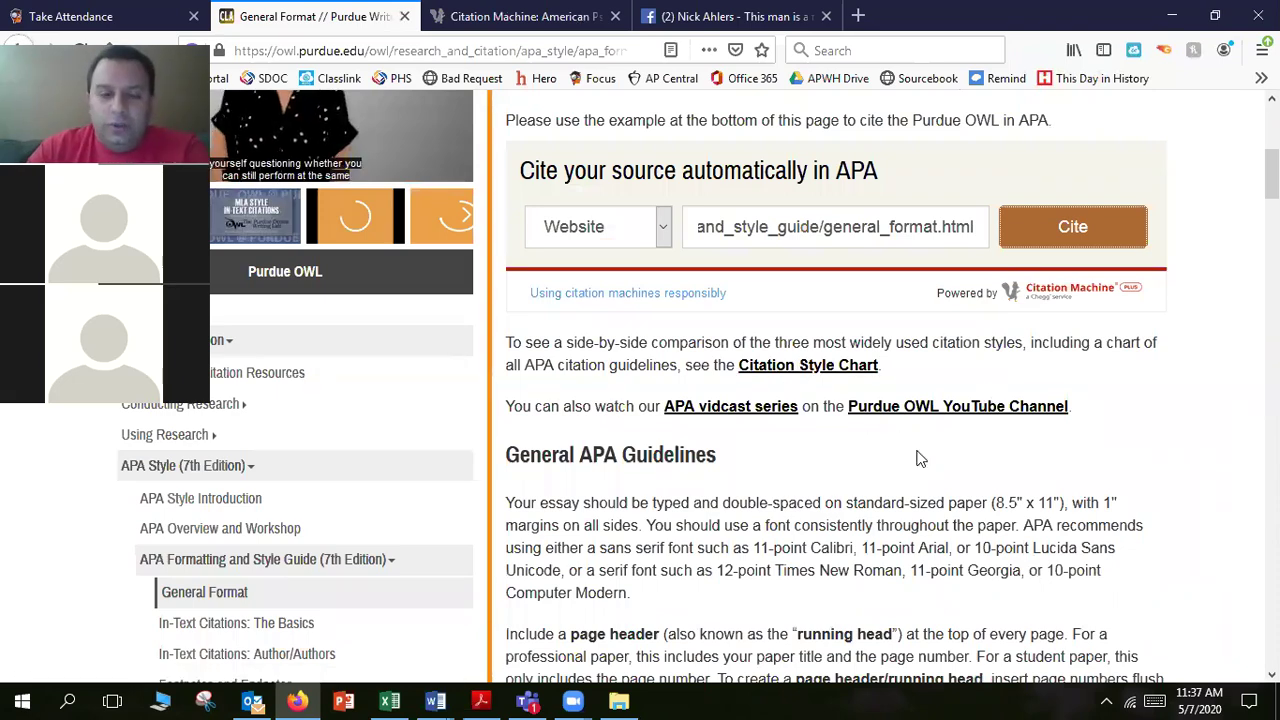
{"action": "scroll", "coordinate": [917, 455], "scroll_direction": "down", "scroll_amount": 3}
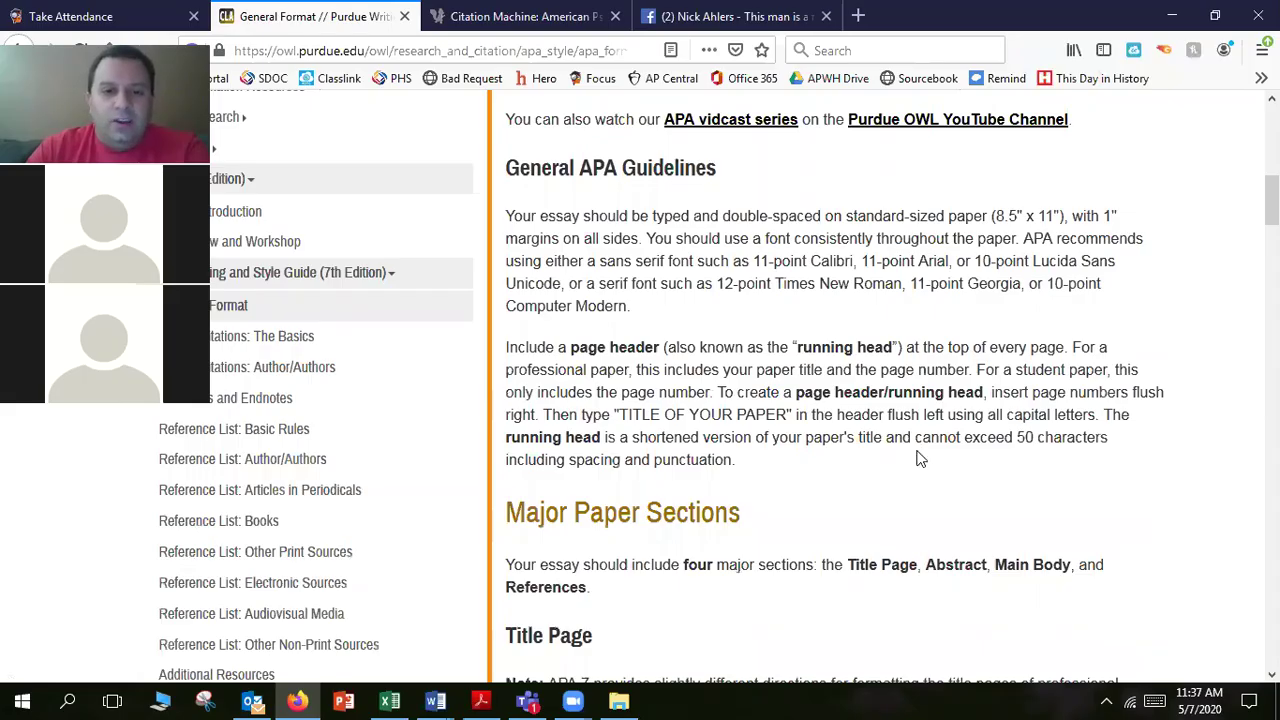
{"action": "scroll", "coordinate": [708, 385], "scroll_direction": "down", "scroll_amount": 3}
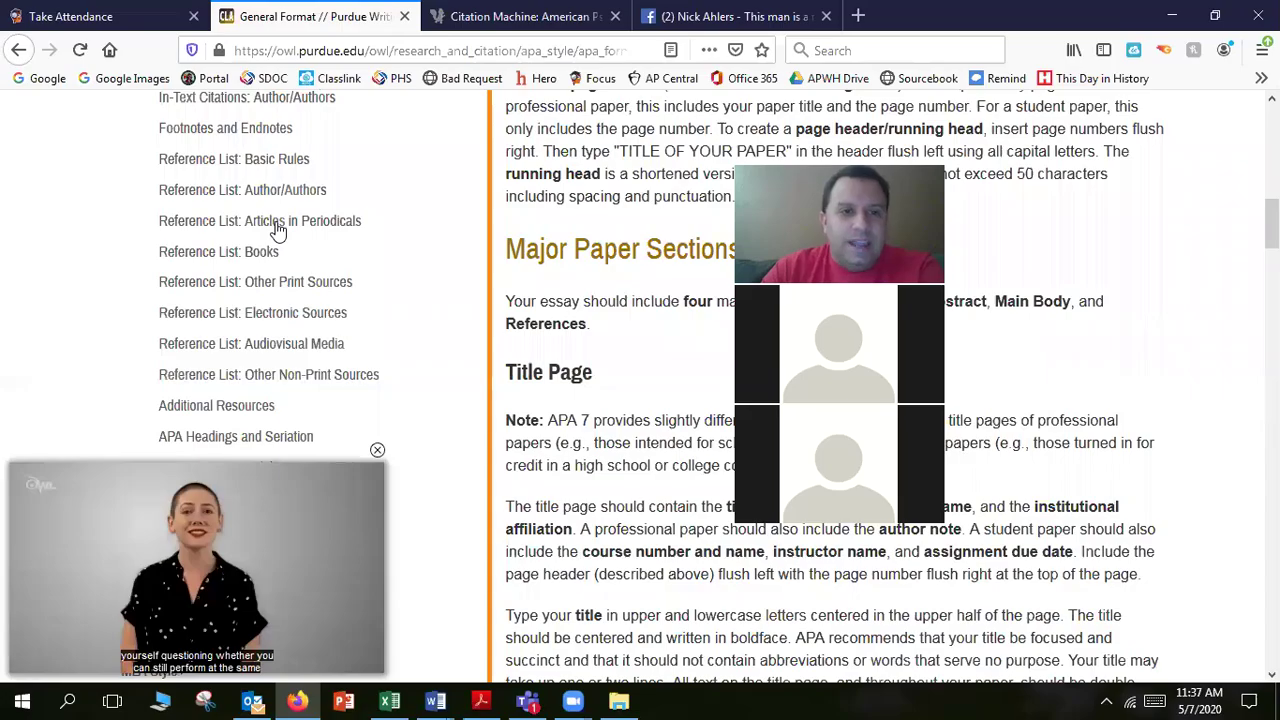
{"action": "scroll", "coordinate": [335, 320], "scroll_direction": "up", "scroll_amount": 1}
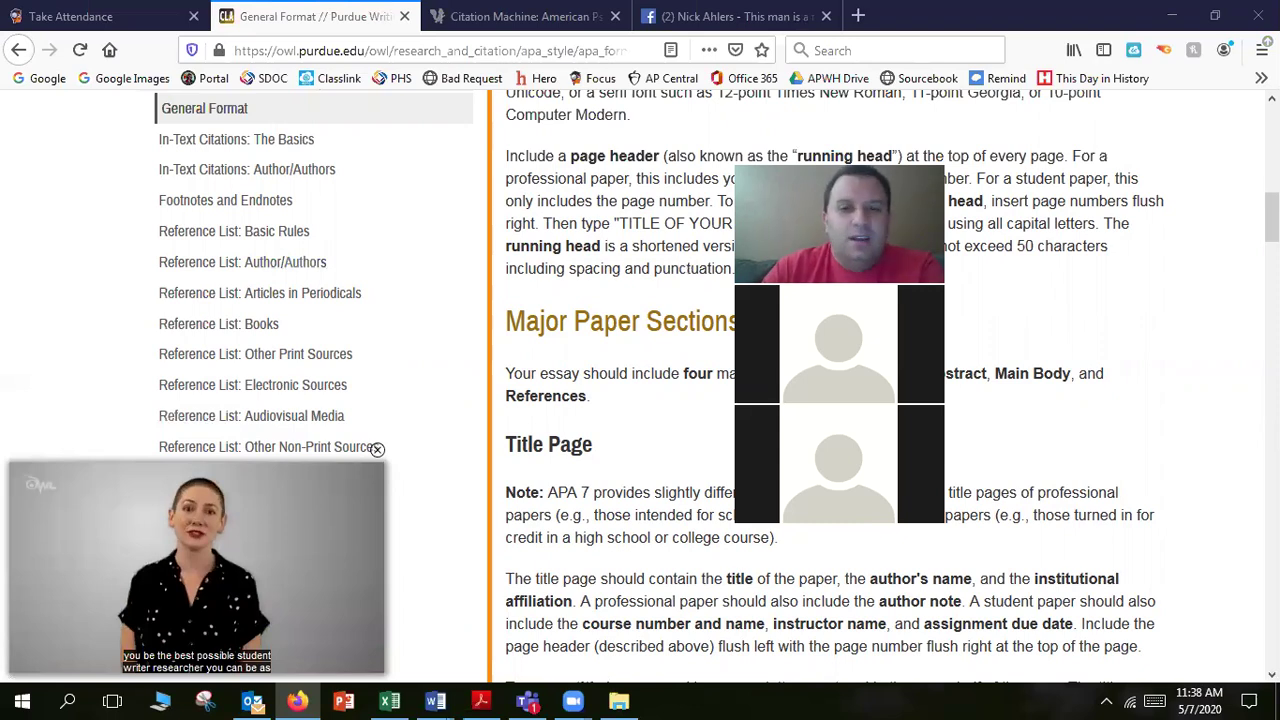
{"action": "scroll", "coordinate": [900, 170], "scroll_direction": "up", "scroll_amount": 10}
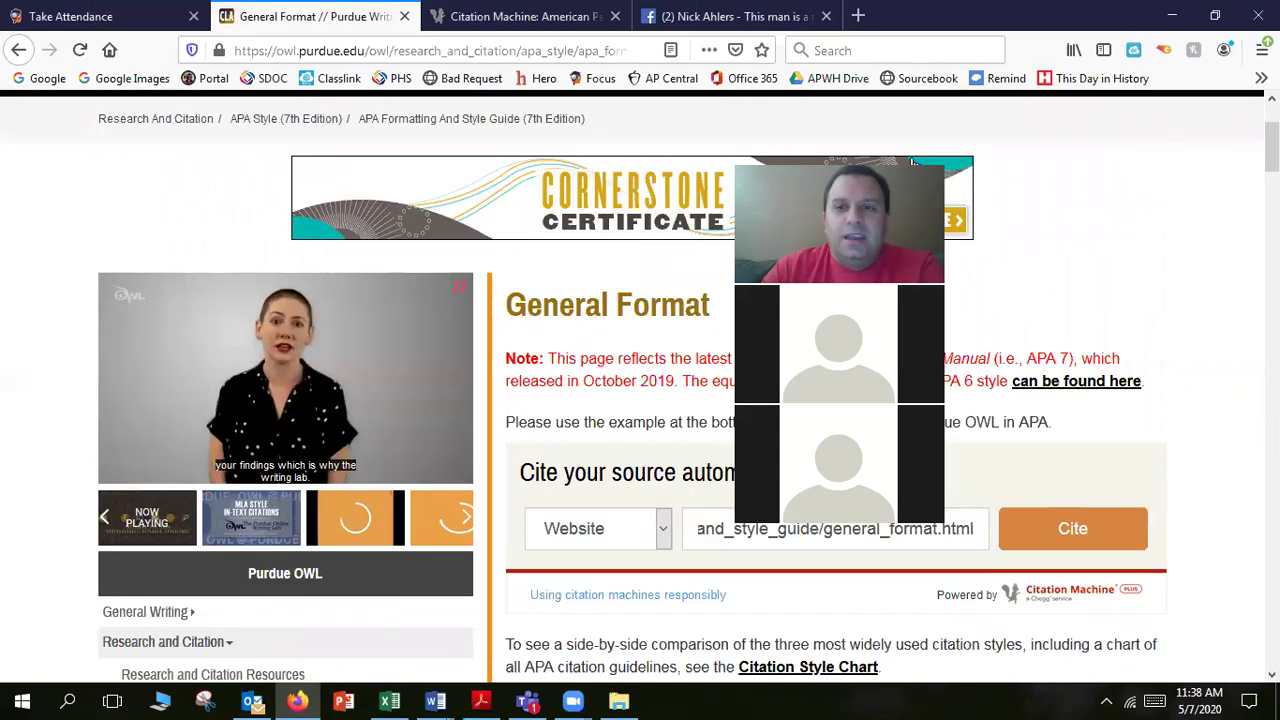
{"action": "left_click_drag", "start_coordinate": [912, 162], "coordinate": [1242, 30]}
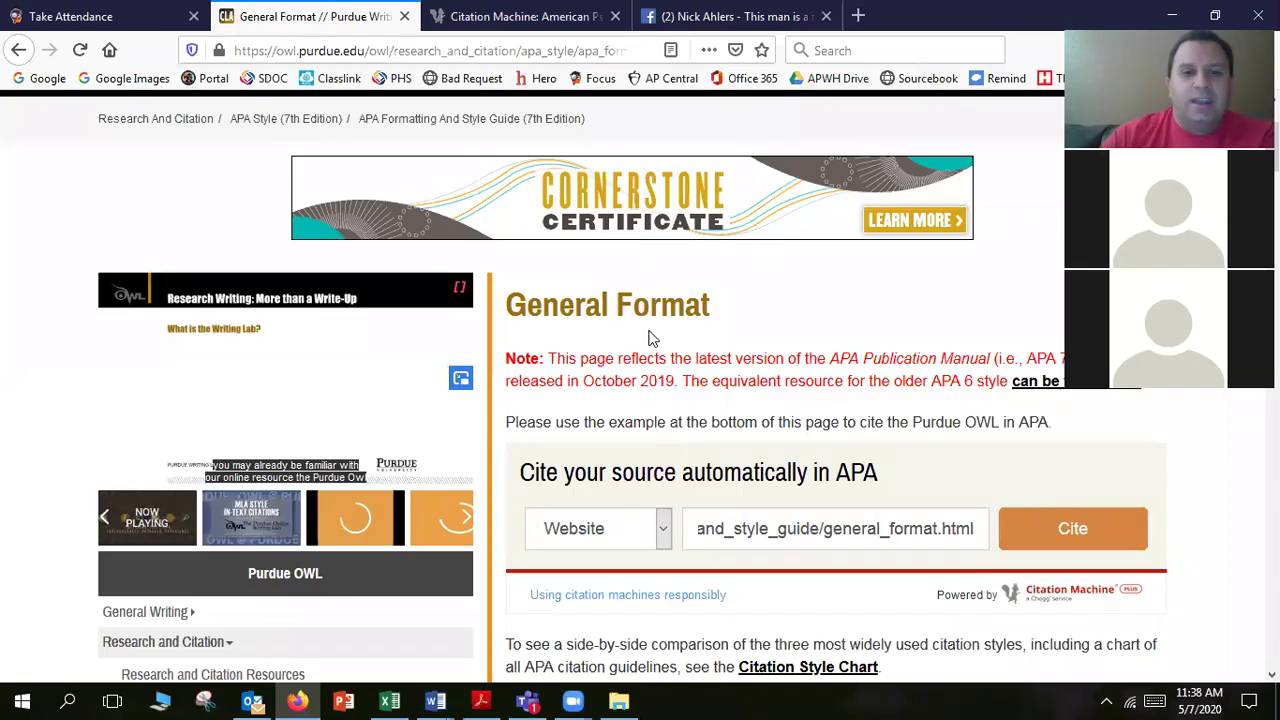
Step: Open the "Reference List: Articles in Periodicals" page of the APA Formatting and Style Guide (7th Edition)
{"action": "scroll", "coordinate": [648, 338], "scroll_direction": "down", "scroll_amount": 5}
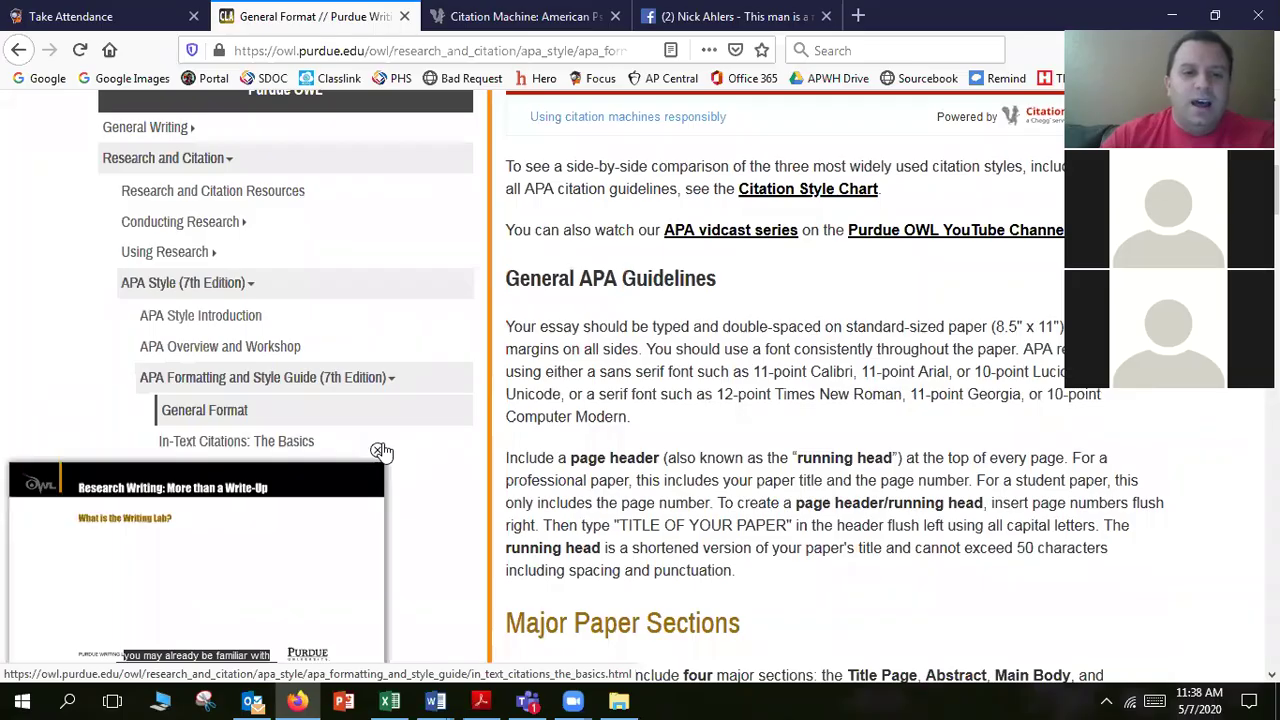
{"action": "scroll", "coordinate": [465, 370], "scroll_direction": "down", "scroll_amount": 2}
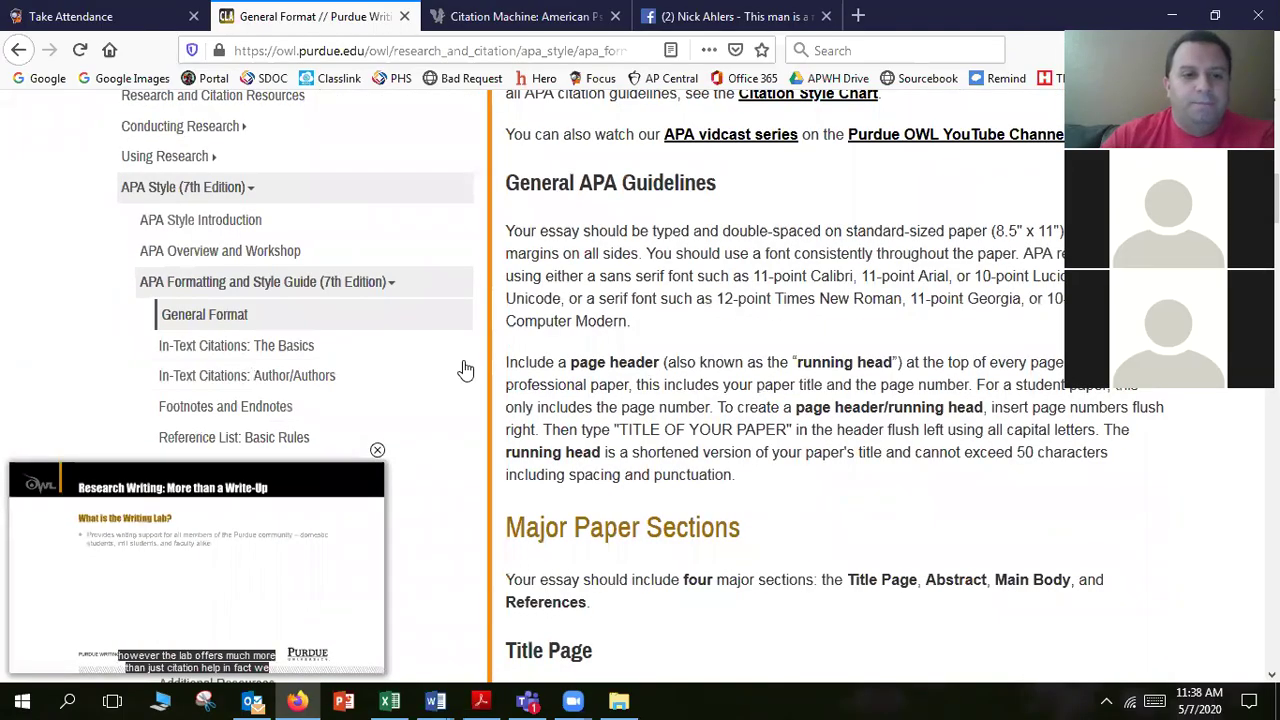
{"action": "scroll", "coordinate": [455, 375], "scroll_direction": "down", "scroll_amount": 3}
{"action": "scroll", "coordinate": [316, 312], "scroll_direction": "down", "scroll_amount": 1}
{"action": "left_click", "coordinate": [314, 318]}
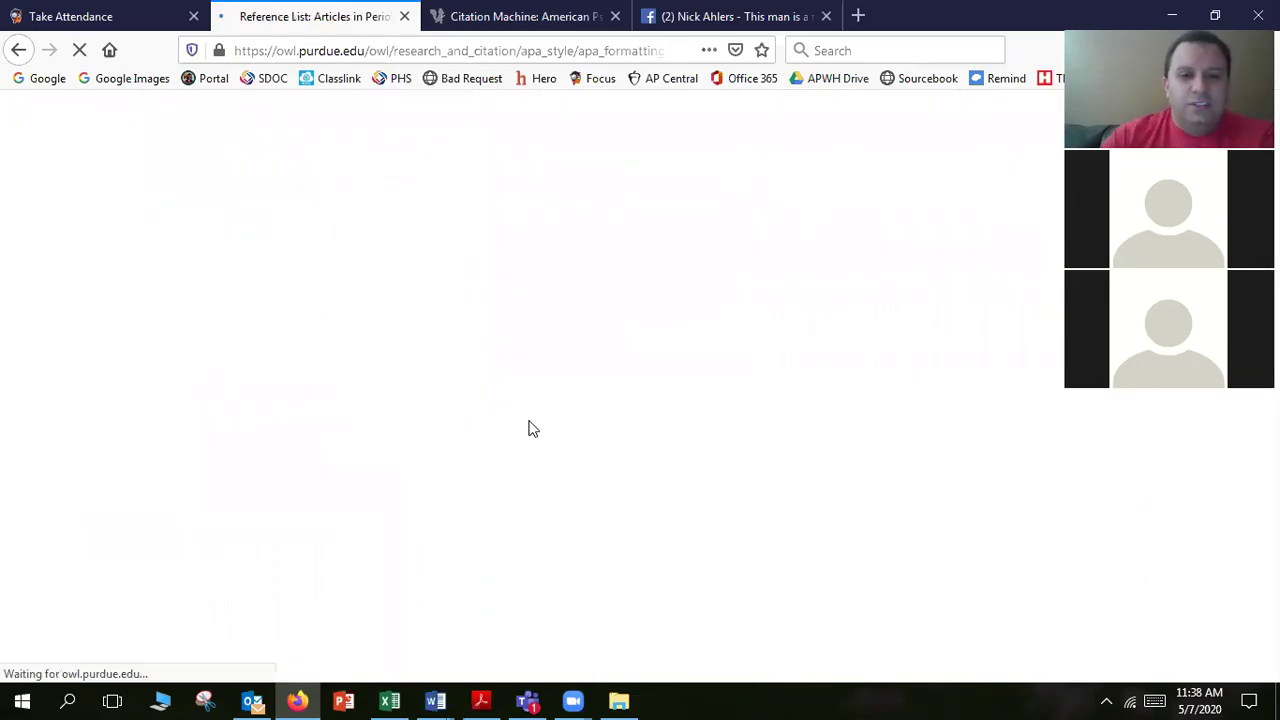
Step: Examine the basic form and the print and electronic journal article examples on the Articles in Periodicals page
{"action": "scroll", "coordinate": [719, 452], "scroll_direction": "down", "scroll_amount": 5}
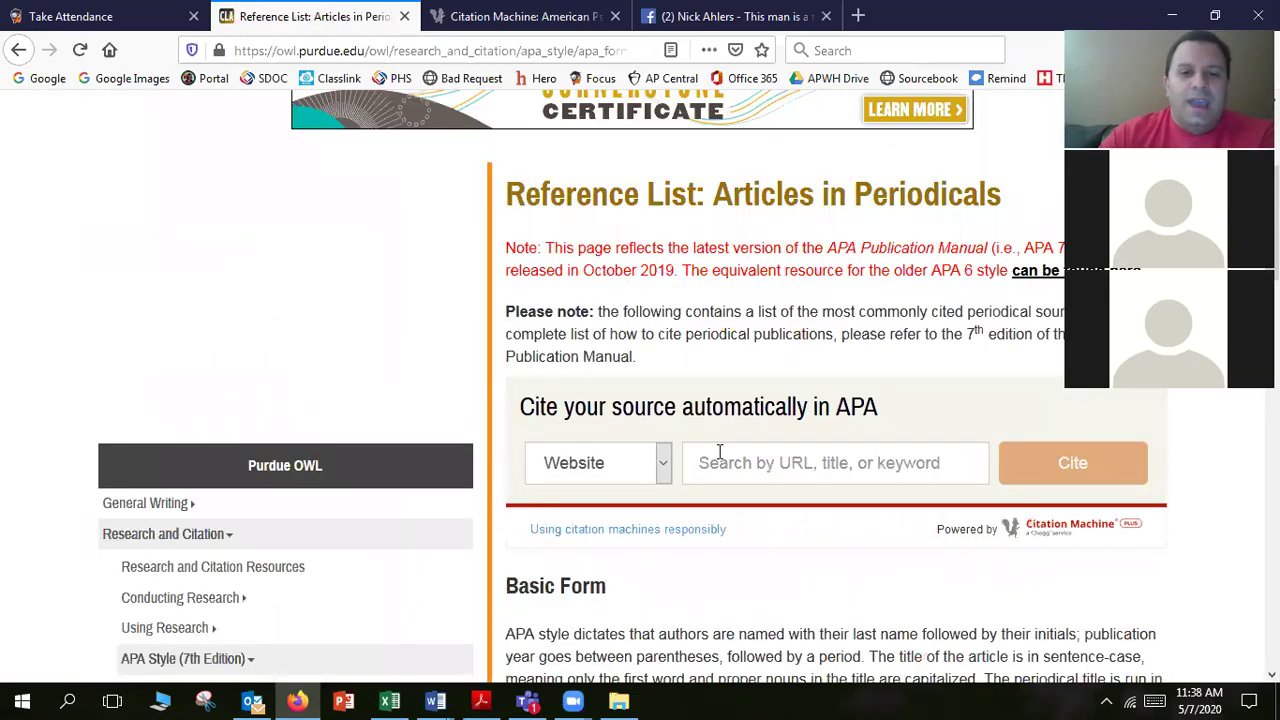
{"action": "scroll", "coordinate": [719, 452], "scroll_direction": "down", "scroll_amount": 5}
{"action": "scroll", "coordinate": [331, 503], "scroll_direction": "down", "scroll_amount": 2}
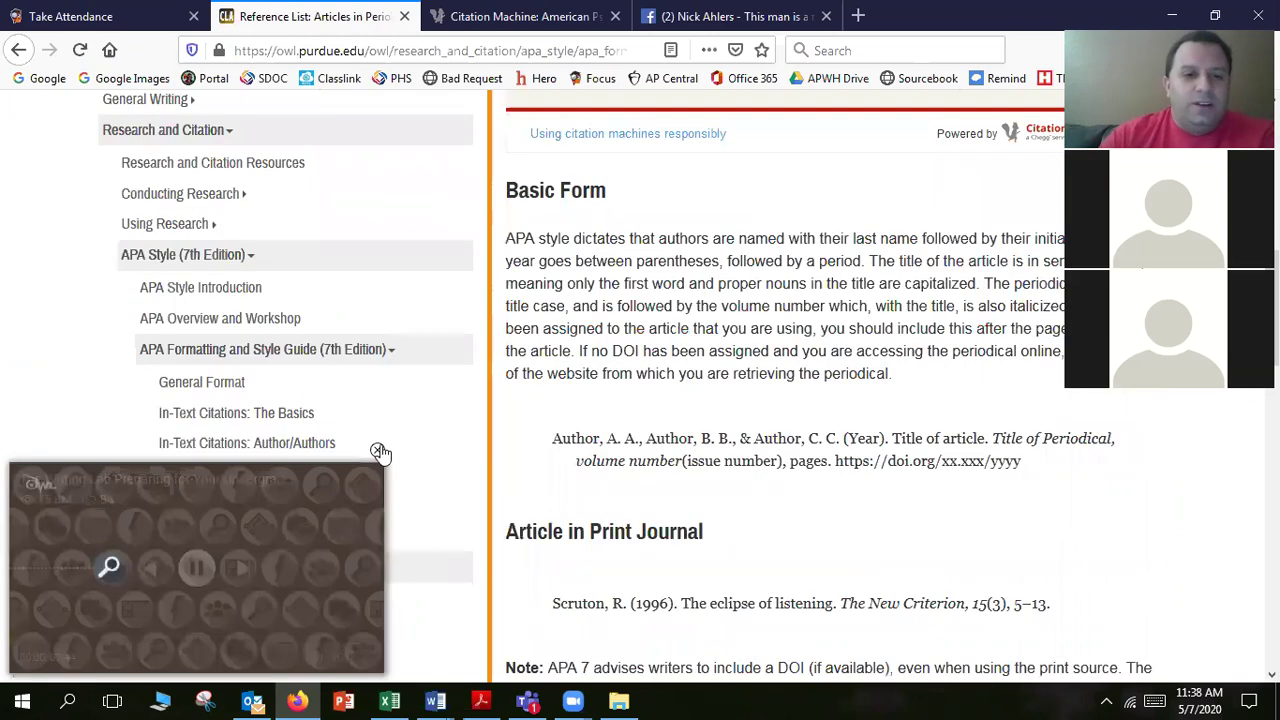
{"action": "scroll", "coordinate": [379, 451], "scroll_direction": "down", "scroll_amount": 1}
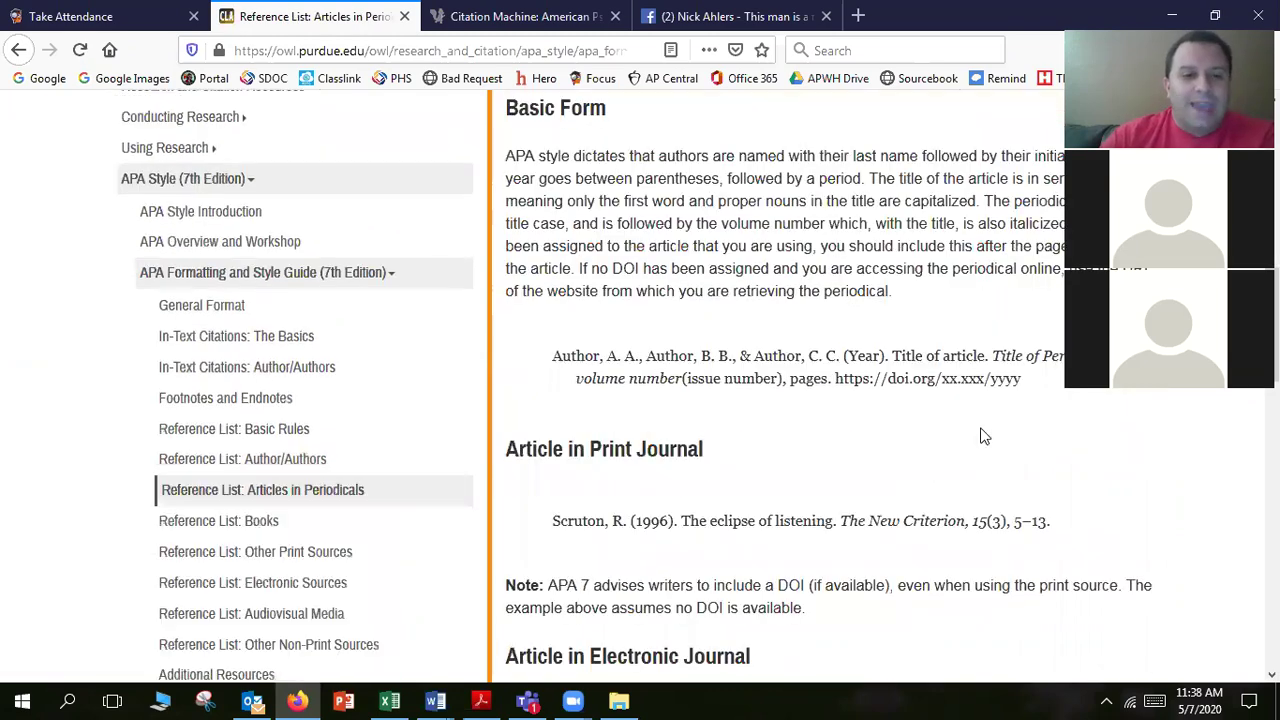
{"action": "scroll", "coordinate": [476, 362], "scroll_direction": "down", "scroll_amount": 1}
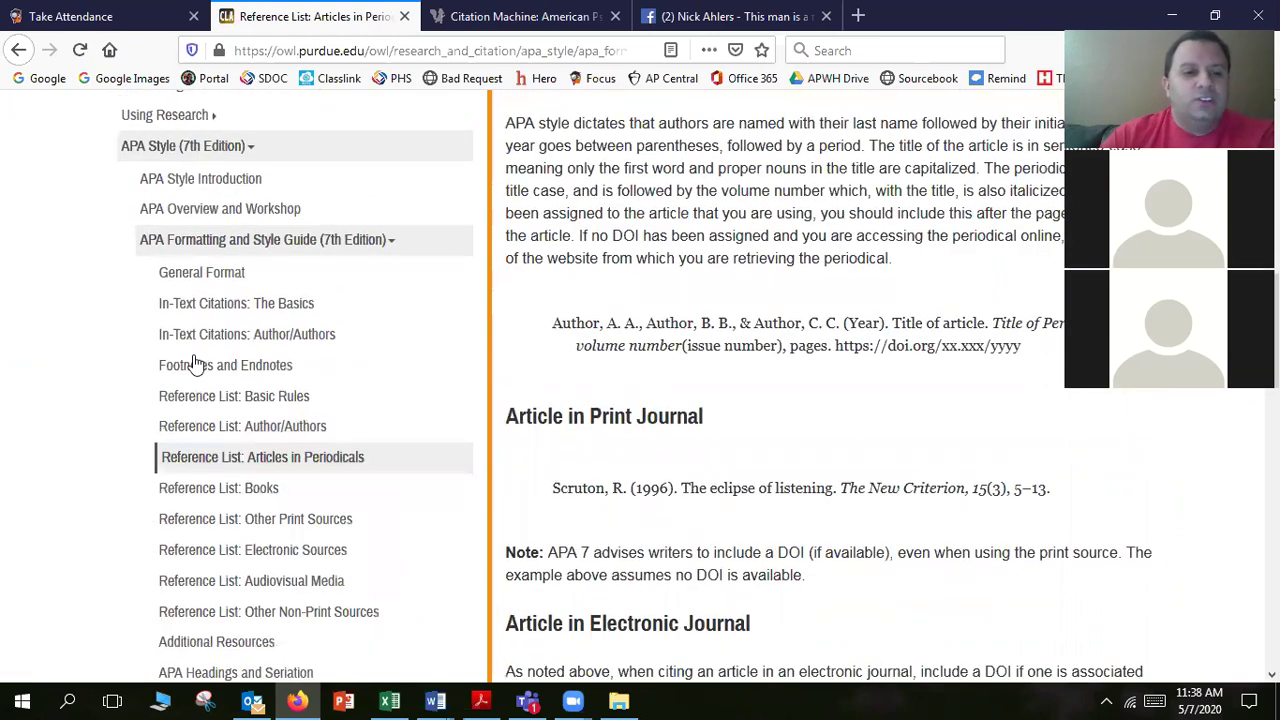
{"action": "scroll", "coordinate": [379, 620], "scroll_direction": "down", "scroll_amount": 2}
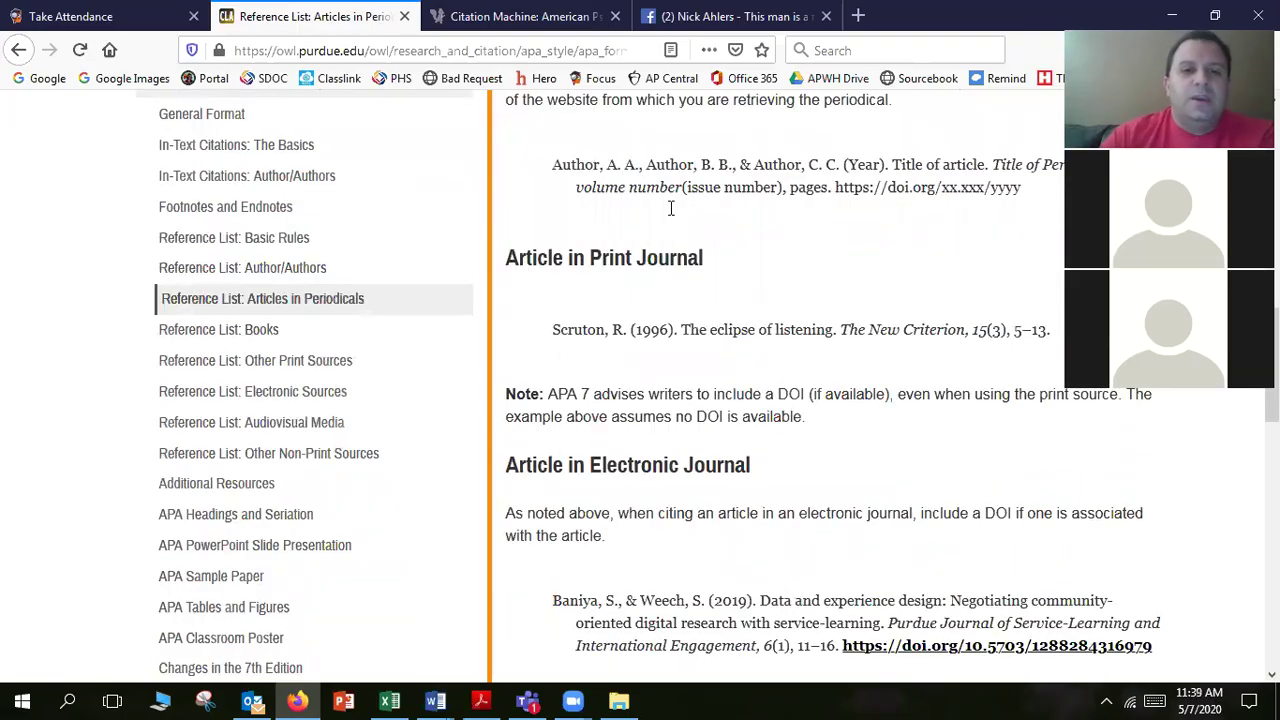
Step: Highlight the 2019 sample reference under Article in Electronic Journal, then just its author names, to point out the citation's parts
{"action": "scroll", "coordinate": [706, 414], "scroll_direction": "down", "scroll_amount": 1}
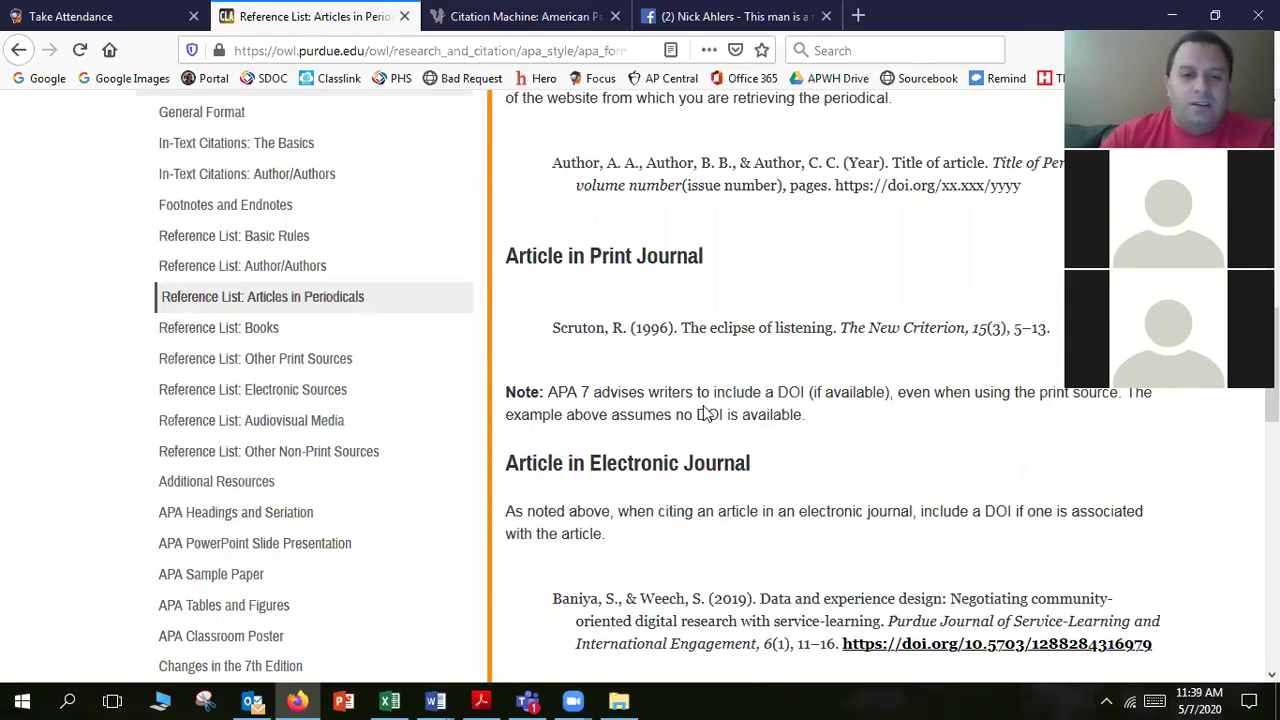
{"action": "scroll", "coordinate": [952, 237], "scroll_direction": "down", "scroll_amount": 2}
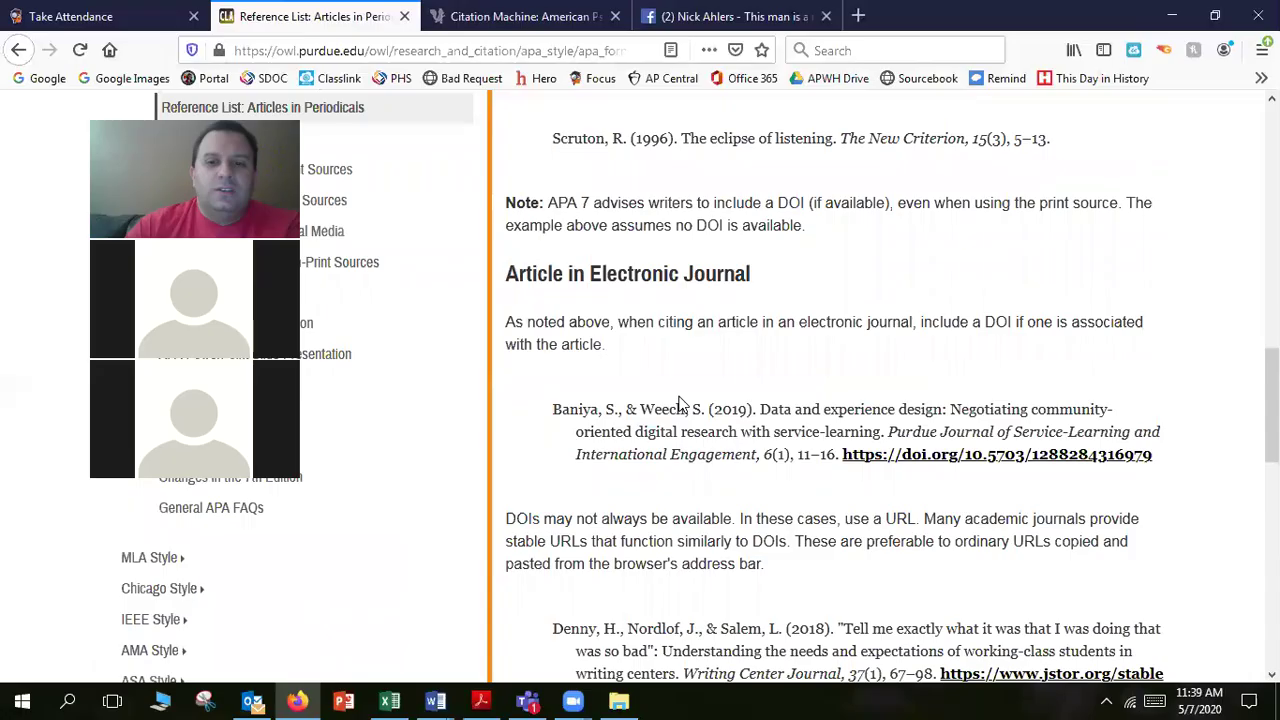
{"action": "triple_click", "coordinate": [1124, 438]}
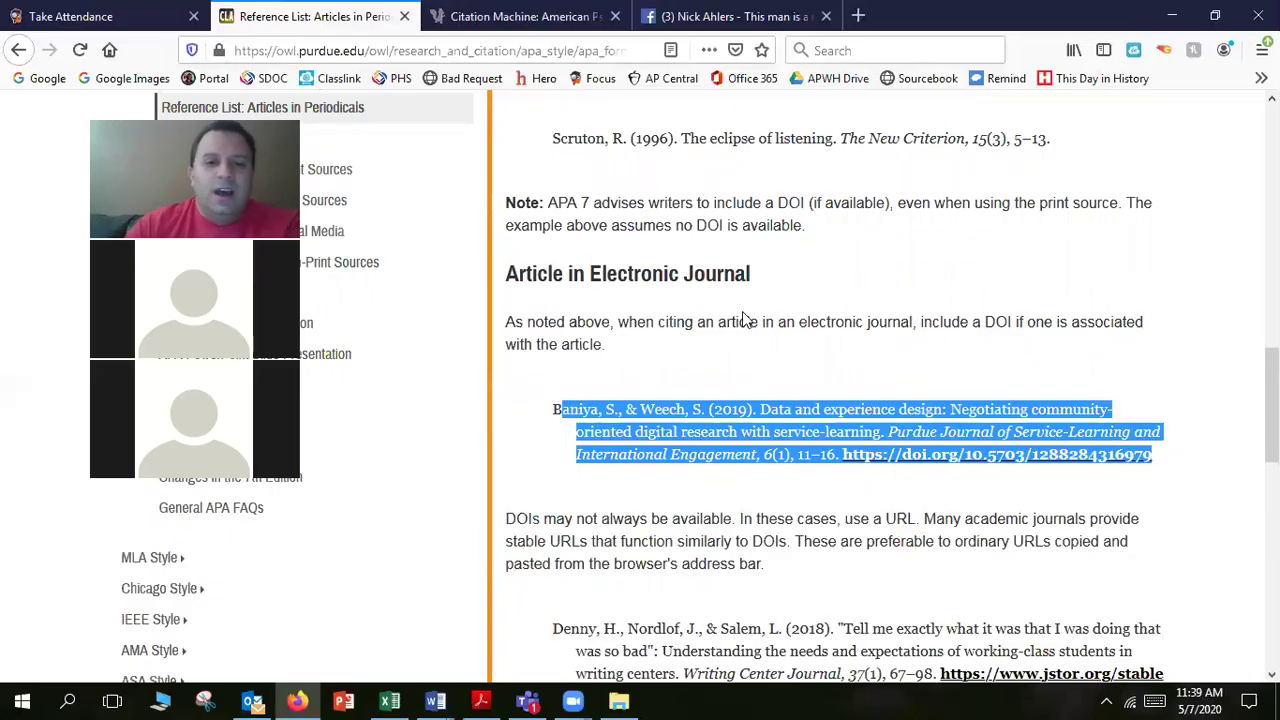
{"action": "left_click", "coordinate": [540, 405]}
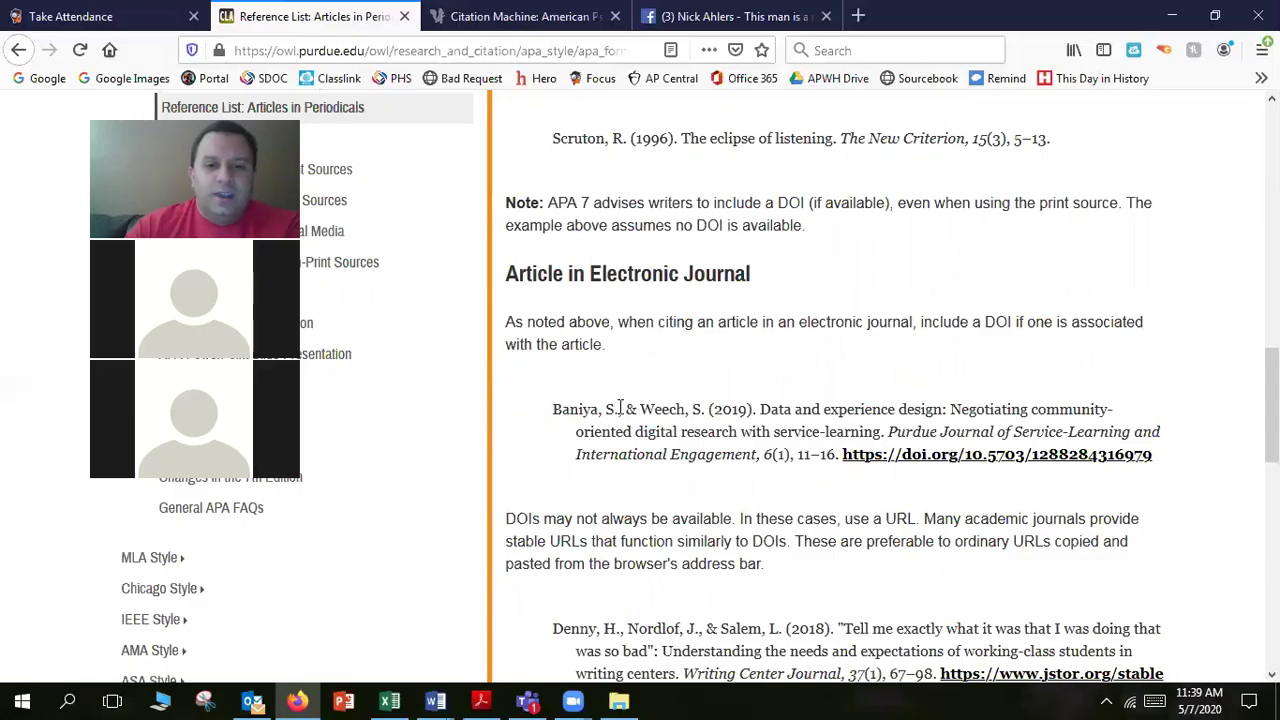
{"action": "left_click", "coordinate": [700, 409], "text": "shift"}
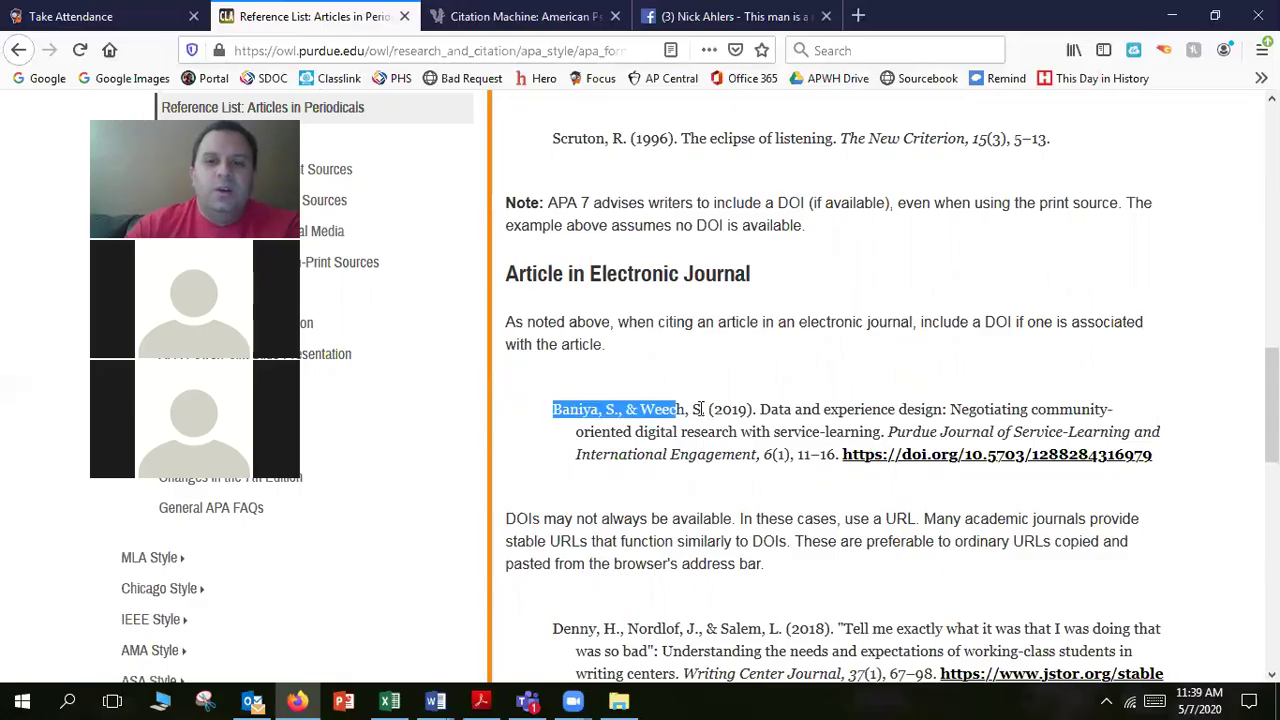
{"action": "left_click", "coordinate": [767, 410]}
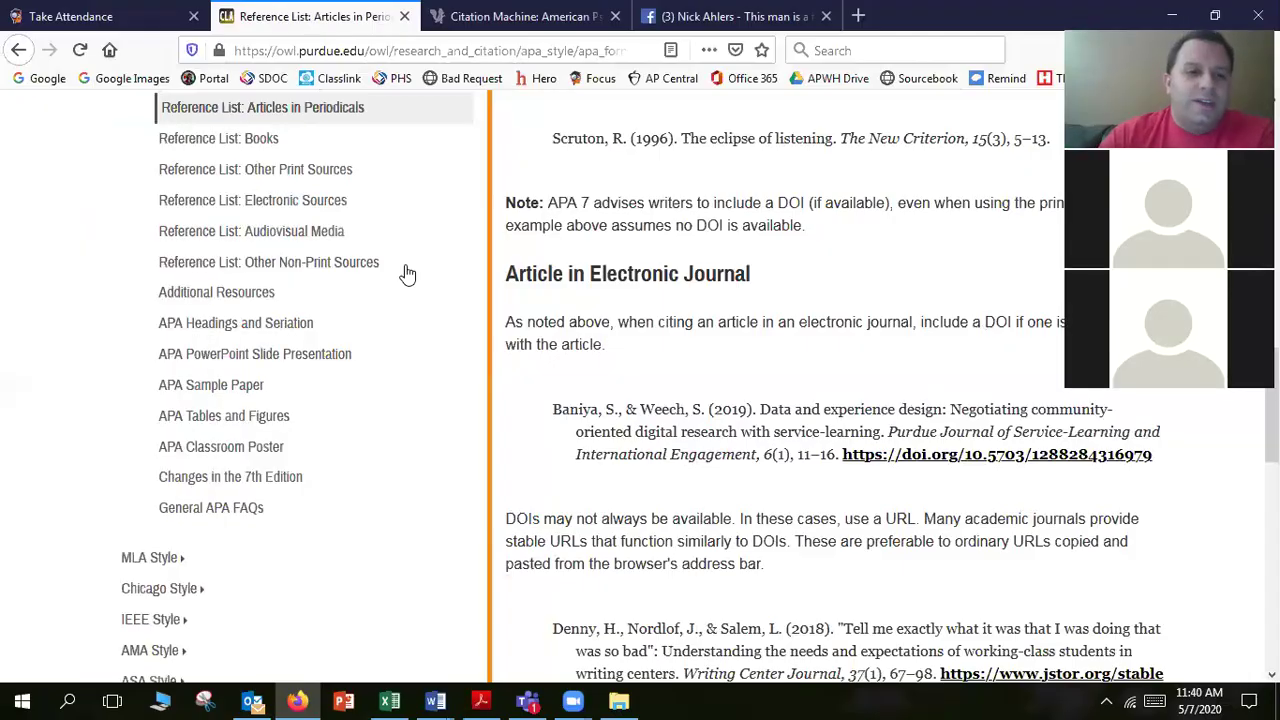
Step: Open the "Reference List: Audiovisual Media" page and review its film, TV series and TV series episode citation examples
{"action": "scroll", "coordinate": [566, 302], "scroll_direction": "up", "scroll_amount": 5}
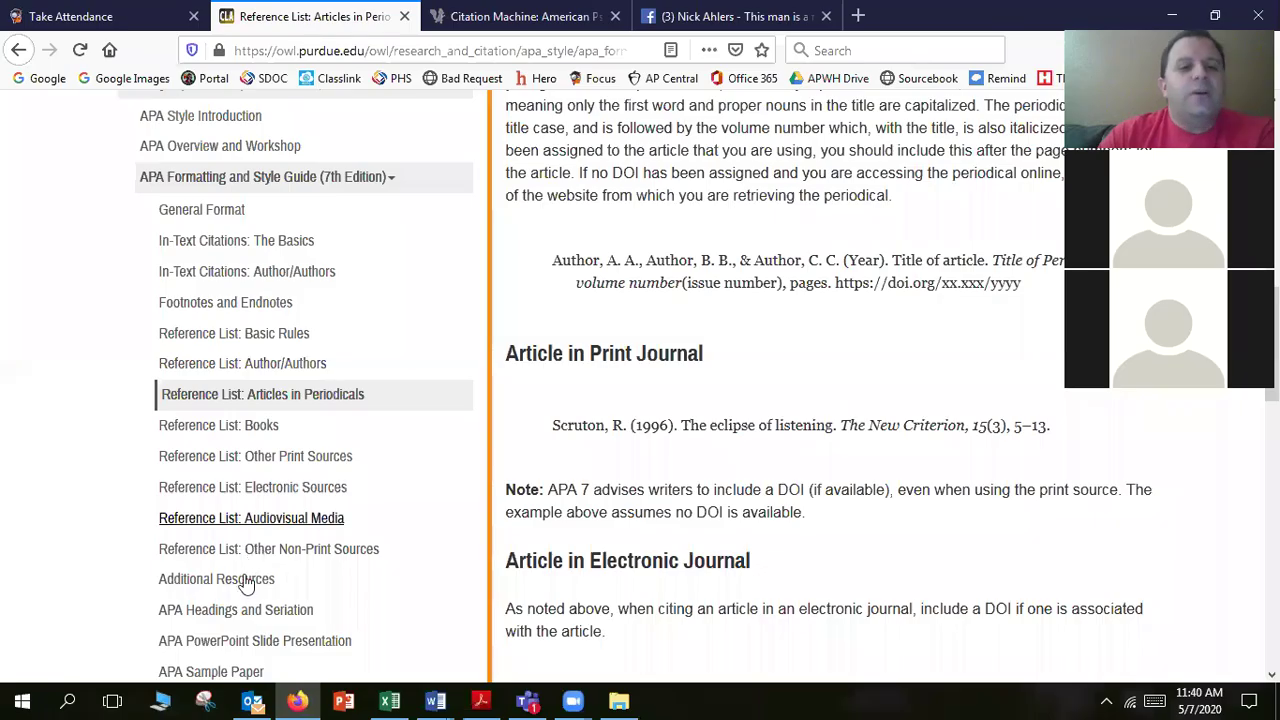
{"action": "left_click", "coordinate": [297, 522]}
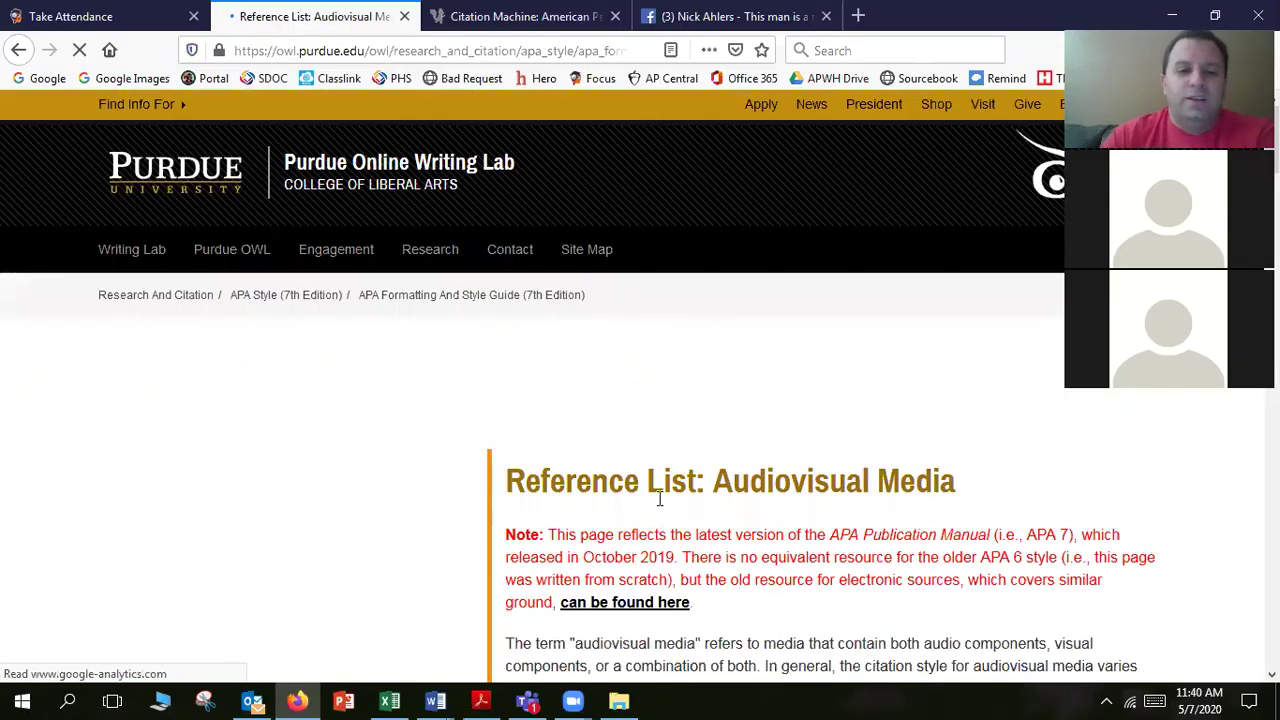
{"action": "scroll", "coordinate": [658, 495], "scroll_direction": "down", "scroll_amount": 2}
{"action": "scroll", "coordinate": [654, 491], "scroll_direction": "down", "scroll_amount": 2}
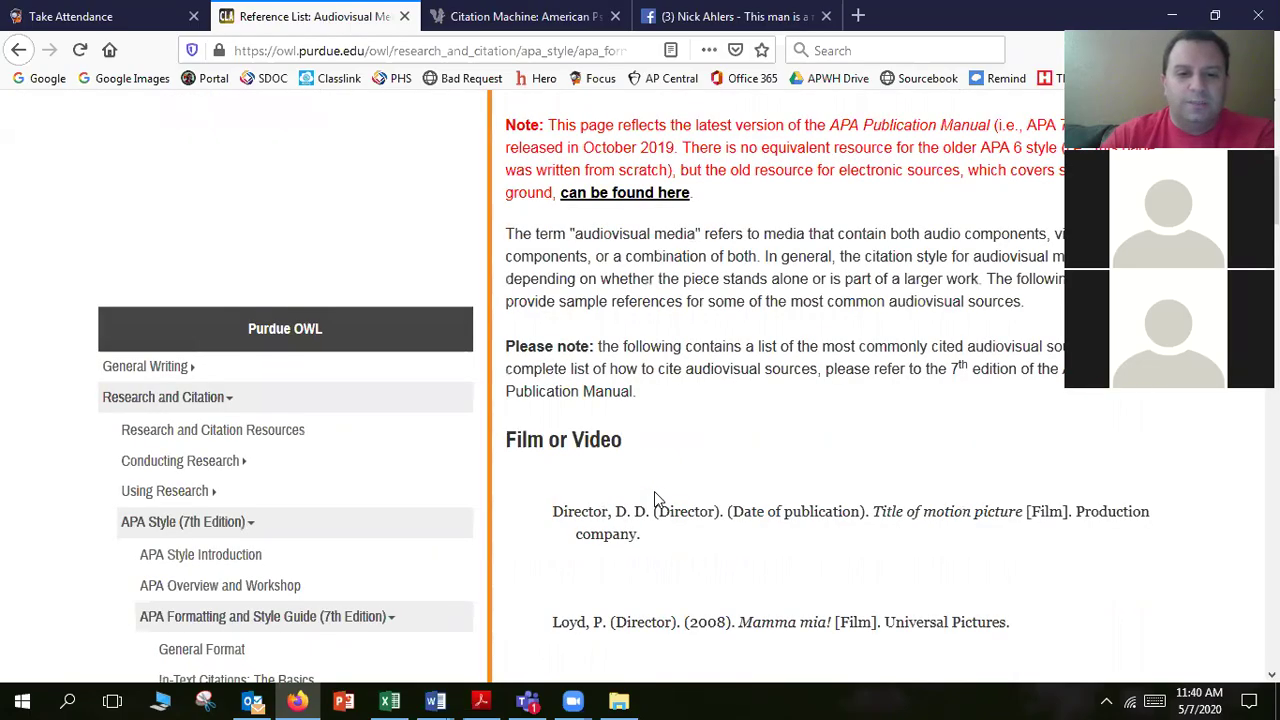
{"action": "scroll", "coordinate": [655, 491], "scroll_direction": "down", "scroll_amount": 3}
{"action": "scroll", "coordinate": [656, 490], "scroll_direction": "down", "scroll_amount": 4}
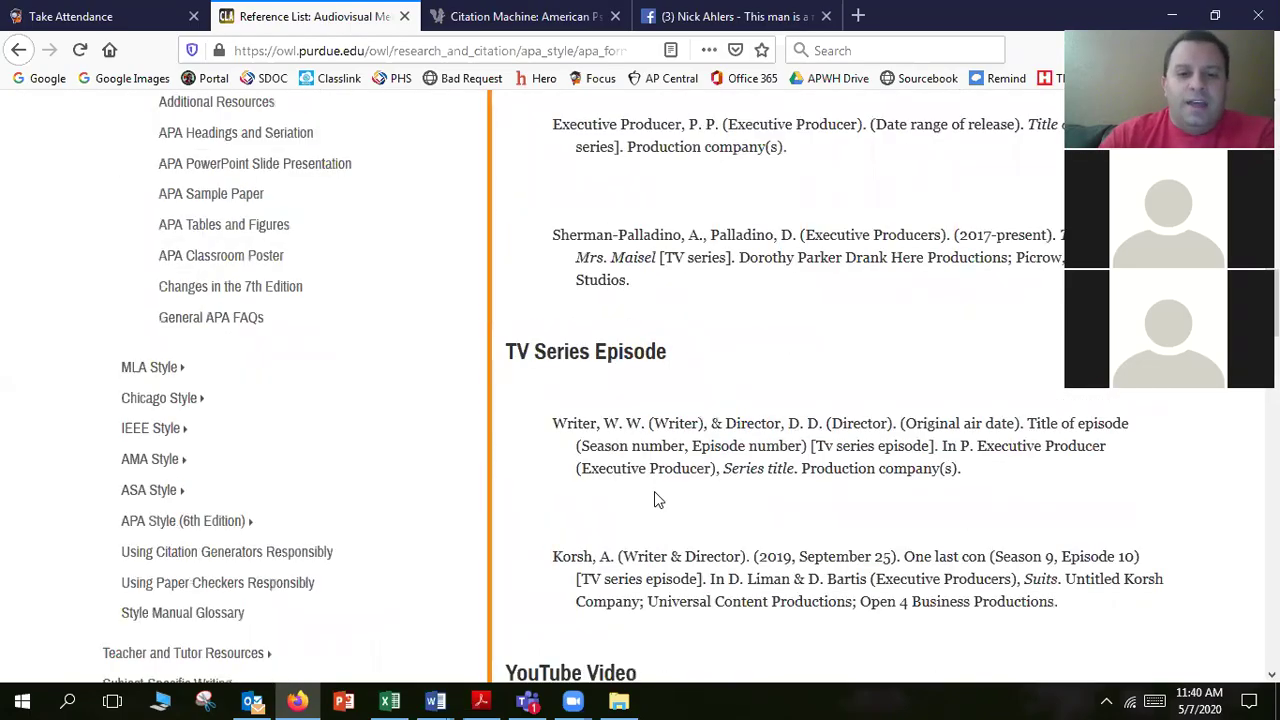